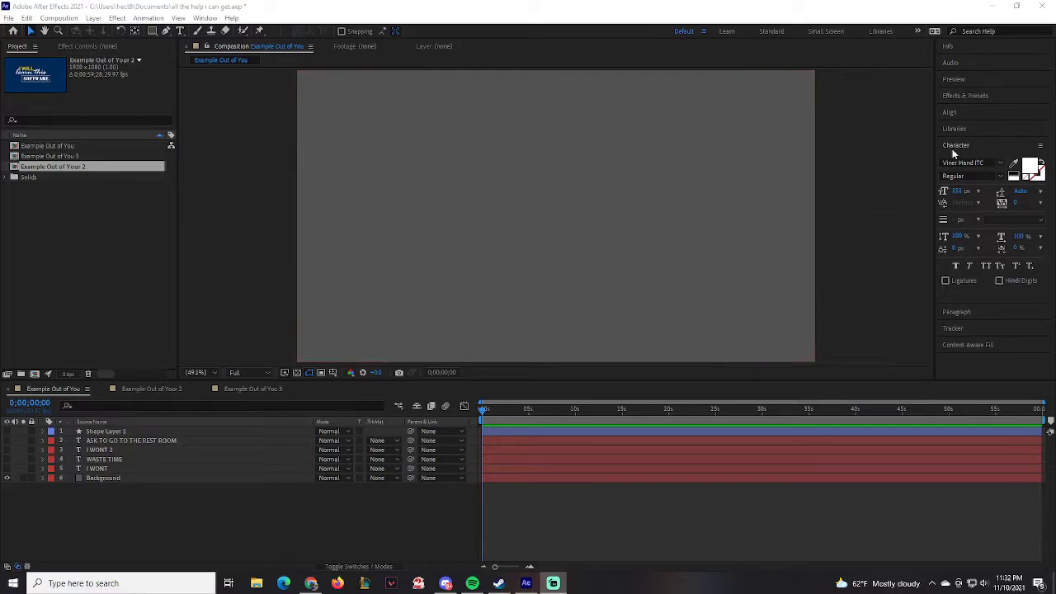
click(1022, 150)
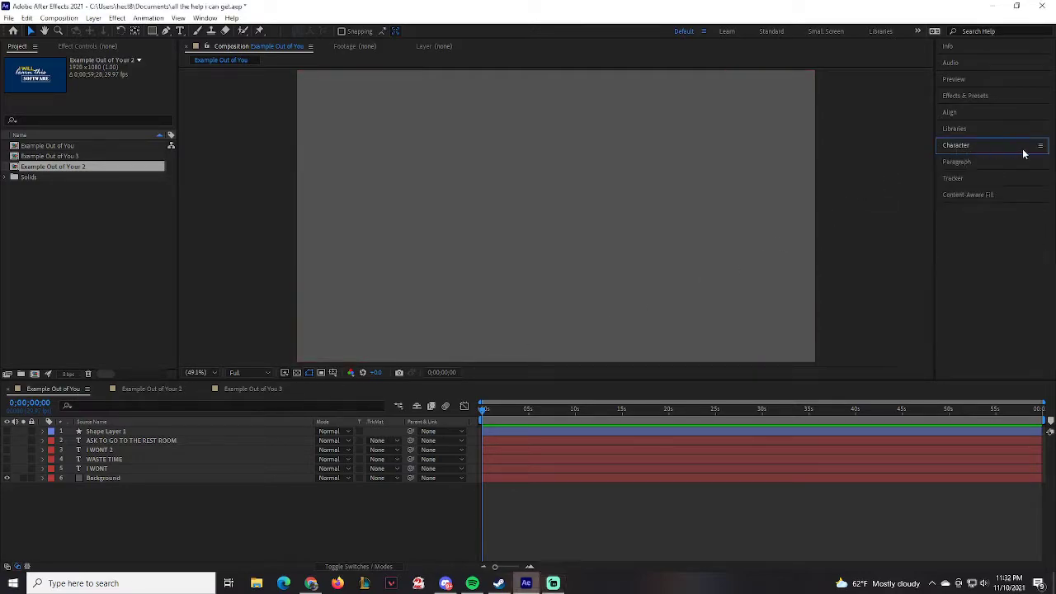
click(961, 150)
right_click(73, 208)
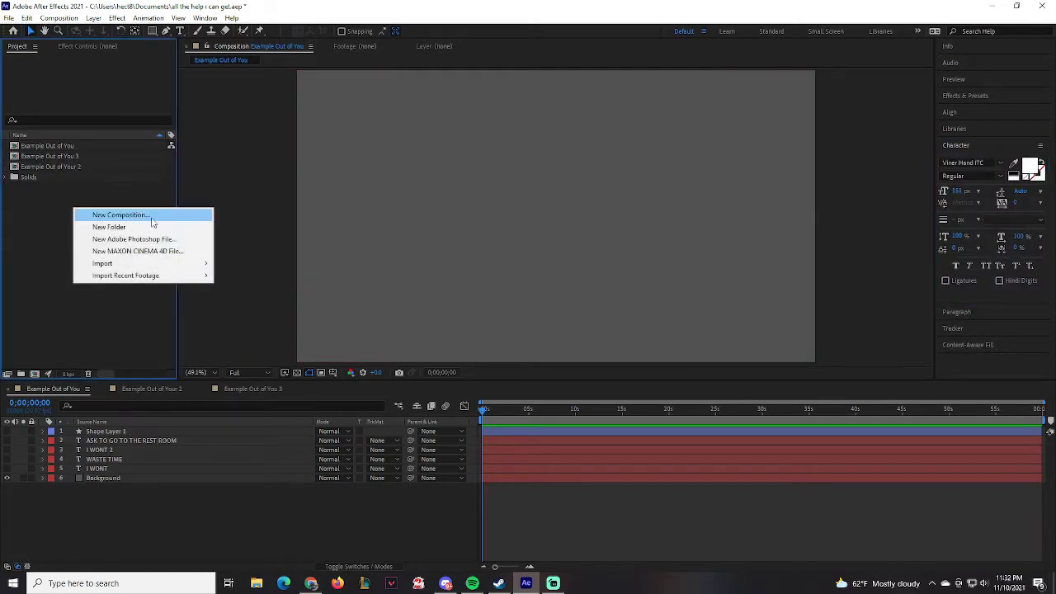
click(119, 214)
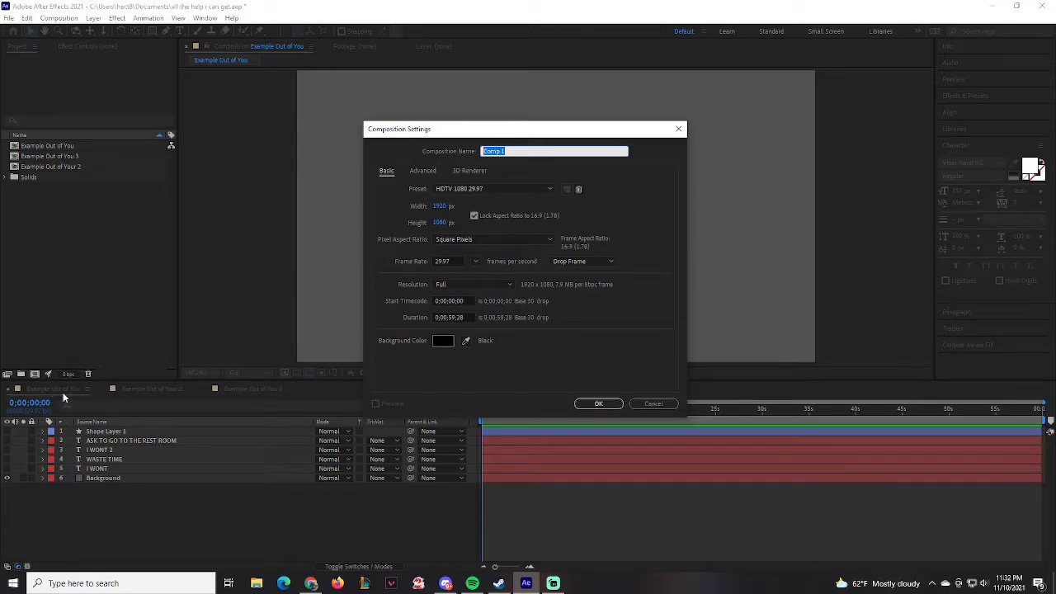
click(654, 403)
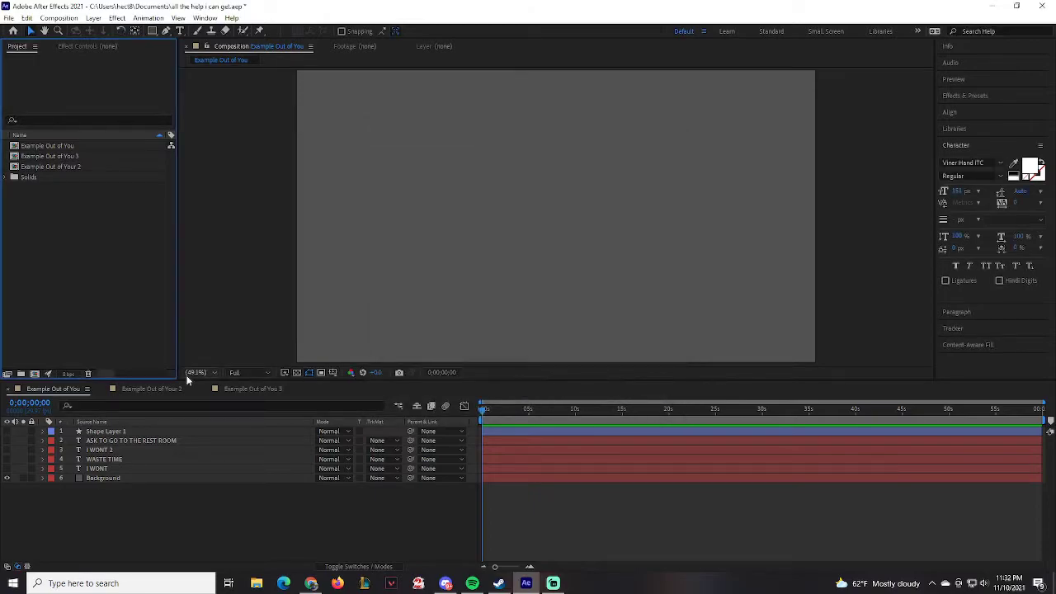
Step: Look through the three open compositions, Example Out of You, Example Out of Your 2 and Example Out of You 3
click(65, 391)
click(156, 388)
click(256, 389)
click(145, 391)
click(31, 391)
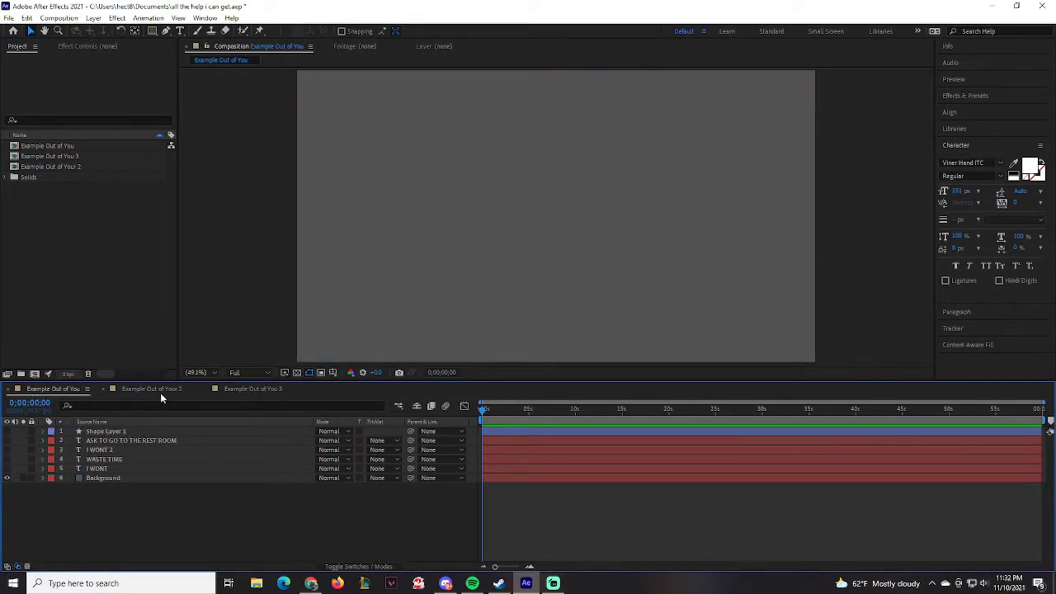
click(160, 393)
click(273, 391)
click(64, 389)
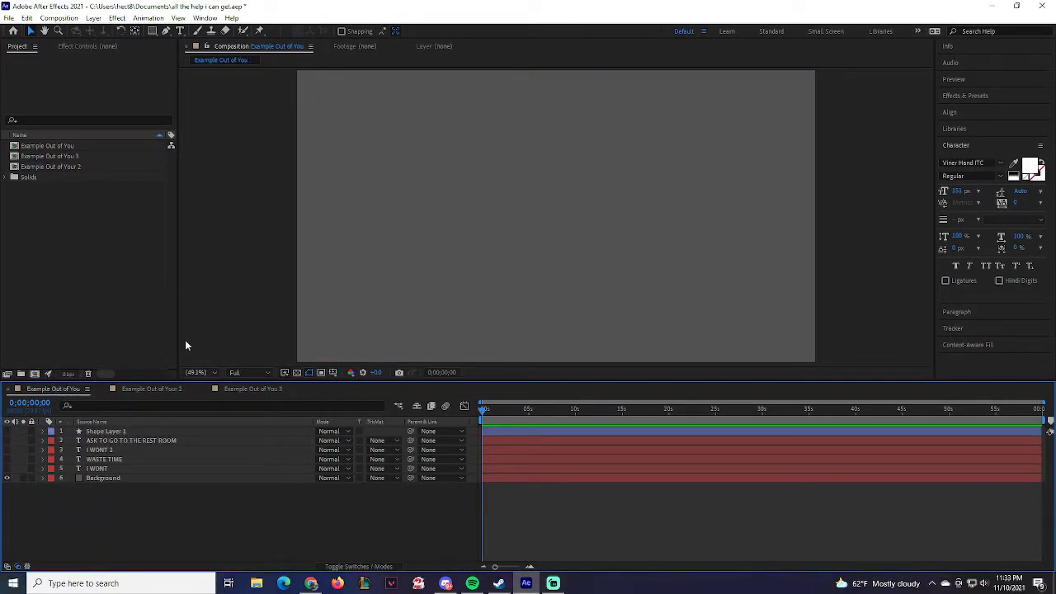
right_click(131, 384)
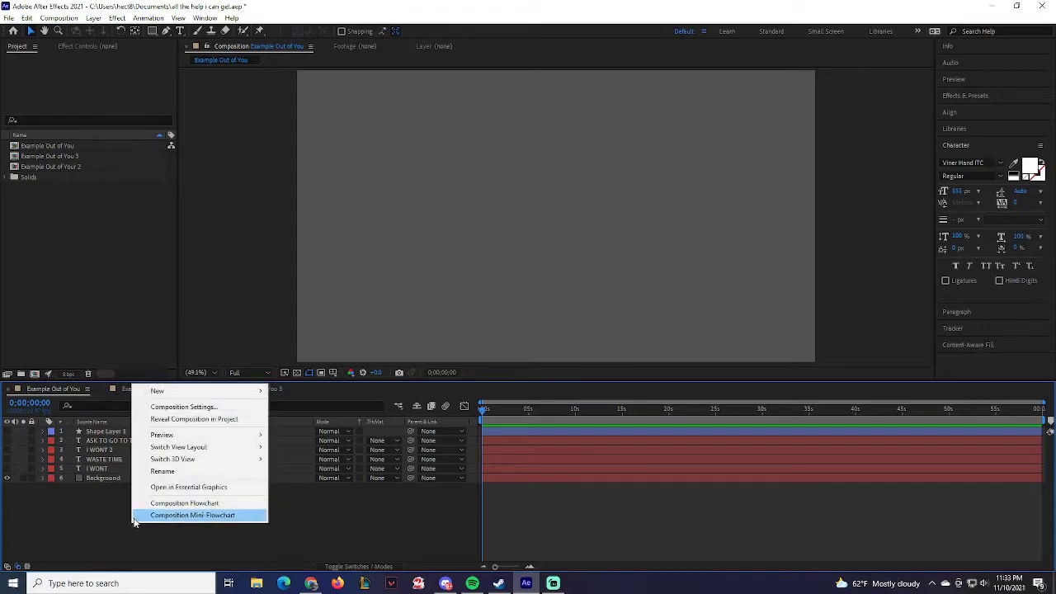
mouse_move(165, 391)
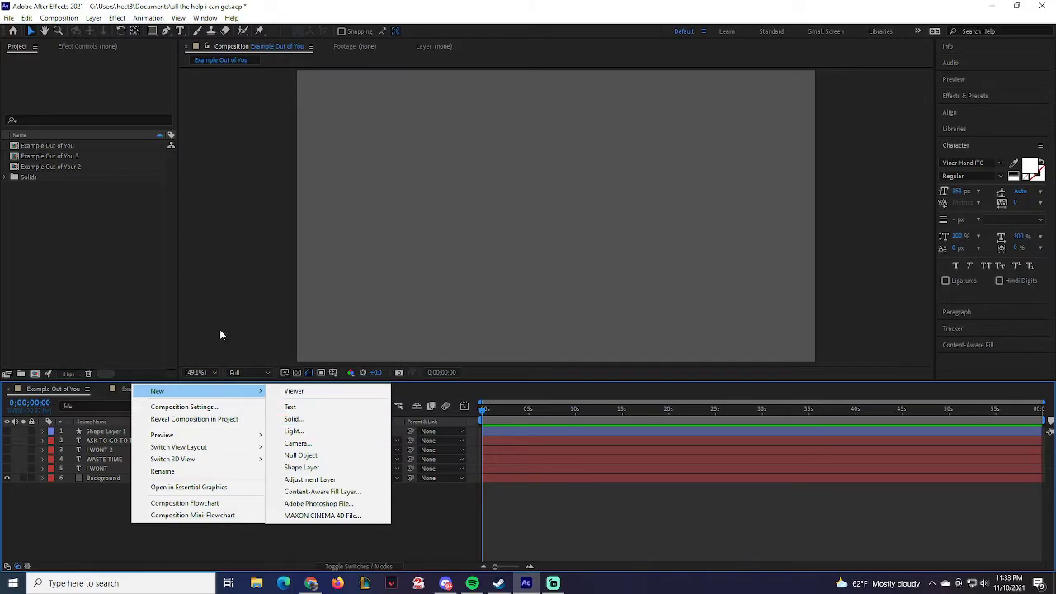
click(84, 504)
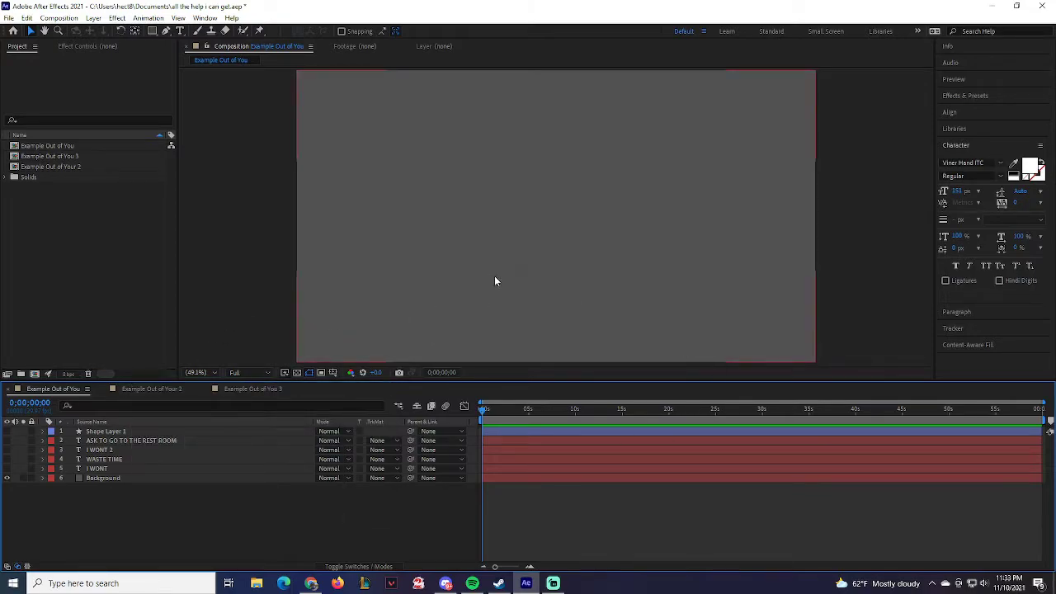
Step: Make the I WONT text layer visible above the Background layer in the Example Out of You composition
click(99, 478)
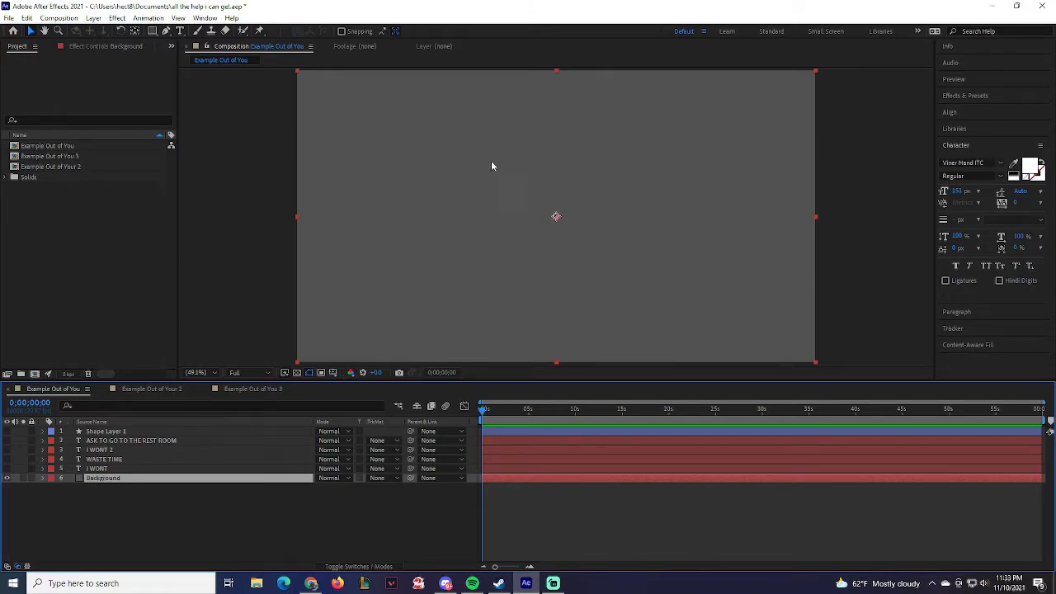
click(99, 469)
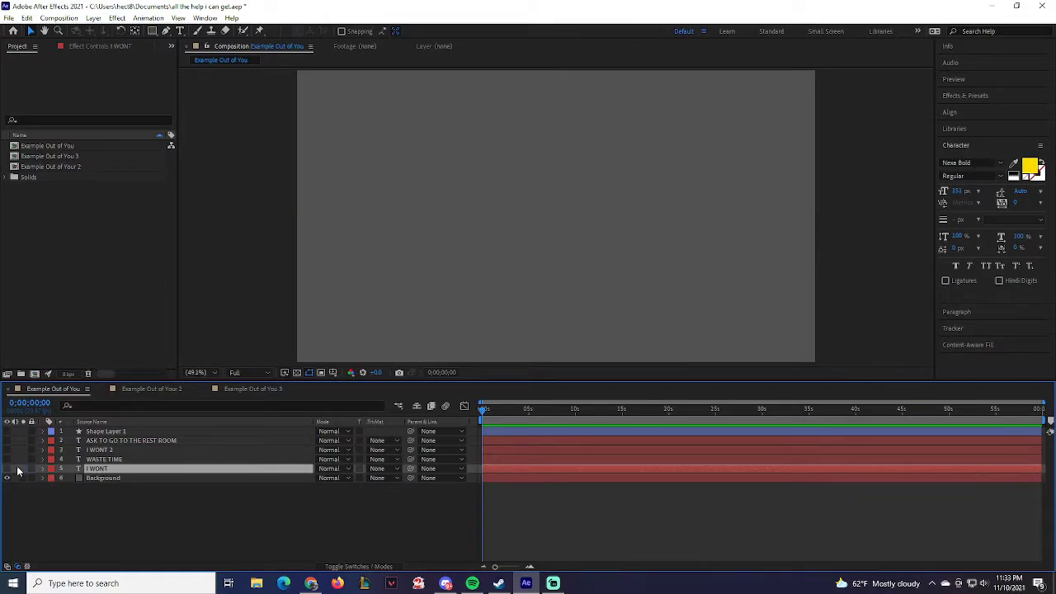
click(8, 468)
click(966, 146)
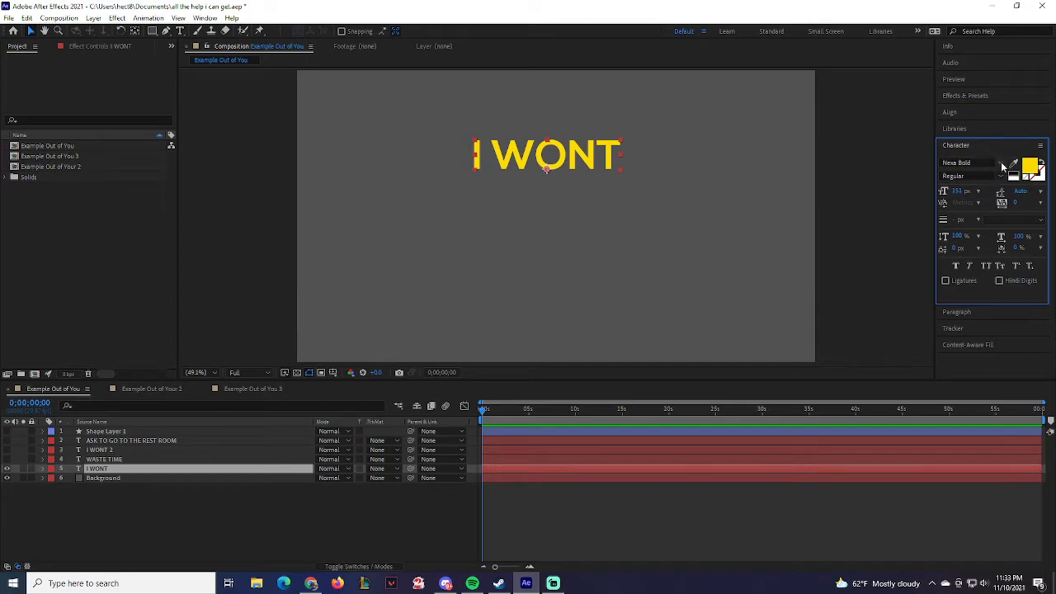
click(990, 163)
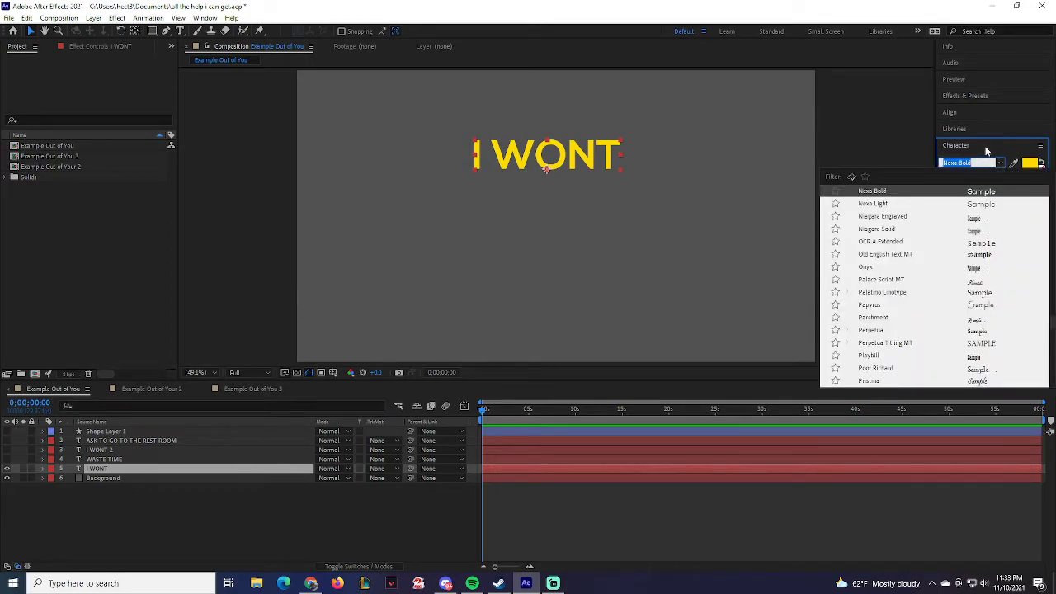
click(986, 149)
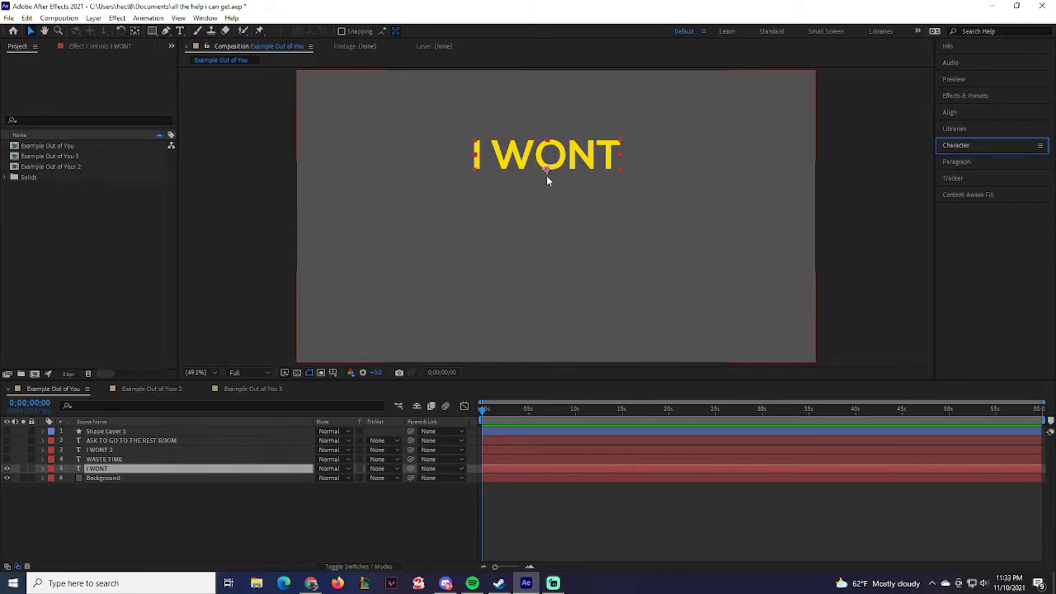
Step: Try scaling the I WONT text down around its bottom-centre anchor point and undo the scaling
drag(620, 144, 588, 153)
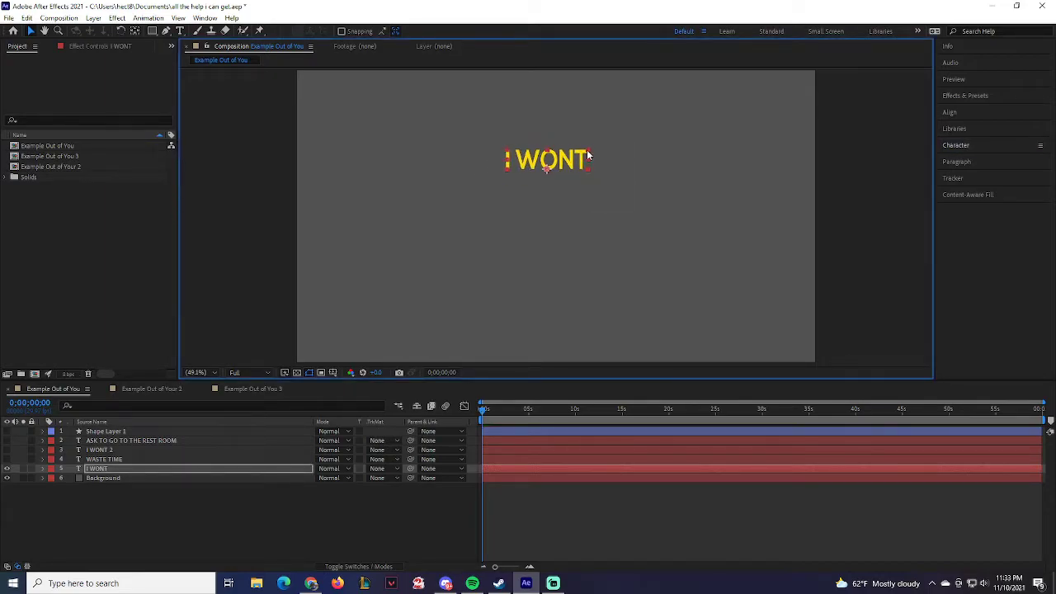
key(ctrl+z)
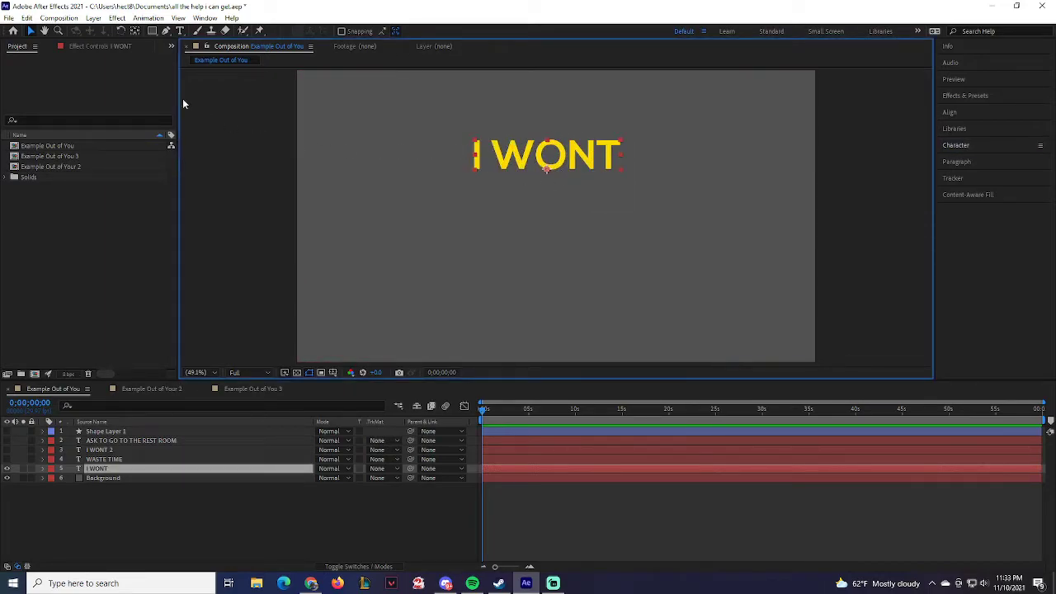
Step: Move the I WONT text's anchor point to its lower-left corner, try enlarging the text from there and undo the enlargement
click(134, 31)
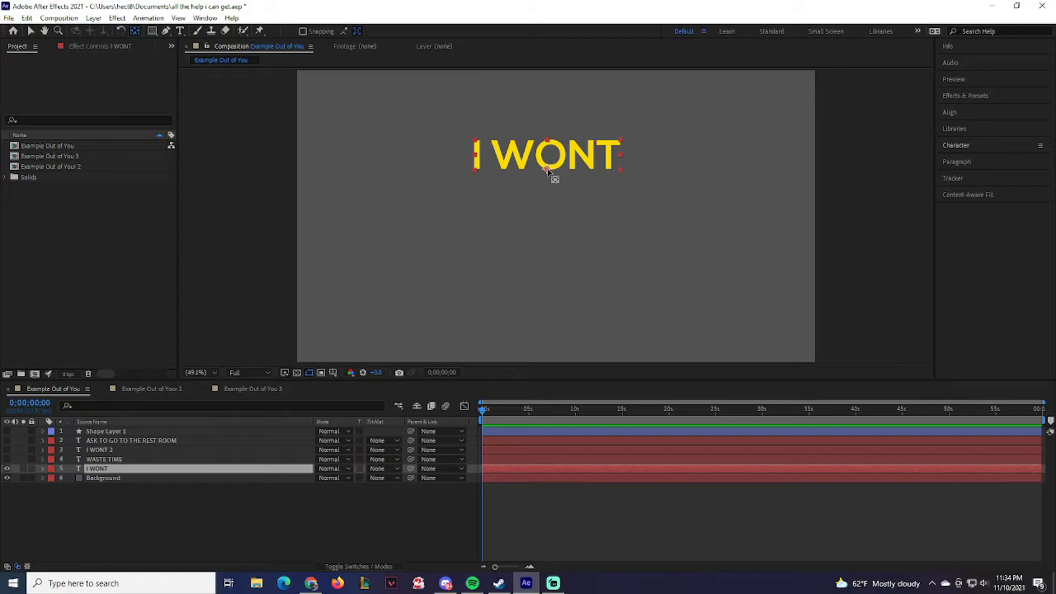
drag(520, 159, 475, 169)
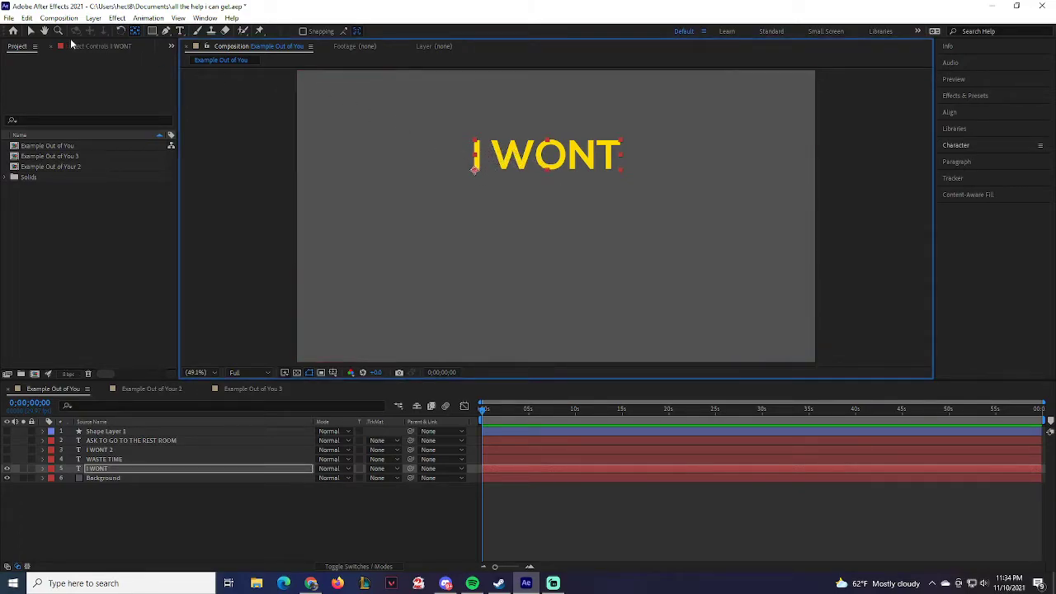
click(31, 33)
drag(622, 138, 648, 98)
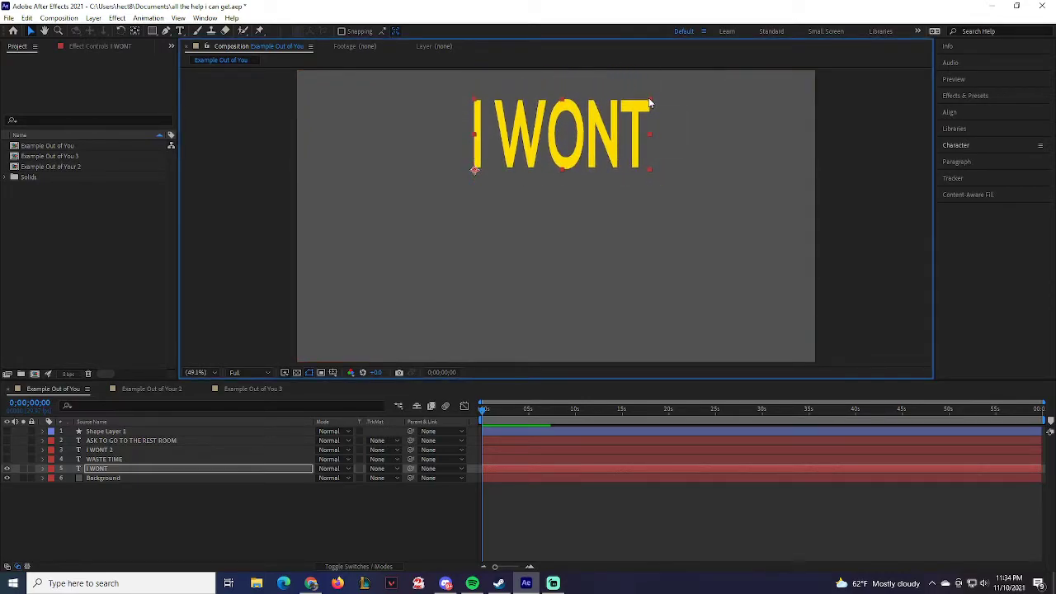
key(ctrl+z)
Step: Return the I WONT text's anchor point to its bottom centre, try scaling the text and undo the scaling
click(135, 30)
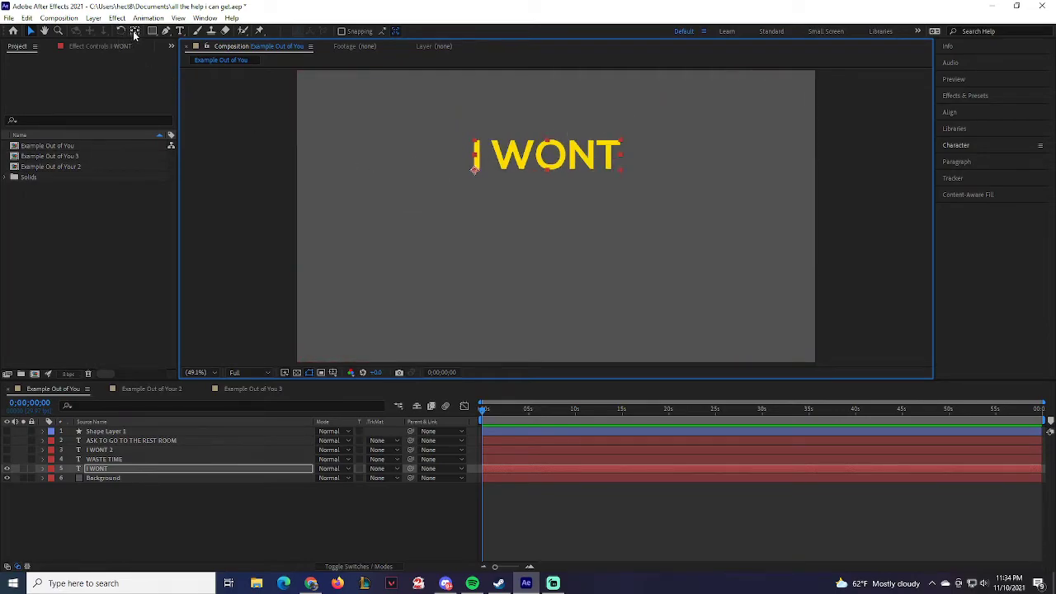
drag(479, 173, 549, 174)
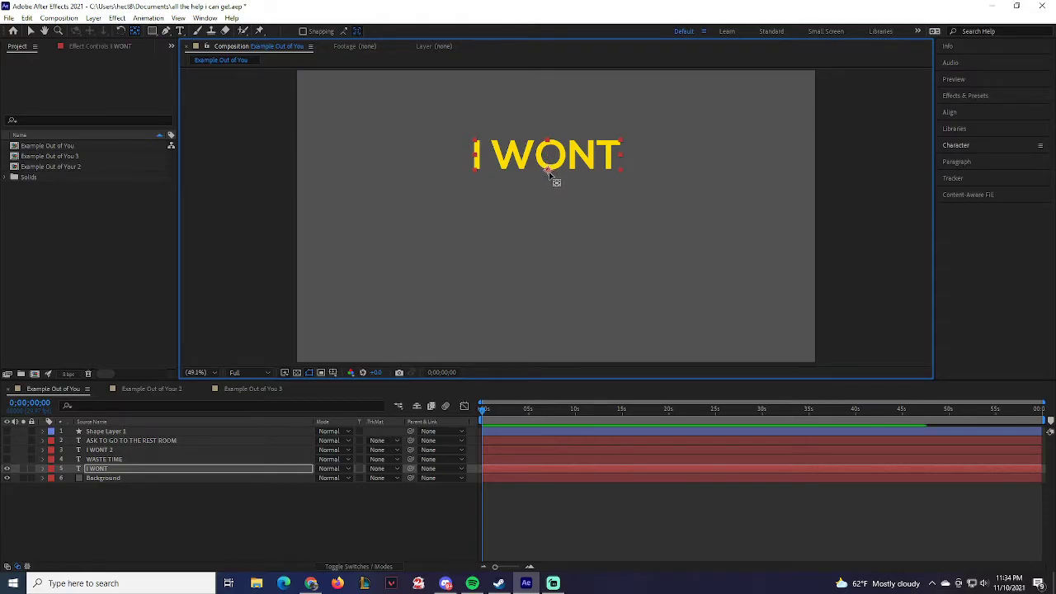
click(30, 30)
mouse_move(622, 140)
mouse_down()
mouse_move(549, 165)
mouse_move(637, 127)
mouse_move(571, 163)
mouse_move(624, 130)
mouse_up()
key(ctrl+z)
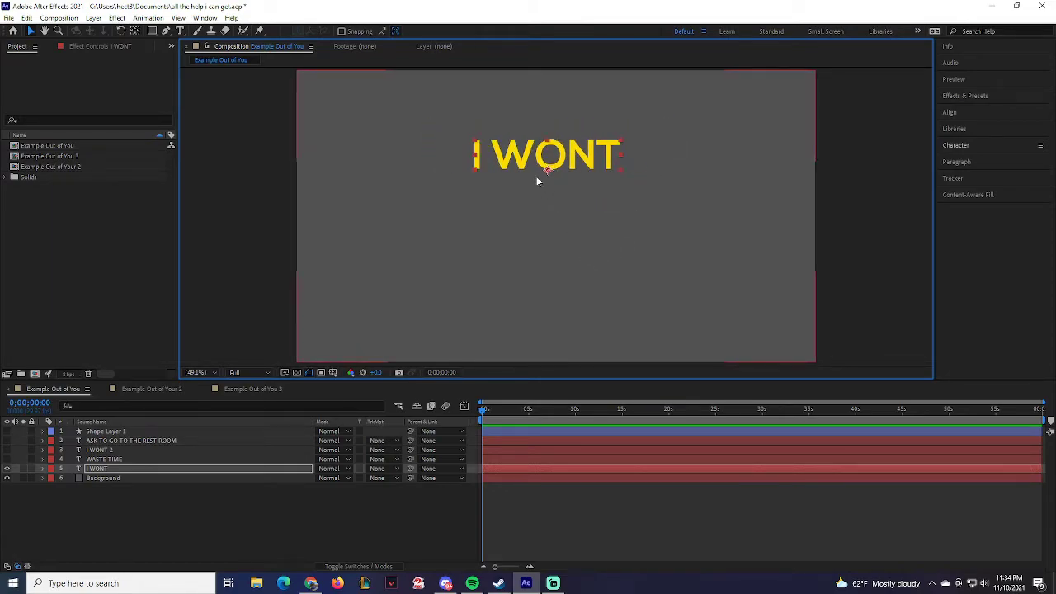
Step: Make the WASTE TIME and I WONT 2 text layers visible, with the character settings expanded
click(960, 145)
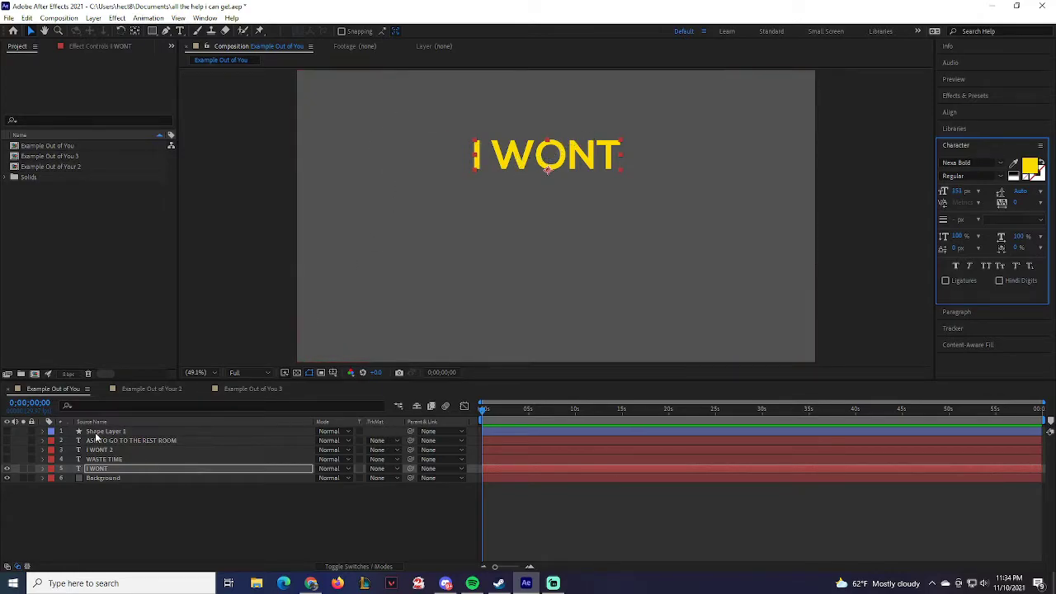
click(7, 459)
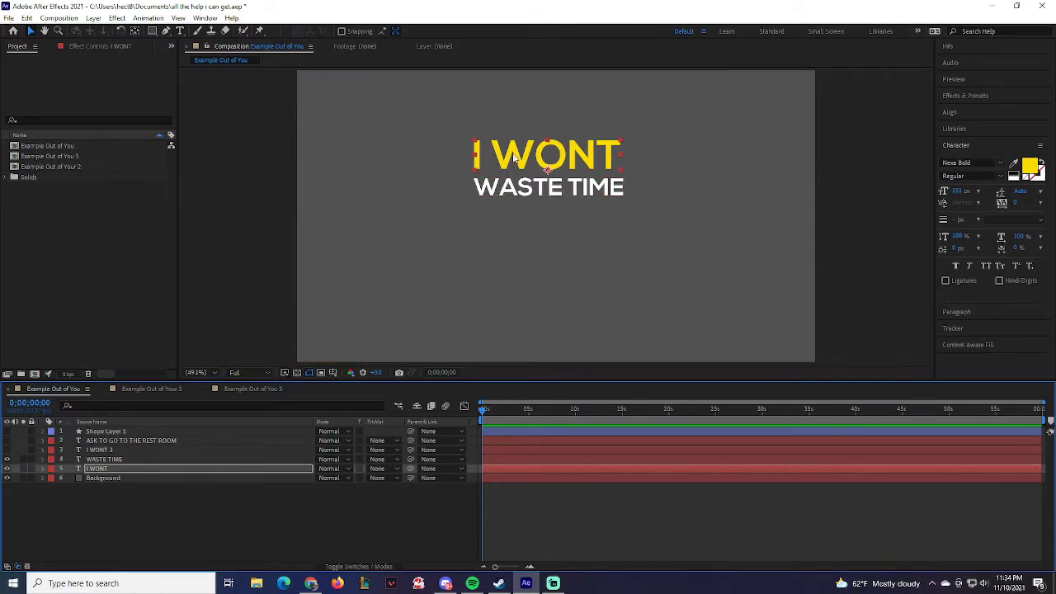
click(7, 450)
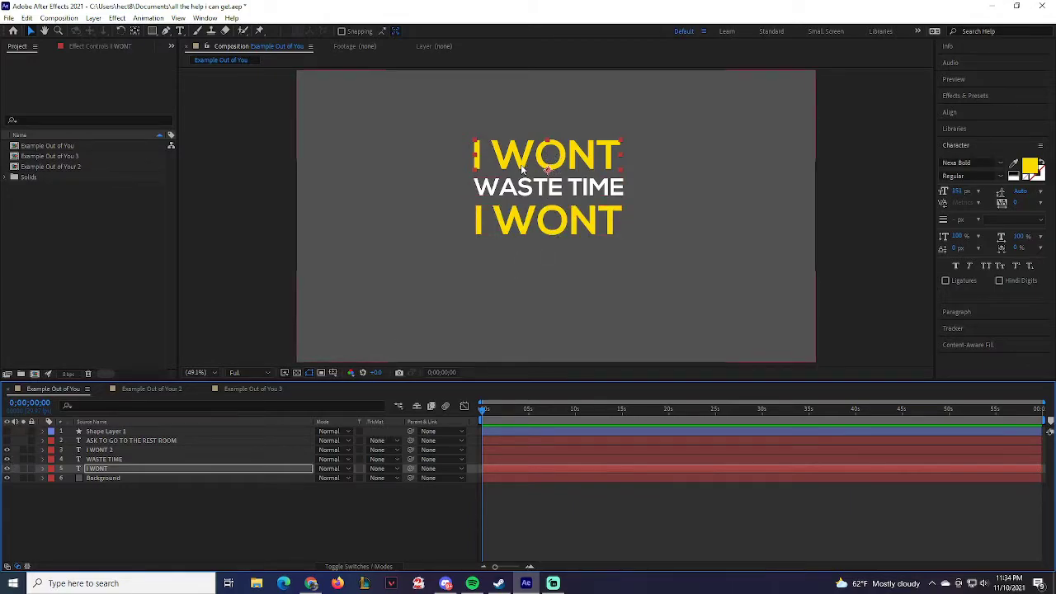
Step: Try duplicating the I WONT layer and moving the copy below the second I WONT line, and undo both changes
click(513, 228)
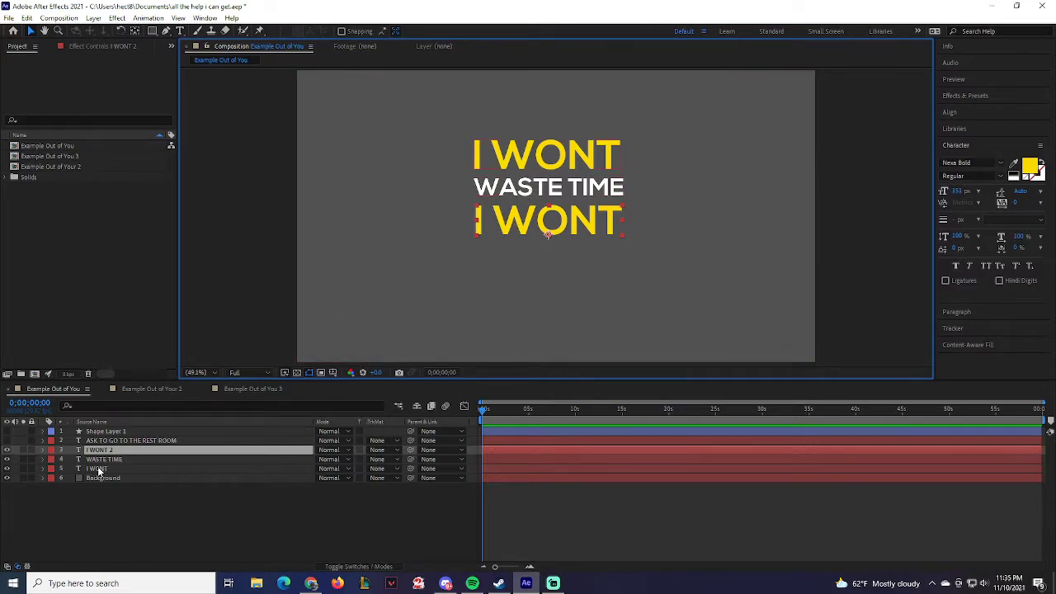
click(160, 467)
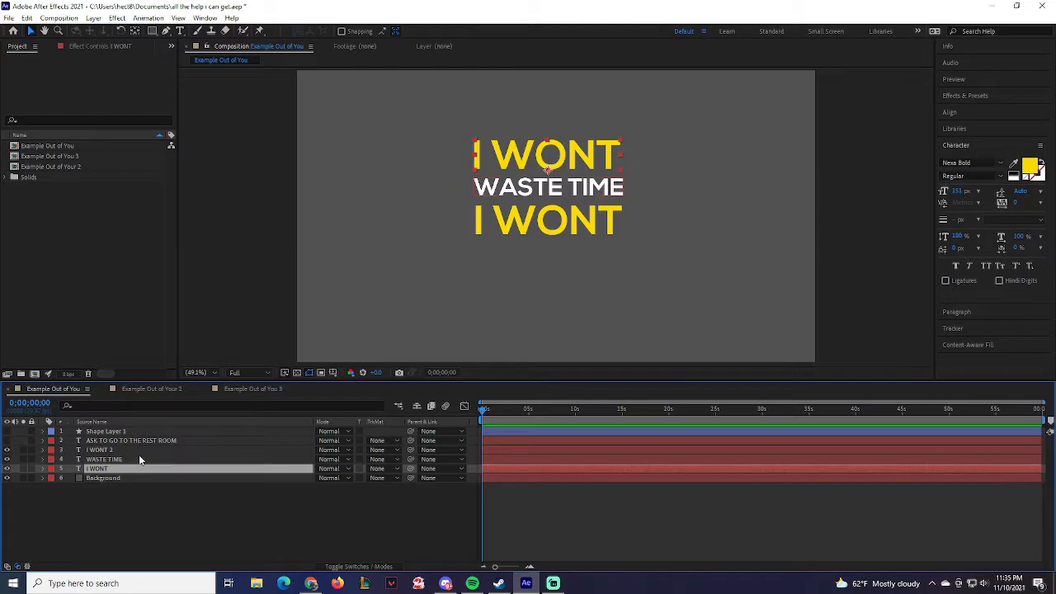
key(ctrl+d)
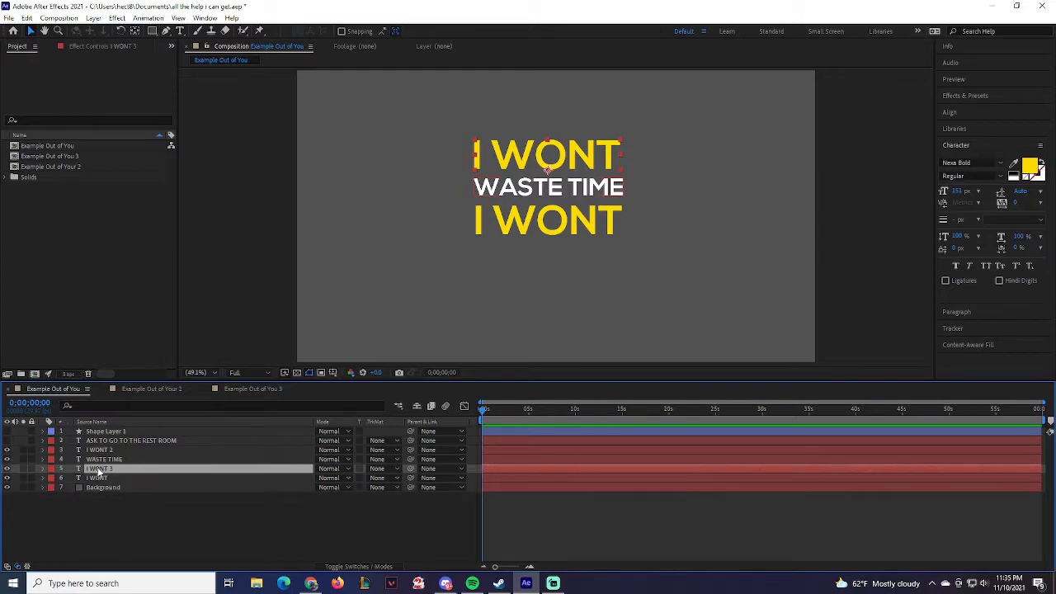
drag(523, 159, 523, 269)
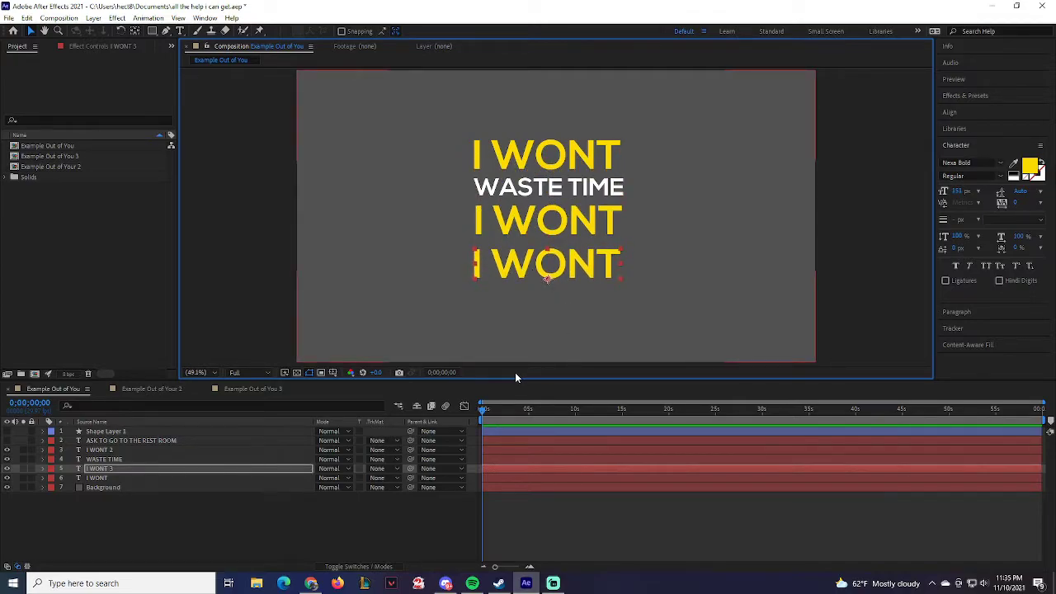
key(ctrl+z)
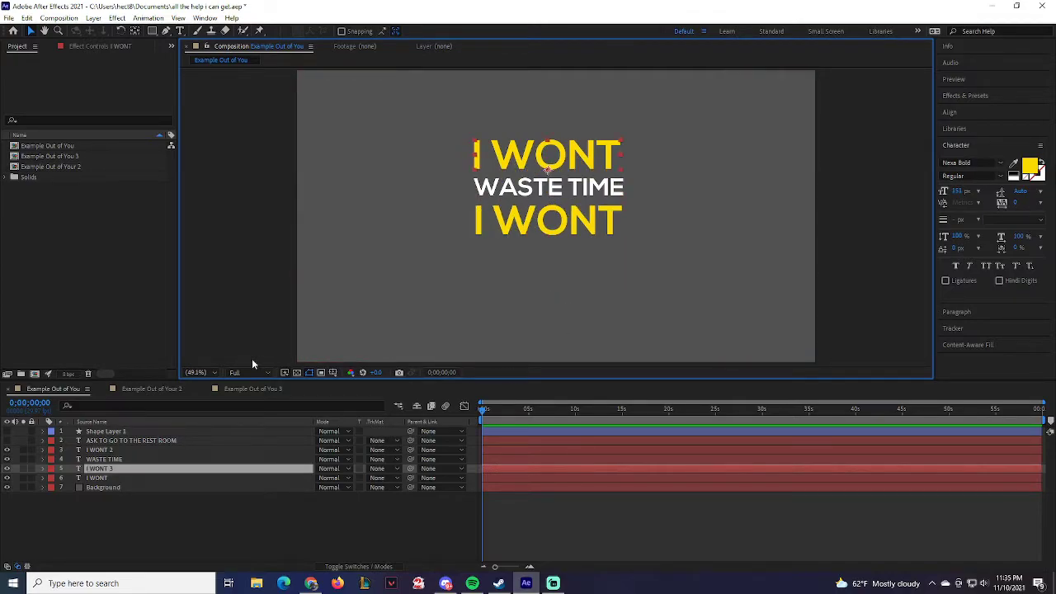
key(ctrl+z)
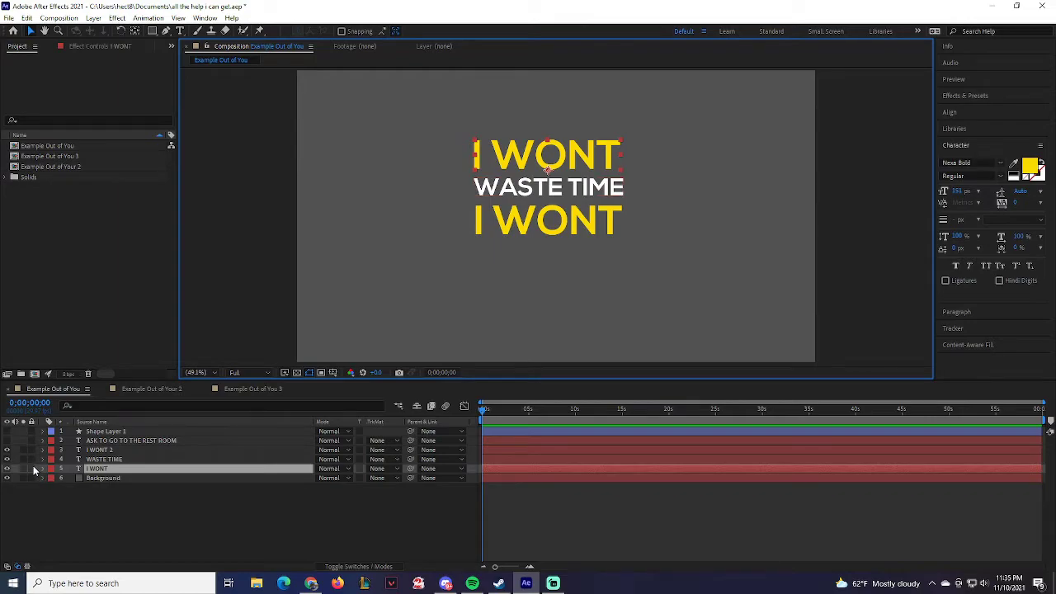
Step: Make the ASK TO GO TO THE REST ROOM text layer visible below the other text lines
click(100, 451)
click(113, 441)
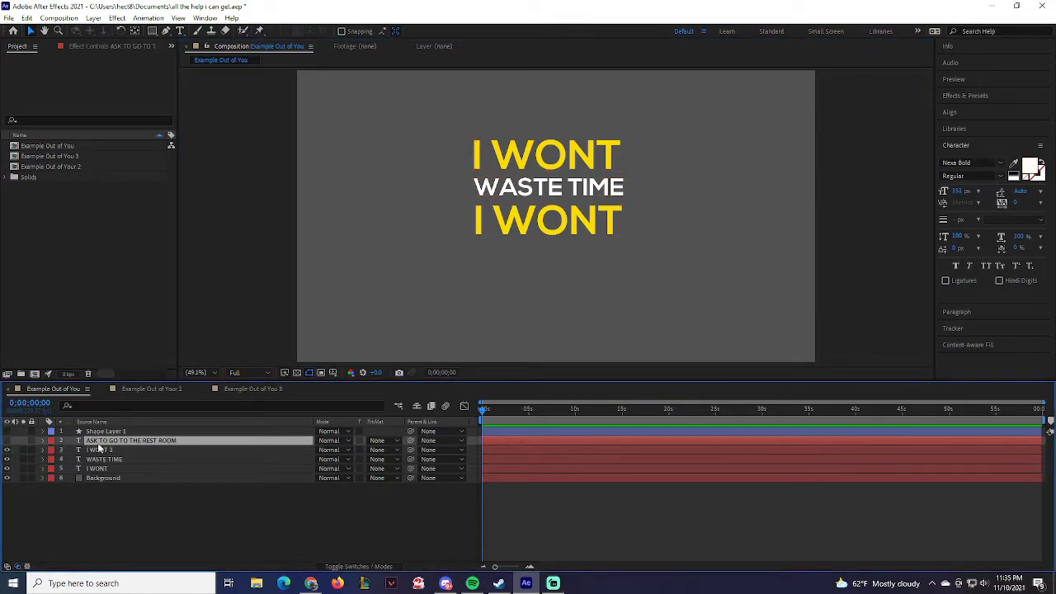
click(7, 441)
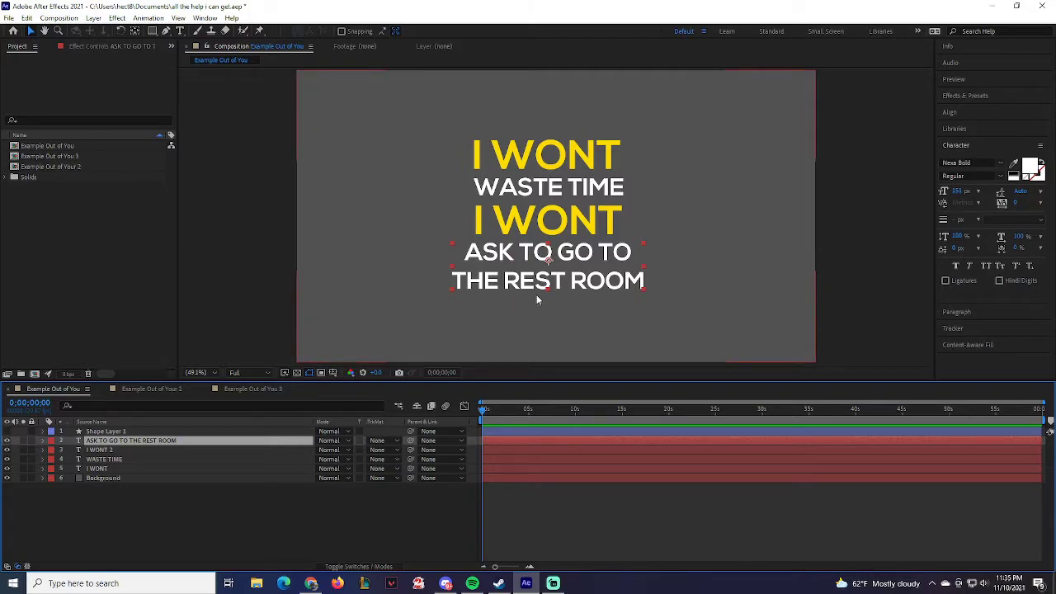
Step: Examine the composition's text lines one after another by selecting each of them in the preview
click(540, 161)
click(541, 187)
click(535, 218)
click(526, 285)
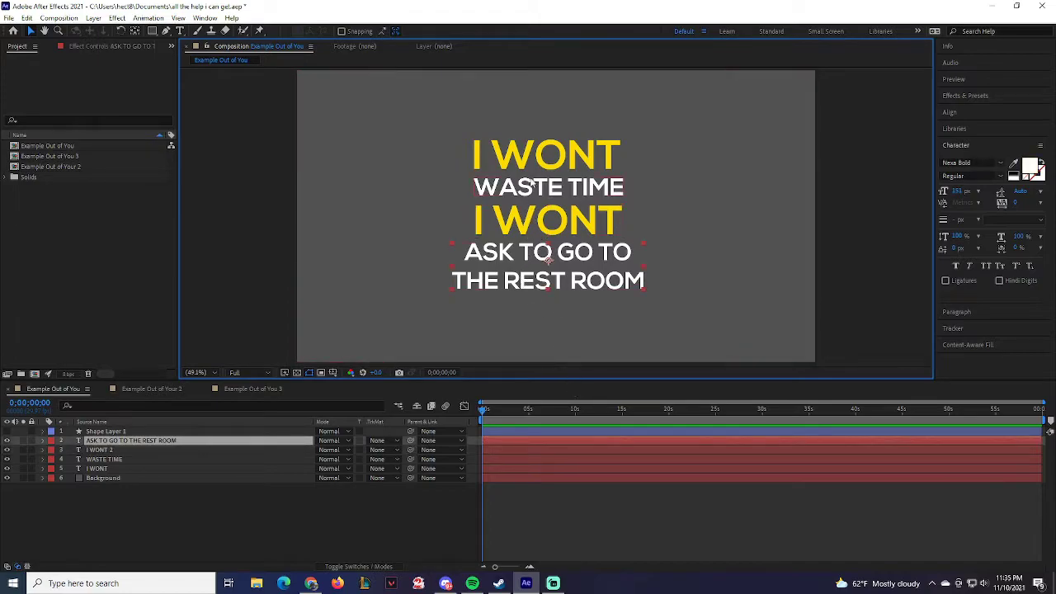
click(542, 165)
click(540, 187)
click(536, 218)
click(524, 285)
click(528, 160)
click(523, 232)
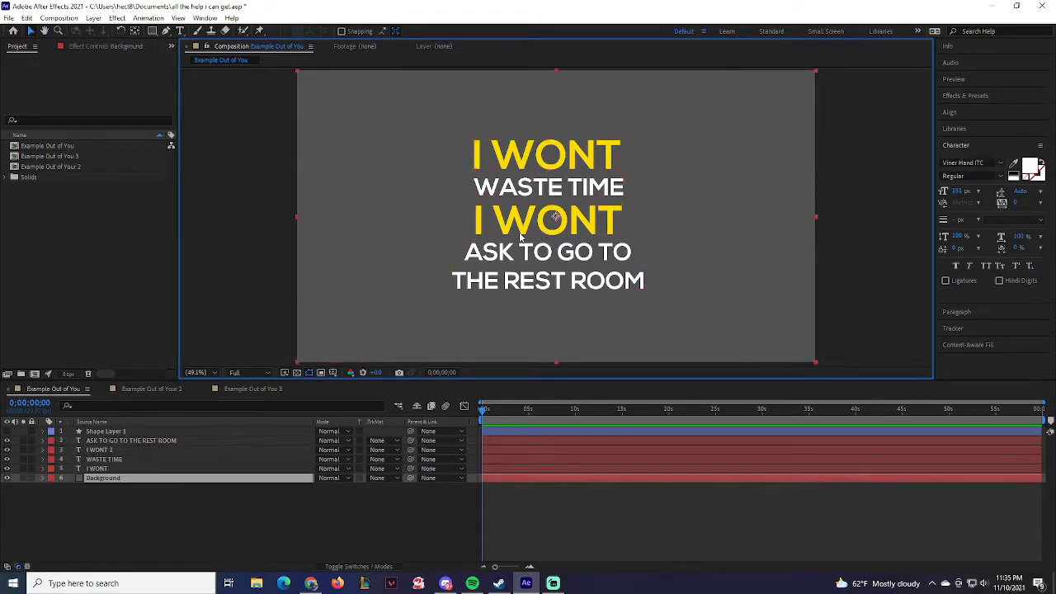
Step: Make Shape Layer 1 visible so its circle surrounds the text lines, and select the circle
click(185, 504)
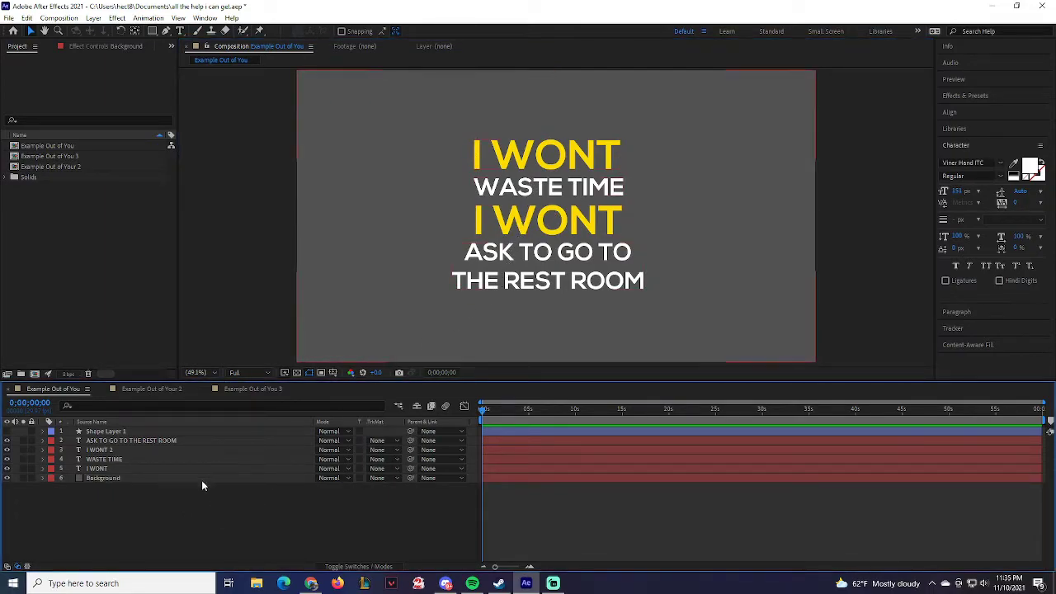
click(6, 432)
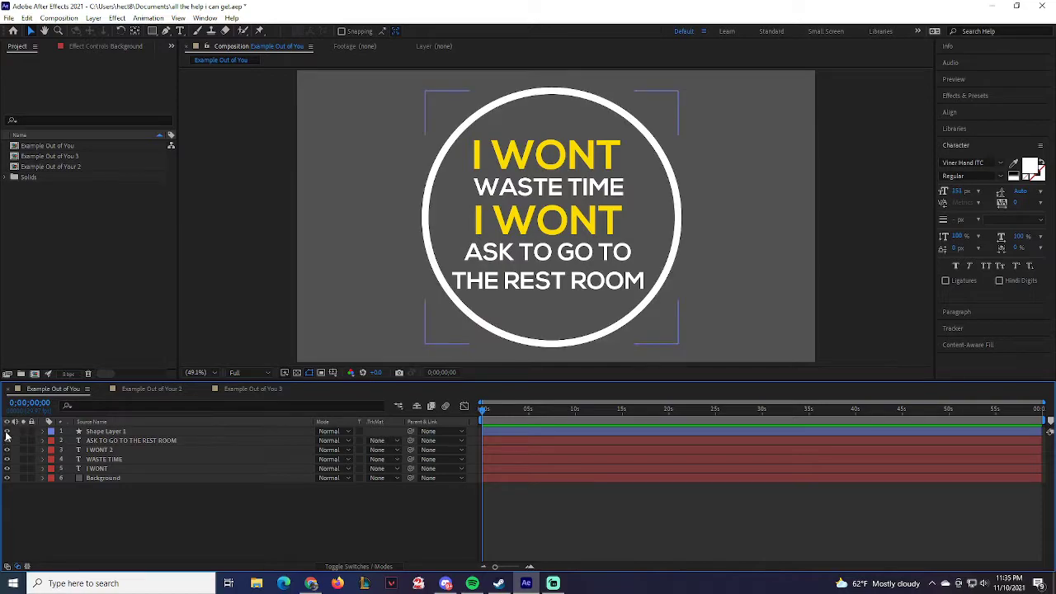
click(439, 208)
Step: Try solid and gradient fills on the circle, and set its fill back to None
click(420, 31)
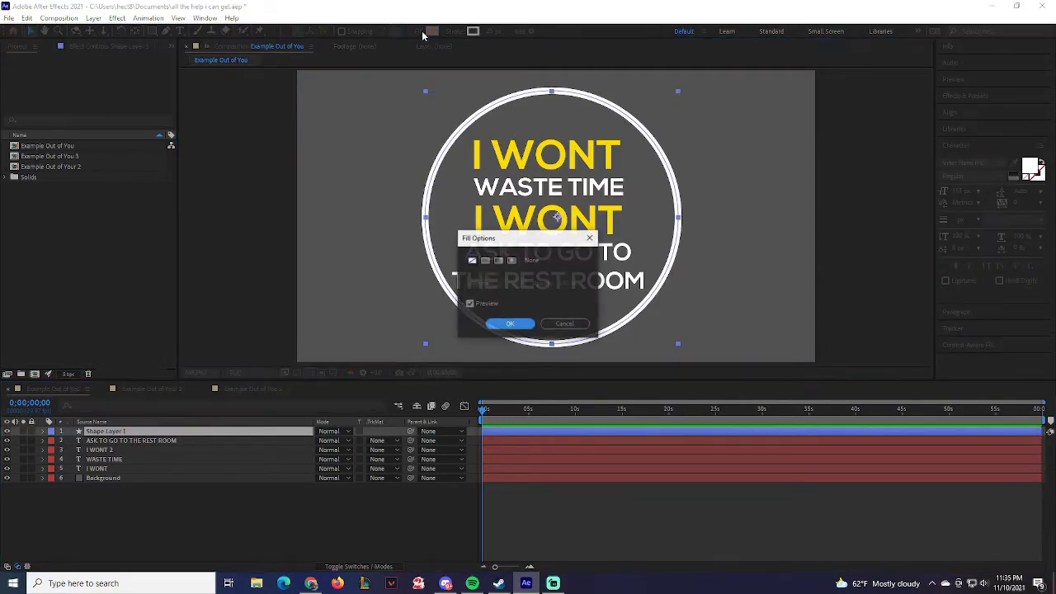
click(485, 260)
click(498, 261)
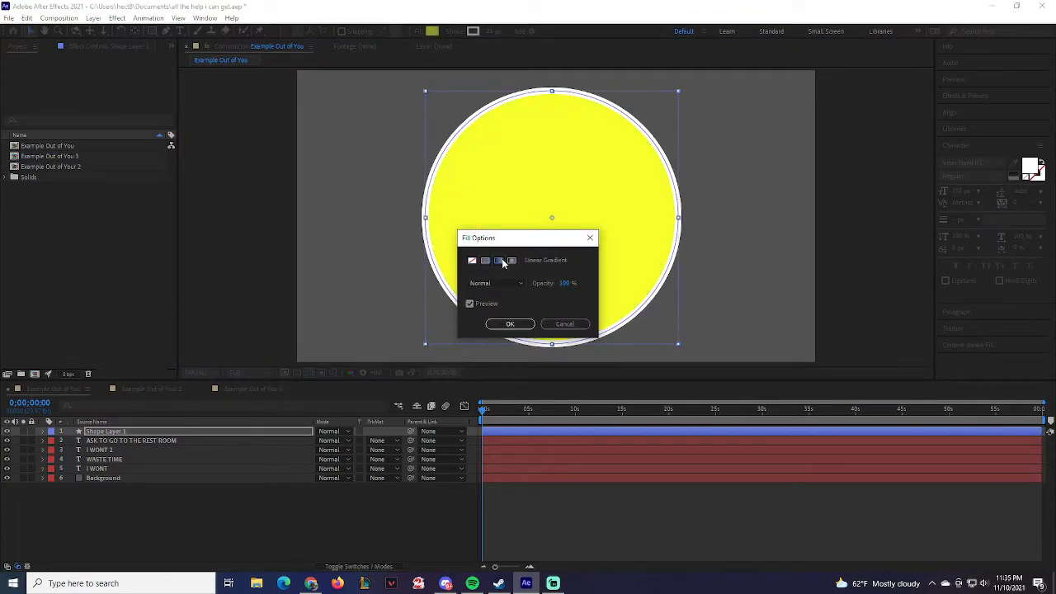
click(511, 261)
click(498, 261)
click(485, 260)
click(471, 261)
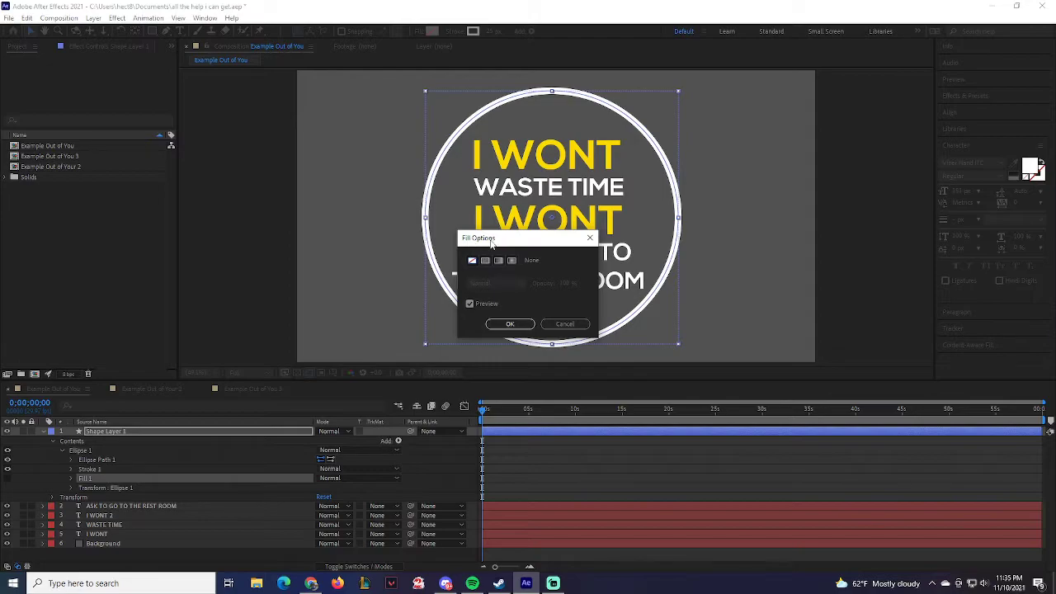
click(590, 238)
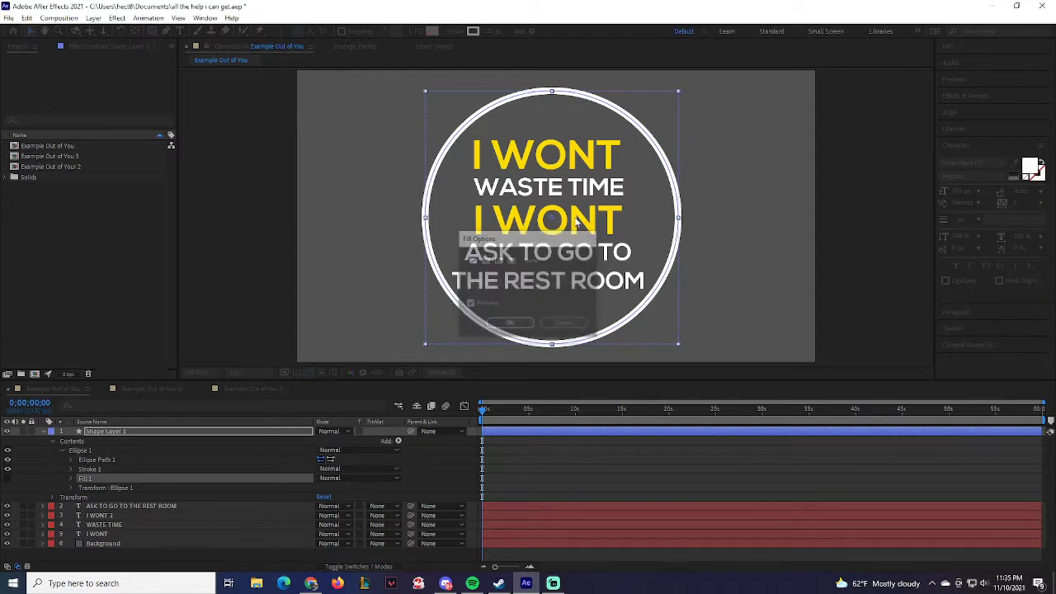
click(419, 33)
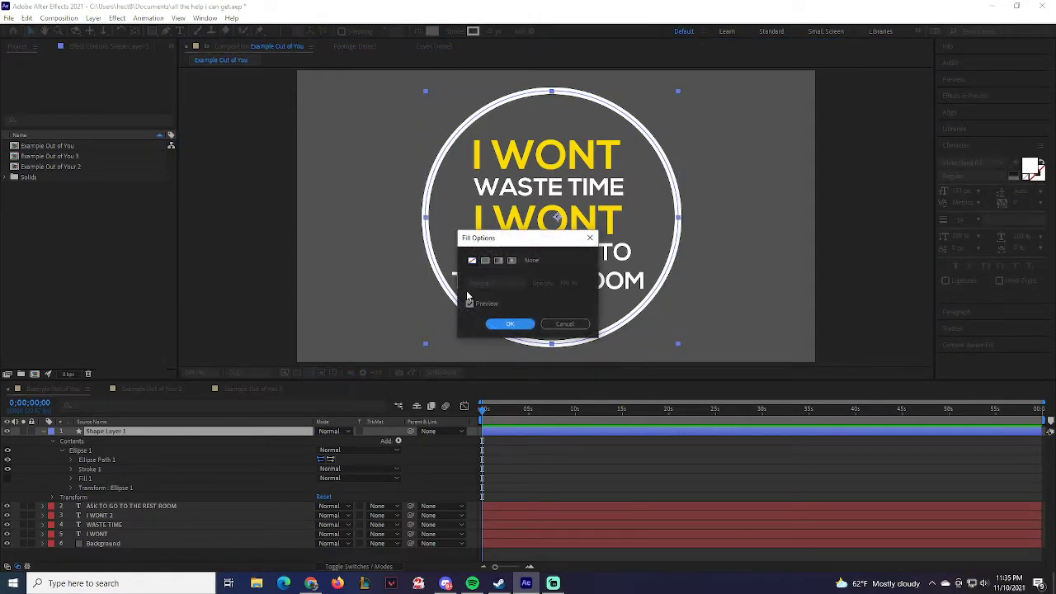
click(504, 323)
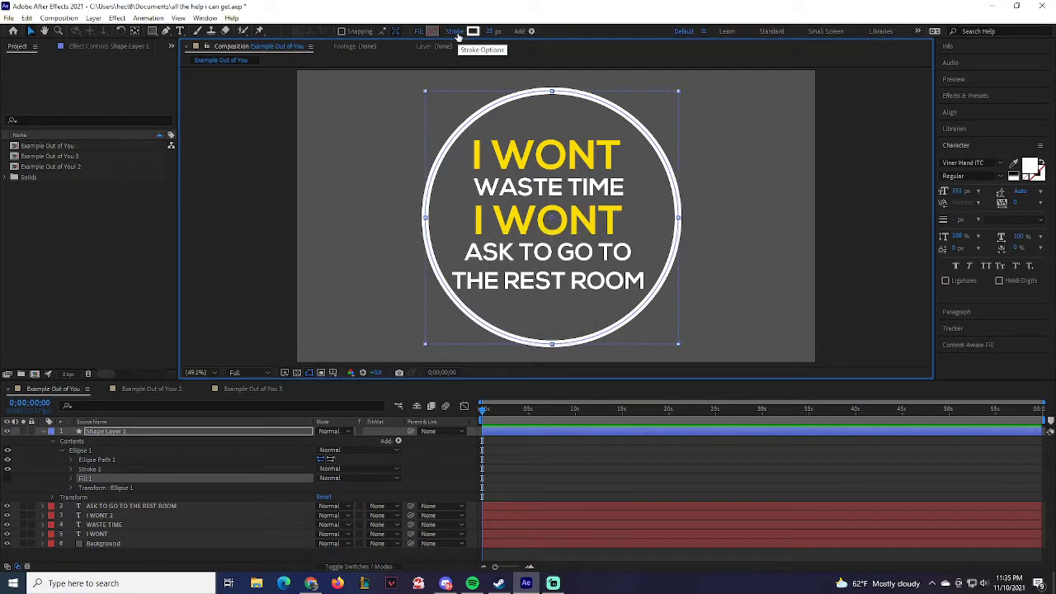
Step: Confirm the circle's stroke as a solid color with 100% opacity and a width of 25 px
click(454, 32)
click(485, 265)
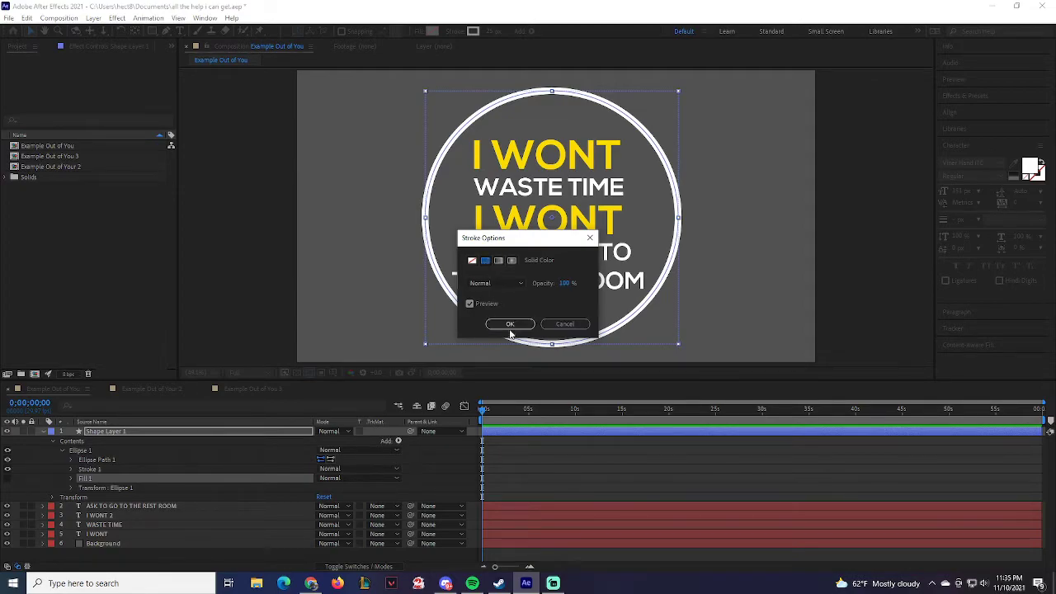
click(565, 283)
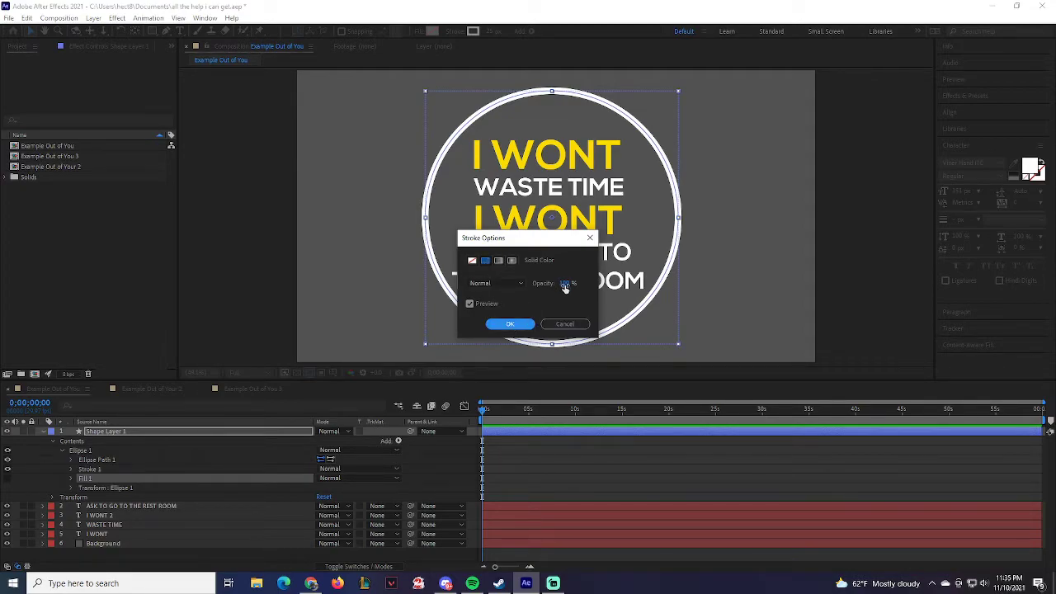
click(520, 324)
click(489, 31)
key(Return)
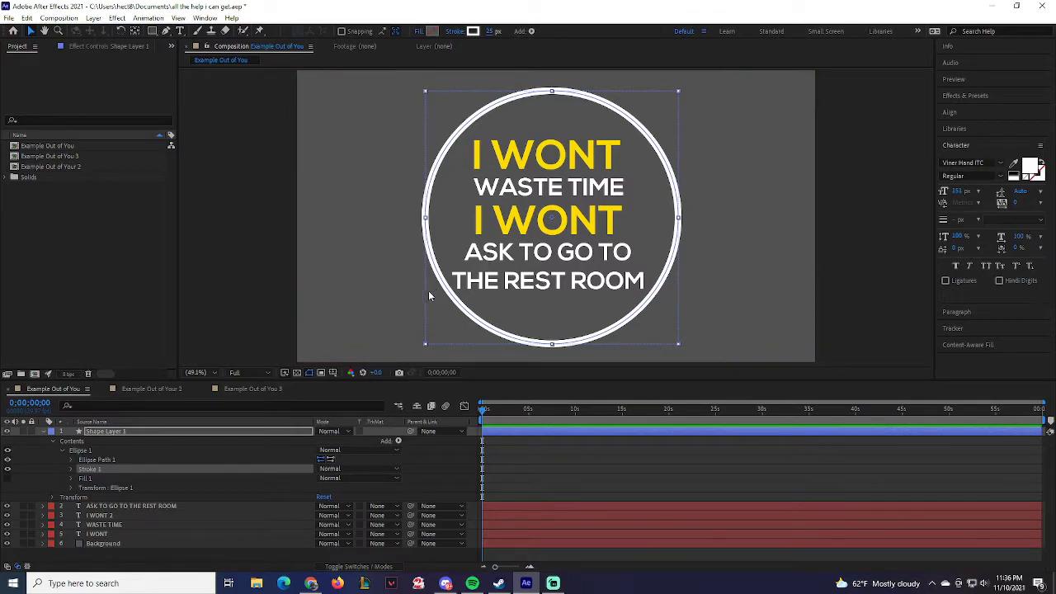
Step: Collapse Shape Layer 1's properties and hide every layer above the I WONT layer
click(42, 431)
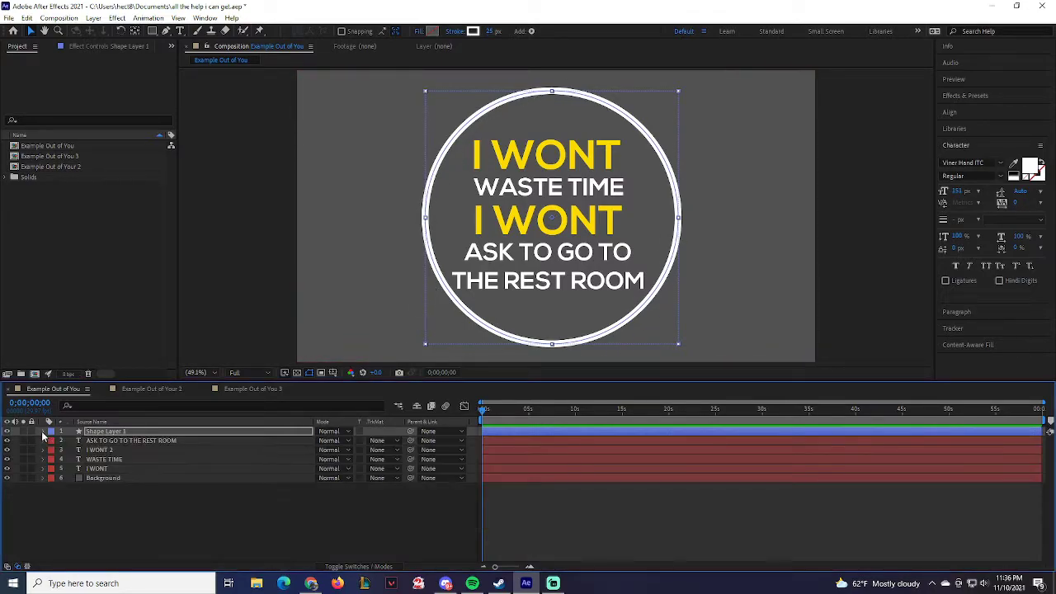
click(395, 493)
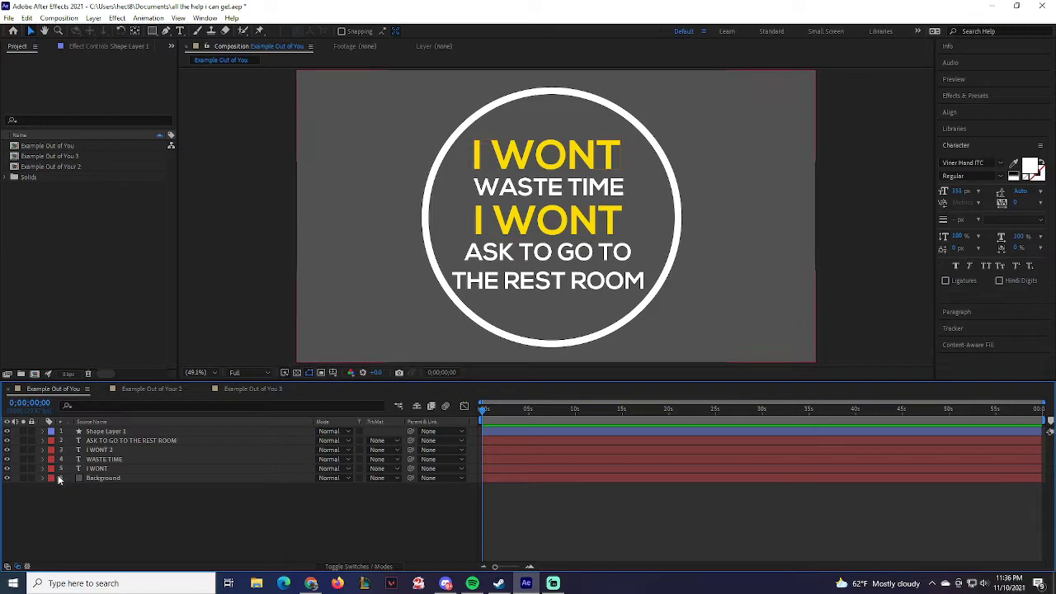
drag(7, 431, 8, 459)
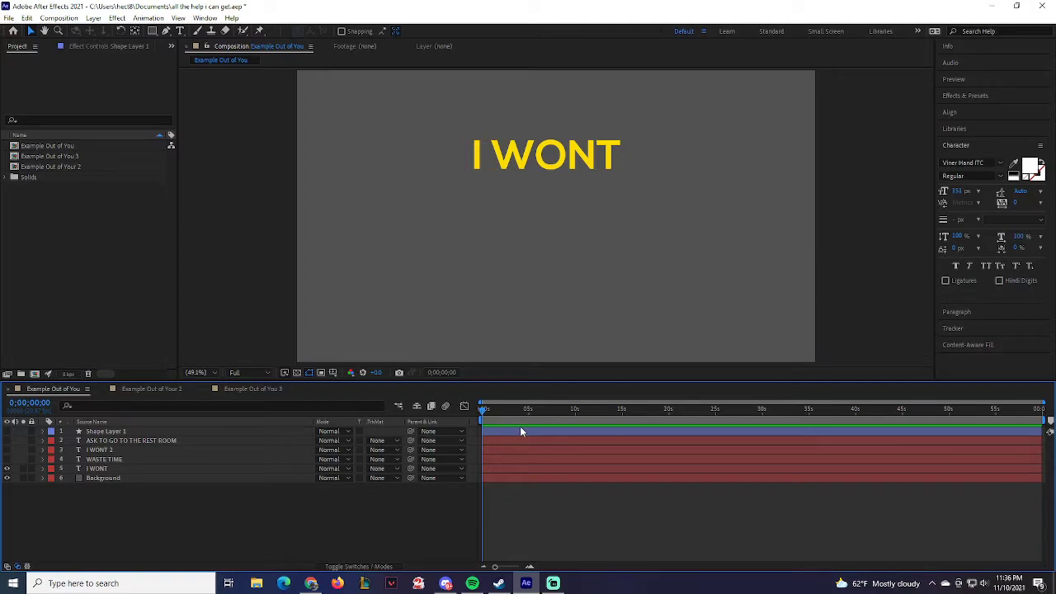
drag(483, 415, 459, 421)
Step: Reveal the I WONT layer's Position and Scale properties and set starting keyframes for both at 0;00;00;00
click(81, 469)
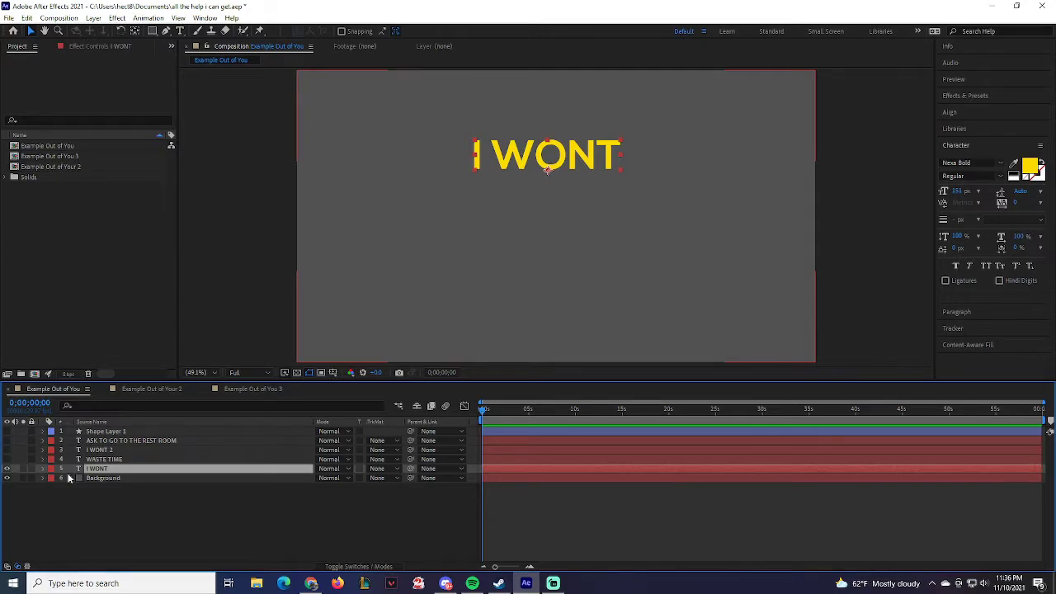
key(s)
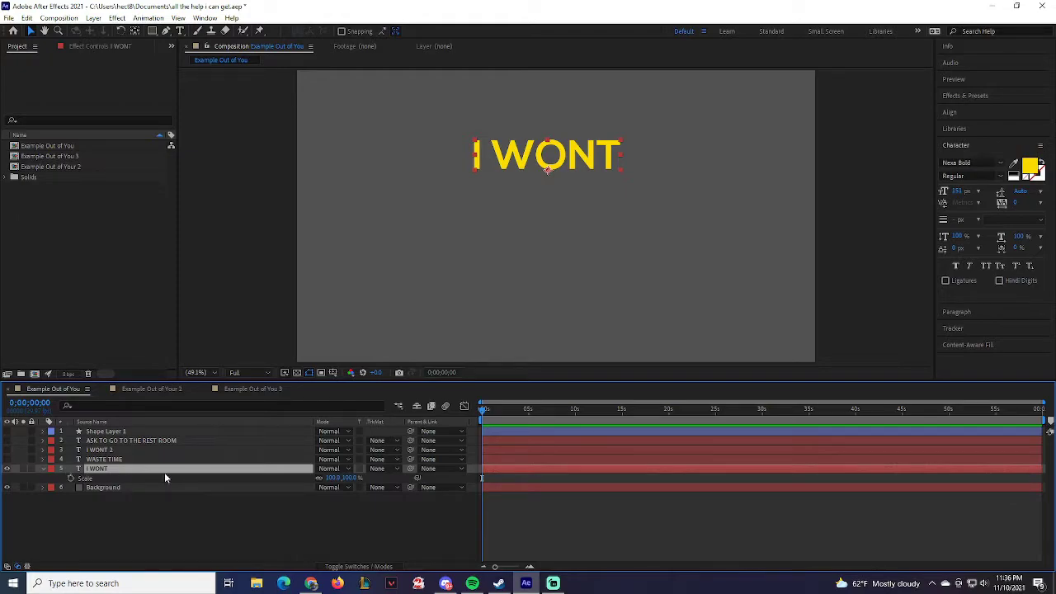
key(shift+p)
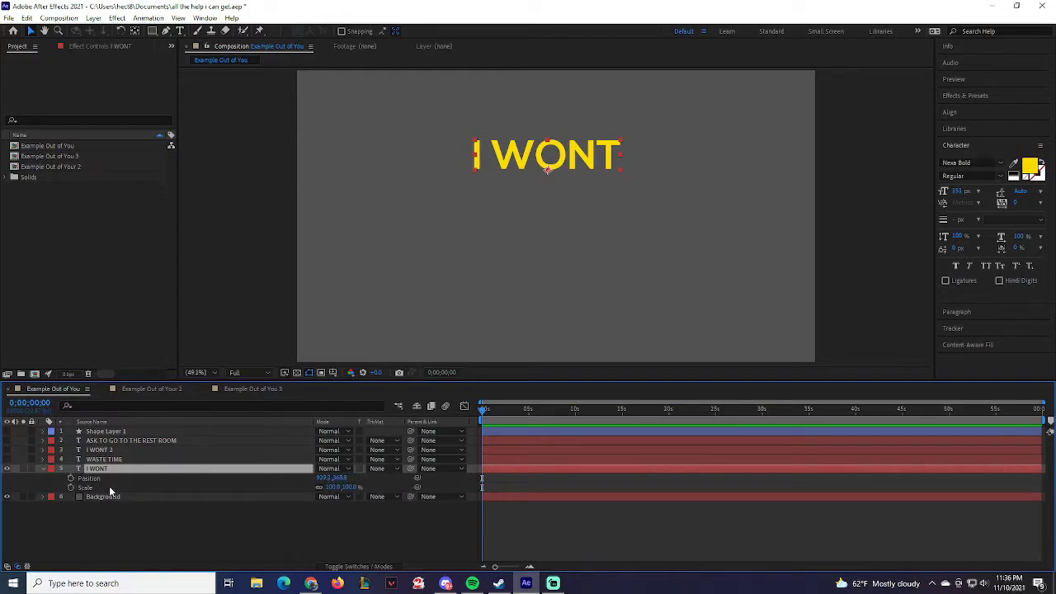
click(70, 478)
click(71, 487)
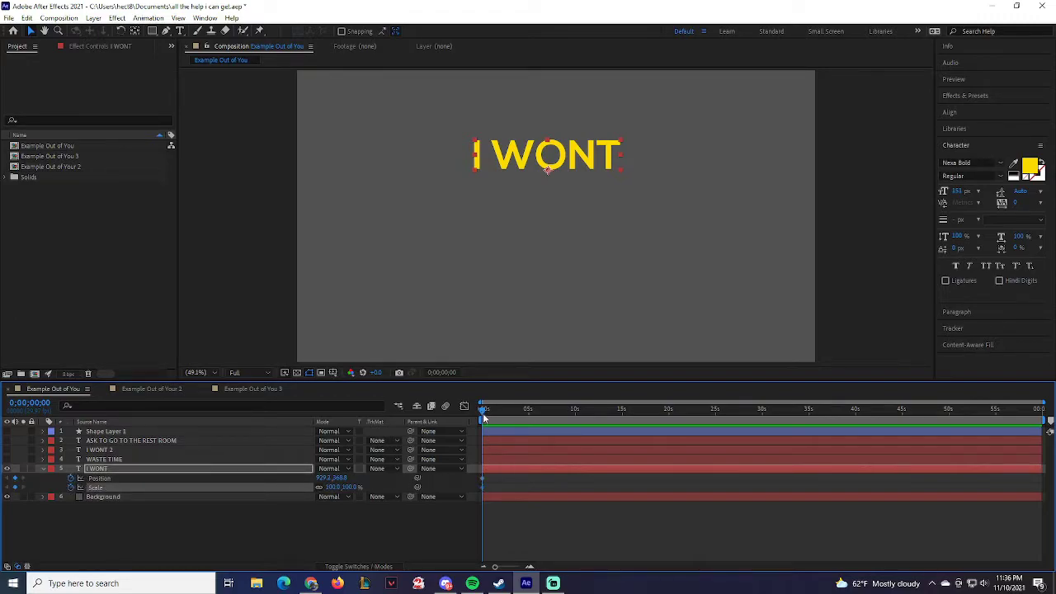
Step: Add a second pair of Position and Scale keyframes to the I WONT layer at 0;00;02;20
key(alt+shift+j)
text(150)
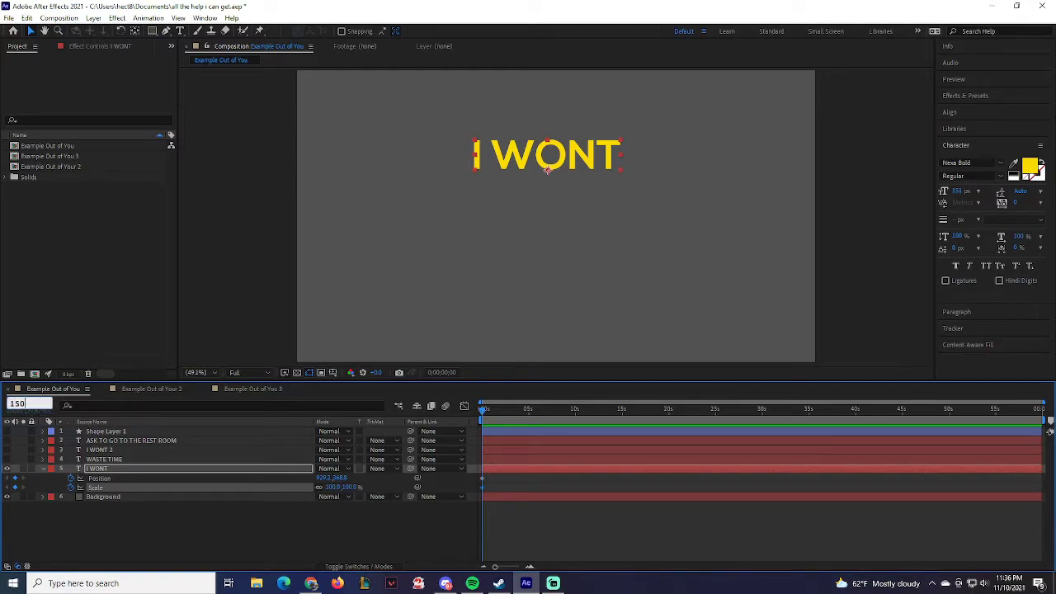
key(Return)
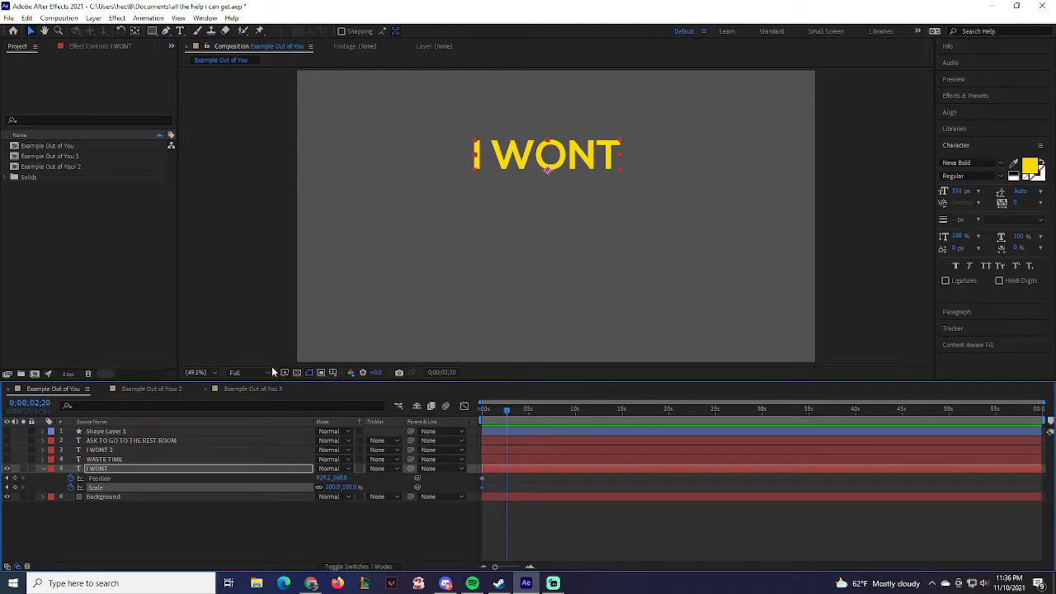
click(15, 479)
click(14, 487)
Step: Play and scrub through the I WONT layer's keyframes from the start of the composition
drag(508, 414, 481, 414)
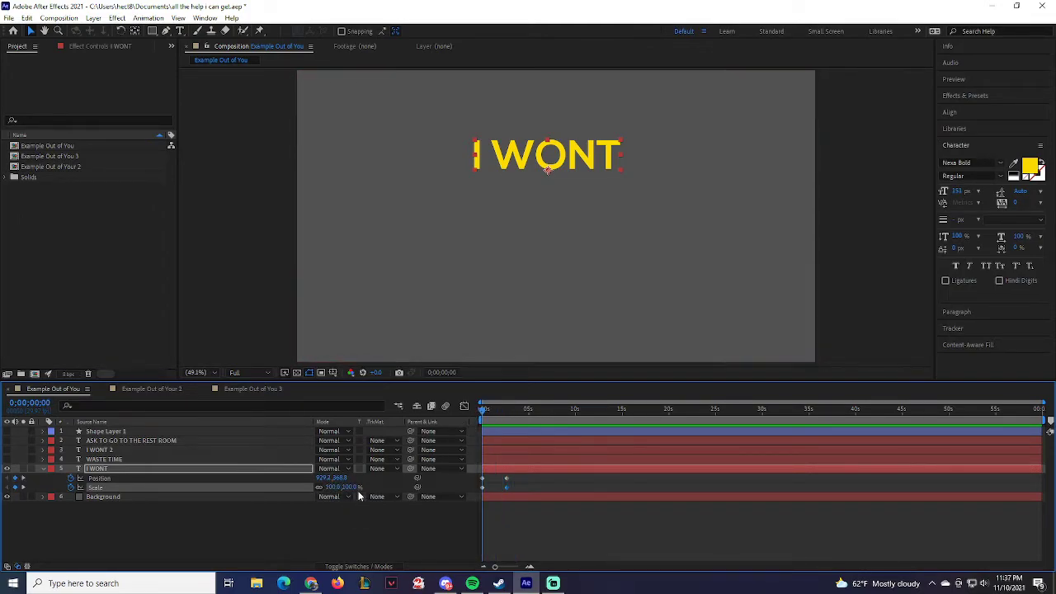
key(space)
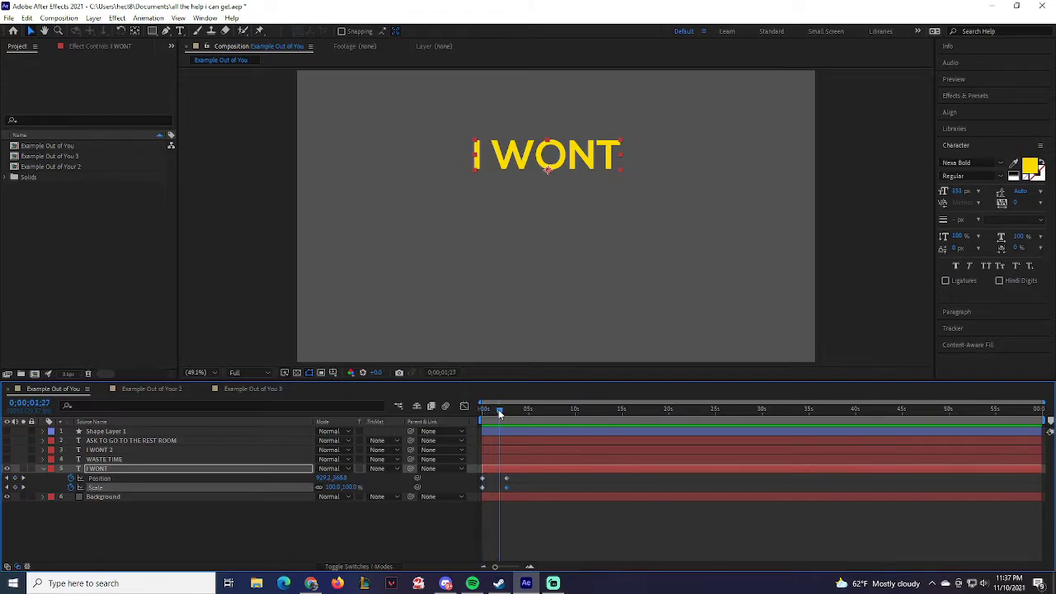
key(space)
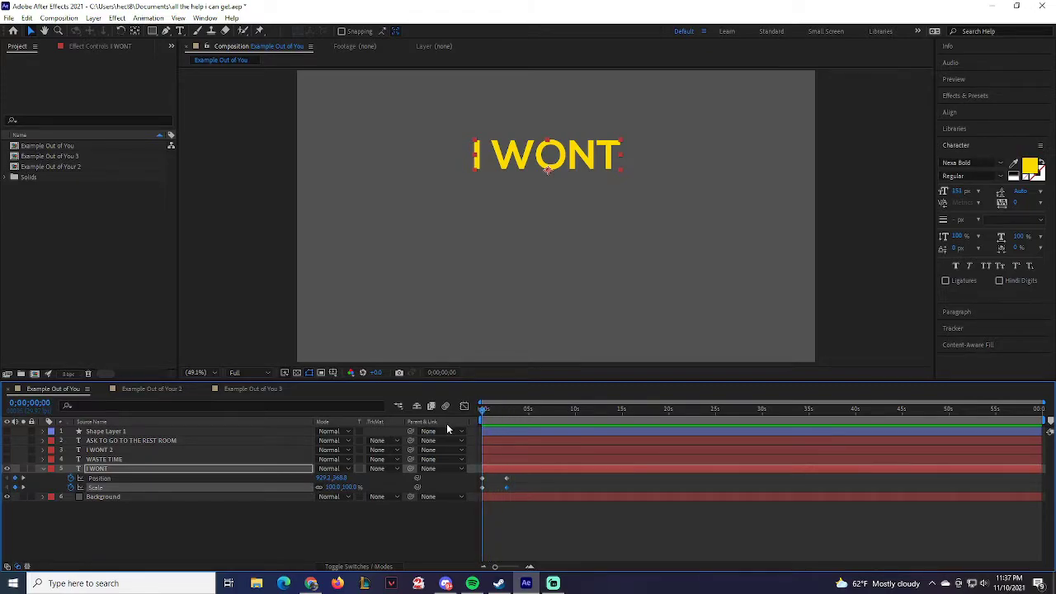
drag(508, 423, 565, 419)
Step: Set the I WONT layer's Scale to 0% at the starting keyframe
key(Home)
click(334, 486)
text(0)
key(Return)
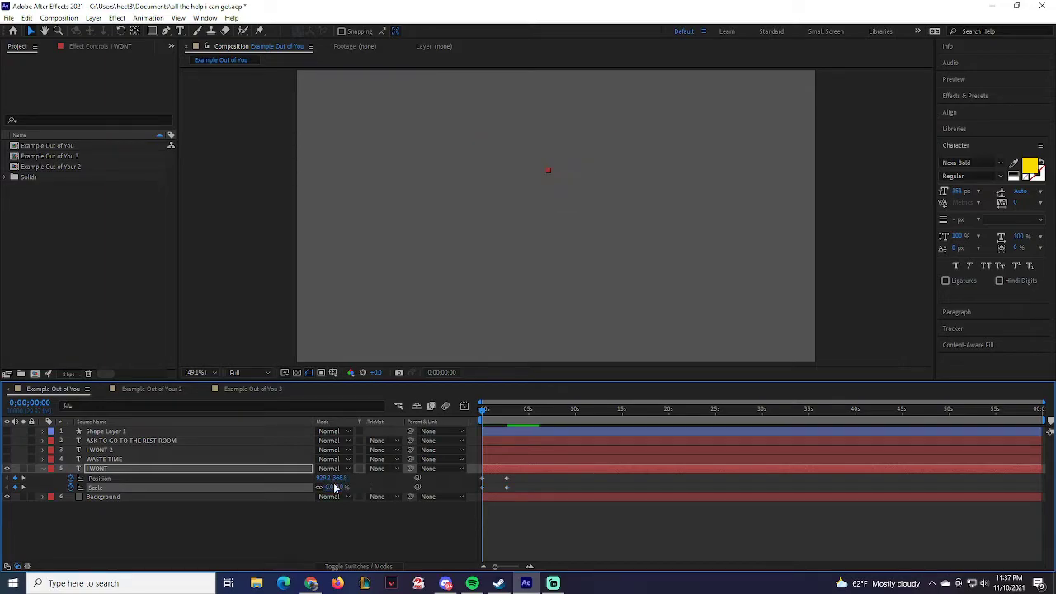
Step: Preview the I WONT text's scale-up animation by scrubbing and playing it from the start
mouse_move(484, 409)
mouse_down()
mouse_move(507, 411)
mouse_move(484, 411)
mouse_up()
click(500, 409)
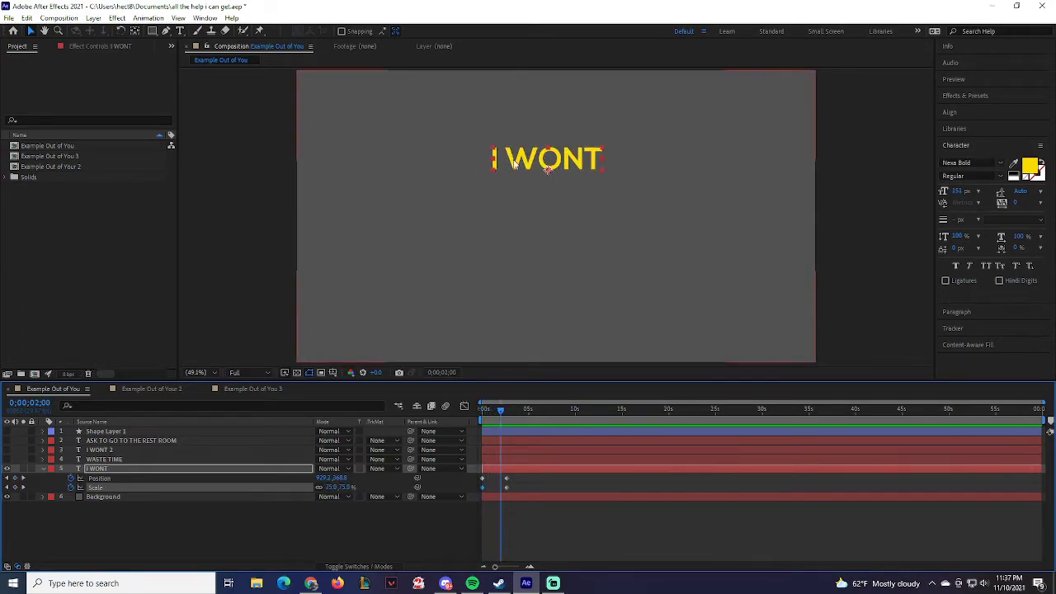
mouse_move(500, 410)
mouse_down()
mouse_move(465, 412)
mouse_move(495, 411)
mouse_move(481, 410)
mouse_up()
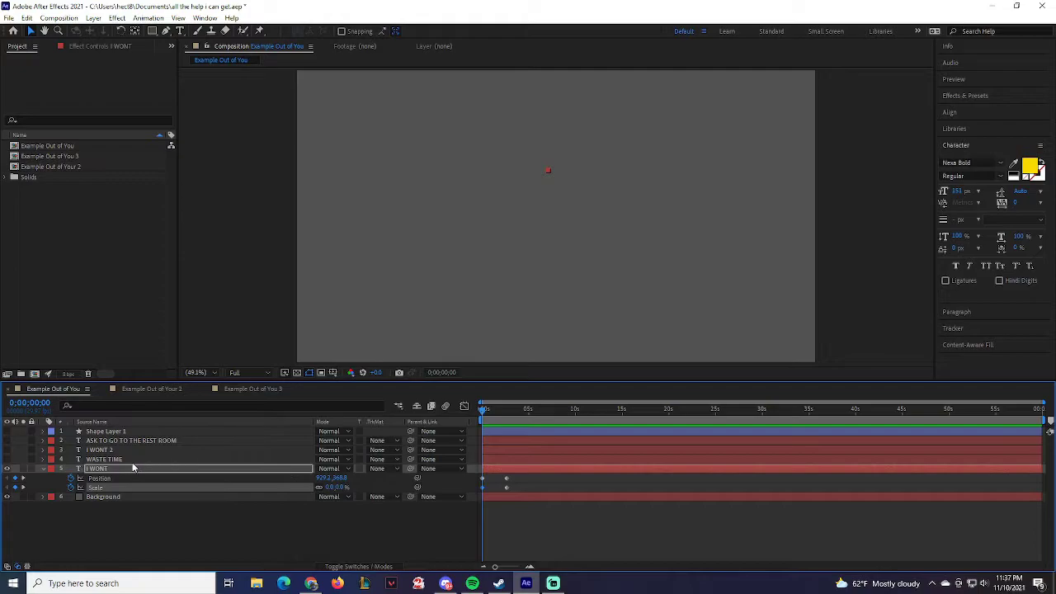
key(space)
mouse_move(526, 583)
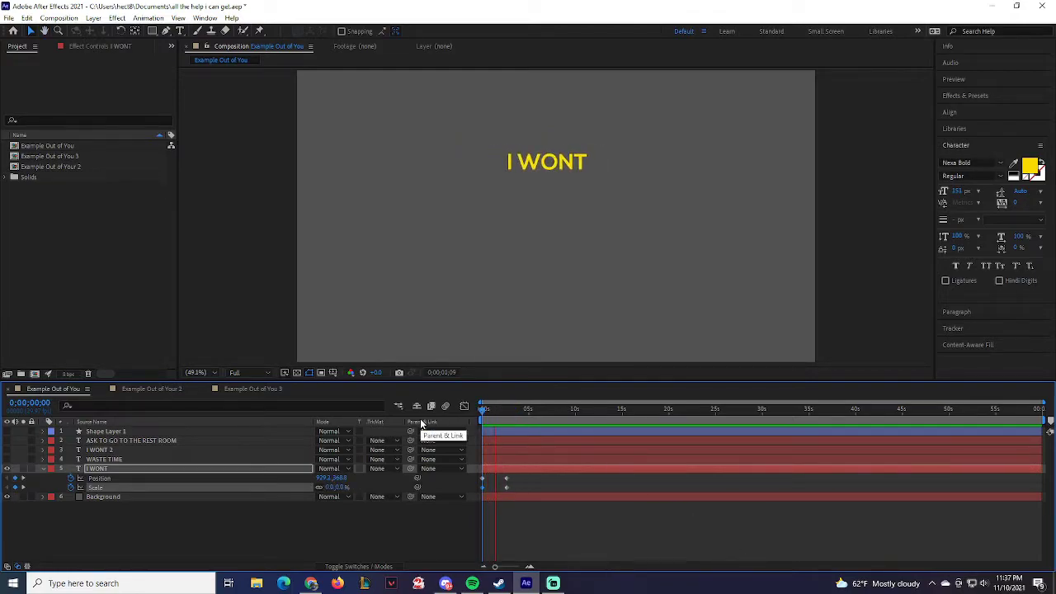
Step: Move the current time to 0;00;01;00 in the composition
click(38, 403)
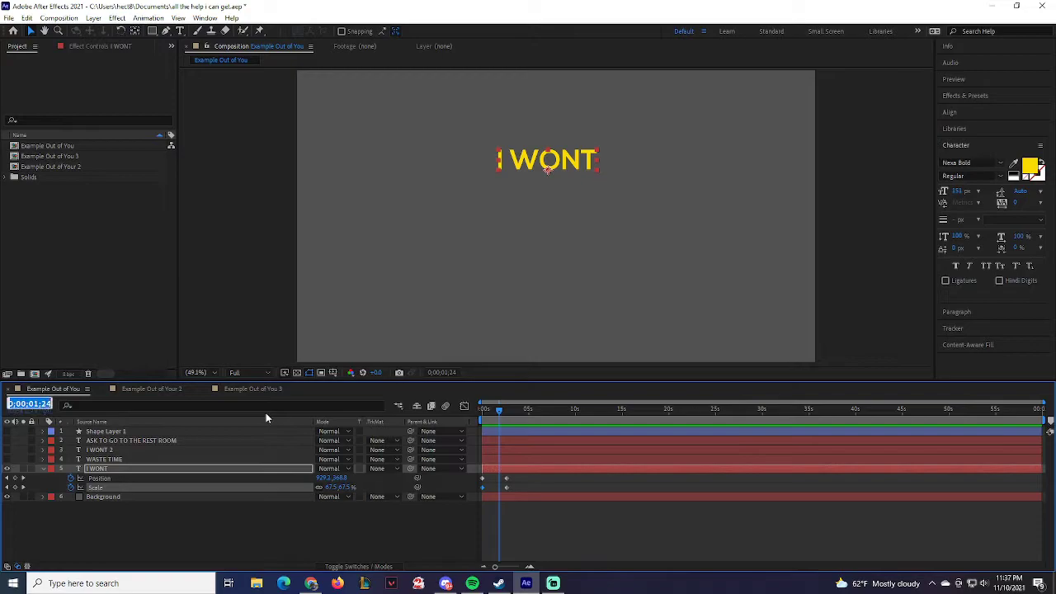
text(50)
key(Return)
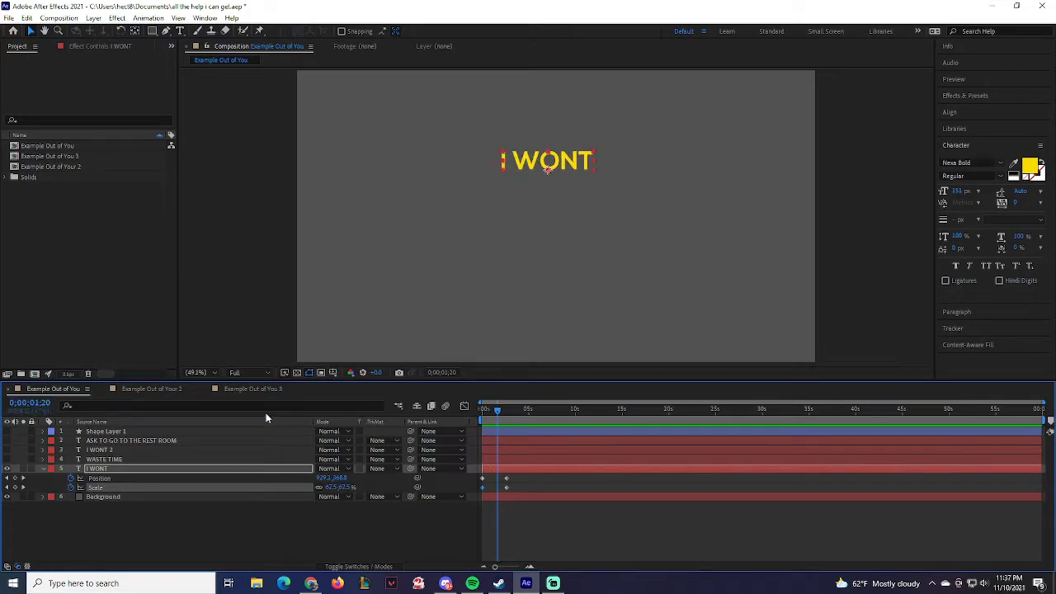
click(32, 403)
click(37, 403)
text(0)
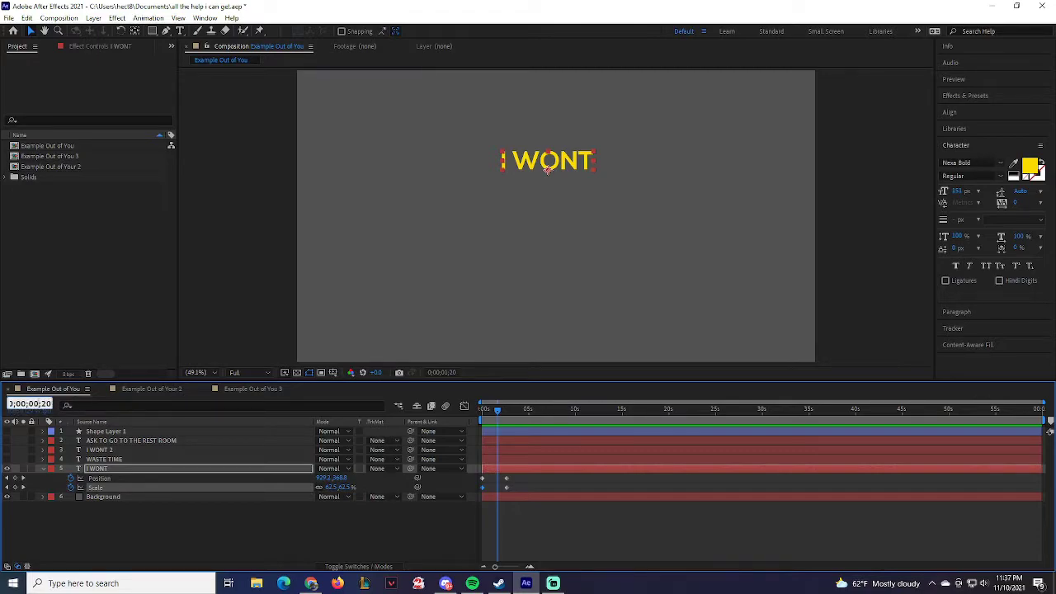
drag(42, 403, 68, 407)
text(50)
key(Return)
drag(497, 415, 492, 415)
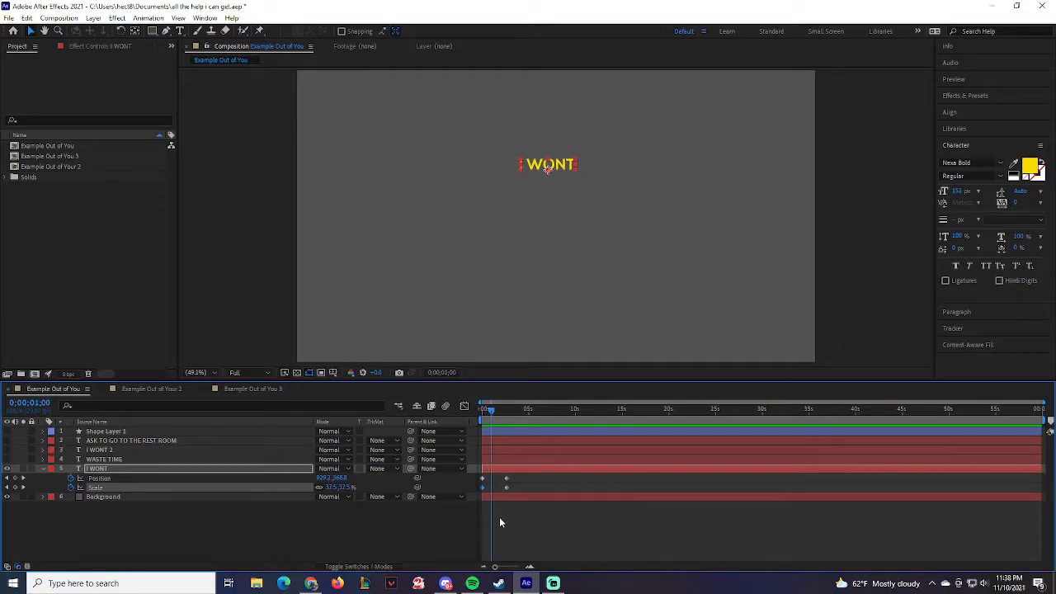
Step: Move the I WONT layer's ending Position and Scale keyframes to about 0;00;01;00 and play the animation from the start
click(46, 402)
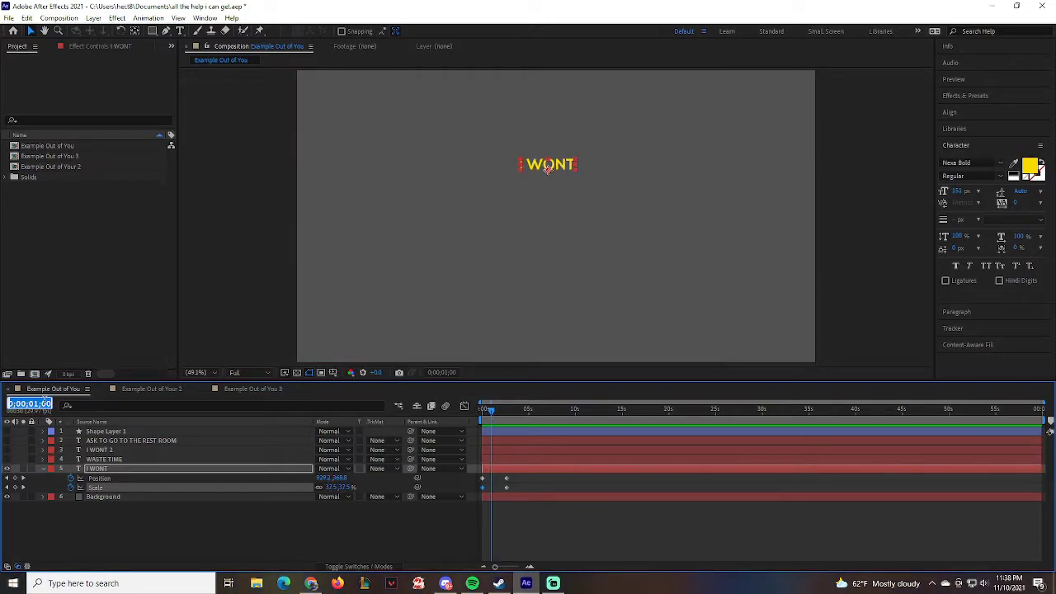
click(501, 490)
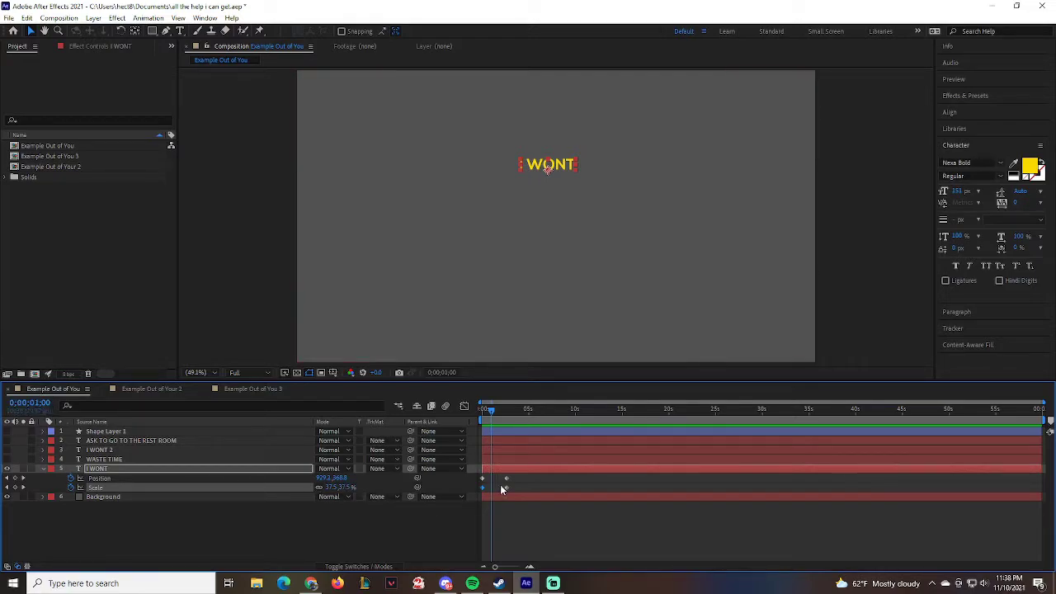
drag(504, 487, 492, 494)
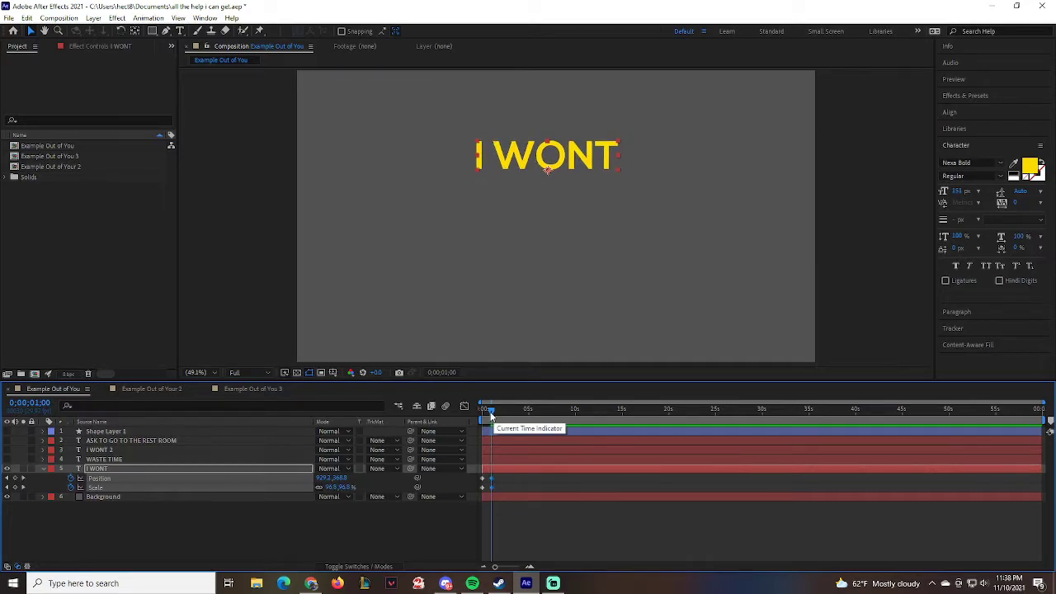
drag(491, 415, 448, 421)
key(space)
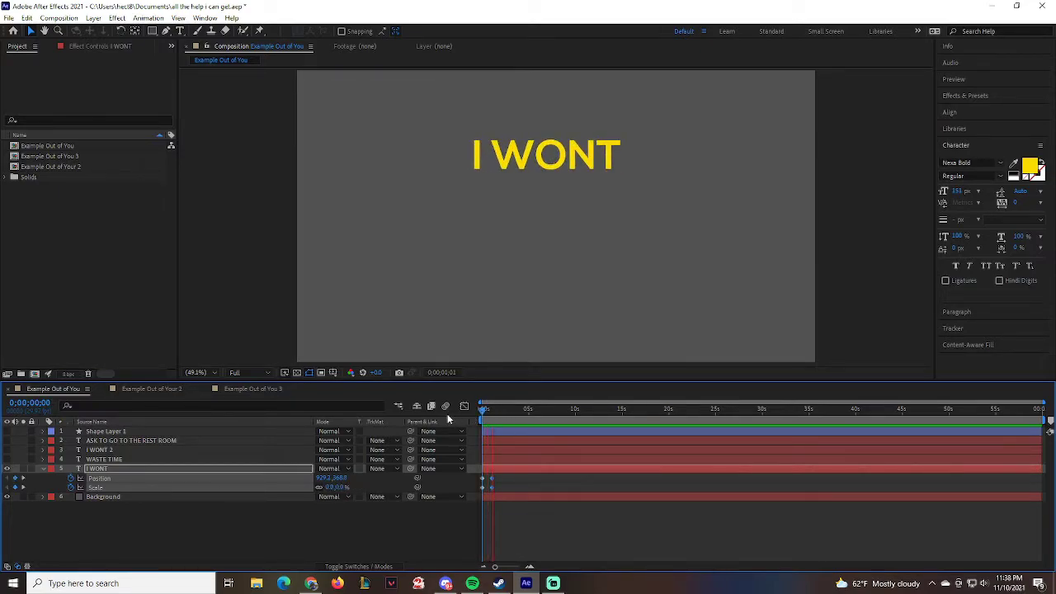
Step: Stop the playback, move the current time to 0;00;01;02 and make the WASTE TIME layer visible
key(space)
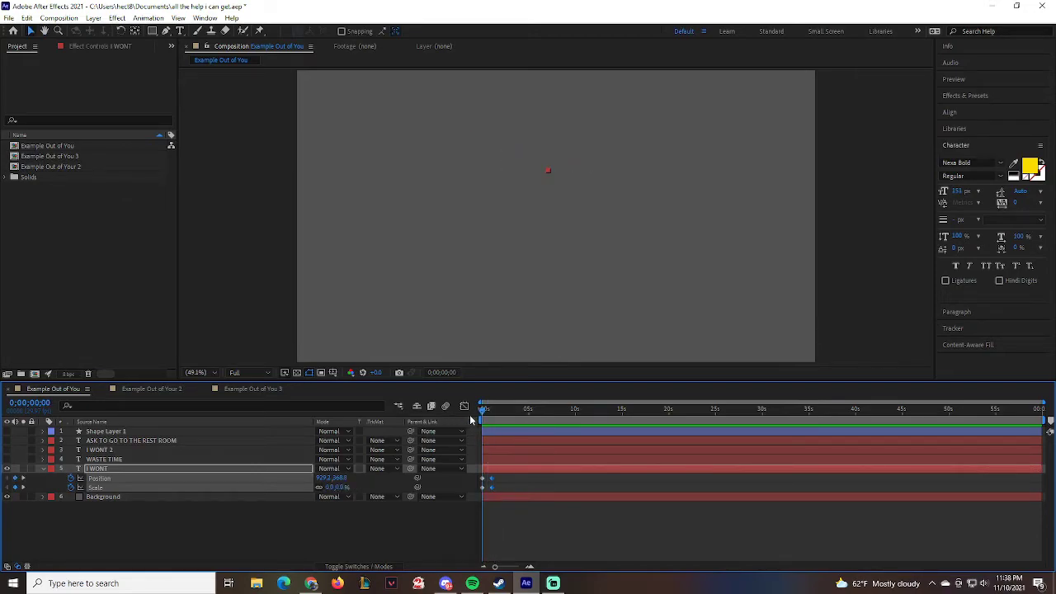
drag(483, 419, 495, 418)
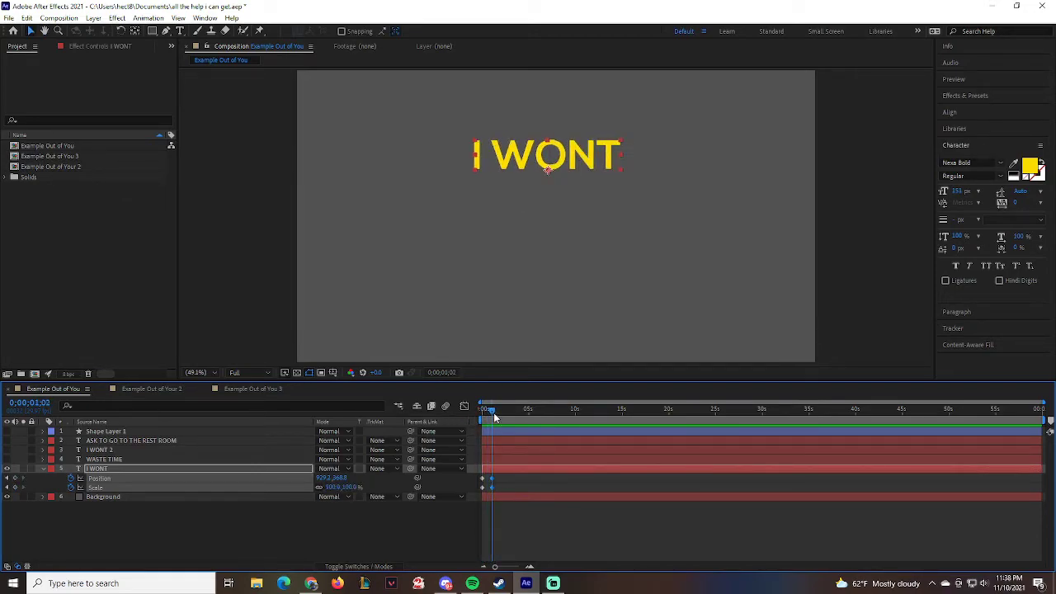
click(6, 459)
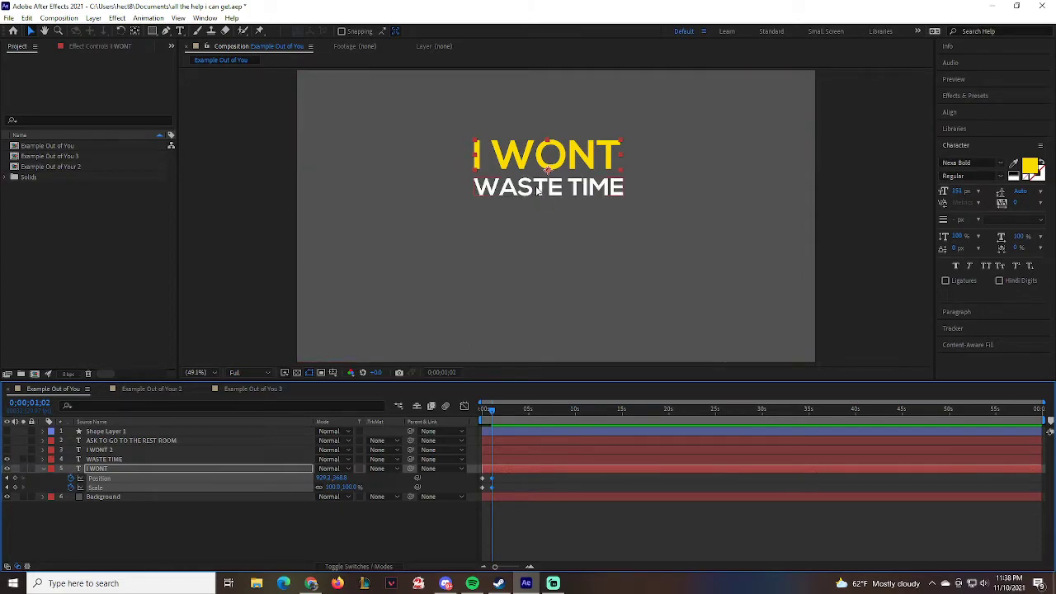
click(256, 196)
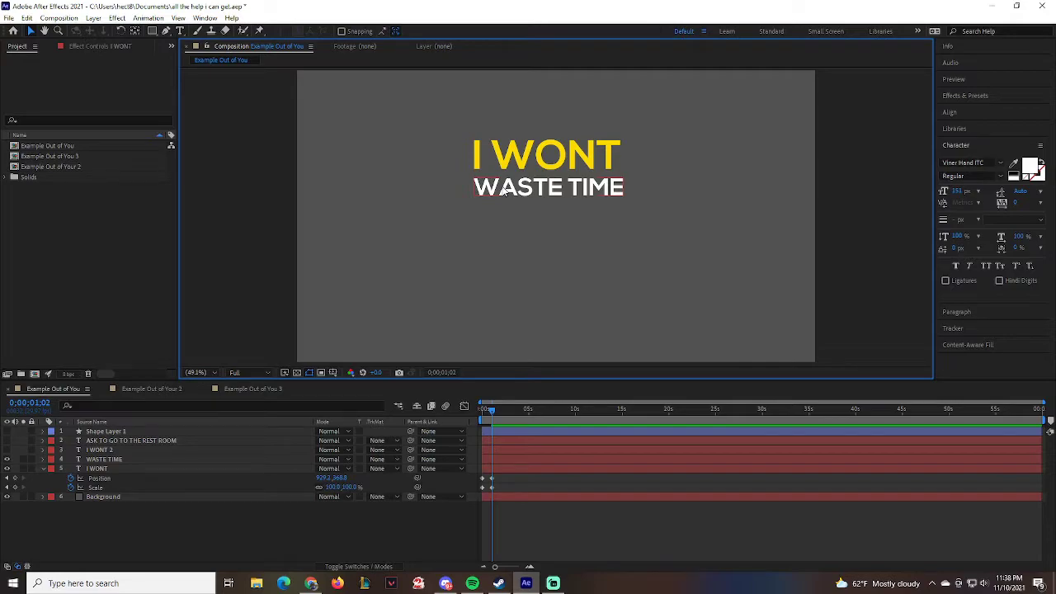
key(q)
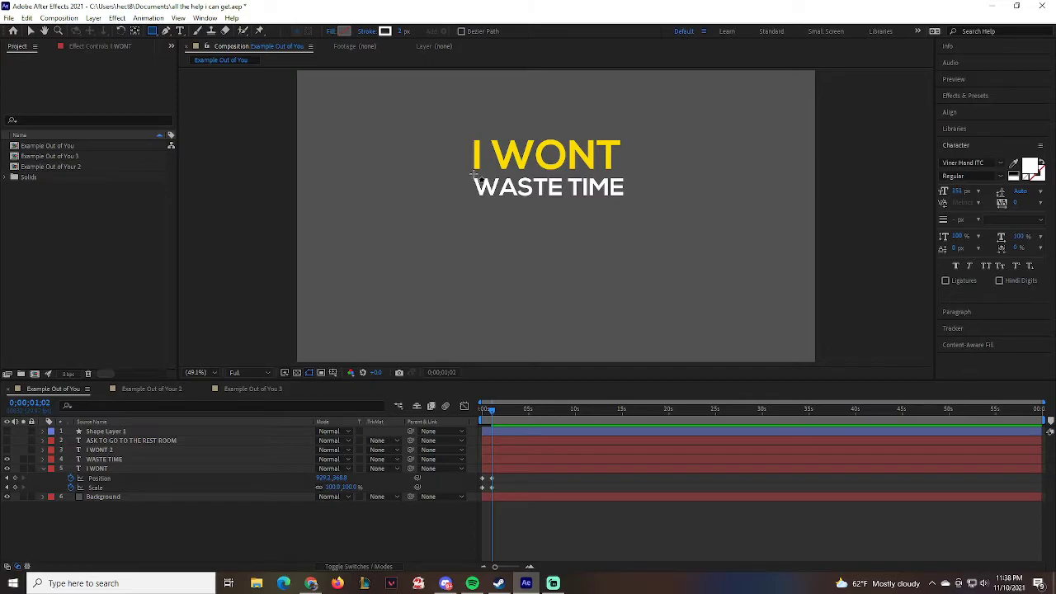
drag(474, 173, 561, 198)
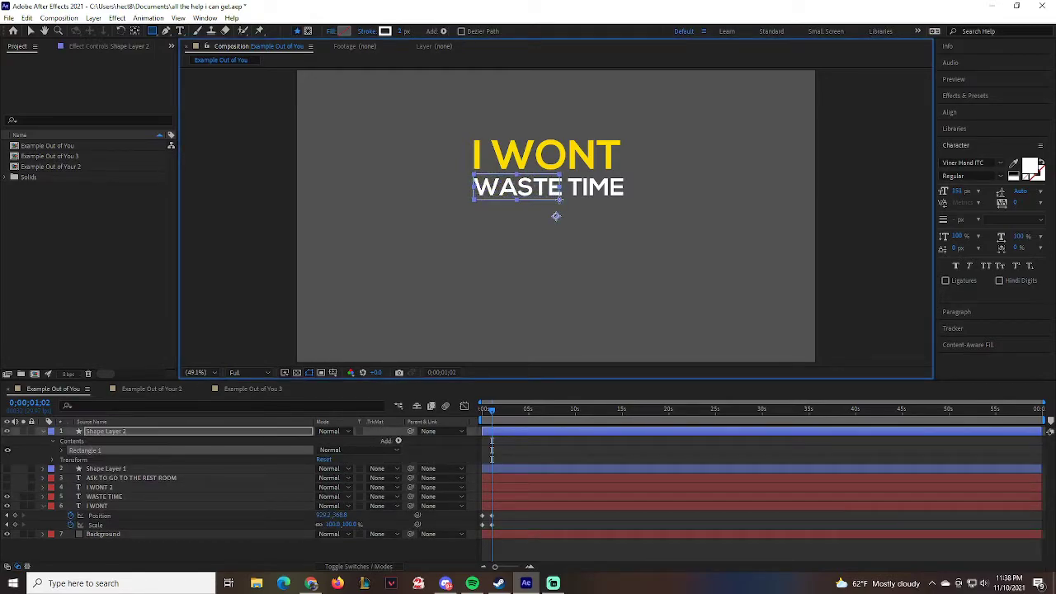
key(Delete)
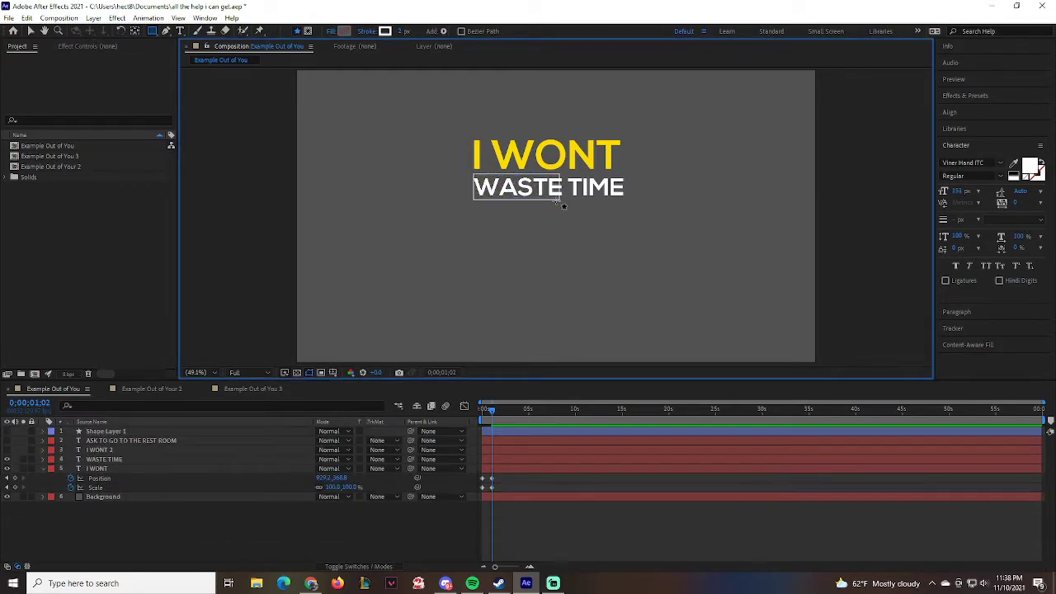
Step: Add a rectangular mask around the WASTE TIME text and set a Mask Path keyframe at 0;00;01;02
click(113, 459)
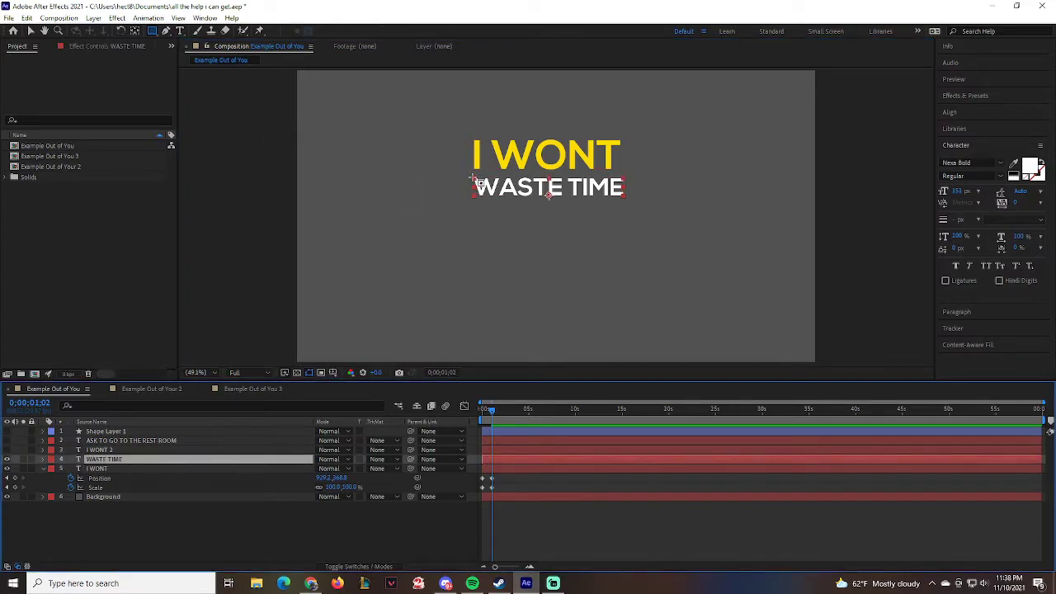
drag(474, 176, 628, 200)
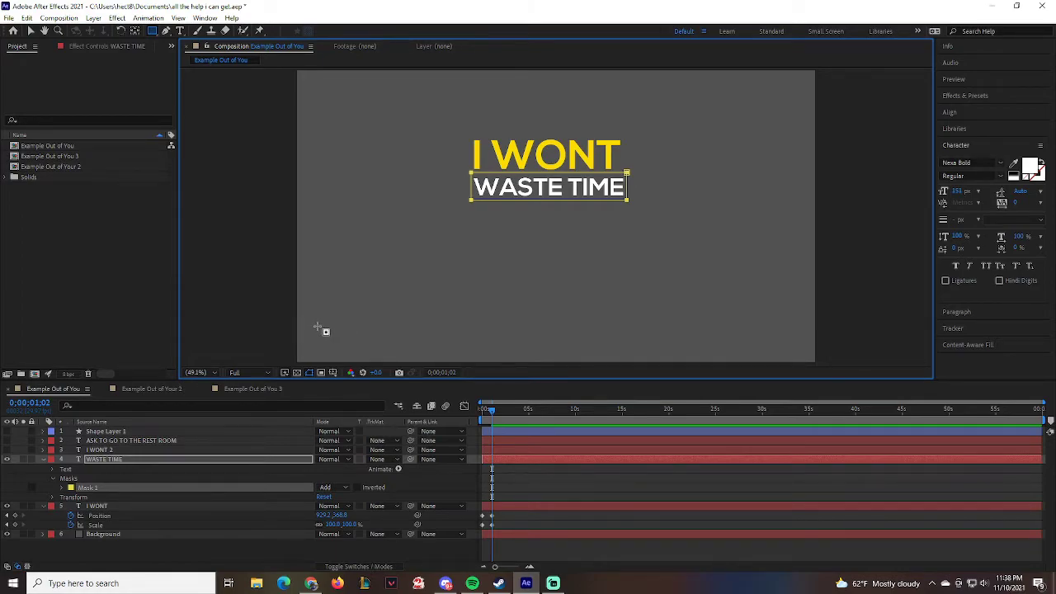
click(62, 488)
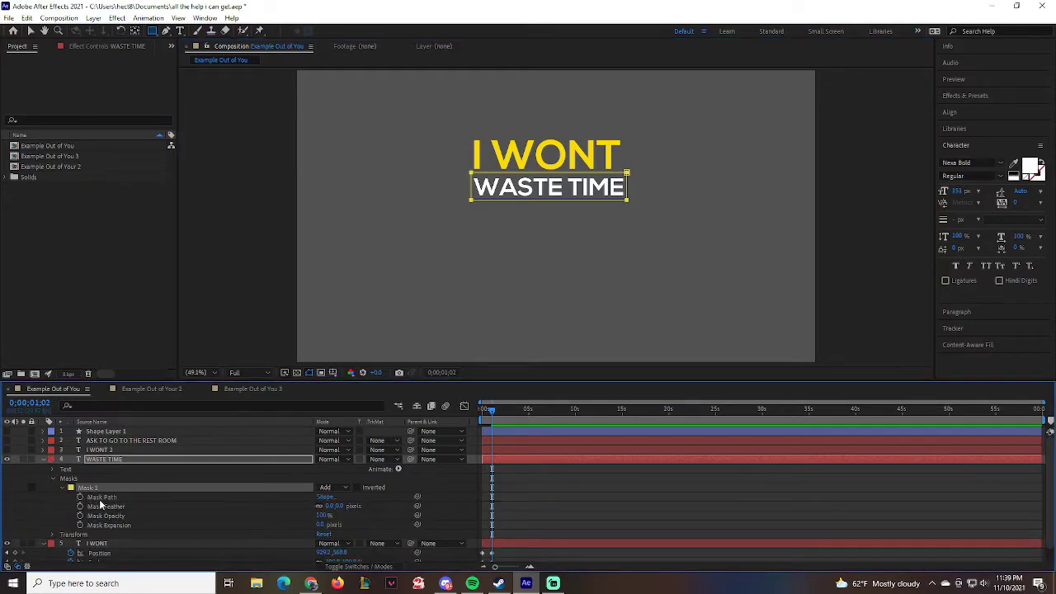
click(80, 497)
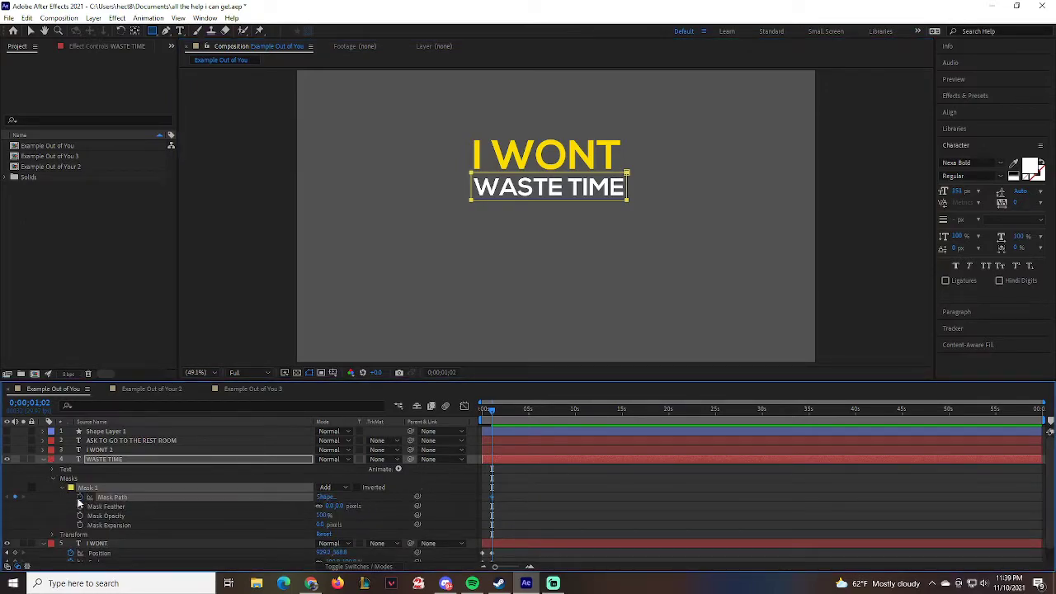
Step: Animate the WASTE TIME mask from just left of the text at 0;00;01;02 to fully over it at 0;00;02;10
click(31, 31)
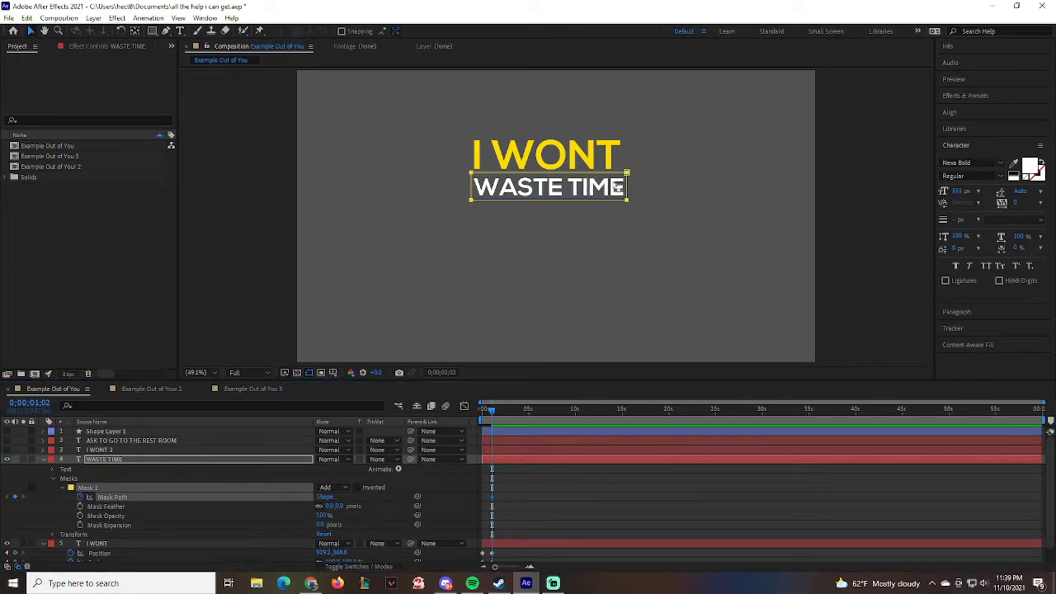
drag(614, 175, 459, 177)
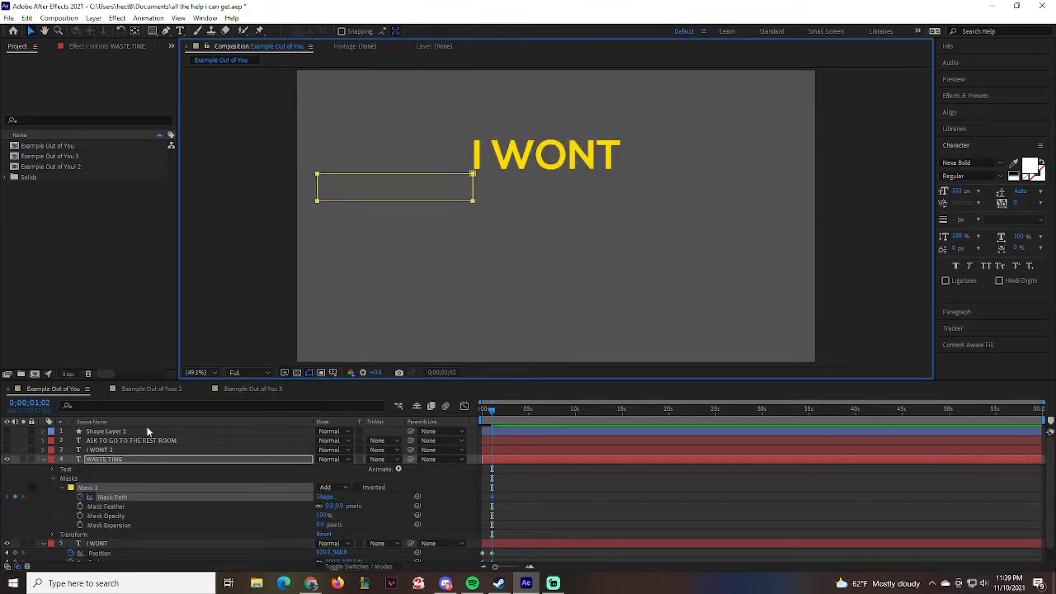
click(42, 404)
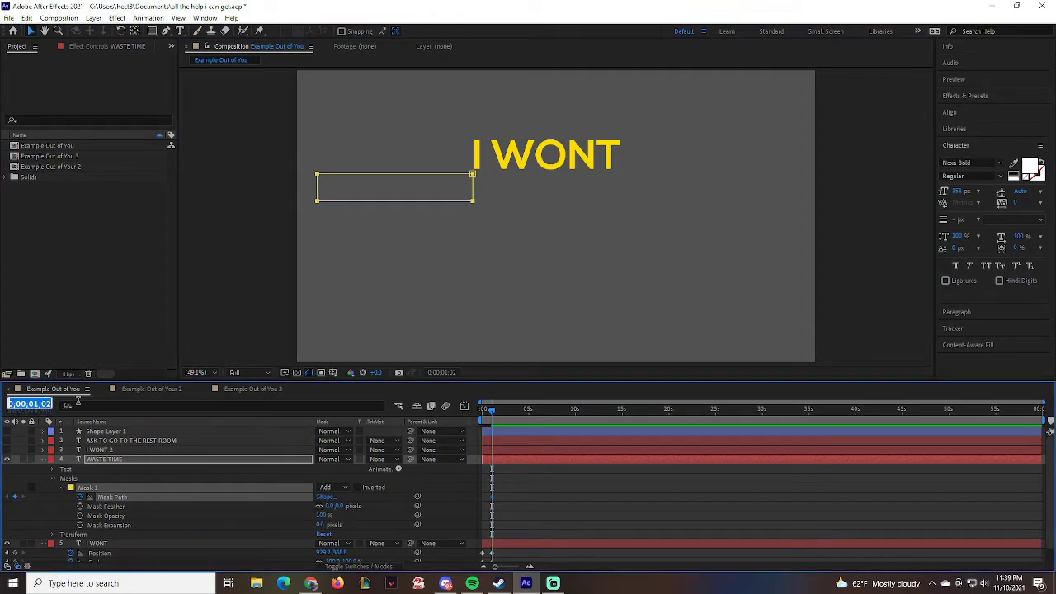
text(140)
key(Return)
drag(349, 176, 499, 178)
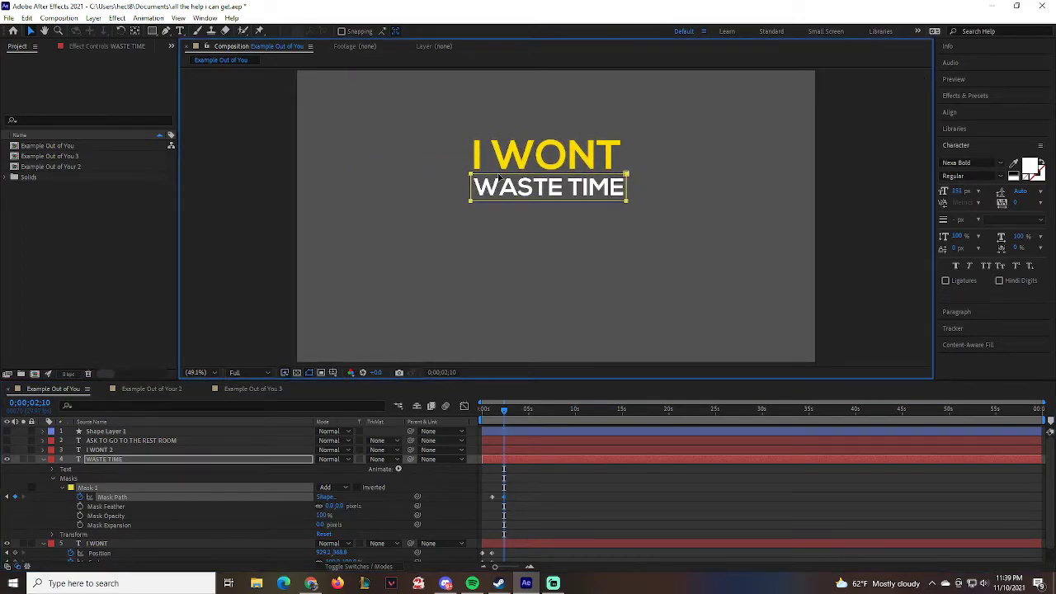
Step: Play the WASTE TIME mask reveal from the start of the composition
drag(502, 407, 434, 411)
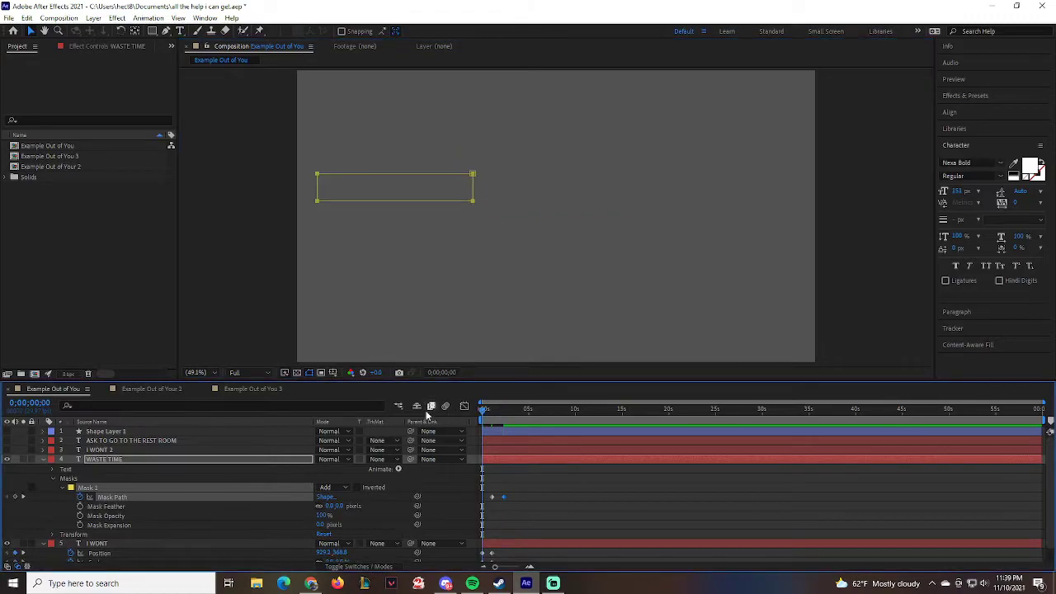
key(space)
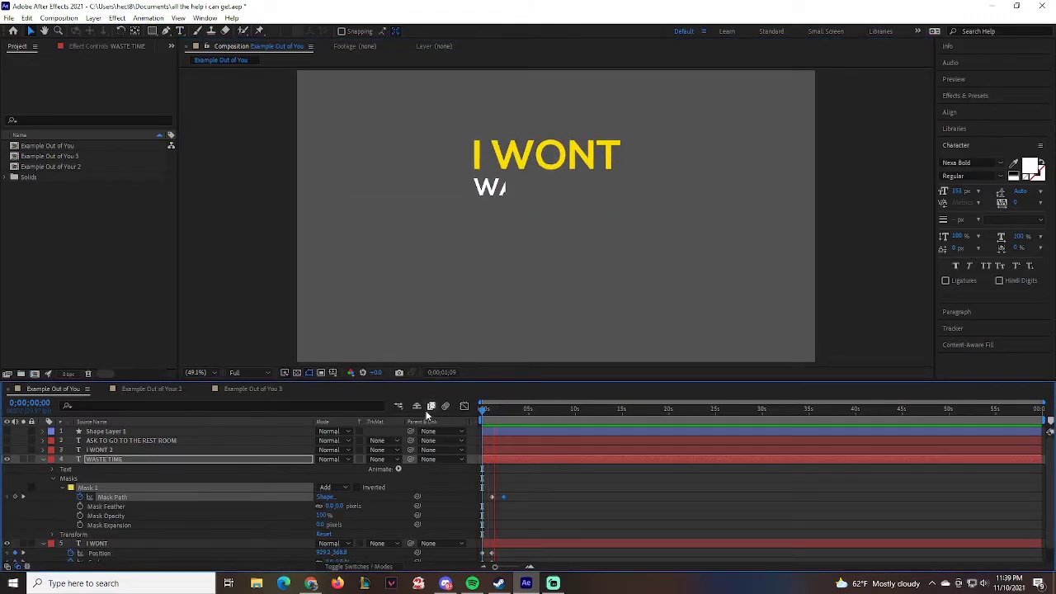
key(space)
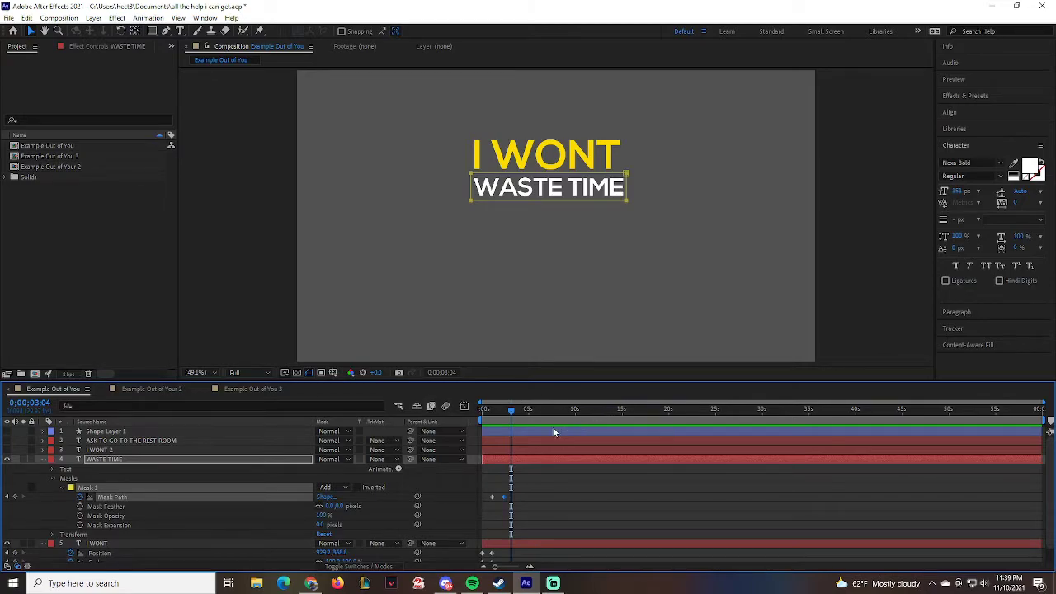
Step: Align the current time with the WASTE TIME layer's last Mask Path keyframe, at about 0;00;02;11, and collapse that layer's properties
click(44, 460)
mouse_move(509, 409)
mouse_down()
mouse_move(482, 410)
mouse_move(514, 410)
mouse_move(491, 409)
mouse_move(505, 410)
mouse_up()
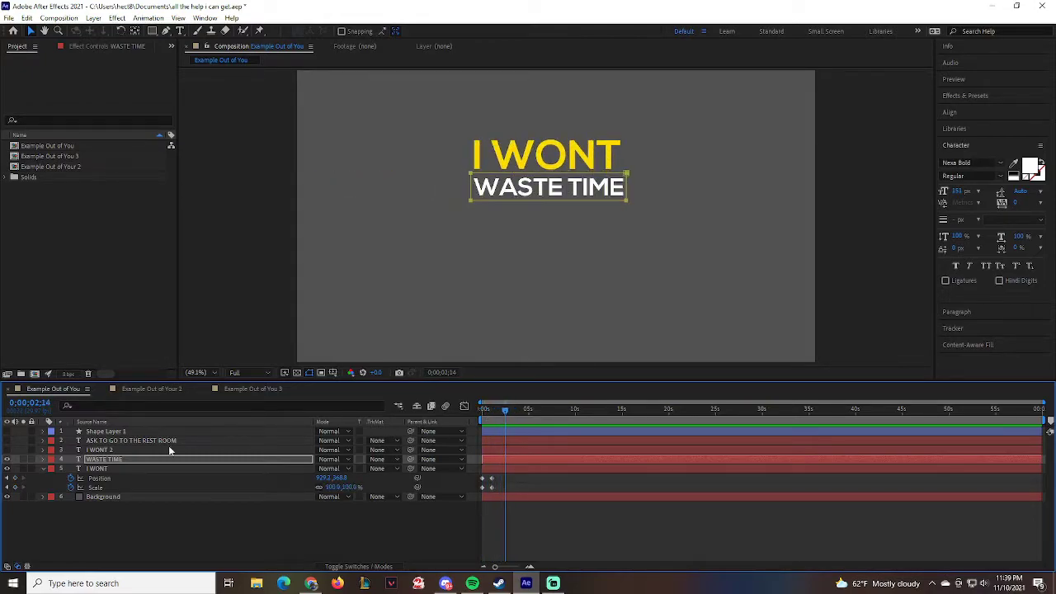
click(91, 459)
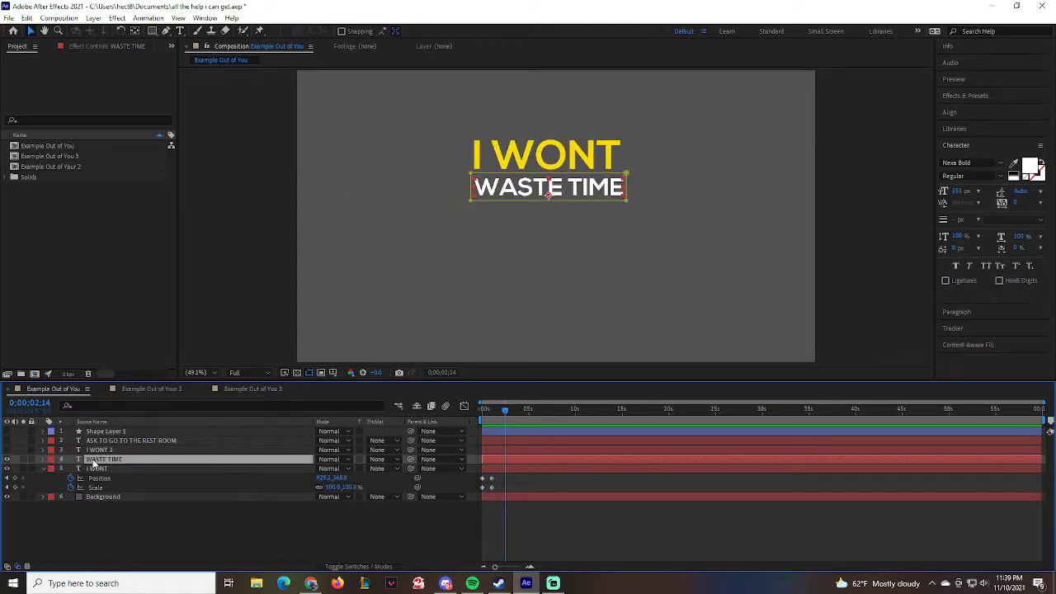
key(m)
click(508, 488)
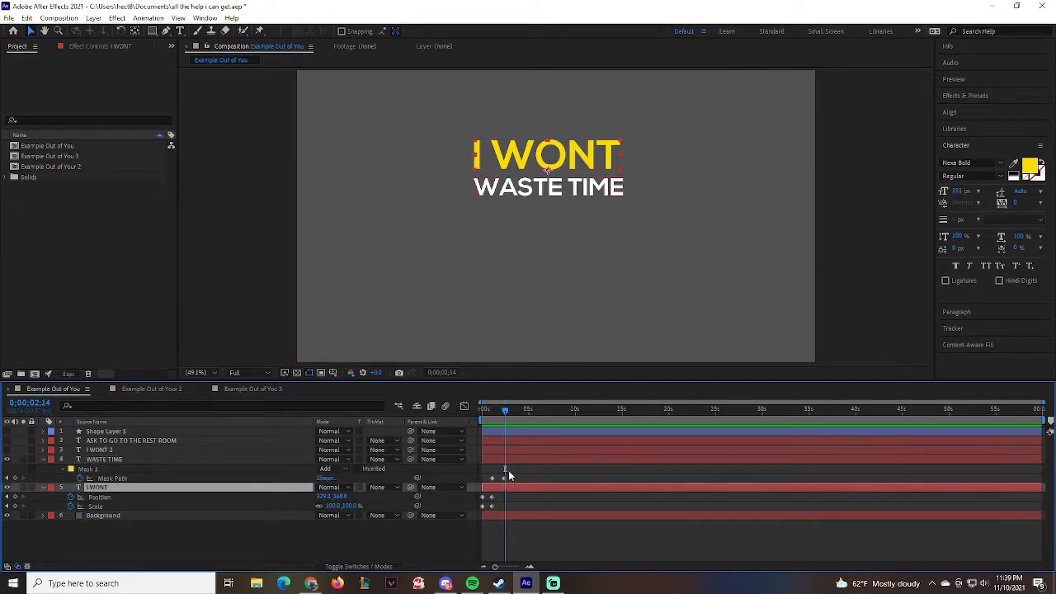
drag(507, 410, 504, 413)
click(44, 460)
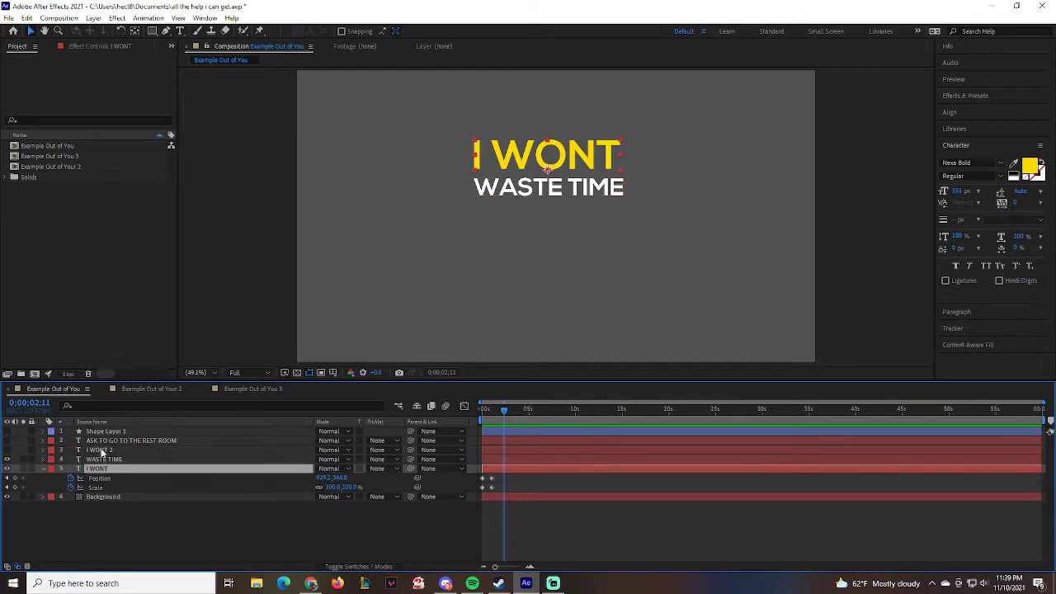
Step: Make the I WONT 2 layer visible and keyframe its Opacity at 0% at 0;00;02;11
click(45, 451)
click(7, 450)
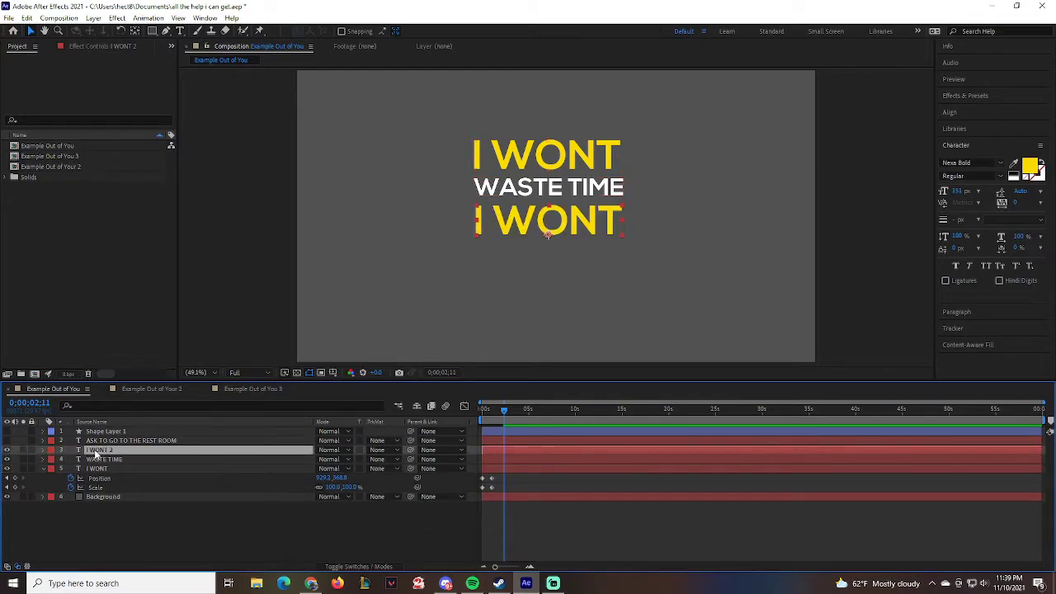
key(t)
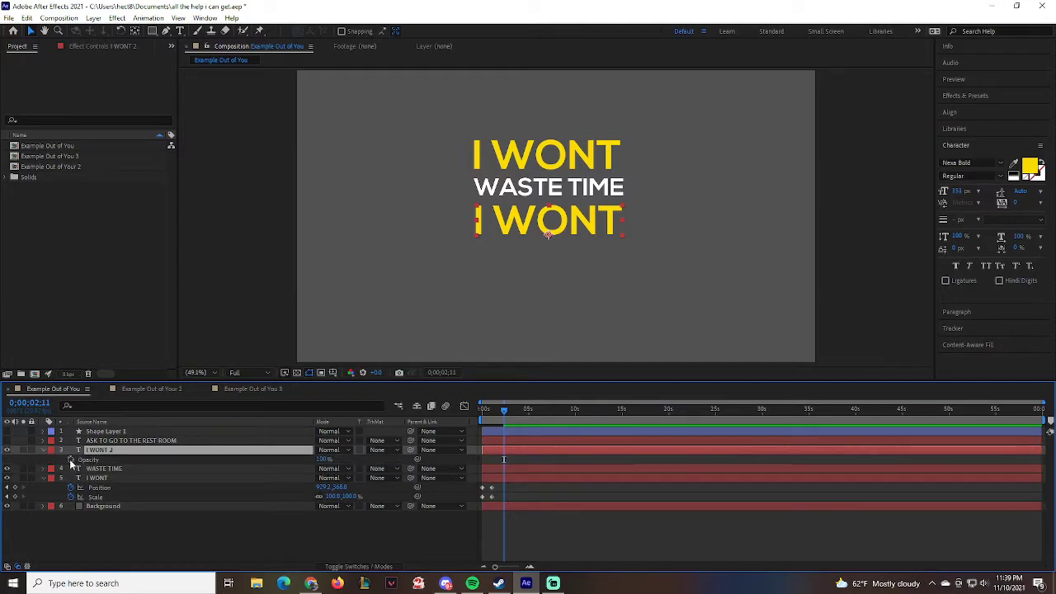
click(70, 459)
click(322, 460)
text(0)
key(Return)
Step: Set the I WONT 2 layer's Opacity to 100% at 0;00;03;10 and play the animation from the start
key(alt+shift+j)
text(310)
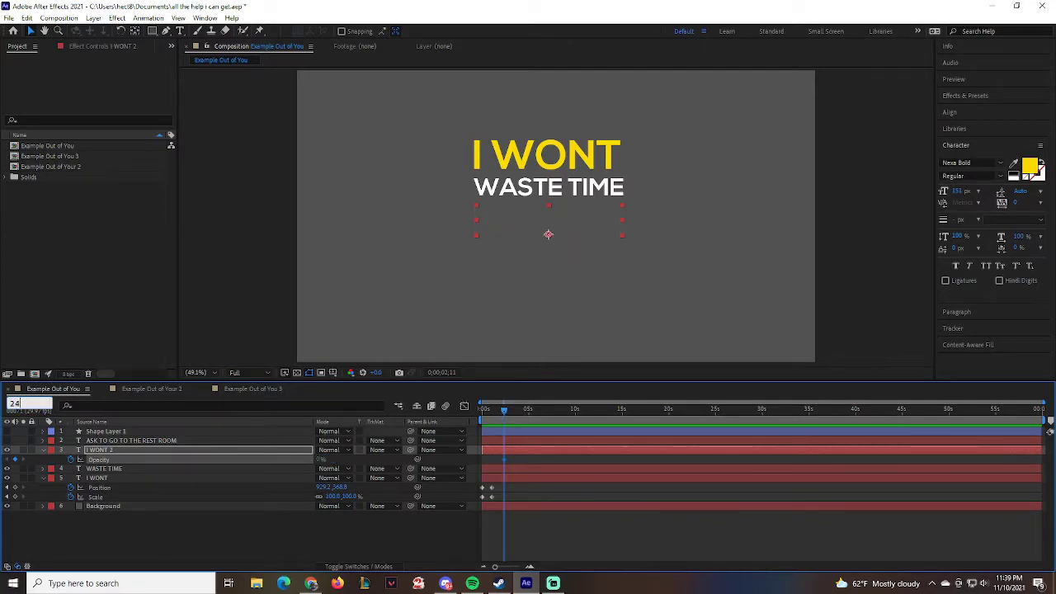
key(Return)
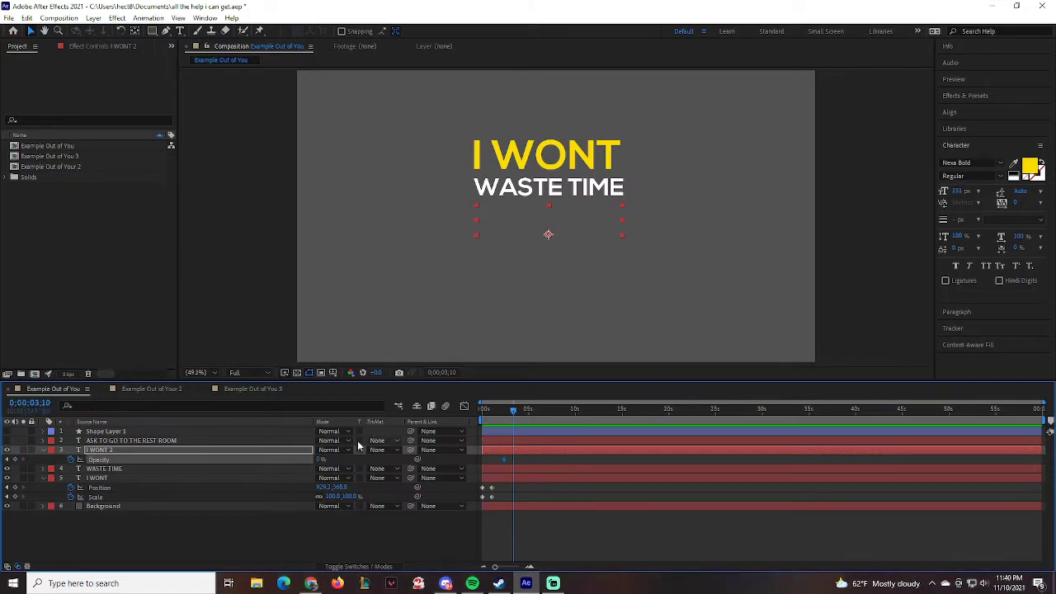
click(321, 459)
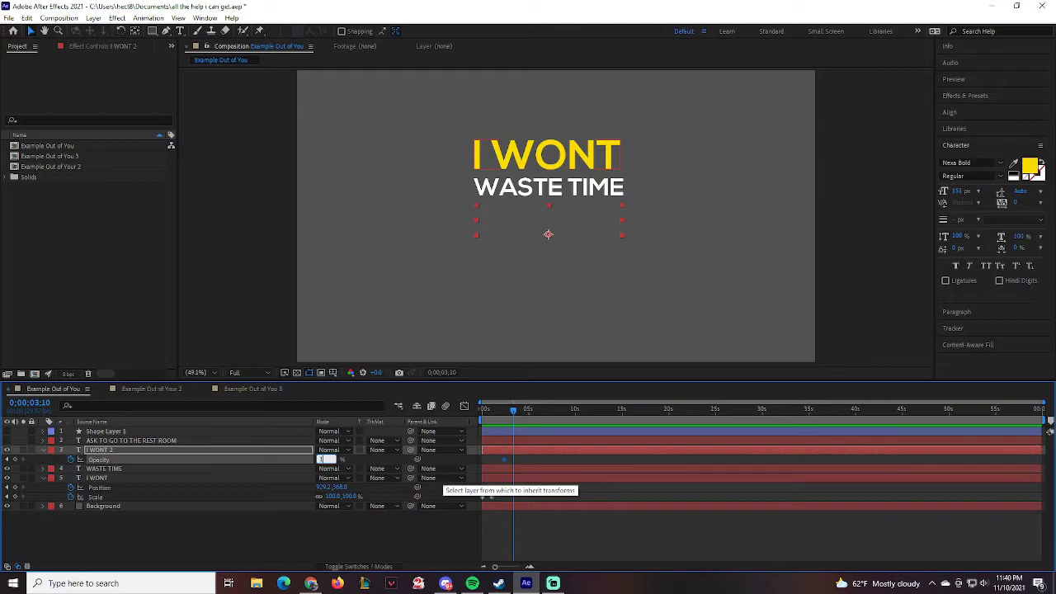
text(100)
key(Return)
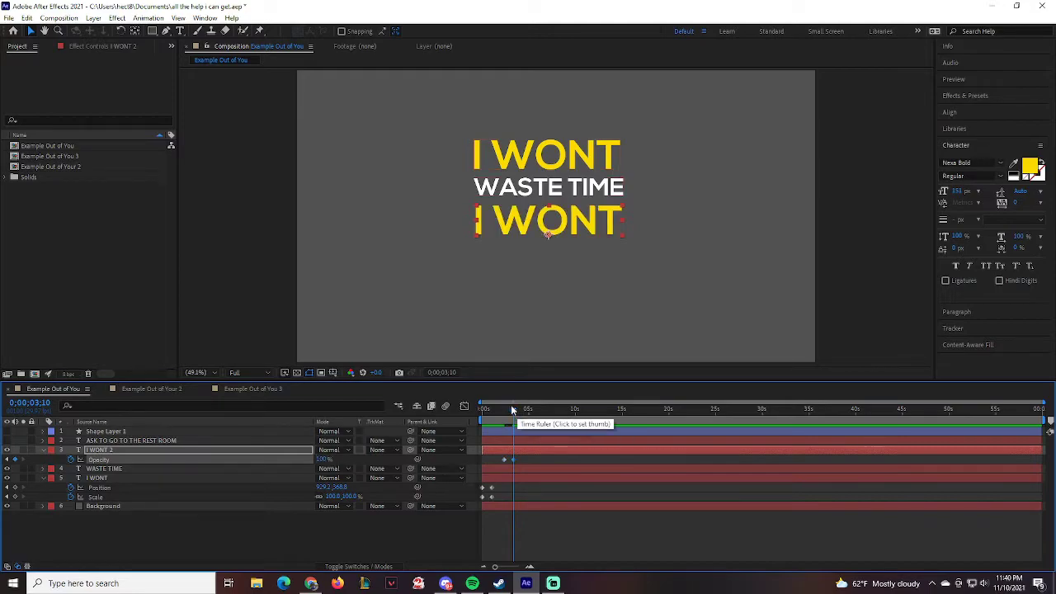
drag(512, 404, 433, 415)
key(space)
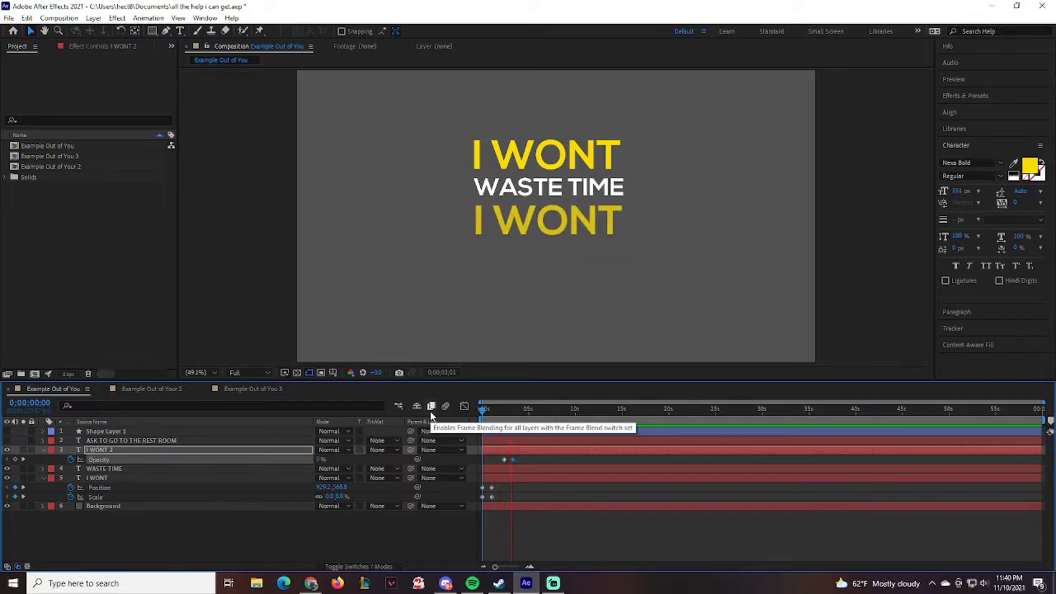
Step: Move the current time to 0;00;03;00 and make the ASK TO GO TO THE REST ROOM layer visible
drag(518, 409, 510, 416)
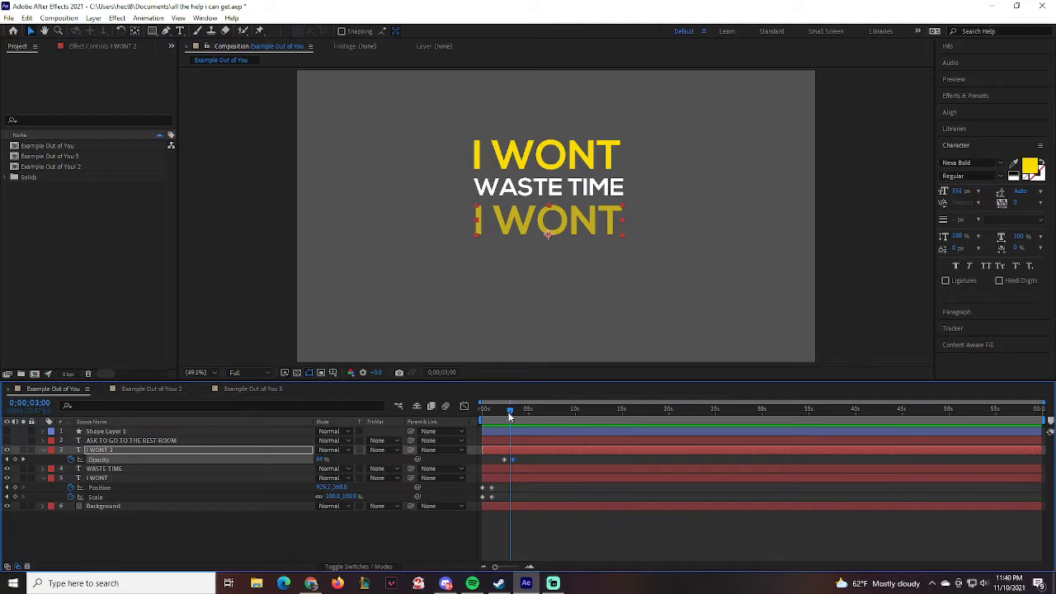
click(45, 442)
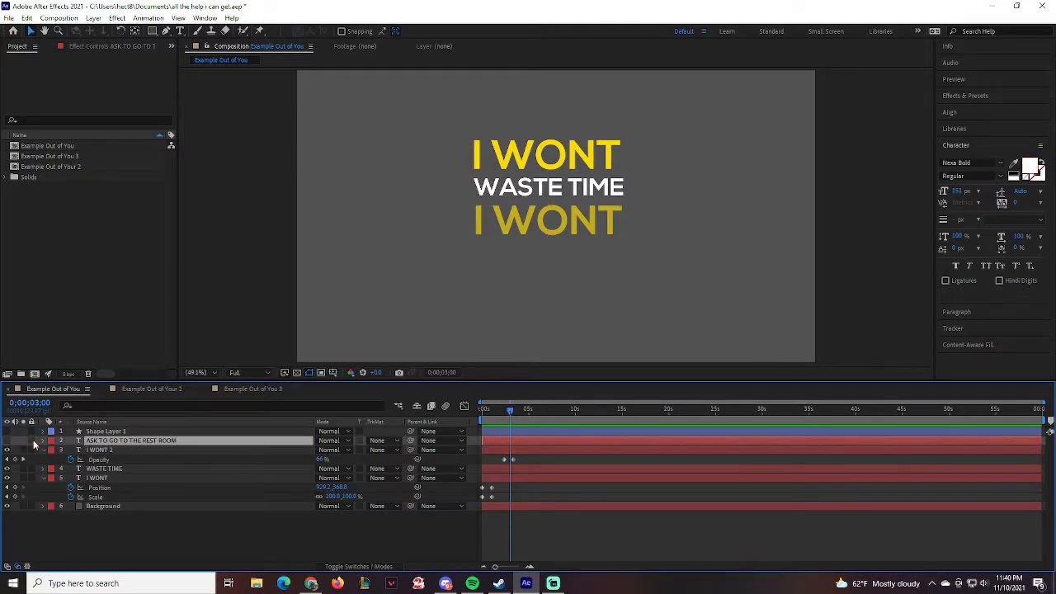
click(7, 441)
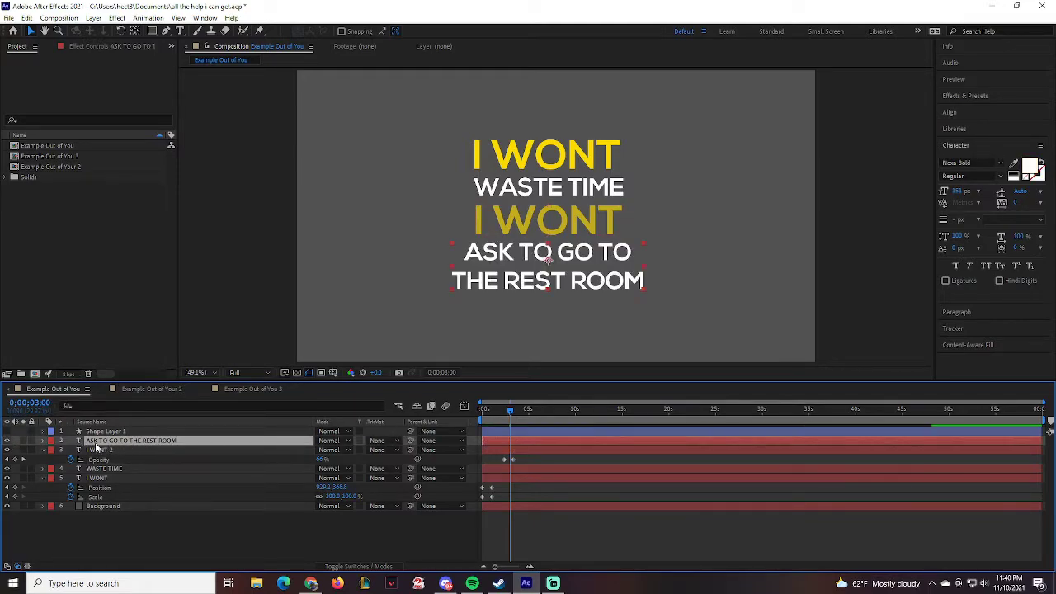
Step: Add Opacity and Position keyframes to the ASK TO GO TO THE REST ROOM layer at 0;00;03;00
click(43, 441)
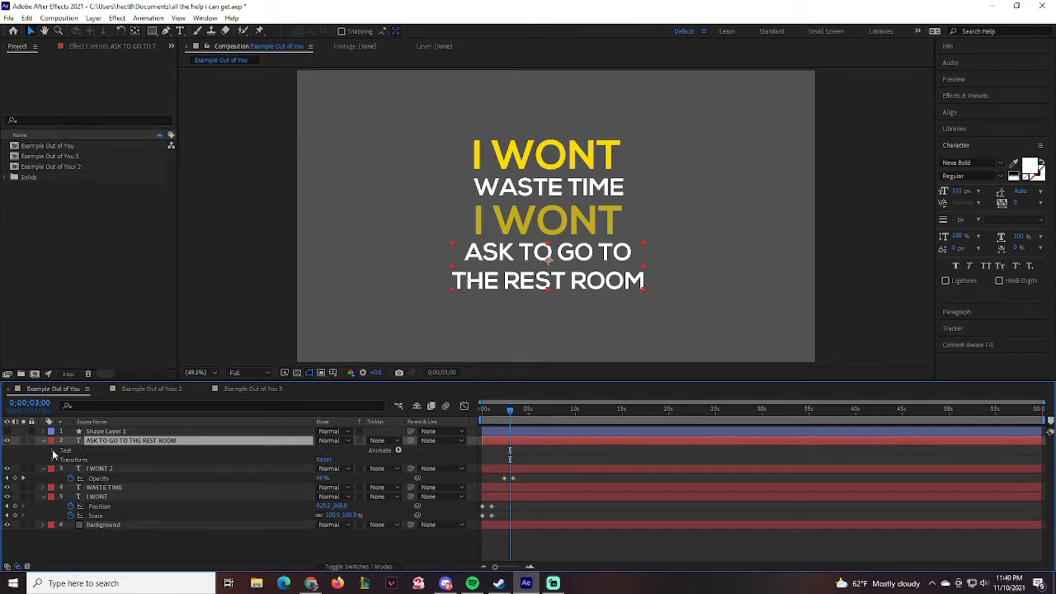
click(53, 451)
click(53, 451)
click(53, 490)
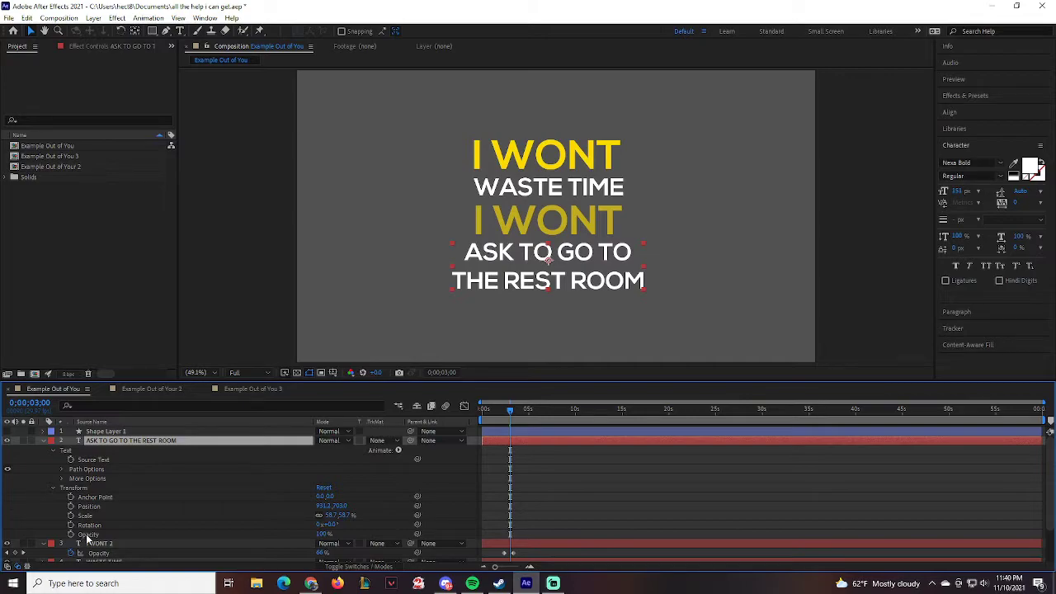
click(88, 536)
click(71, 535)
click(71, 505)
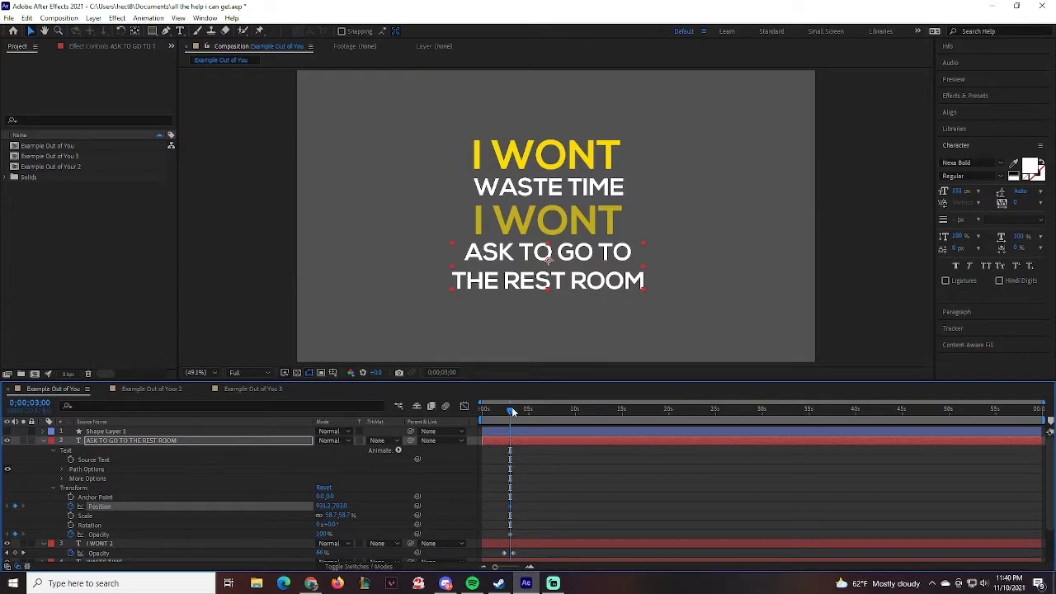
Step: Add Position and Opacity keyframes to the ASK TO GO TO THE REST ROOM layer at 0;00;04;20
click(33, 403)
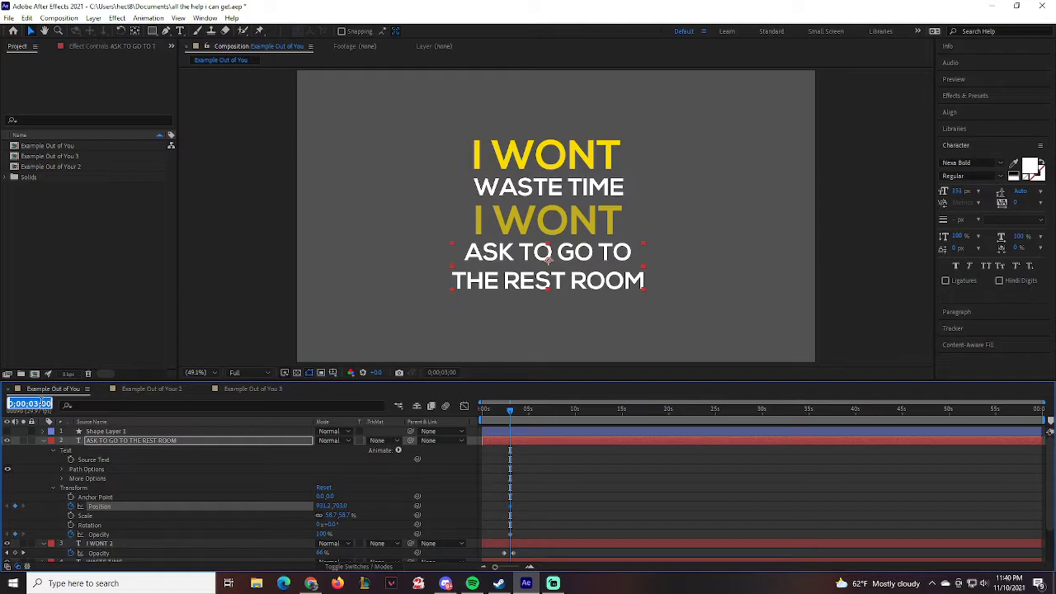
text(420)
key(Return)
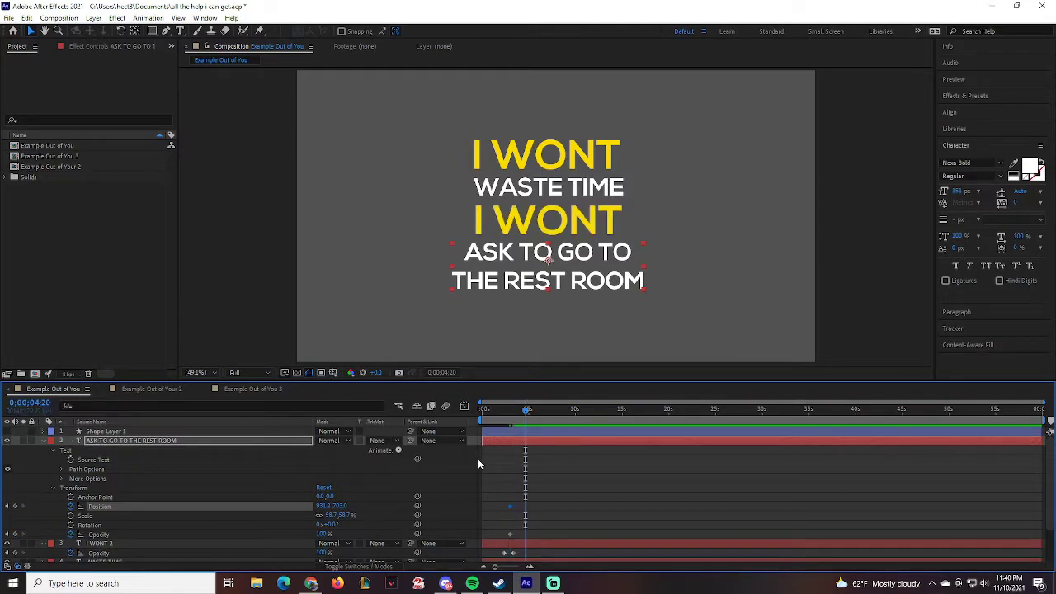
click(15, 506)
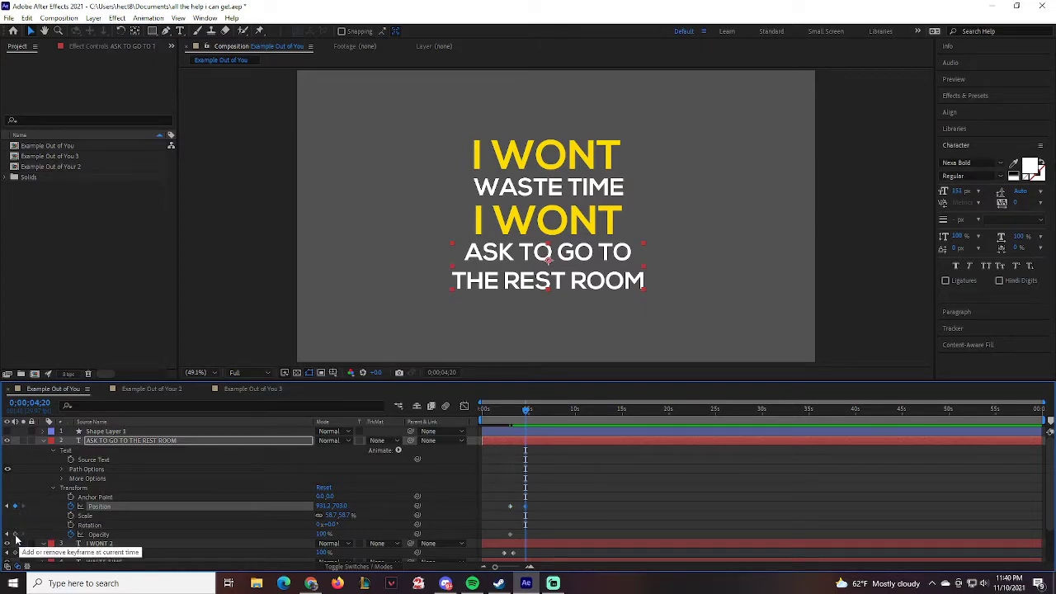
click(15, 534)
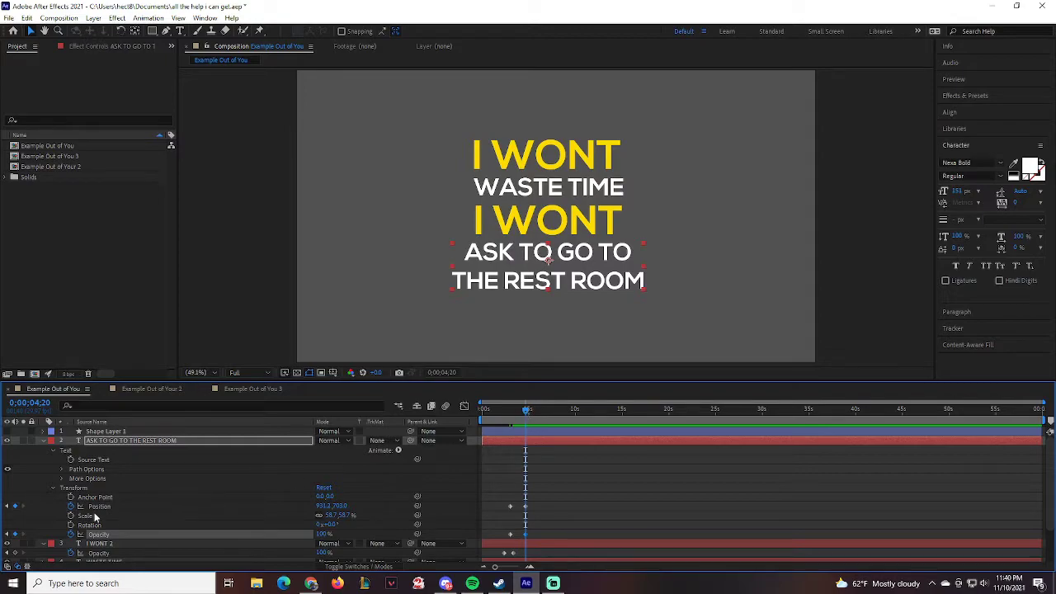
Step: At the layer's 0;00;03;00 keyframes, set Position to about 303.2, 703.0 and Opacity to 0%, shifting the 0% keyframe to about 0;00;03;21
click(7, 507)
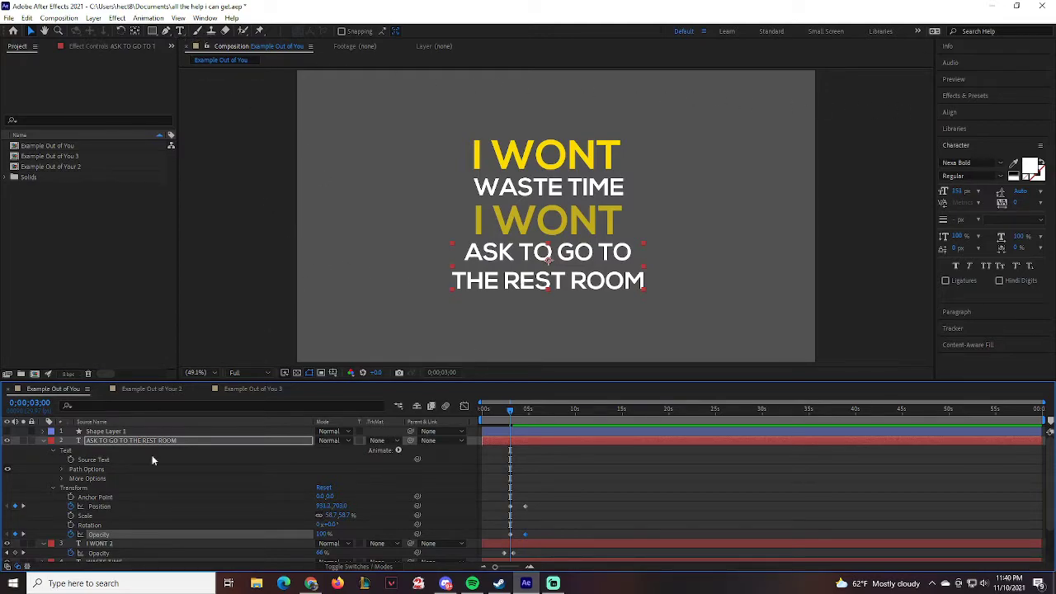
drag(324, 506, 2, 503)
click(334, 535)
text(0)
key(Return)
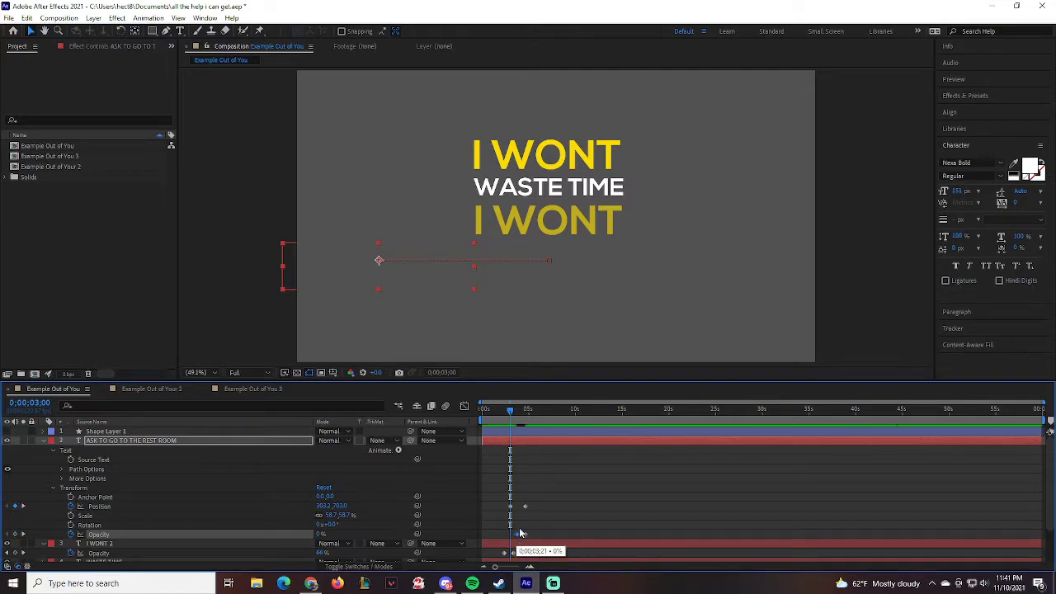
Step: Play the animation from the start to check how the ASK TO GO TO THE REST ROOM line slides in
drag(510, 411, 446, 415)
key(space)
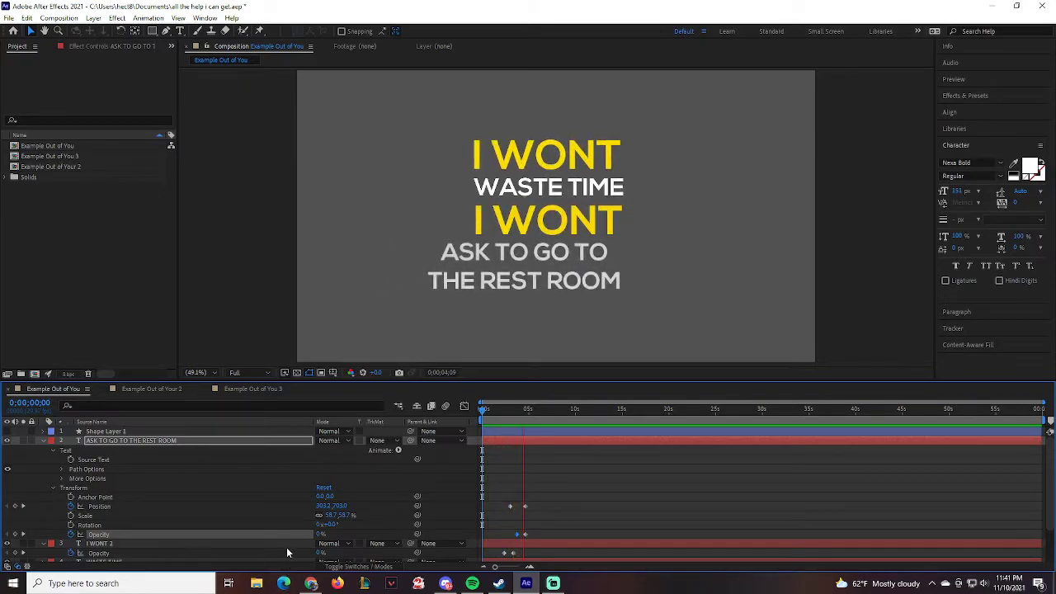
key(space)
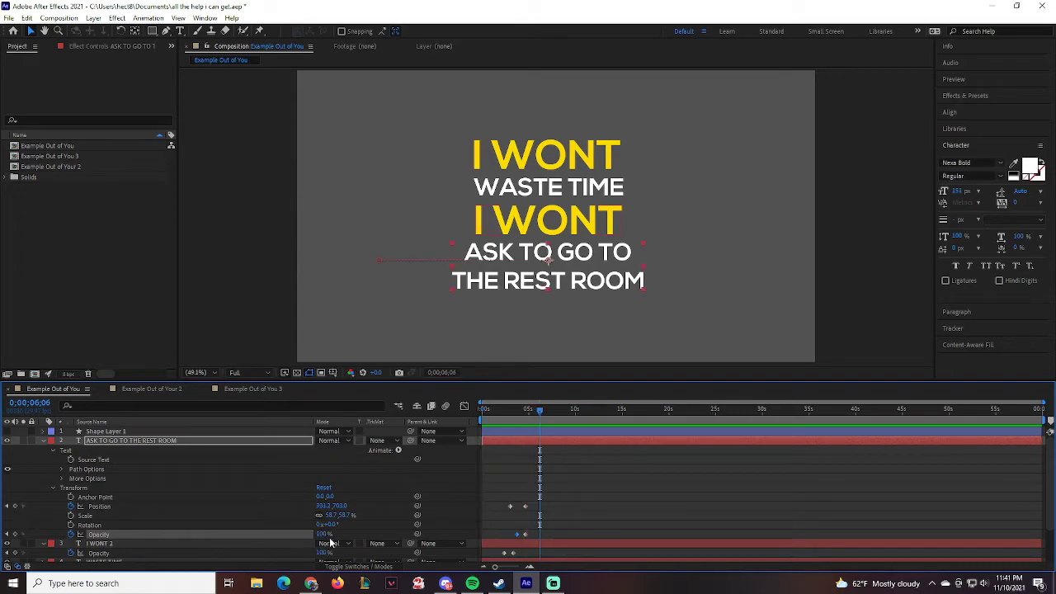
Step: Move the current time to 0;00;05;00, collapse the ASK TO GO TO THE REST ROOM layer and make Shape Layer 1 visible
click(29, 402)
text(500)
key(Return)
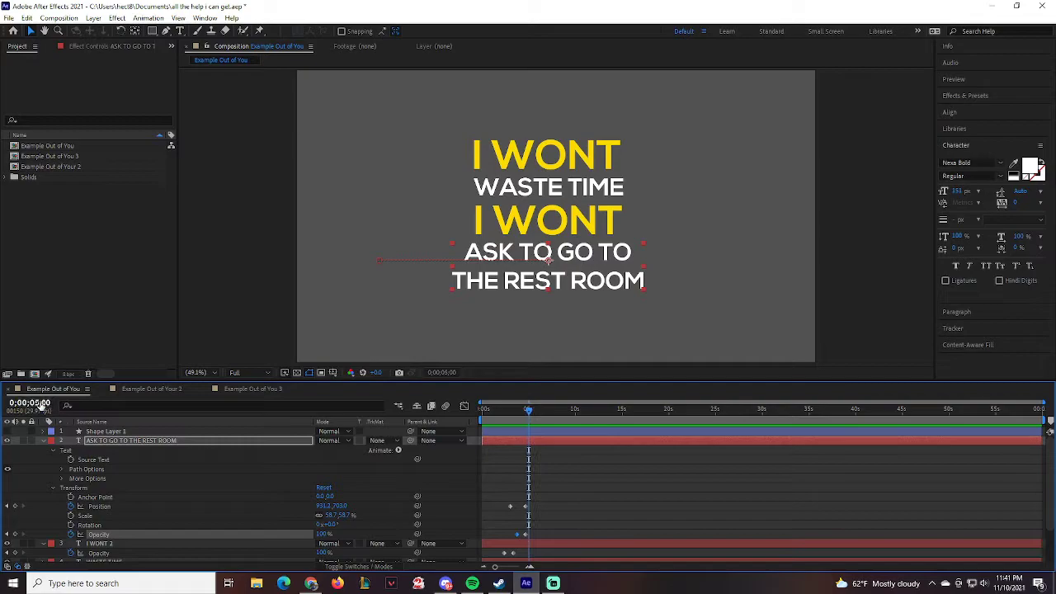
click(43, 441)
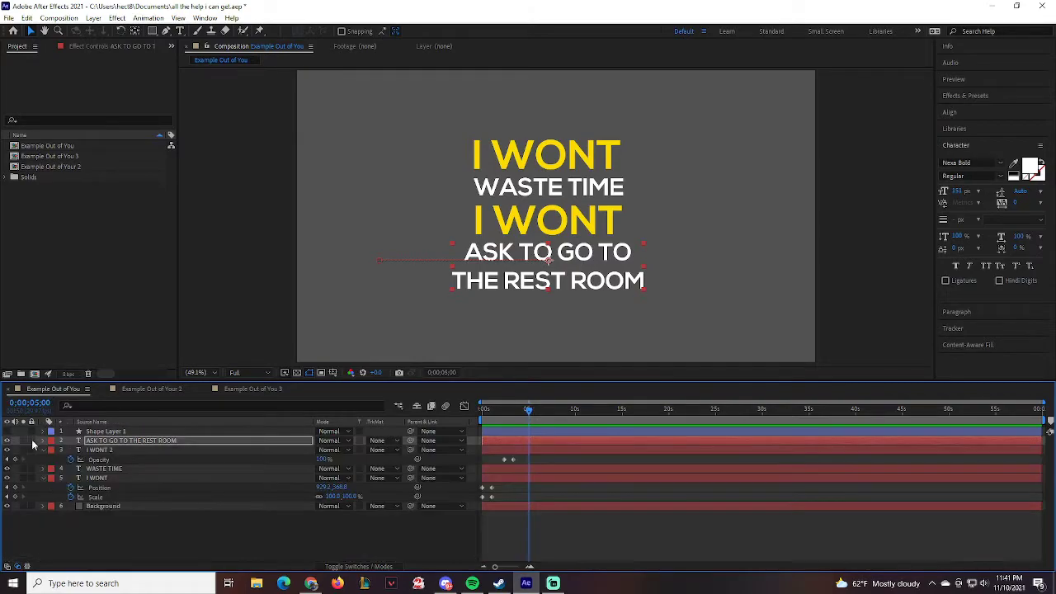
click(90, 431)
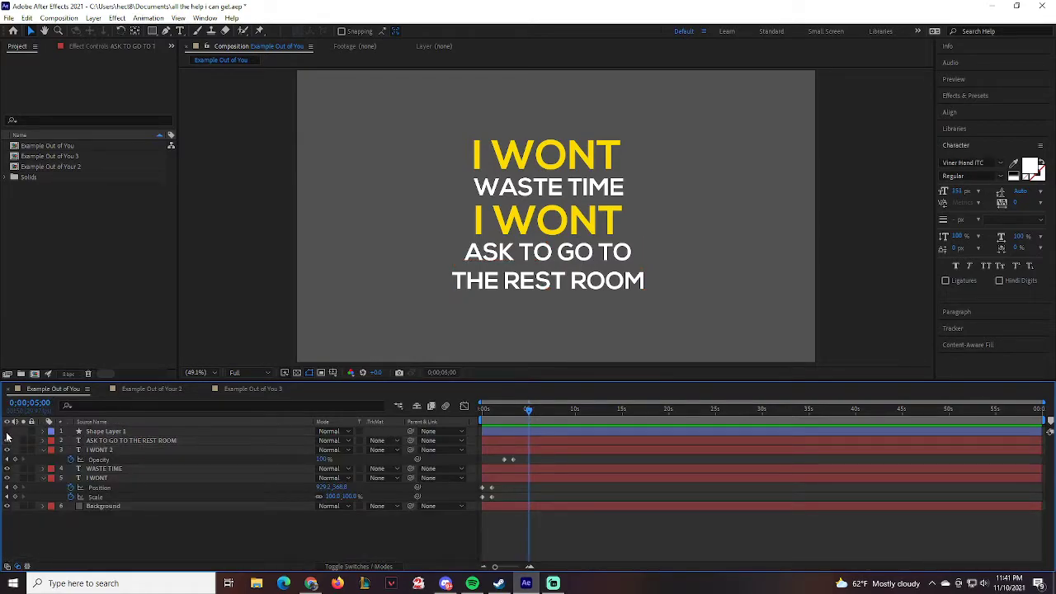
click(102, 432)
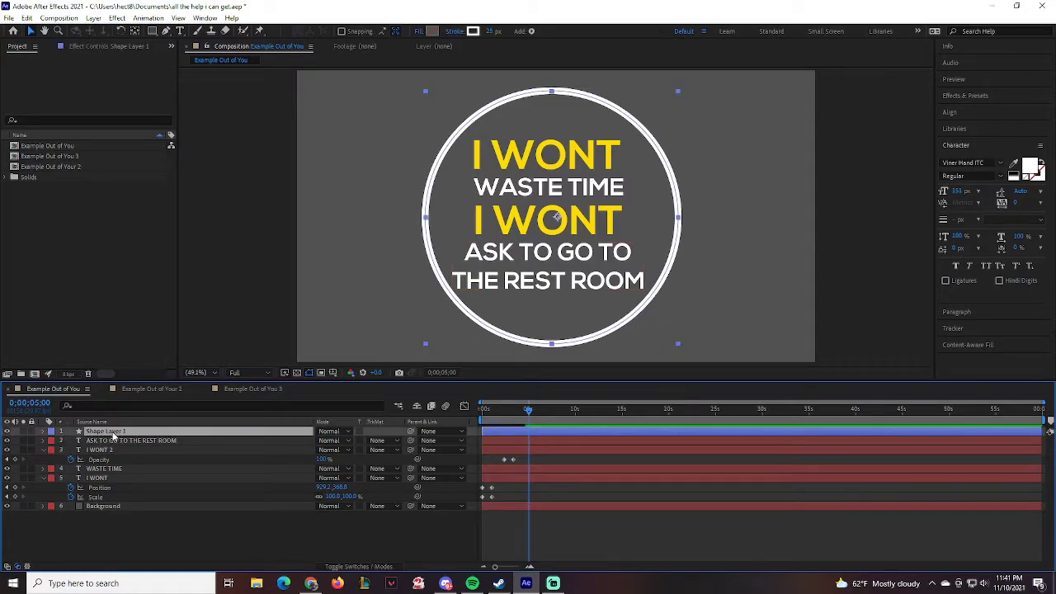
Step: Add Trim Paths to Ellipse 1 in Shape Layer 1 and expand its properties
click(43, 431)
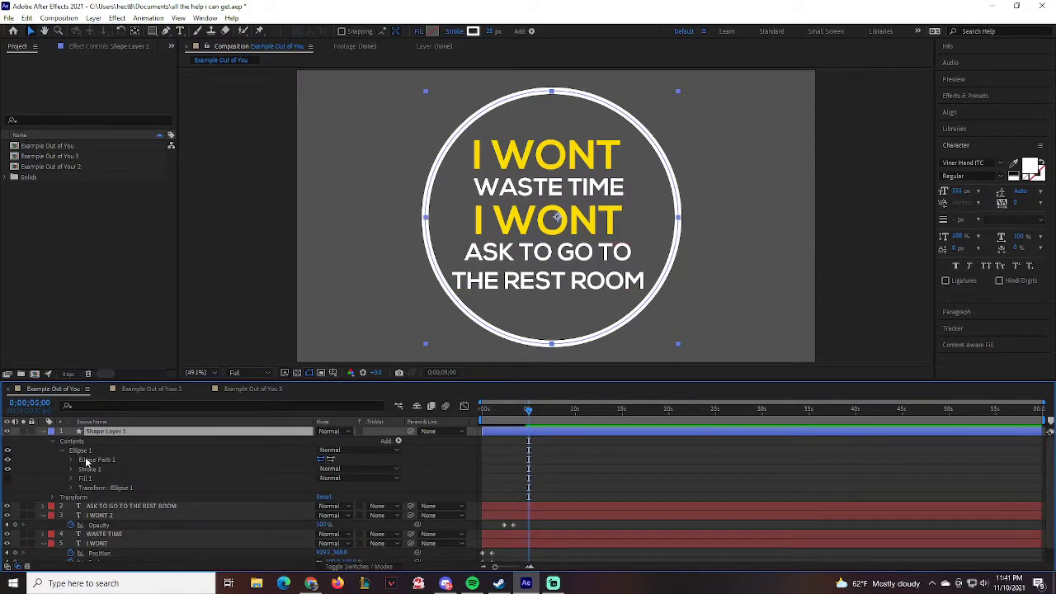
click(62, 452)
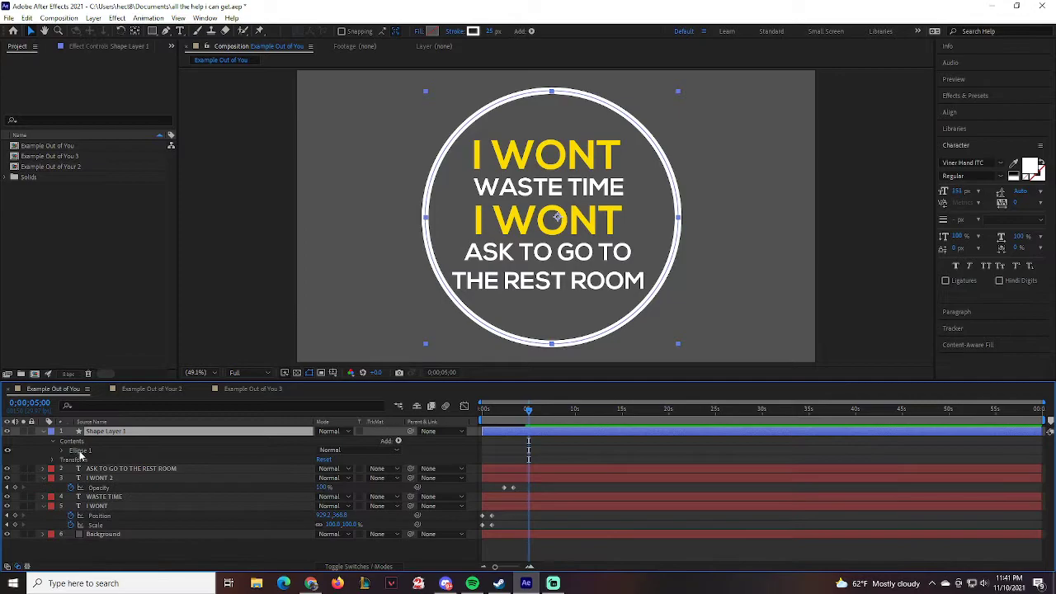
click(81, 451)
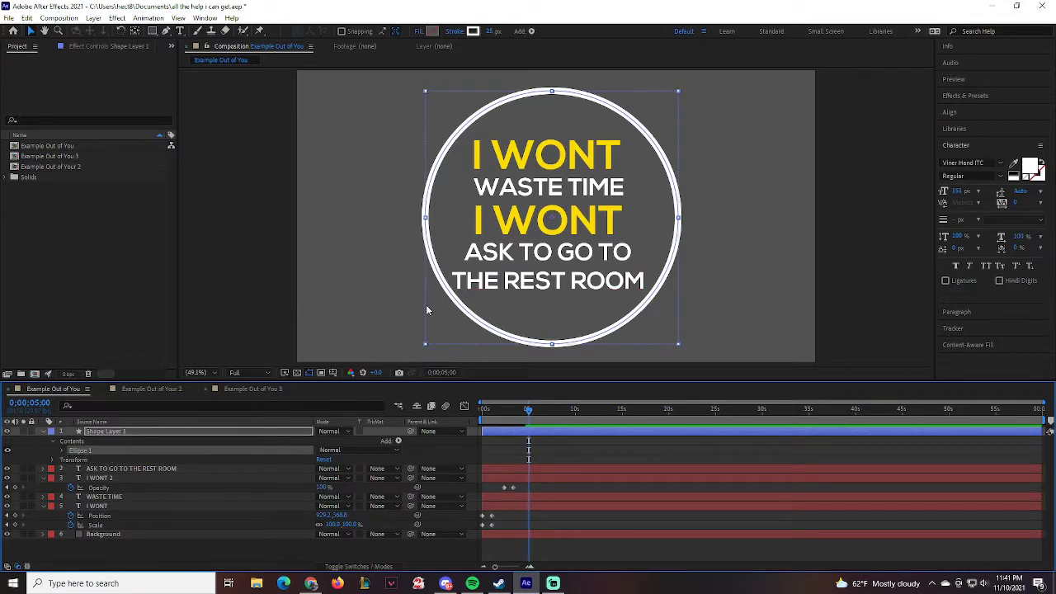
click(63, 452)
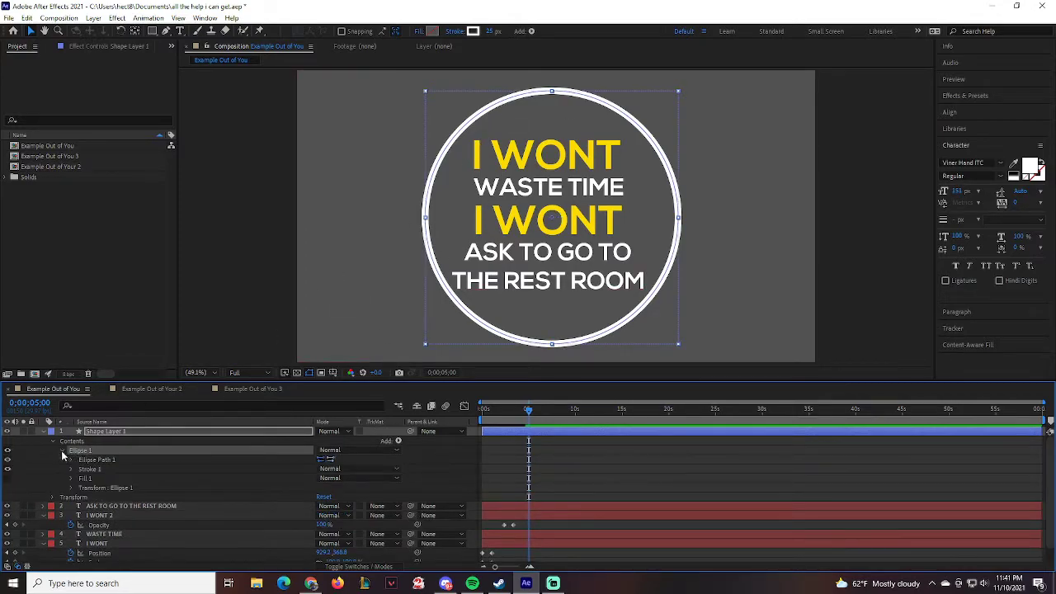
click(398, 443)
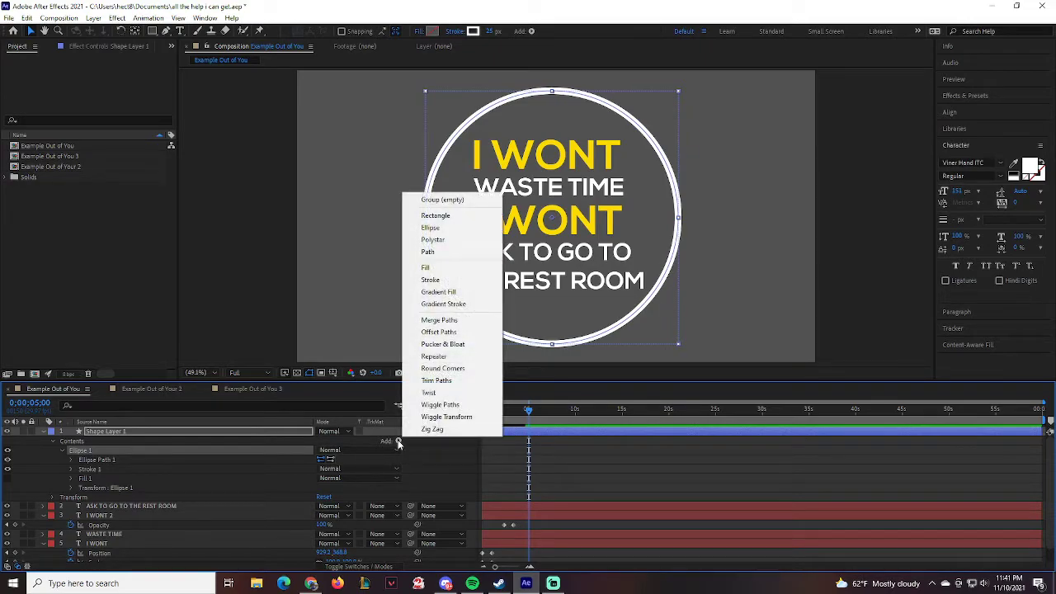
click(437, 380)
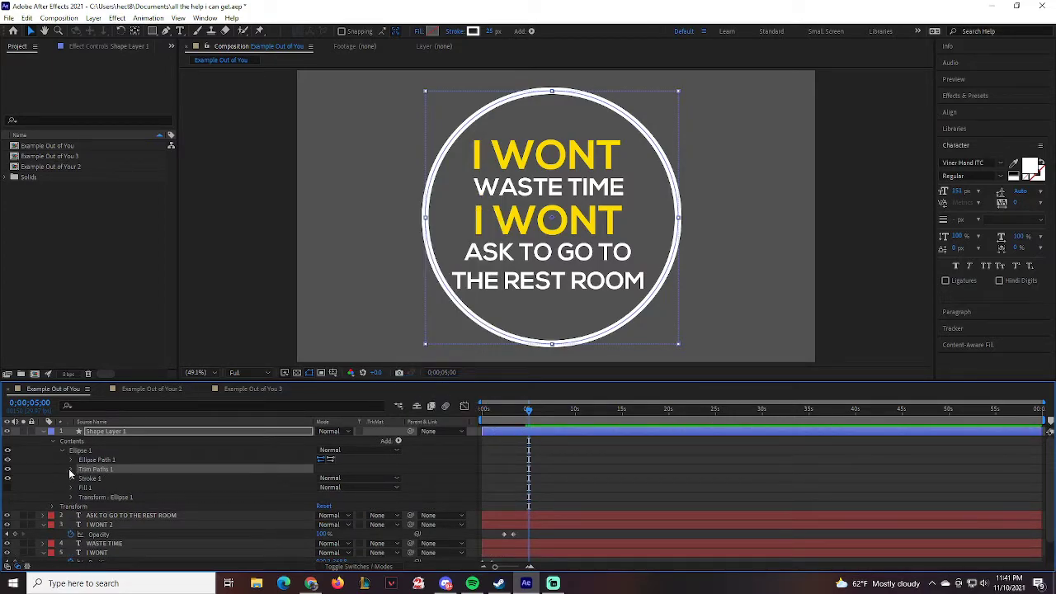
click(72, 470)
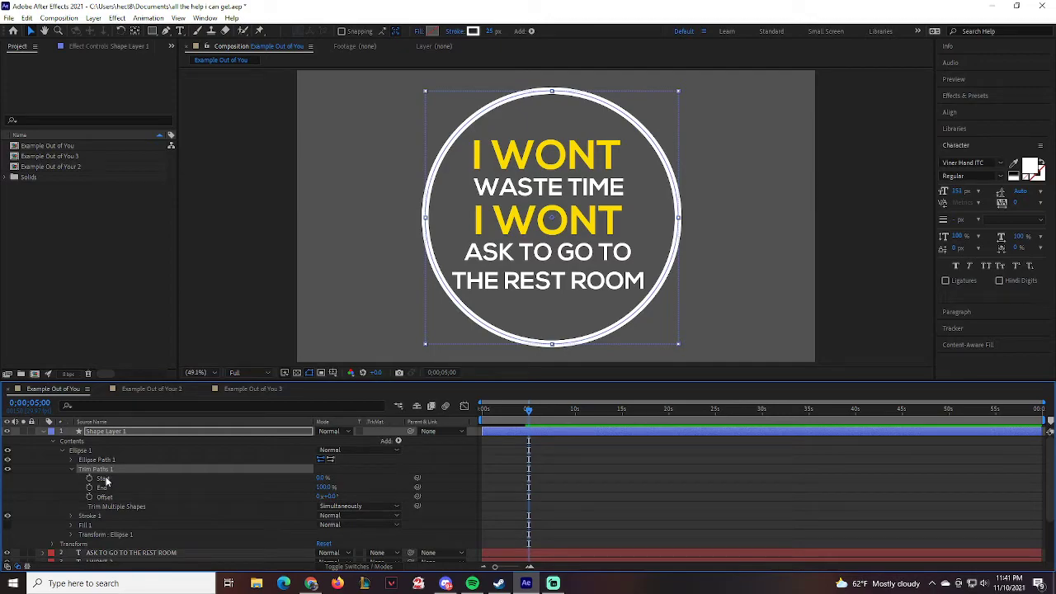
Step: Set the circle's Trim Paths Start to 100% and keyframe it at 0;00;05;00
mouse_move(322, 480)
mouse_down()
mouse_move(385, 484)
mouse_move(263, 492)
mouse_move(303, 489)
mouse_up()
click(340, 488)
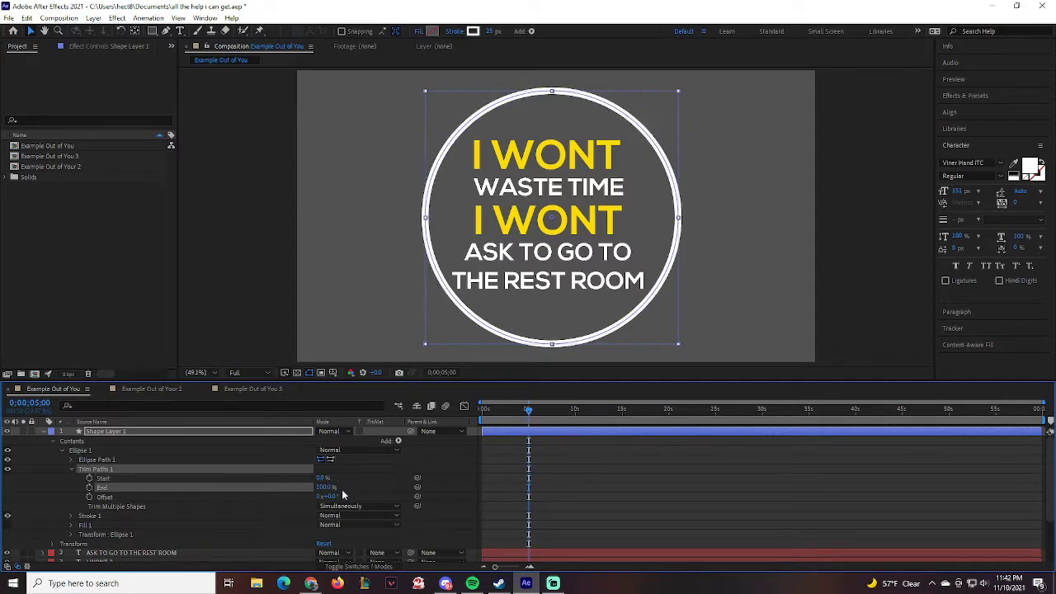
drag(321, 478, 382, 472)
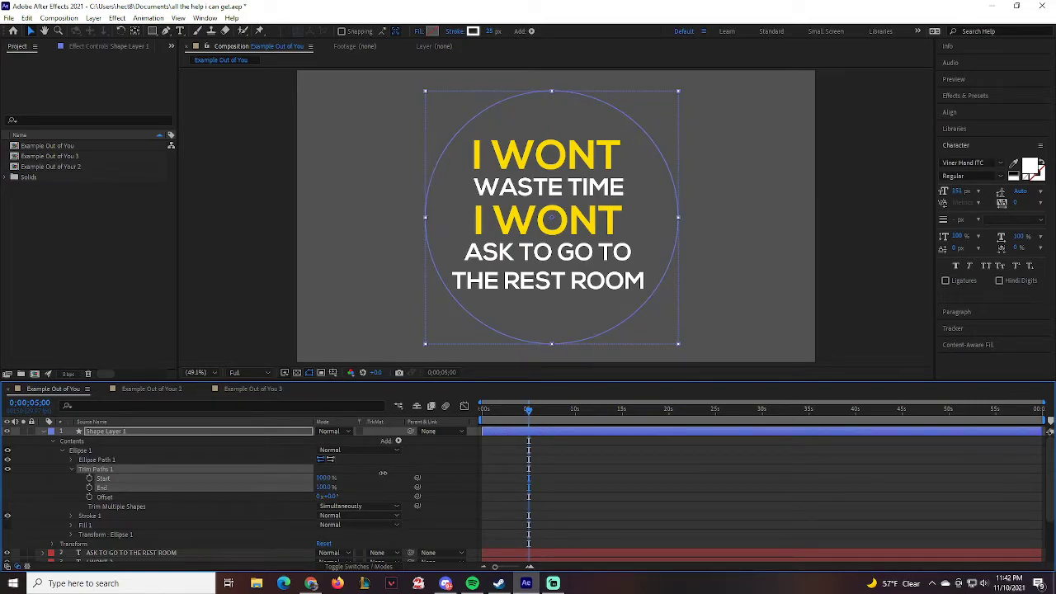
click(89, 479)
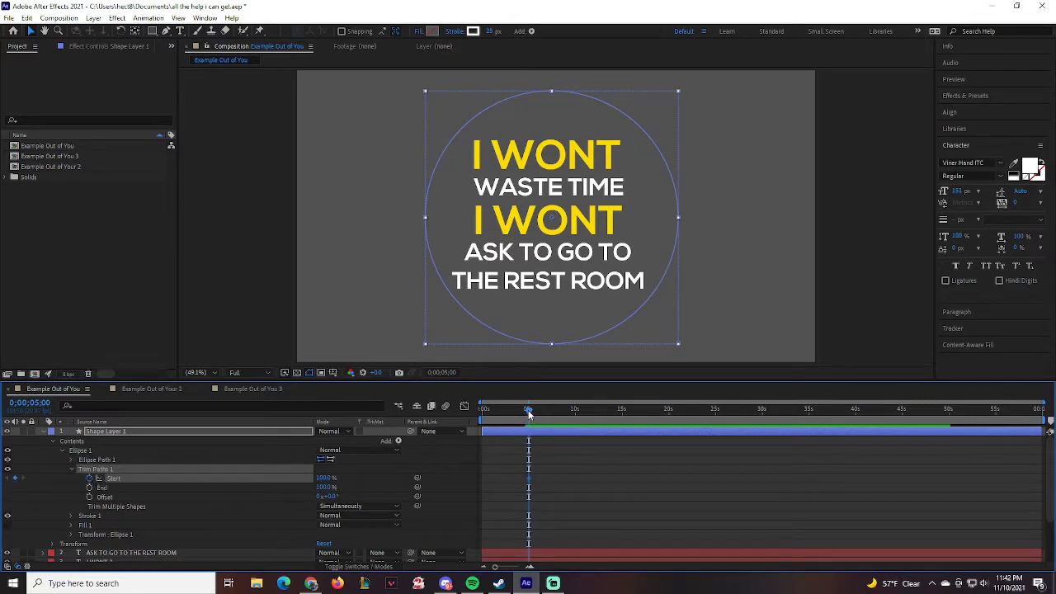
Step: Set the circle's Trim Paths Start to 0% at 0;00;06;00
click(30, 403)
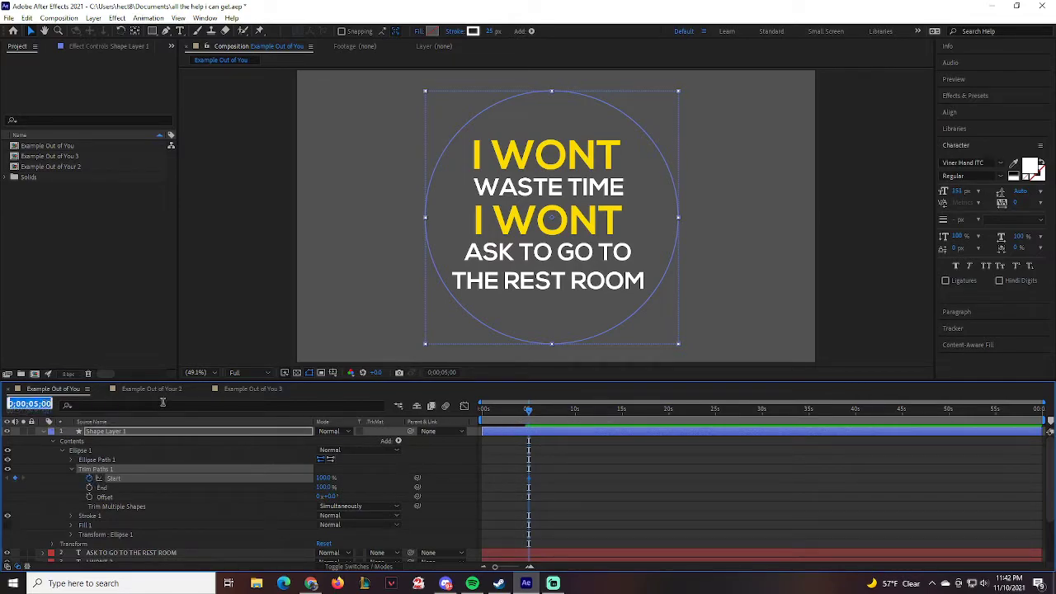
text(530)
key(Return)
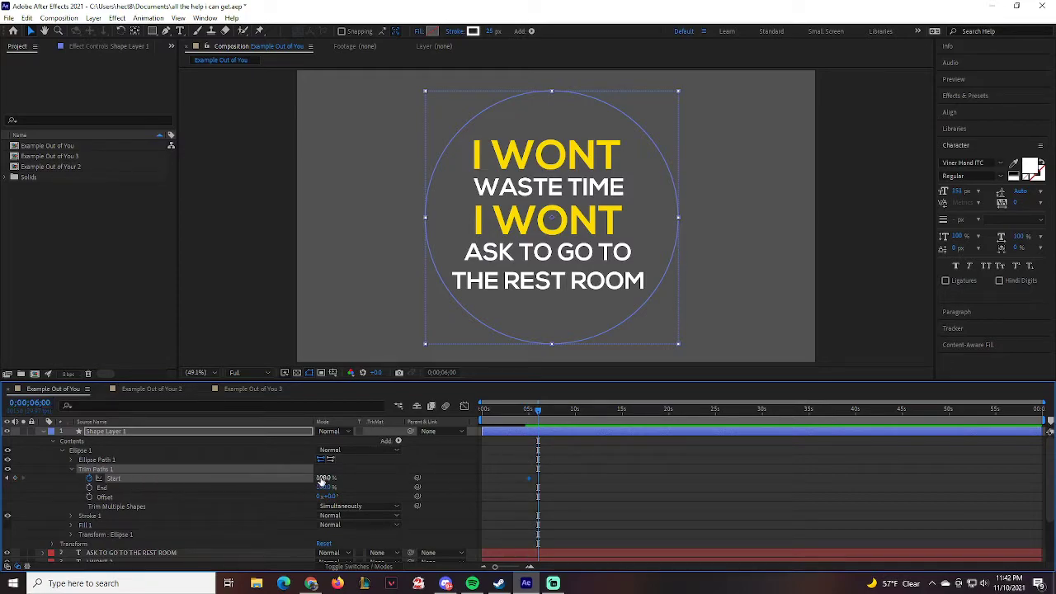
drag(320, 483, 272, 482)
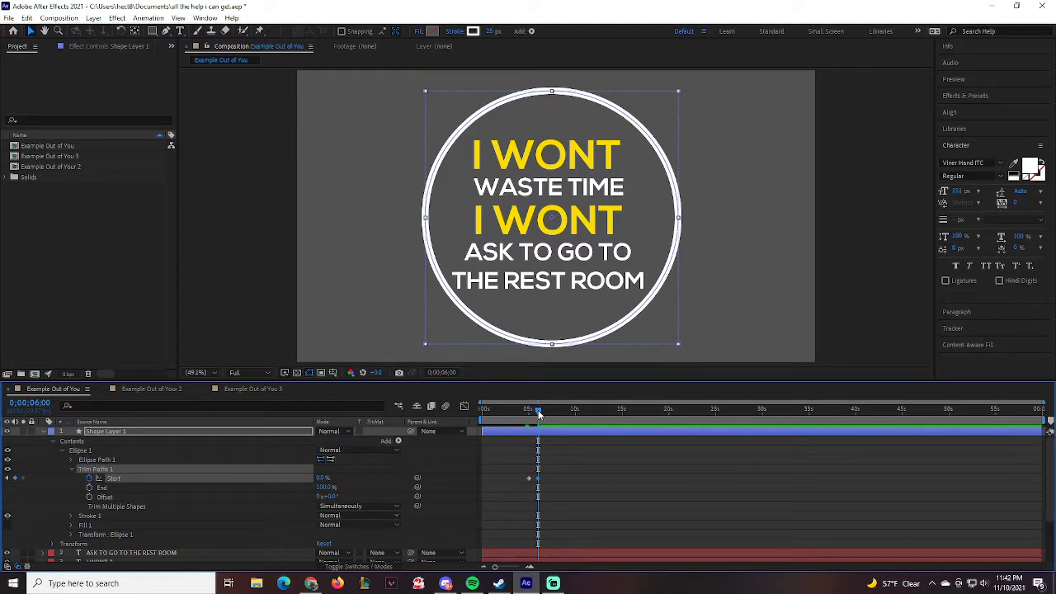
Step: Play the animation from the start to check the circle drawing itself around the text
drag(538, 415, 454, 414)
key(space)
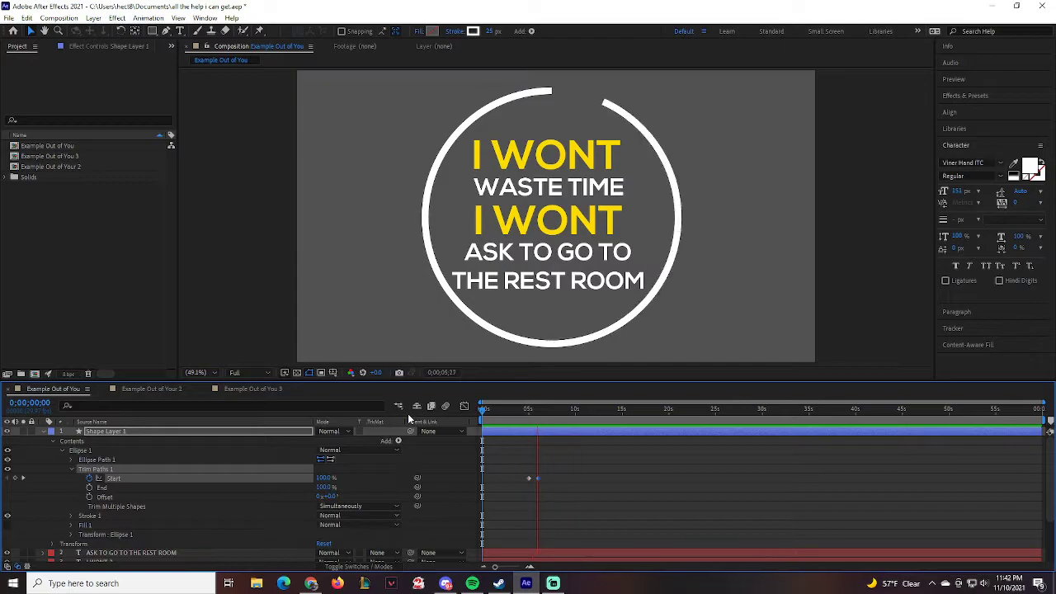
key(space)
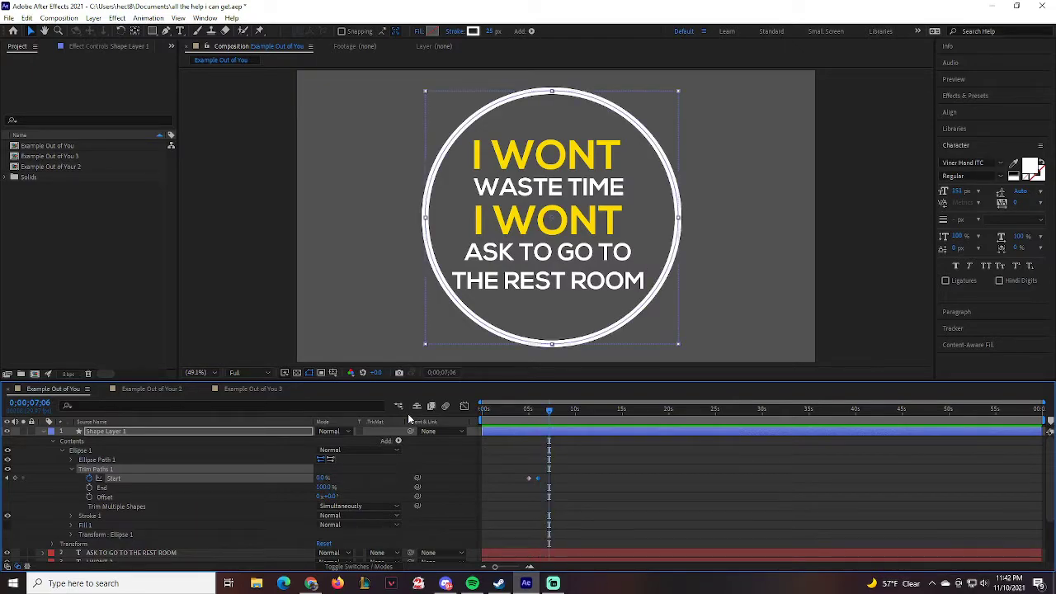
Step: End the work area at about 0;00;07;00 and trim the composition to it
click(29, 404)
text(700)
key(Return)
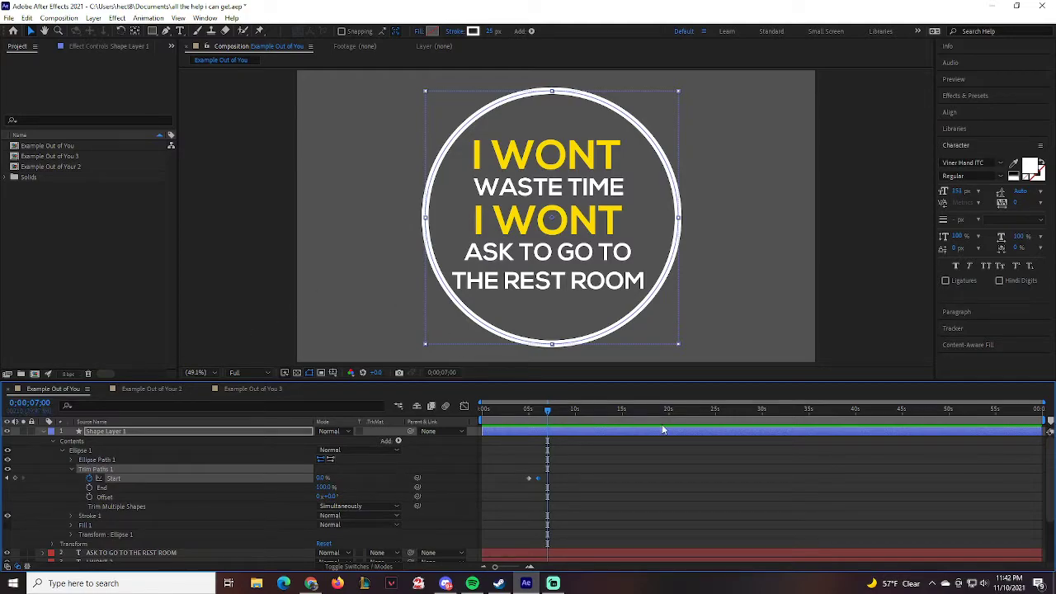
drag(1043, 420, 550, 433)
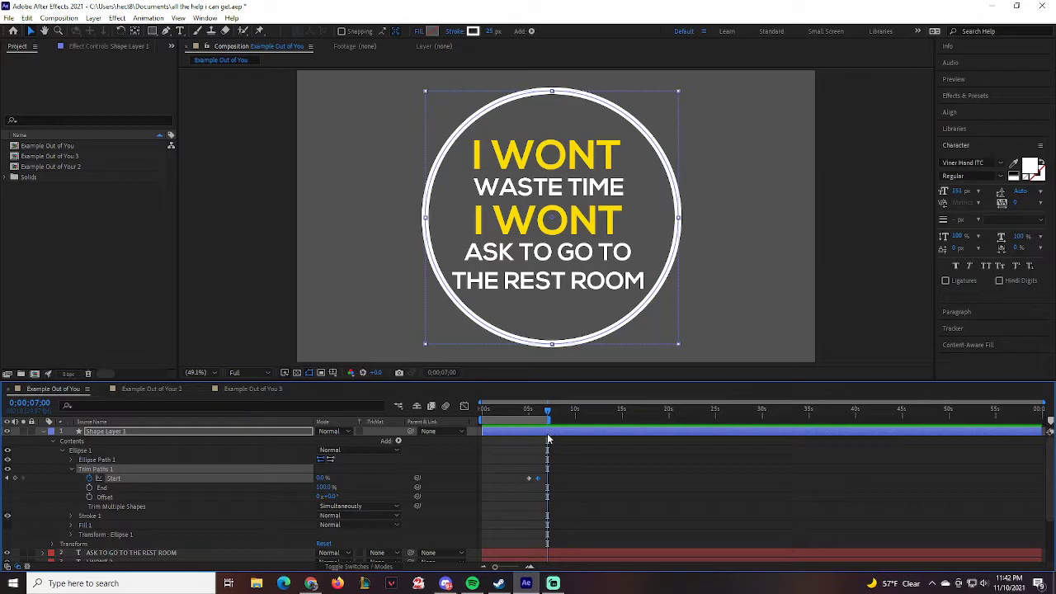
right_click(529, 422)
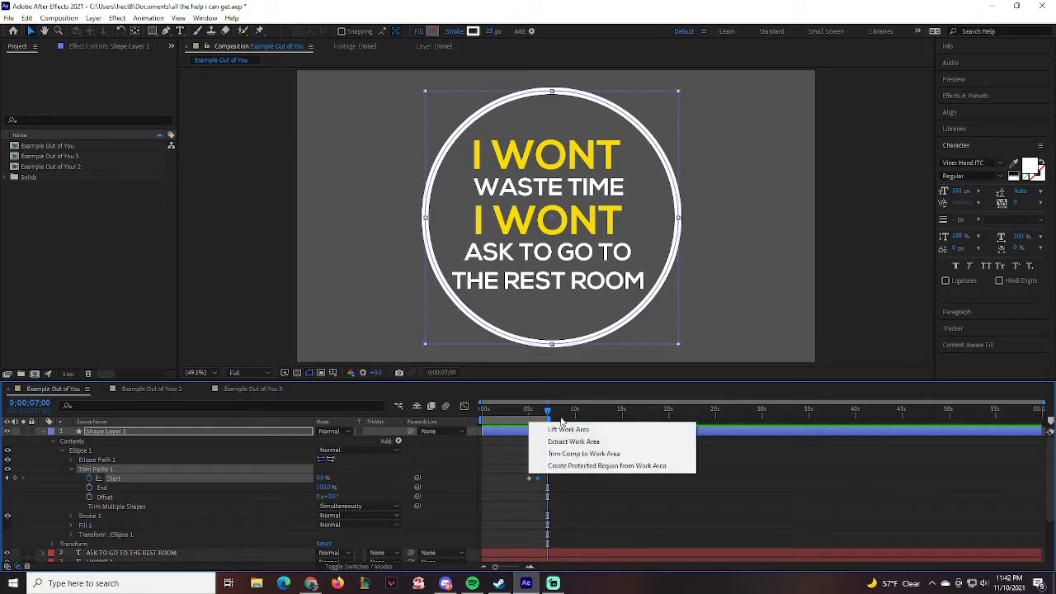
click(581, 453)
mouse_move(830, 408)
mouse_down()
mouse_move(483, 409)
mouse_move(995, 409)
mouse_move(922, 425)
mouse_move(509, 425)
mouse_move(938, 429)
mouse_move(973, 440)
mouse_up()
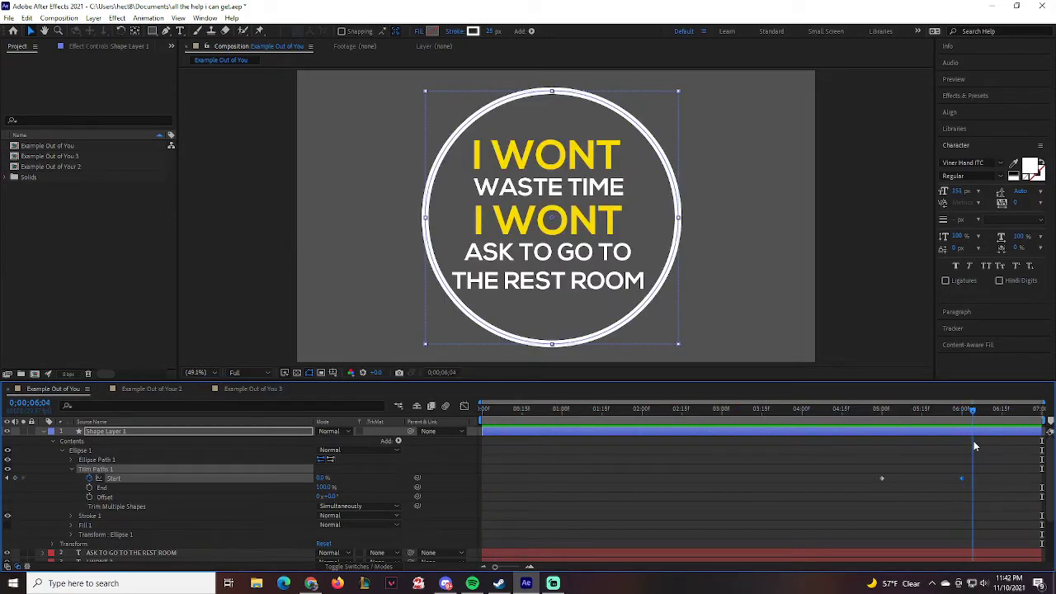
Step: Add the Example Out of You composition to the Adobe Media Encoder queue
click(60, 18)
click(84, 98)
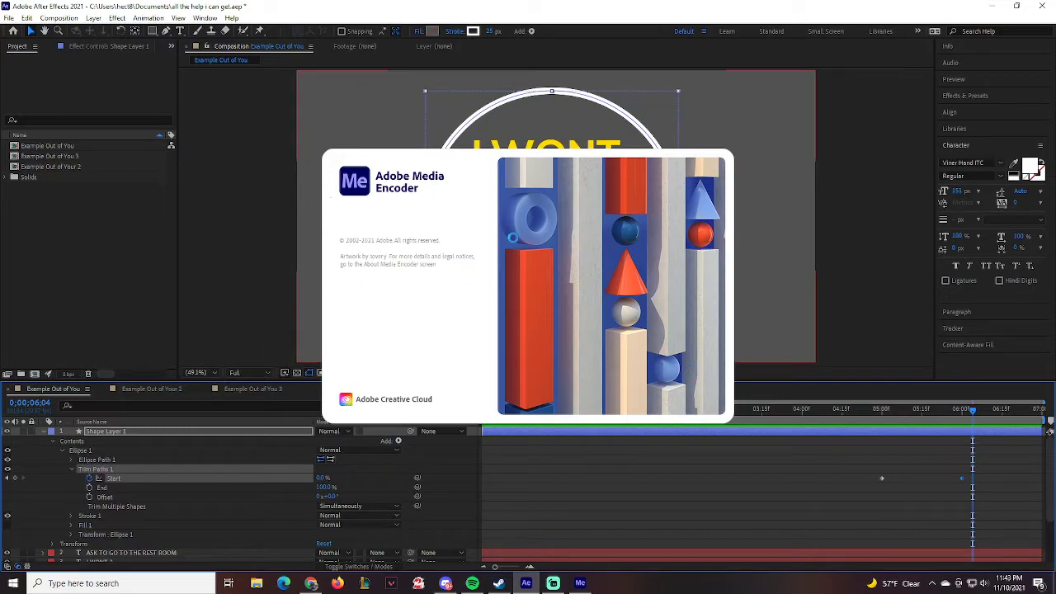
Step: View the Example Out of Your 2 composition, return to Example Out of You and collapse Shape Layer 1
click(137, 391)
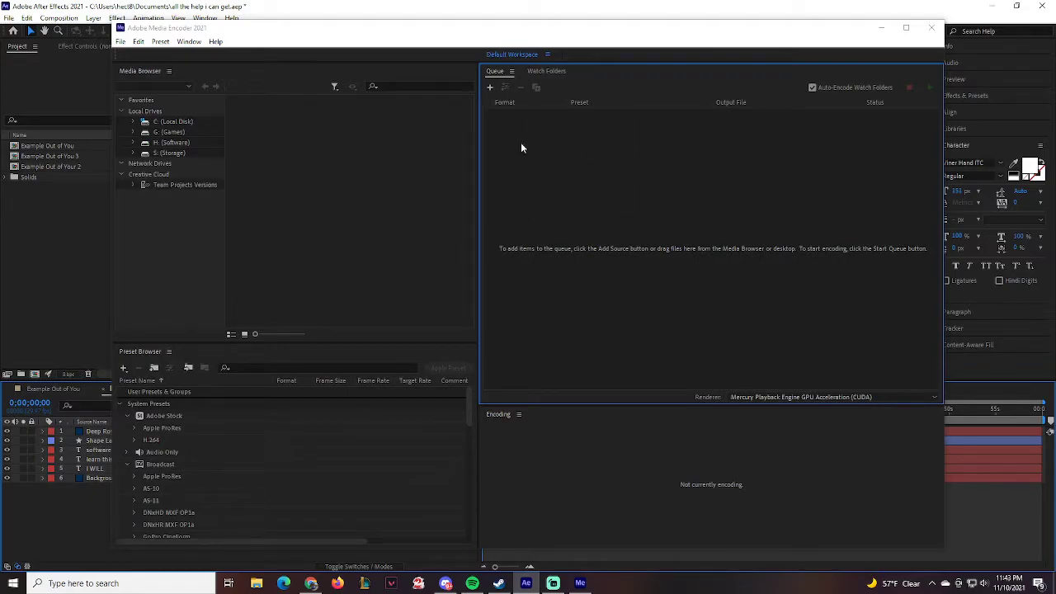
click(59, 389)
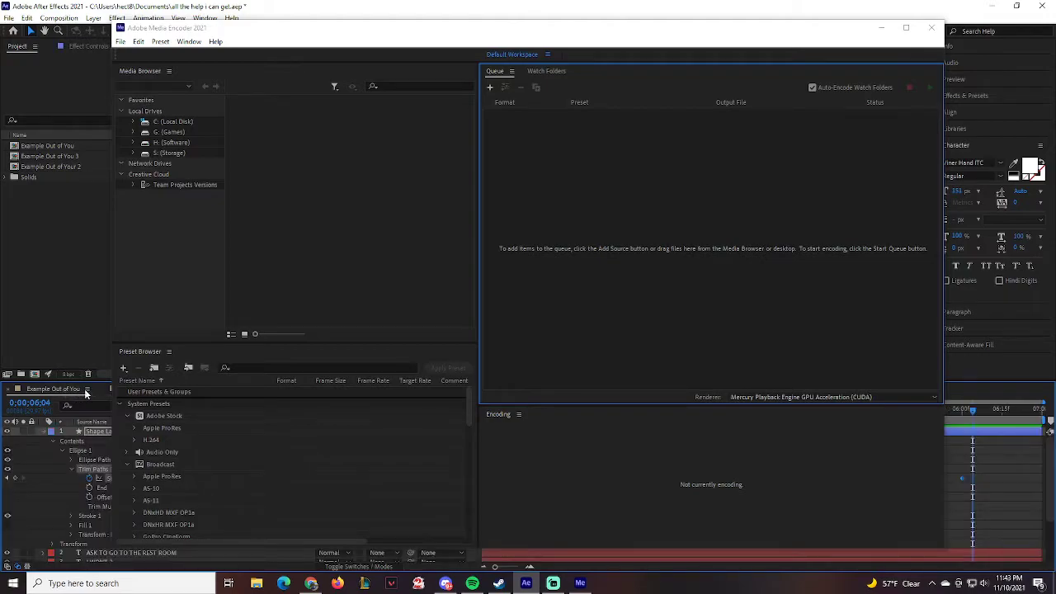
click(44, 431)
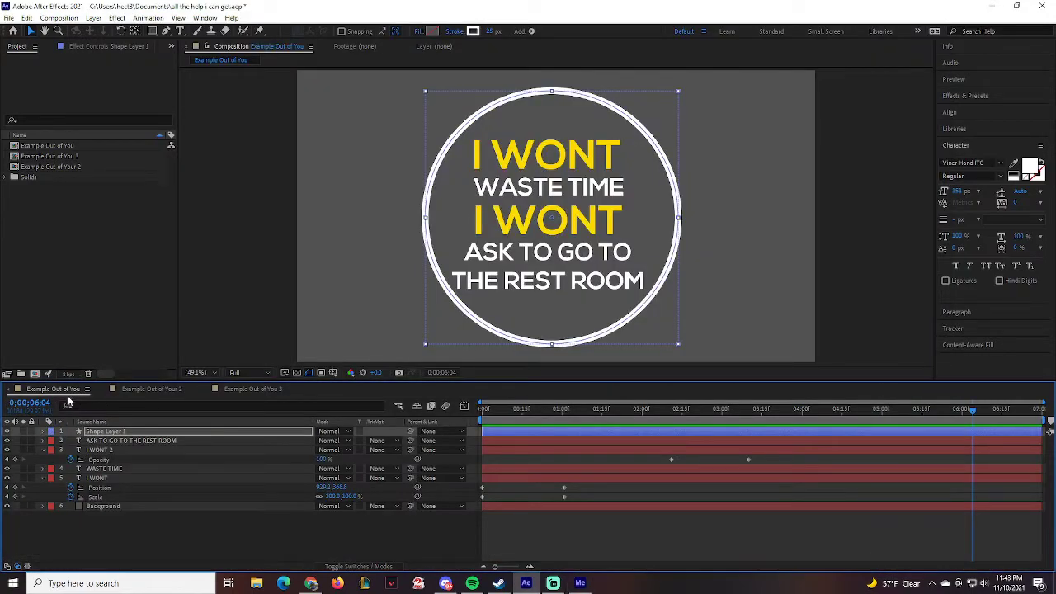
Step: Switch to Adobe Media Encoder and enter "Example Out of You - Your Name" as the queued job's output file name
click(580, 583)
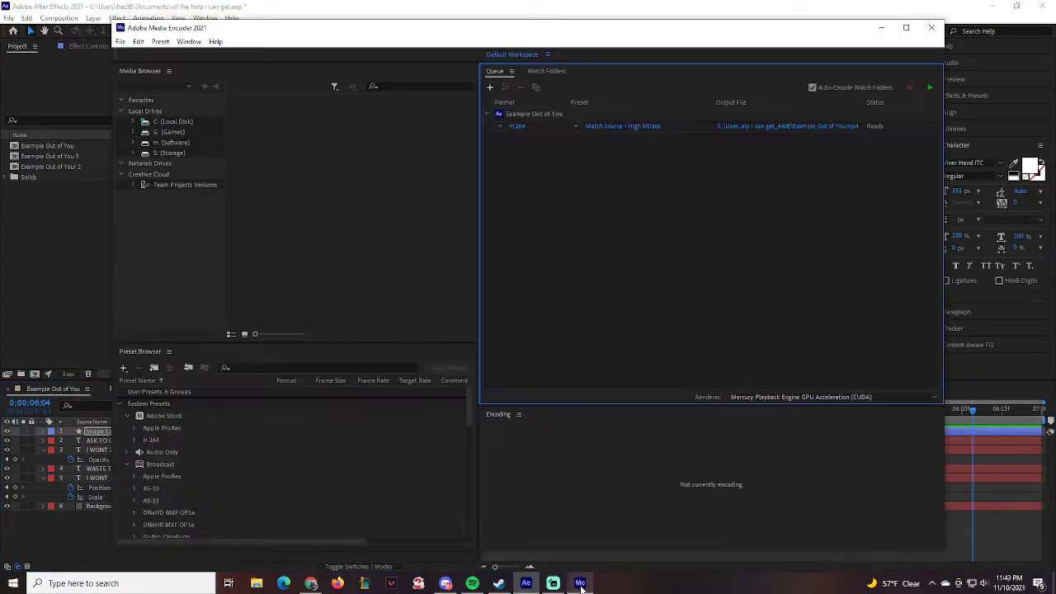
click(780, 132)
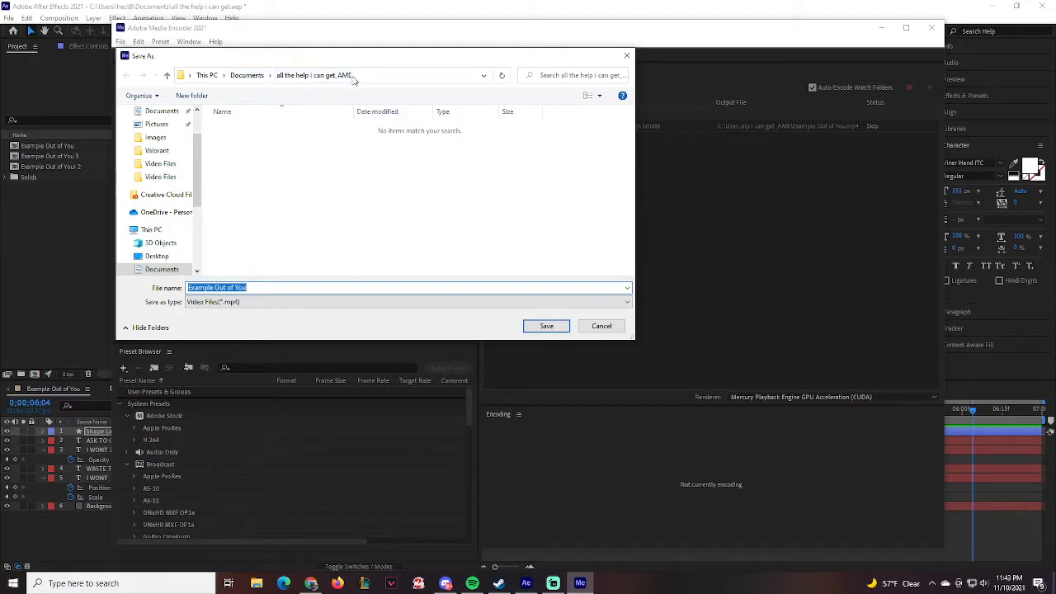
click(252, 287)
drag(251, 287, 188, 287)
click(264, 287)
drag(271, 287, 111, 280)
click(261, 288)
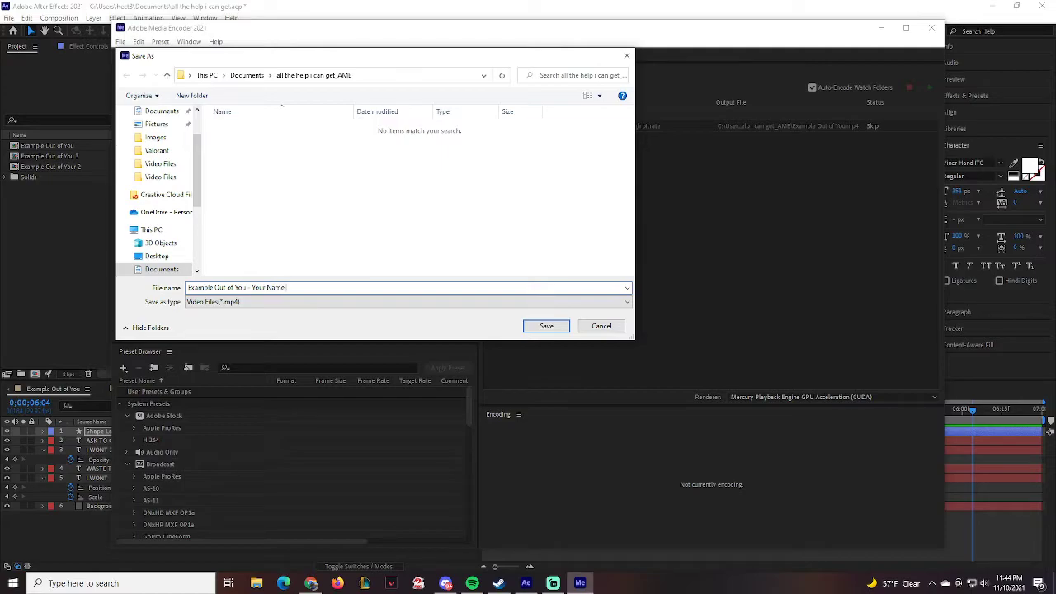
Step: Replace the "Your Name" part of the output file name with the author's name and save it as the MP4 output
key(BackSpace)
key(BackSpace)
key(BackSpace)
key(BackSpace)
key(BackSpace)
key(BackSpace)
key(BackSpace)
key(BackSpace)
key(BackSpace)
text(Mr. Gonzalez)
drag(473, 61, 615, 94)
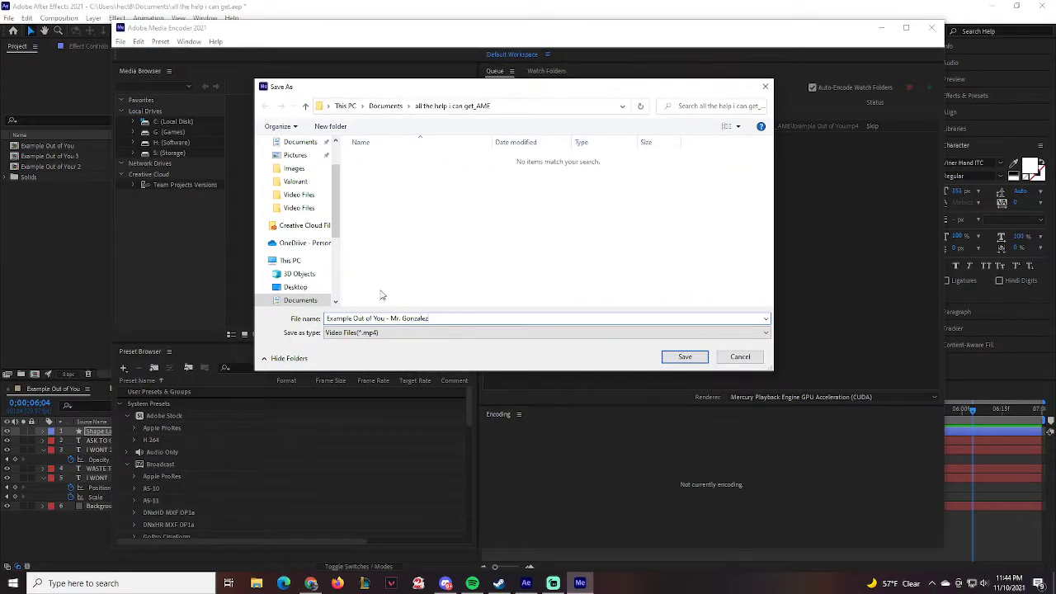
drag(390, 318, 463, 318)
click(685, 356)
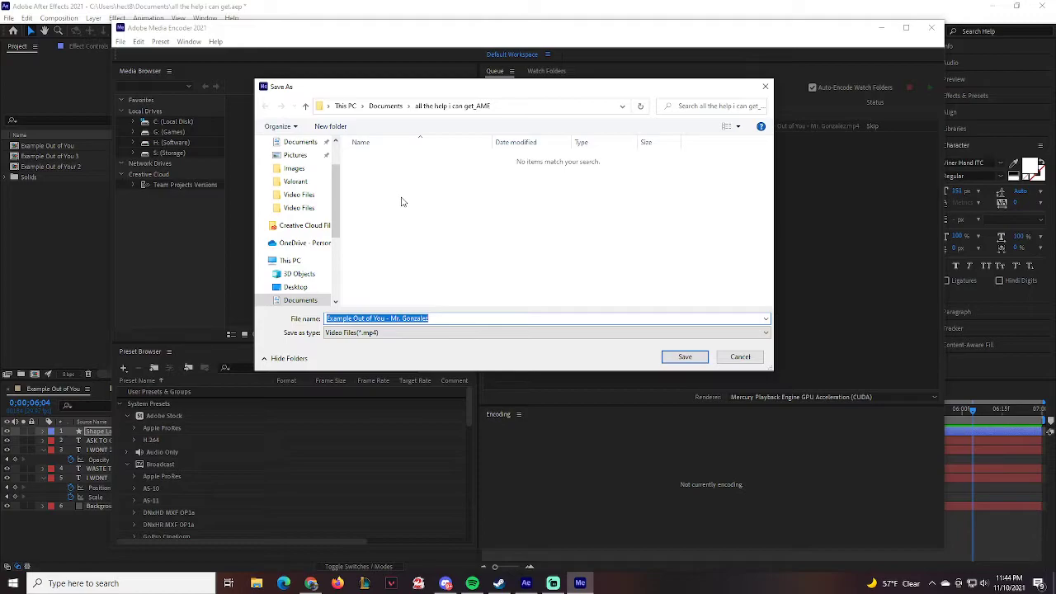
click(732, 357)
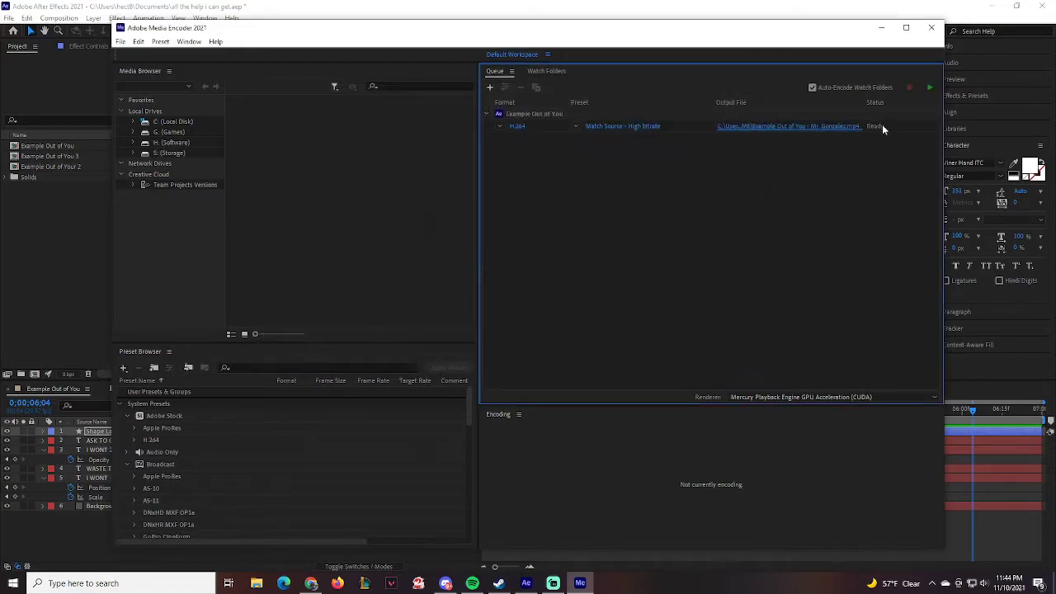
Step: Return to After Effects, open the Example Out of Your 2 composition and hide every layer except Background
click(881, 28)
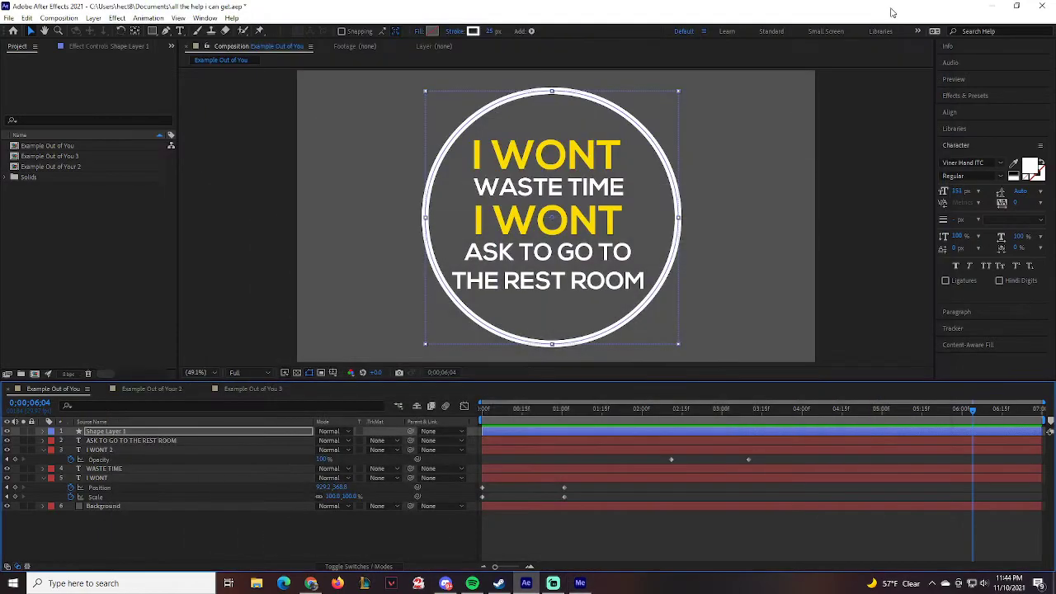
click(153, 388)
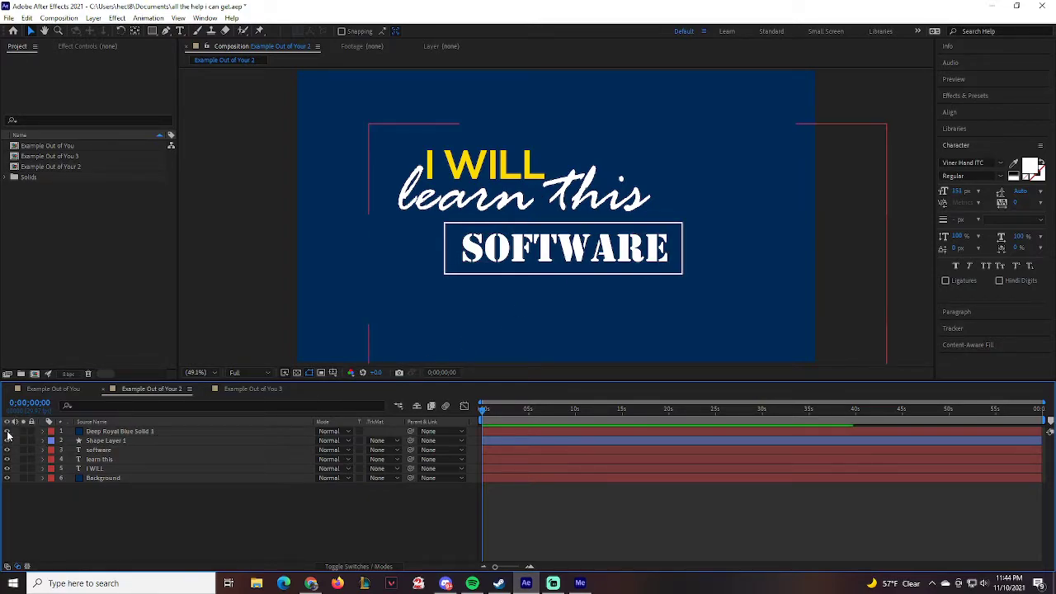
drag(7, 432, 7, 474)
click(165, 479)
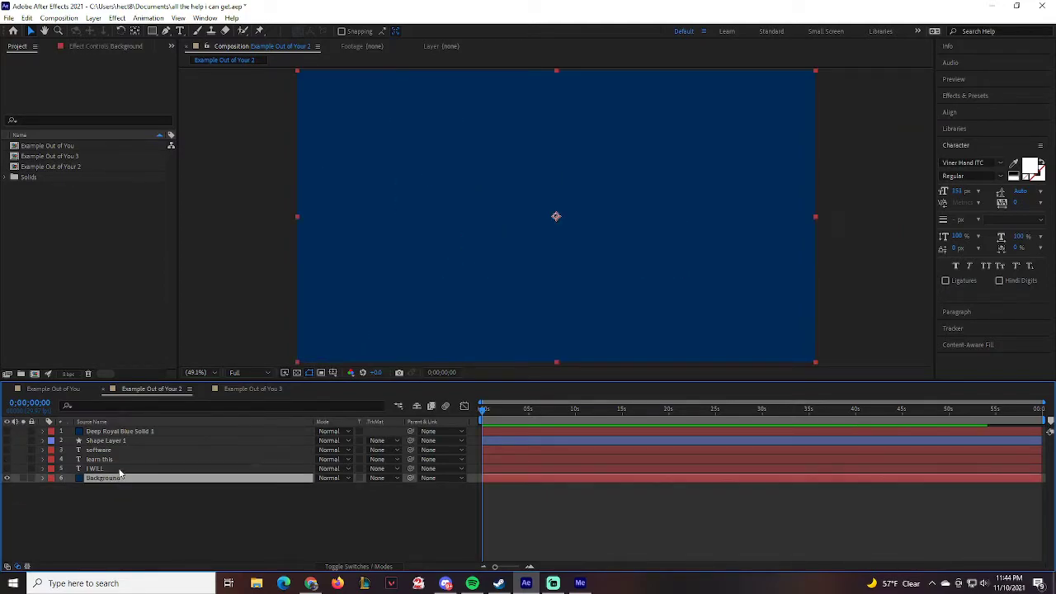
right_click(121, 242)
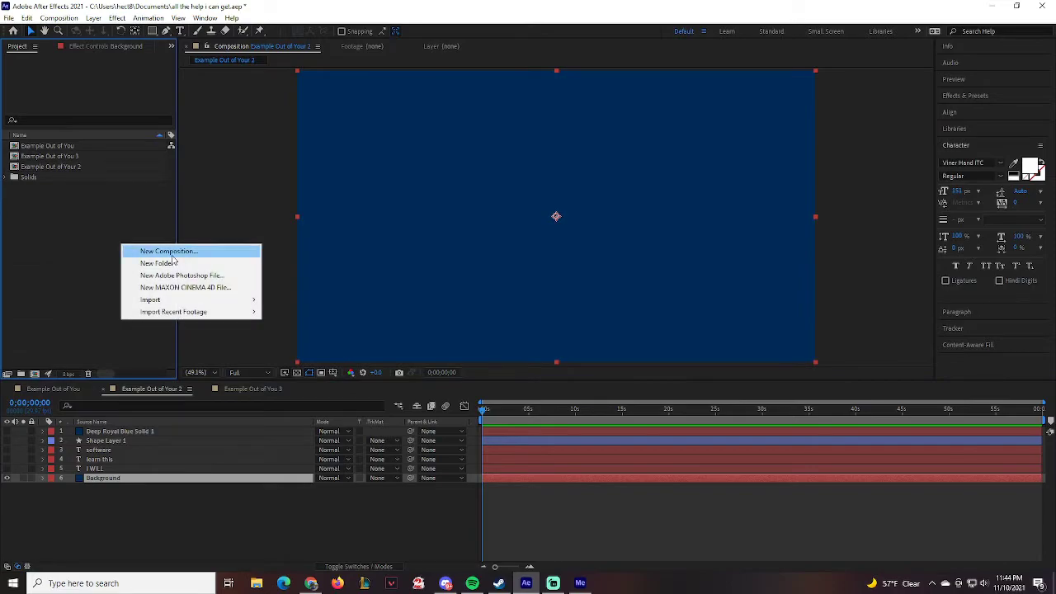
click(153, 250)
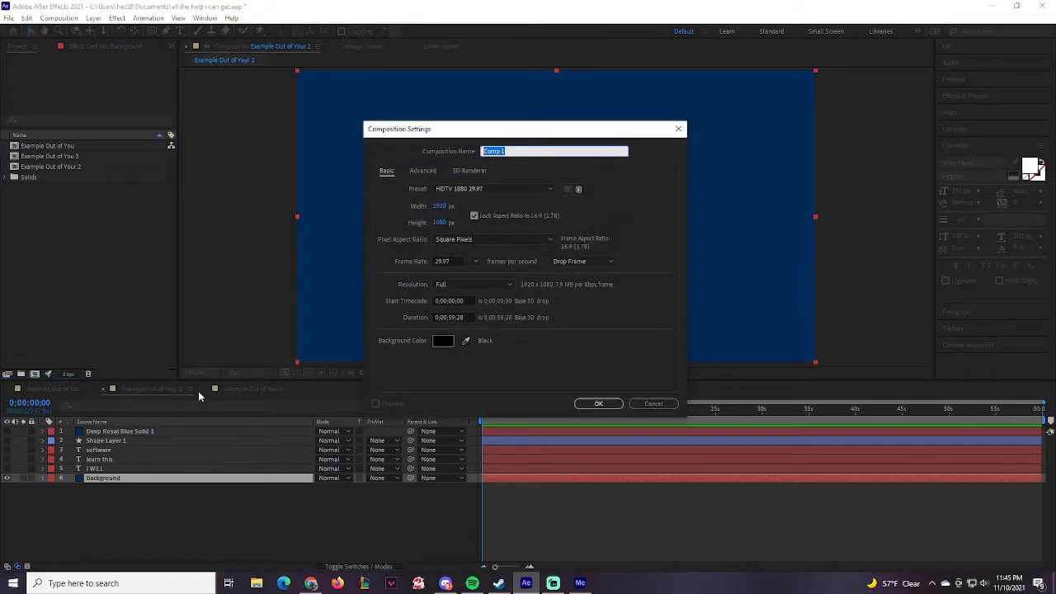
click(664, 405)
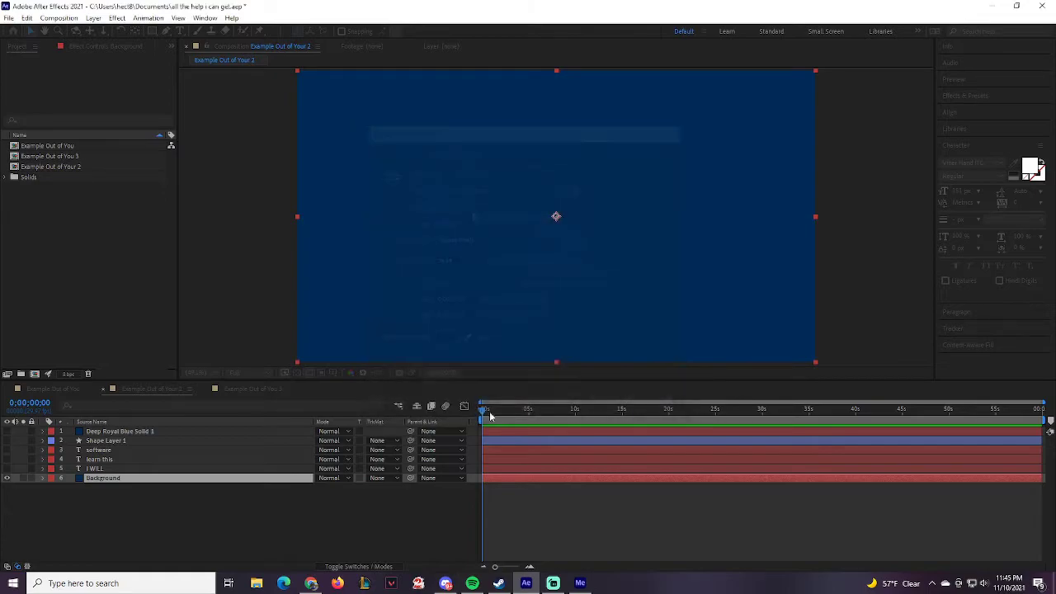
Step: Make the I WILL, learn this, software and Shape Layer 1 layers visible again one after another
click(101, 468)
click(6, 468)
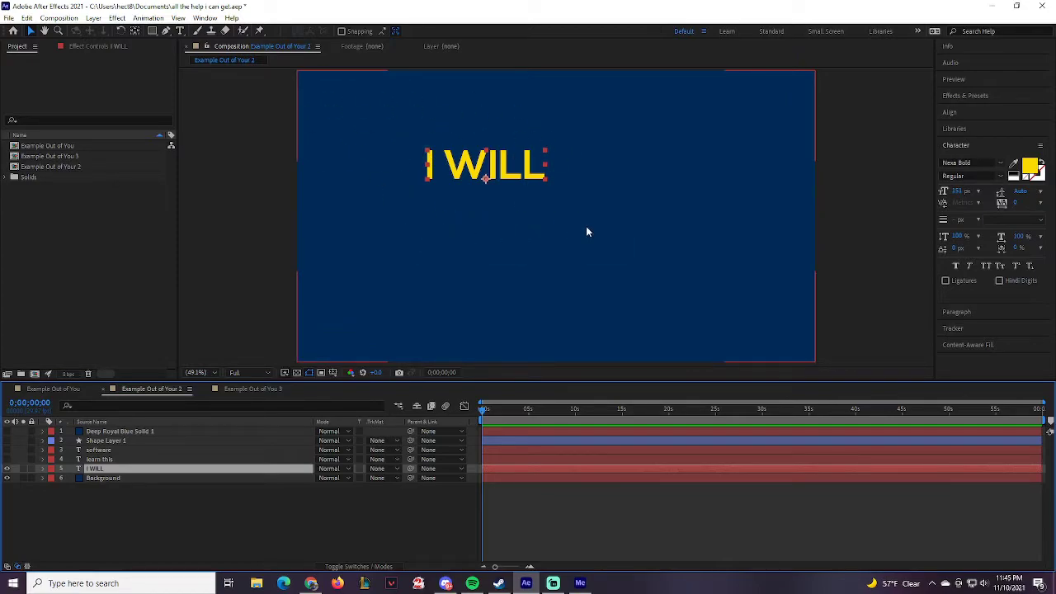
click(6, 459)
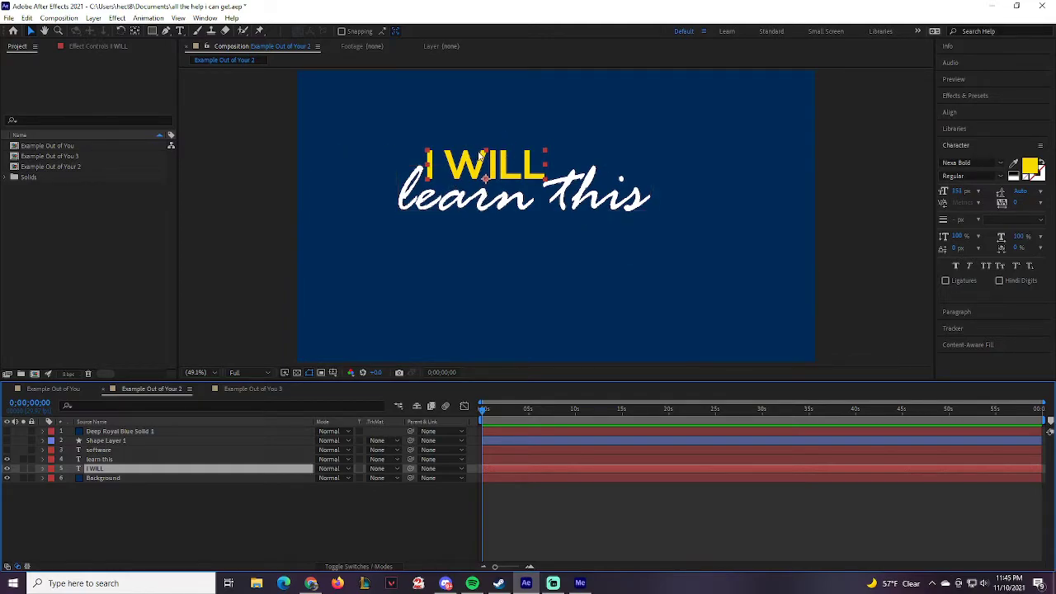
click(537, 144)
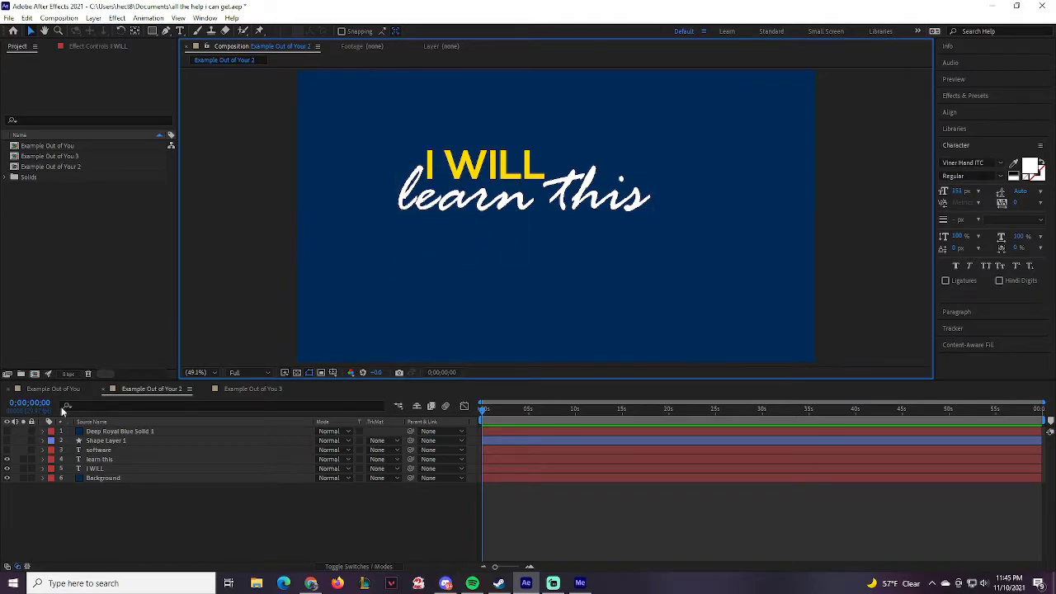
click(99, 450)
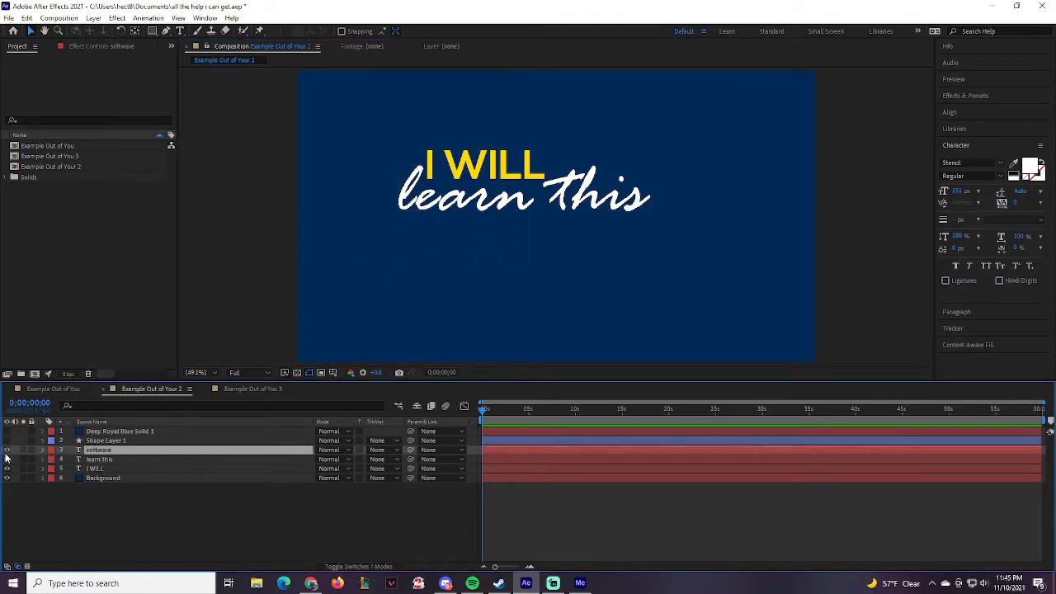
click(7, 449)
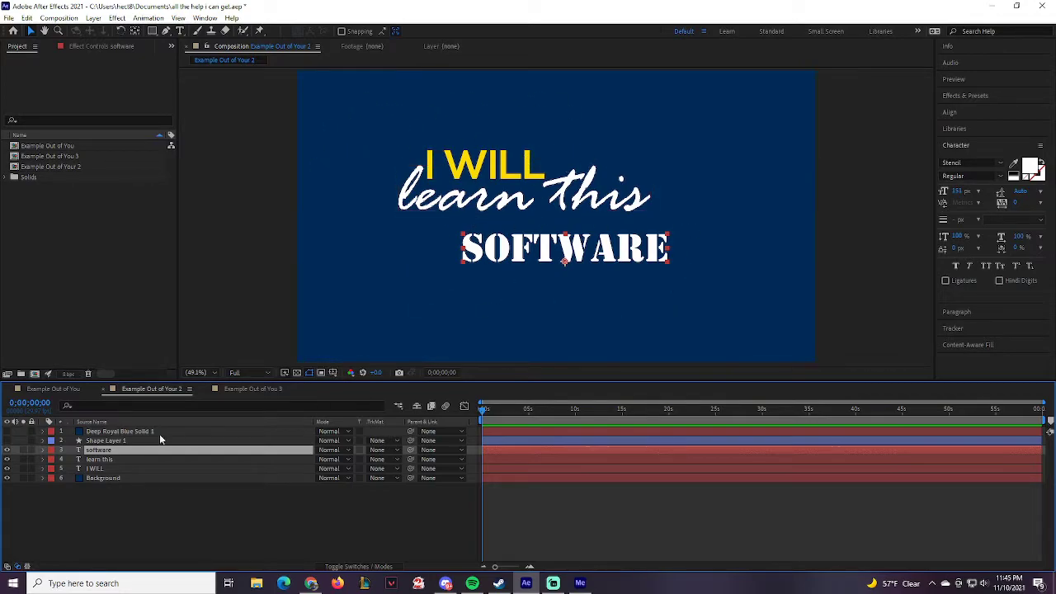
click(98, 442)
click(6, 441)
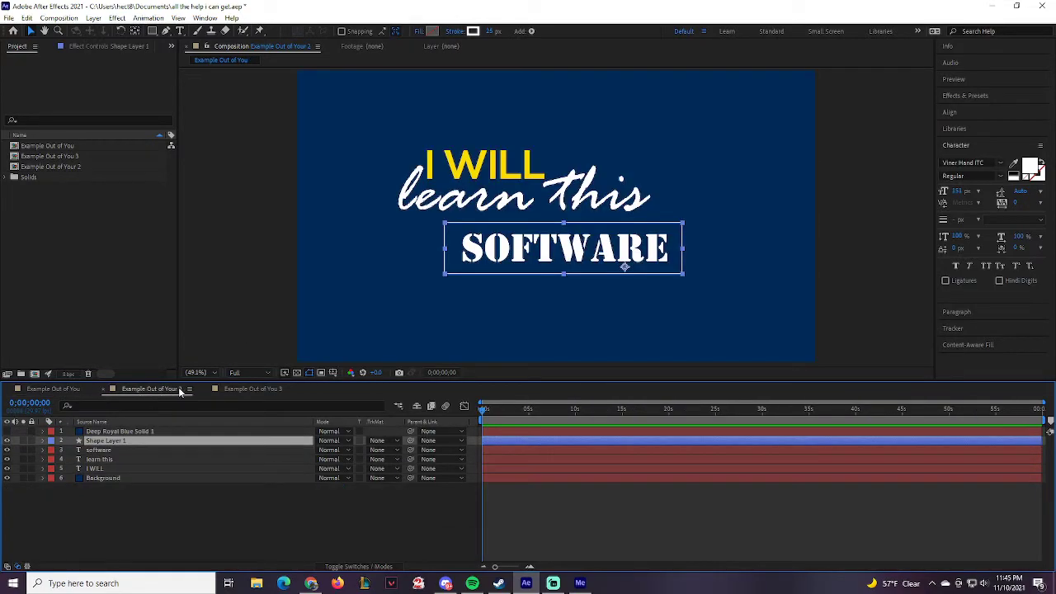
Step: Review the stroke and fill options of the rectangle framing the word SOFTWARE
click(145, 390)
click(453, 33)
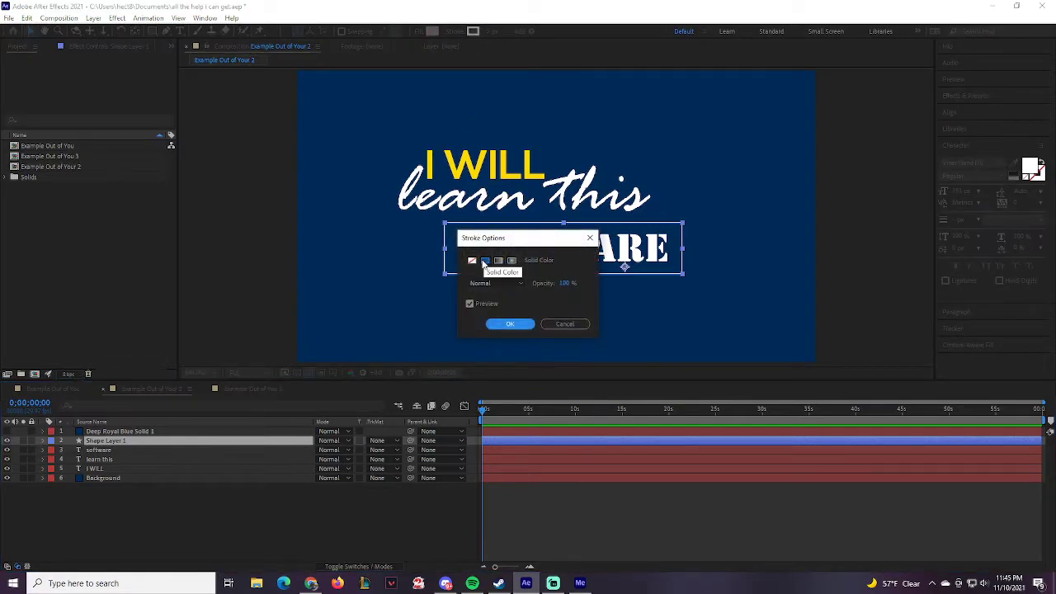
click(509, 324)
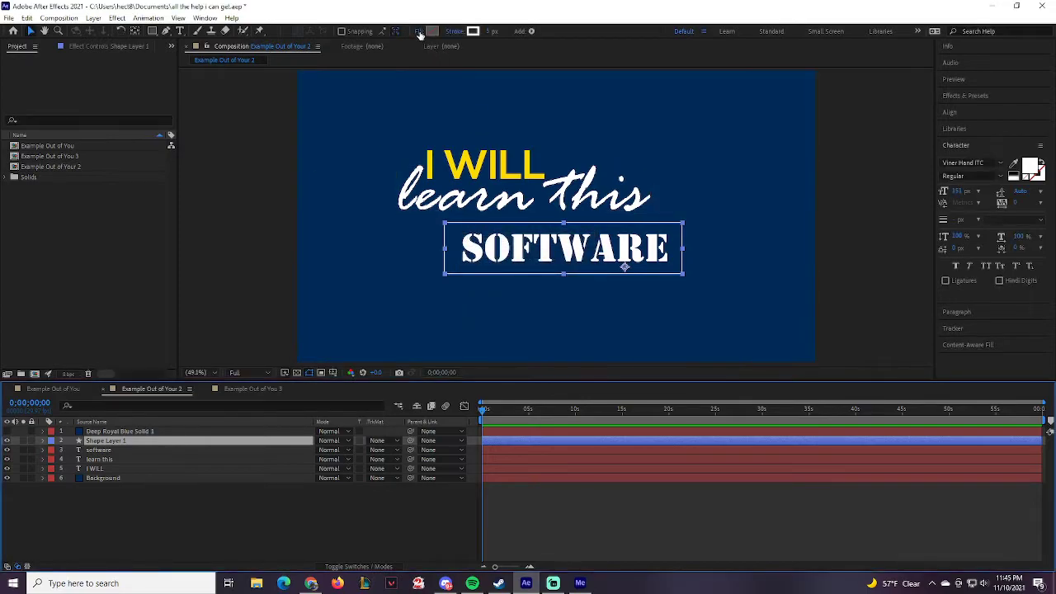
click(420, 33)
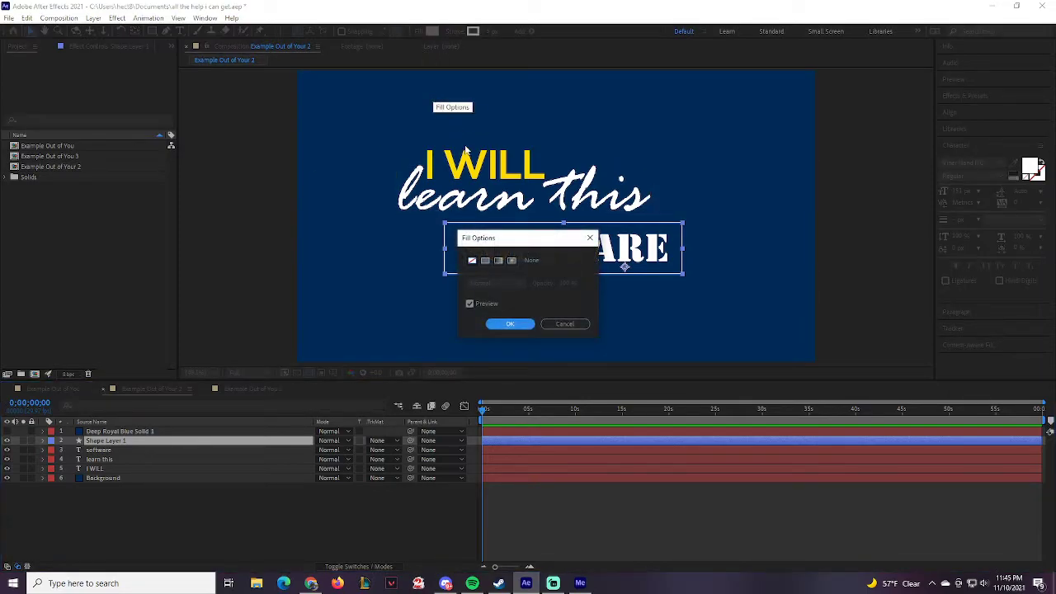
click(566, 326)
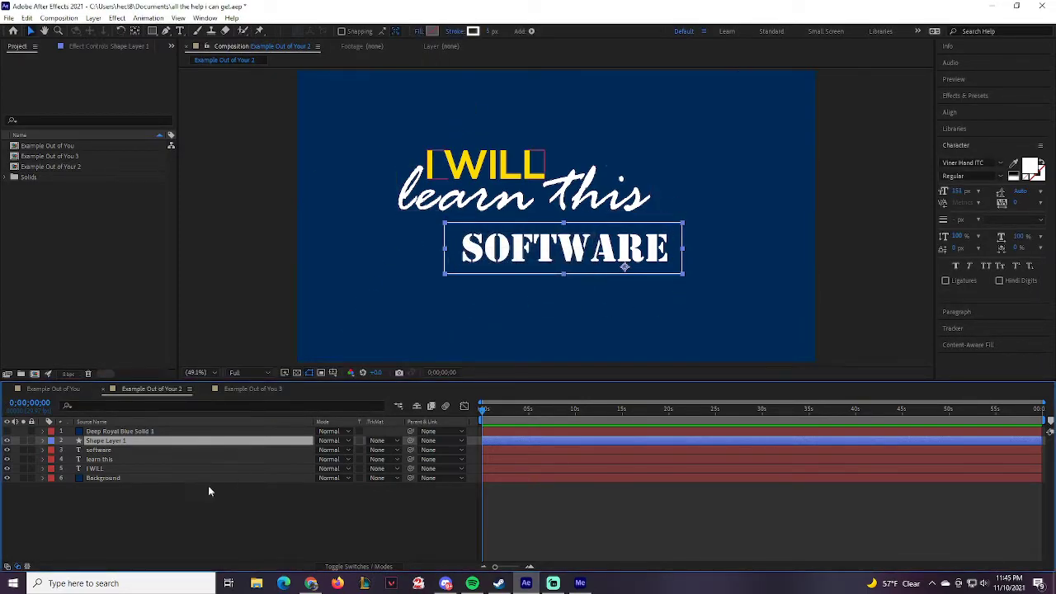
click(126, 511)
click(116, 432)
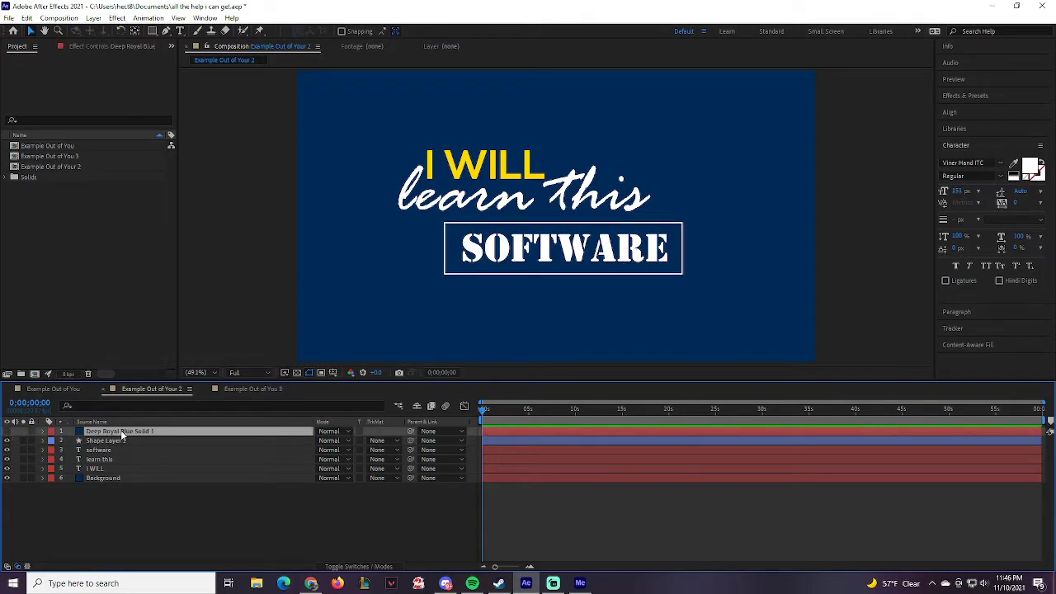
right_click(111, 521)
mouse_move(166, 388)
click(285, 417)
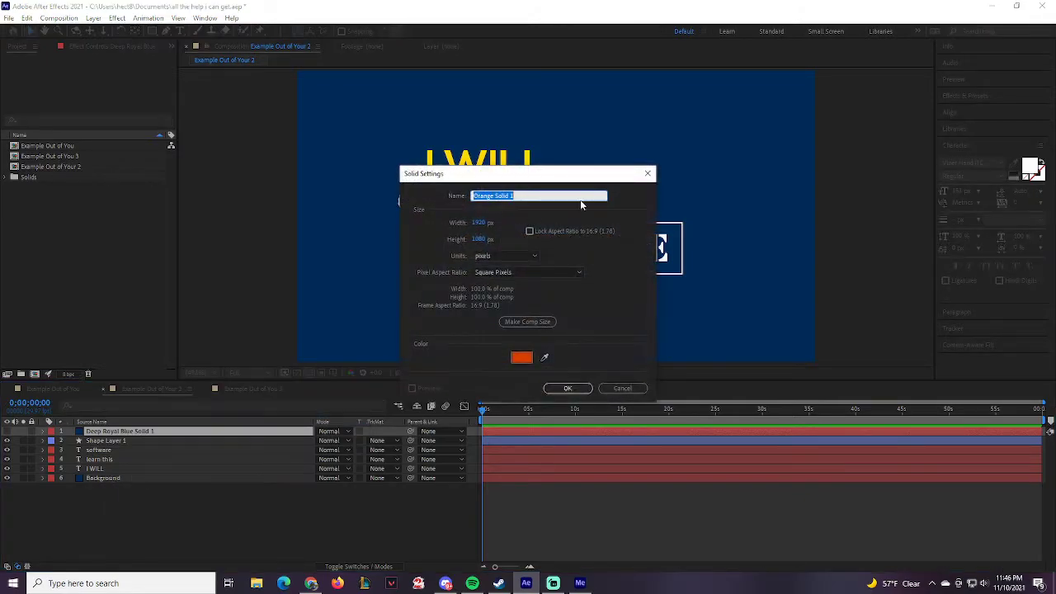
click(622, 388)
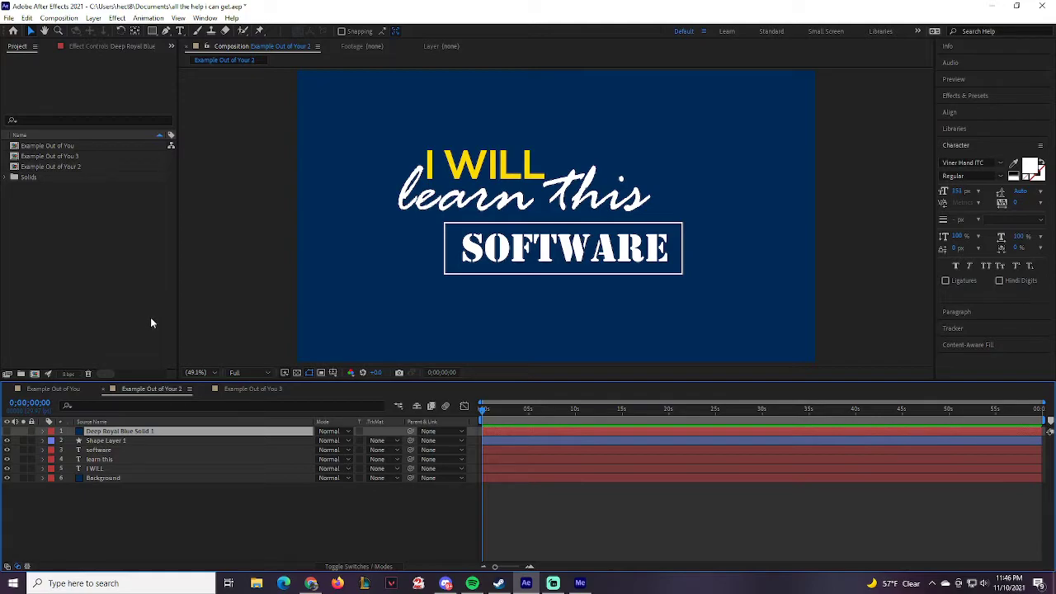
Step: Hide Shape Layer 1, software and learn this, leaving I WILL and Background visible
mouse_move(310, 583)
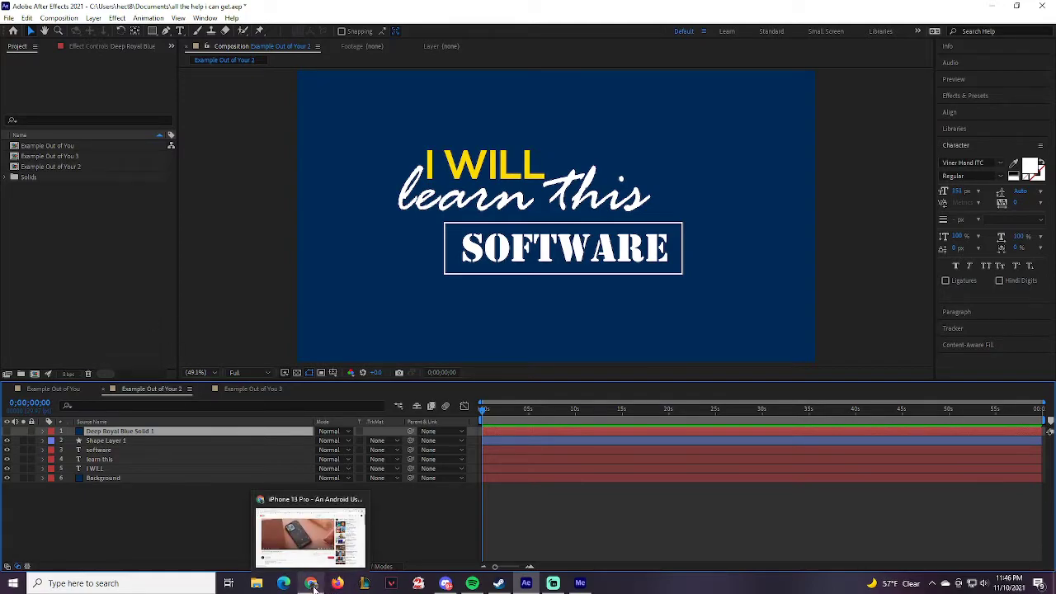
click(65, 469)
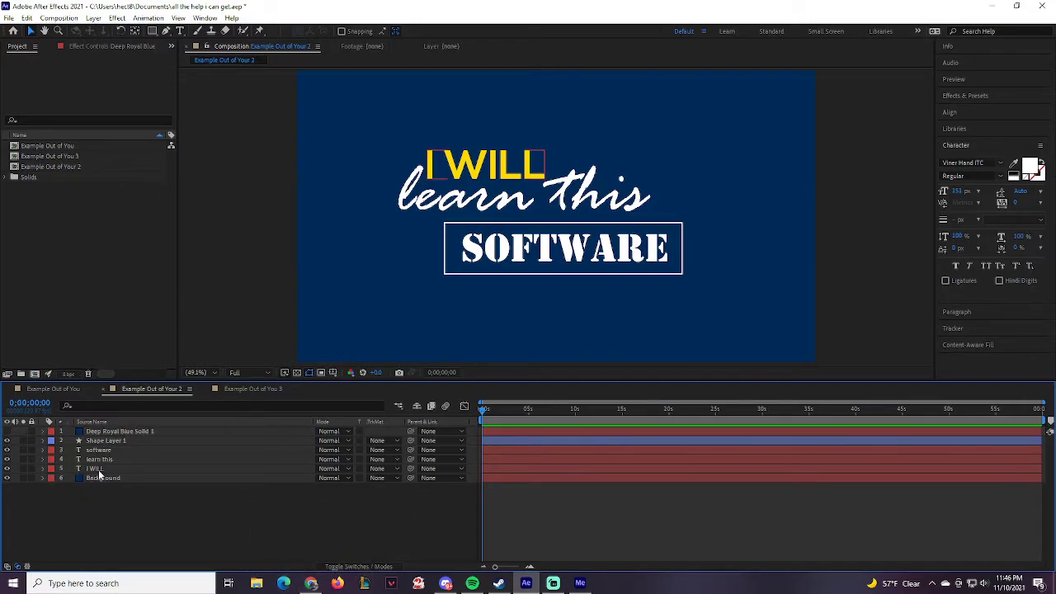
drag(6, 431, 7, 460)
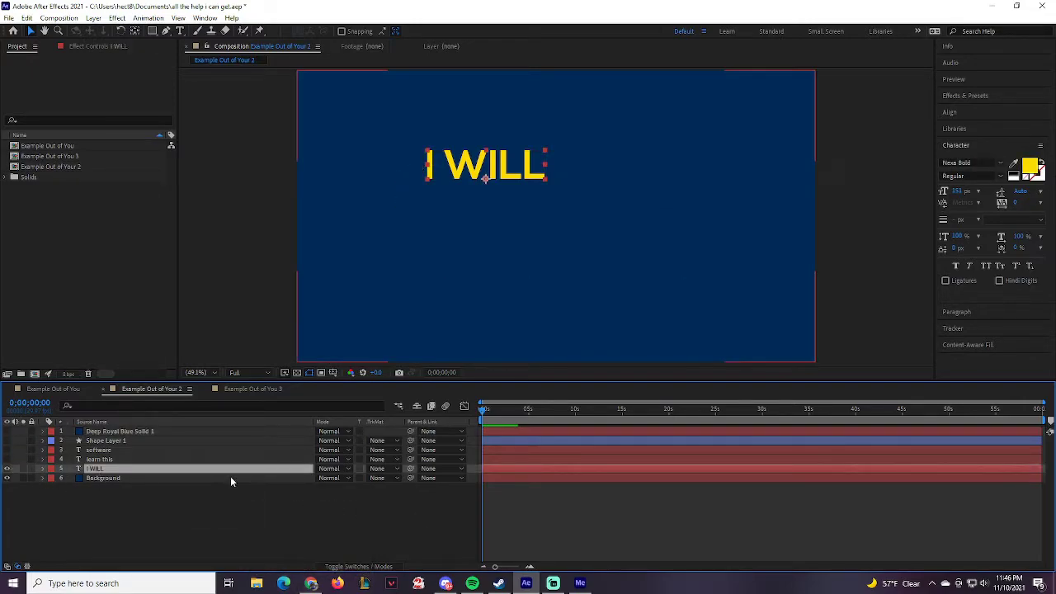
Step: Add a Scale keyframe of 0% to the I WILL layer at the start of the composition
click(42, 469)
click(52, 478)
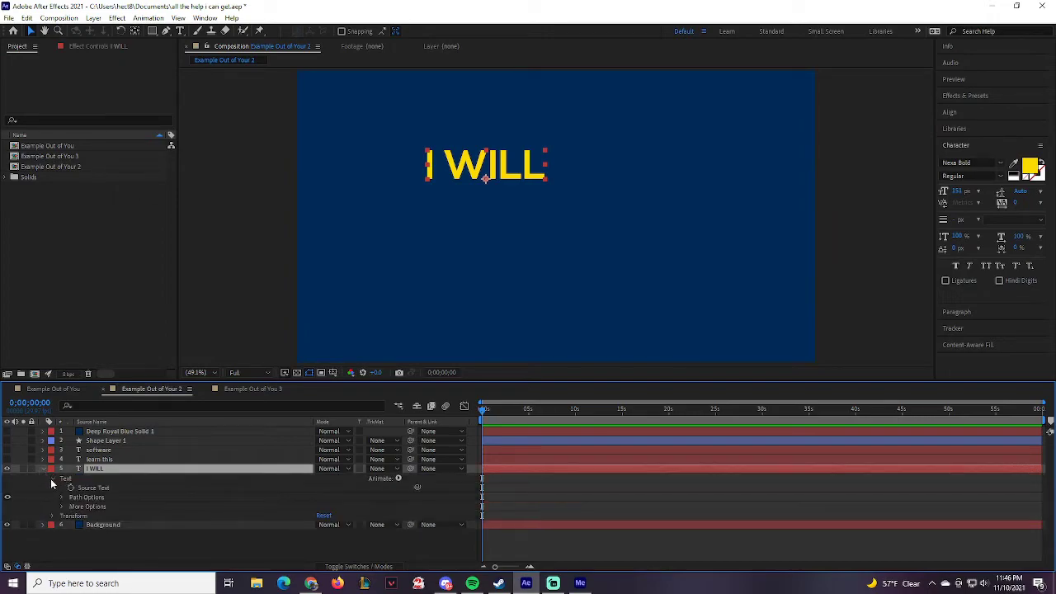
click(53, 516)
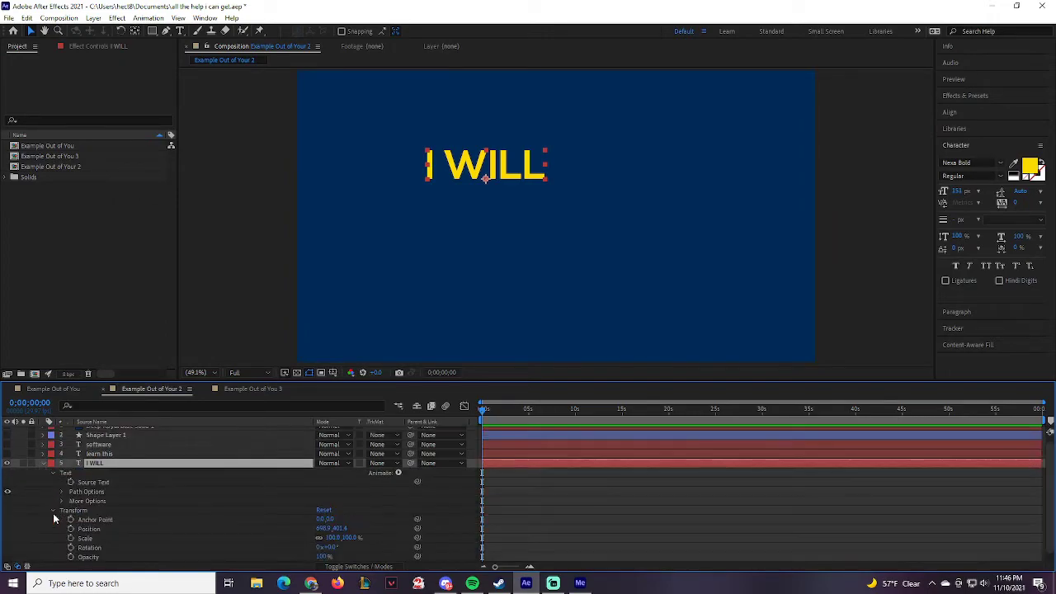
scroll(84, 500, down, 1)
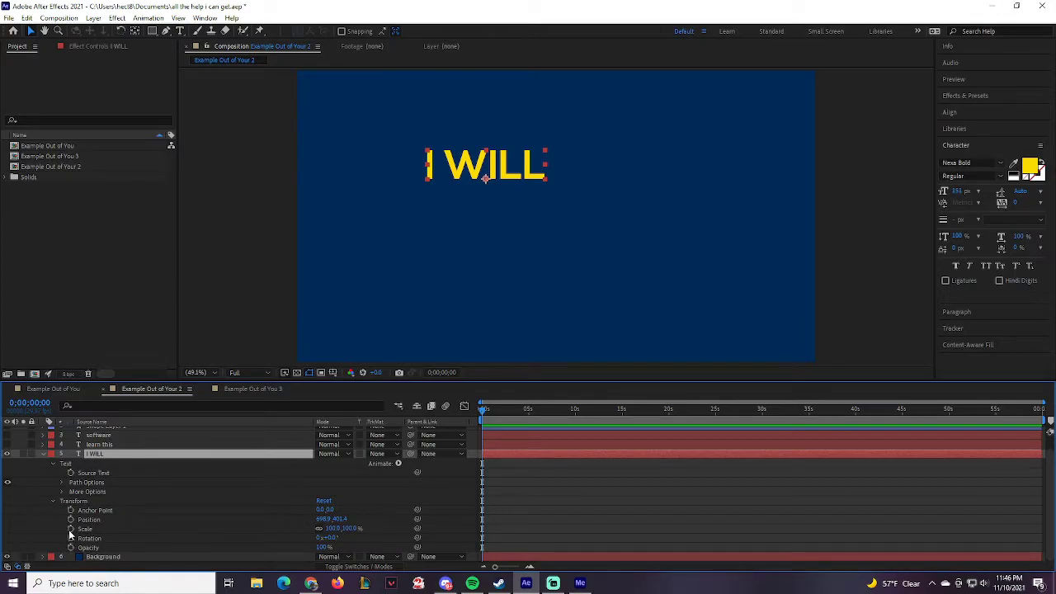
click(70, 529)
click(333, 528)
text(00.0)
key(Return)
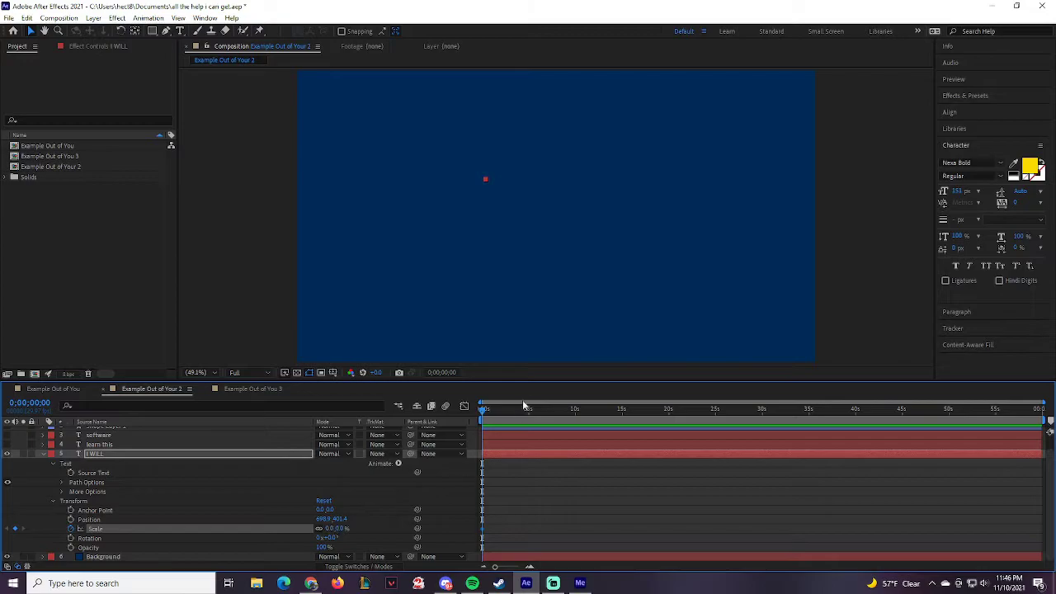
Step: Add a second Scale keyframe of 100% to the I WILL layer at 0;00;00;25
click(30, 404)
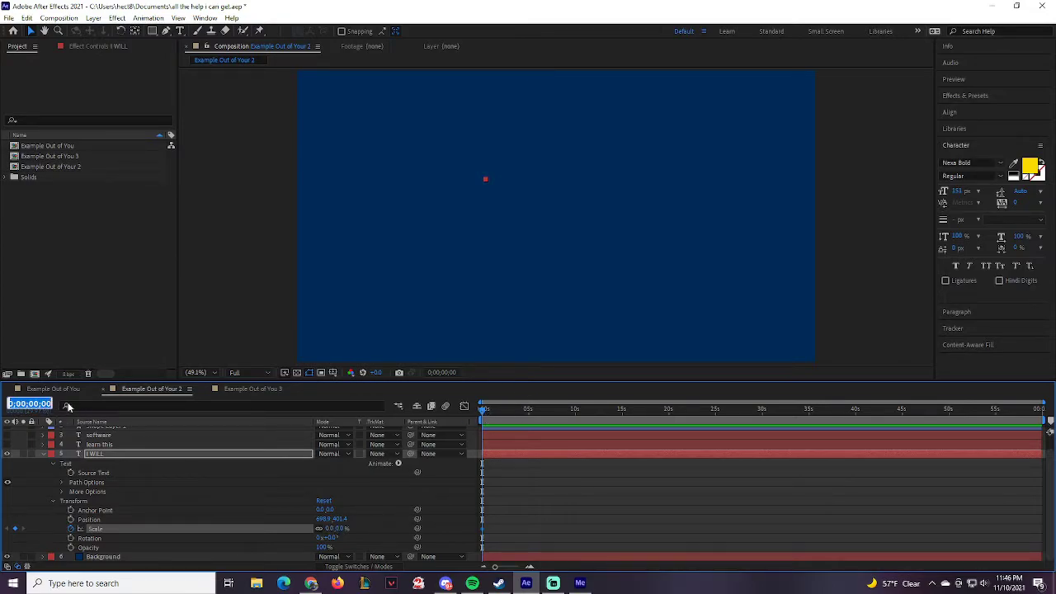
text(25)
key(Return)
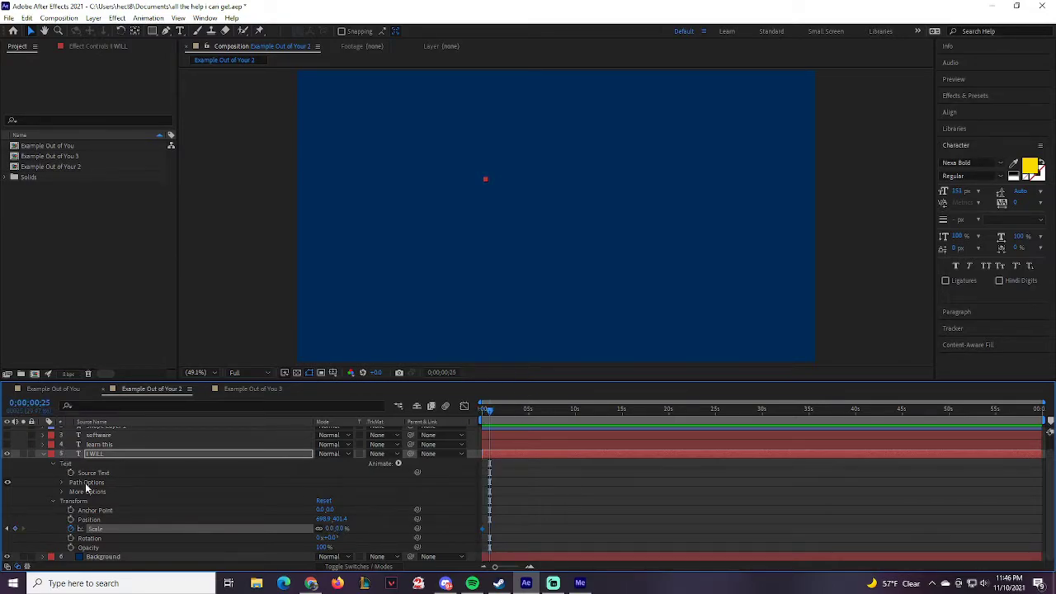
click(328, 528)
text(100)
key(Return)
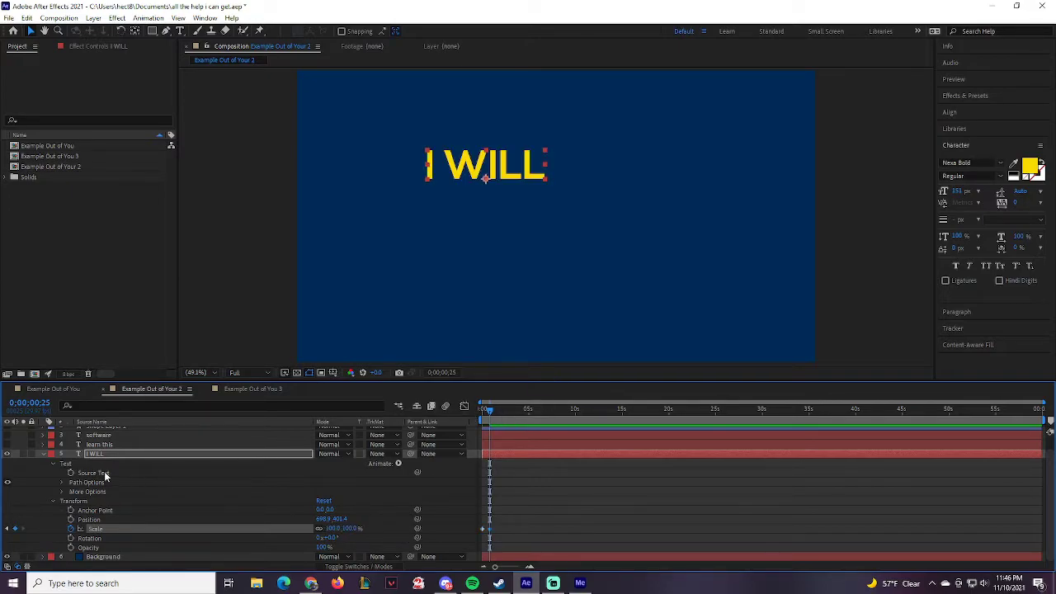
Step: Make the learn this layer visible and add Position and Opacity keyframes to it at 0;00;00;25
click(42, 455)
click(45, 458)
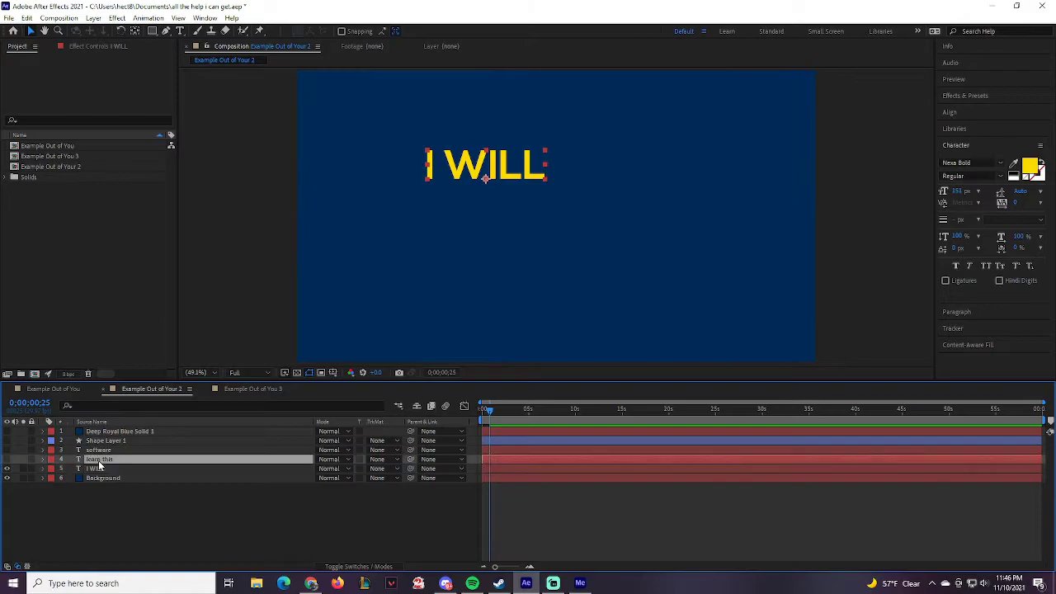
click(7, 459)
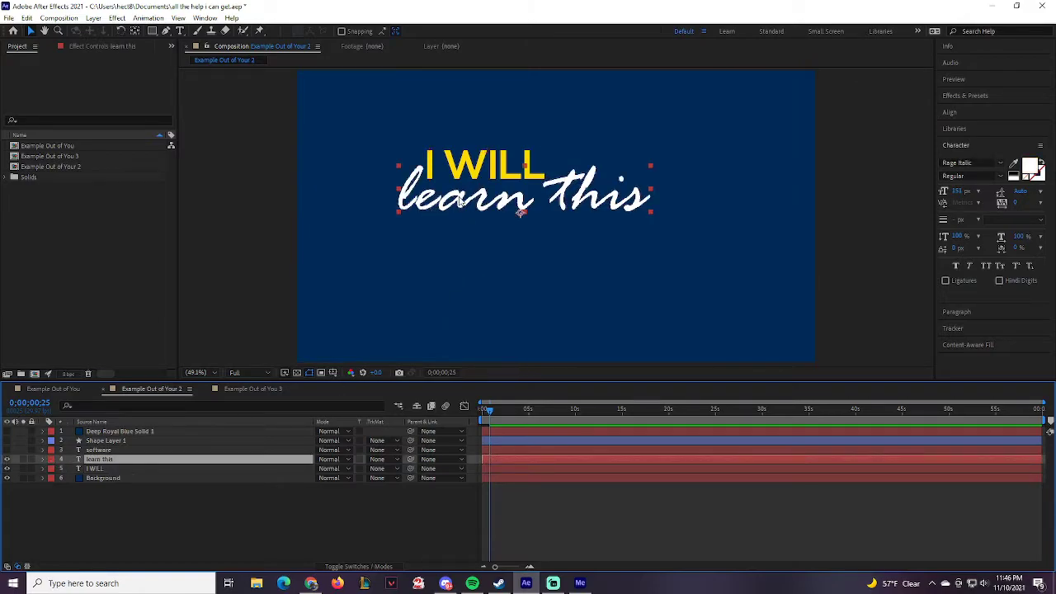
click(44, 459)
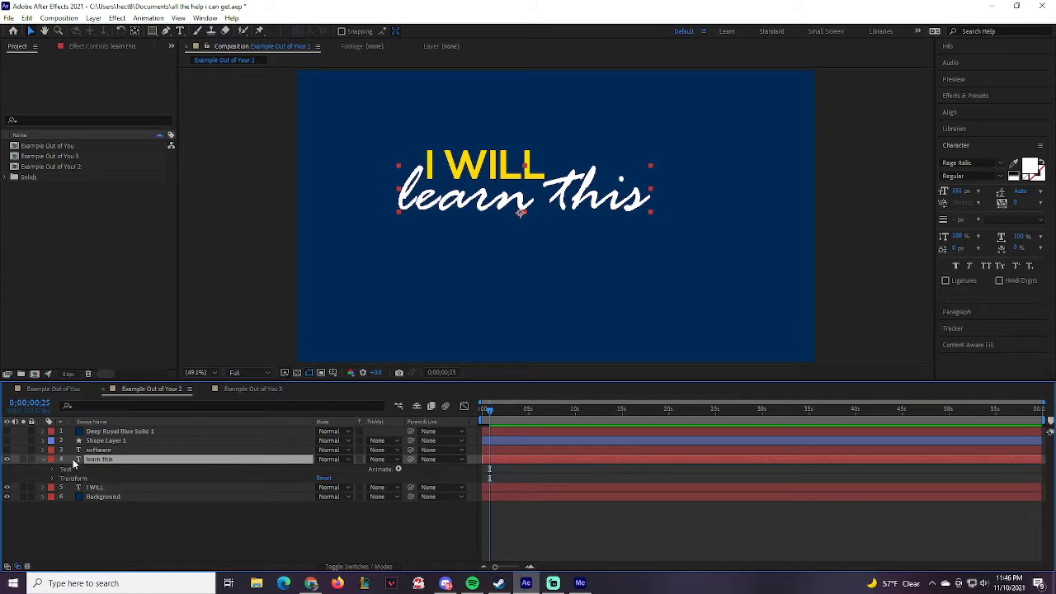
click(44, 460)
key(p)
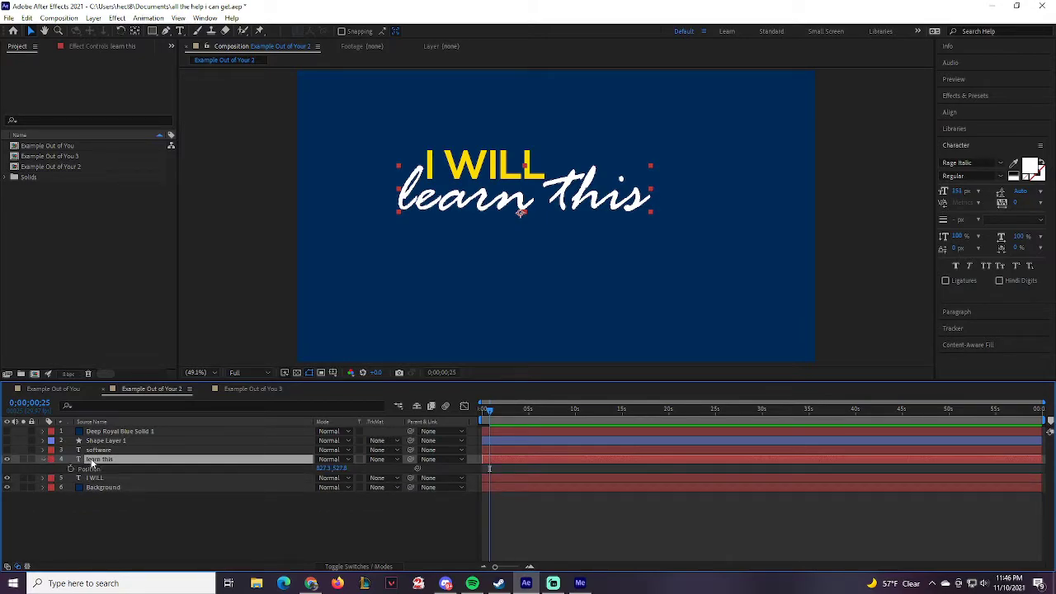
key(shift+t)
click(71, 469)
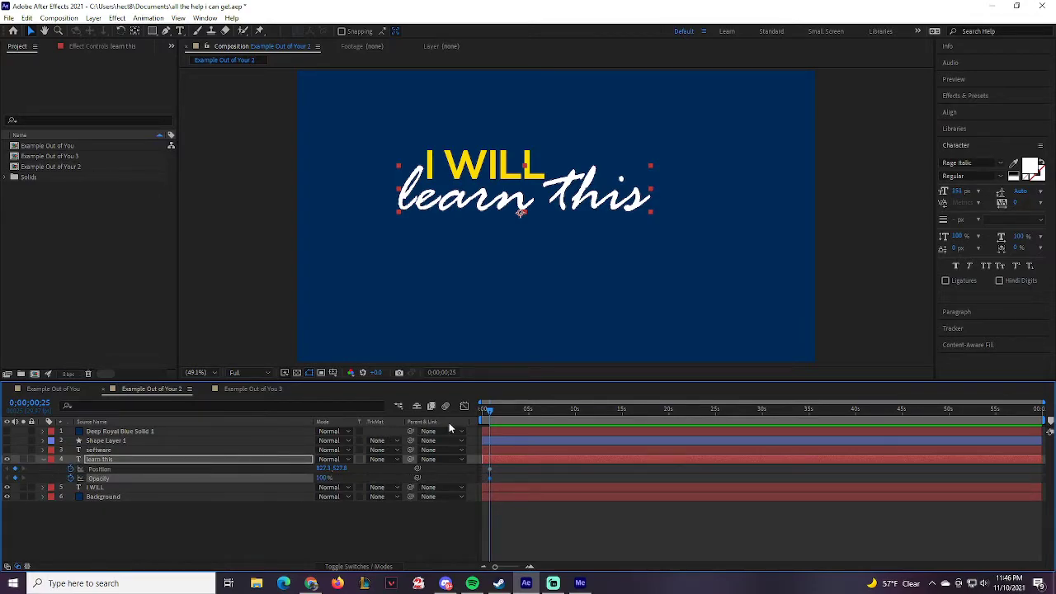
Step: Add second Position and Opacity keyframes to the learn this layer at 0;00;01;10, keeping its current values
click(30, 403)
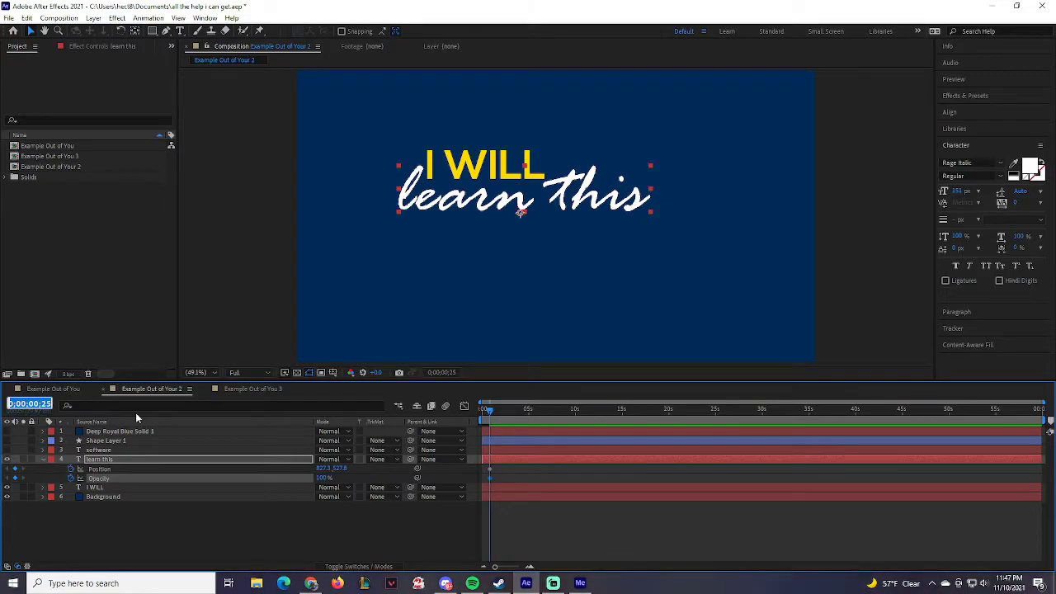
text(110)
key(Return)
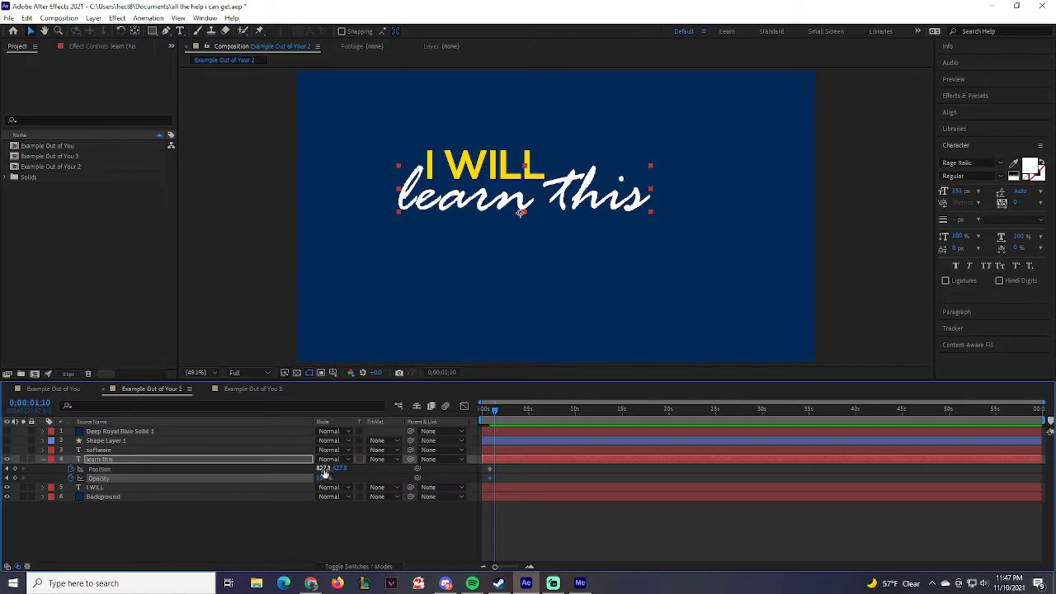
click(7, 469)
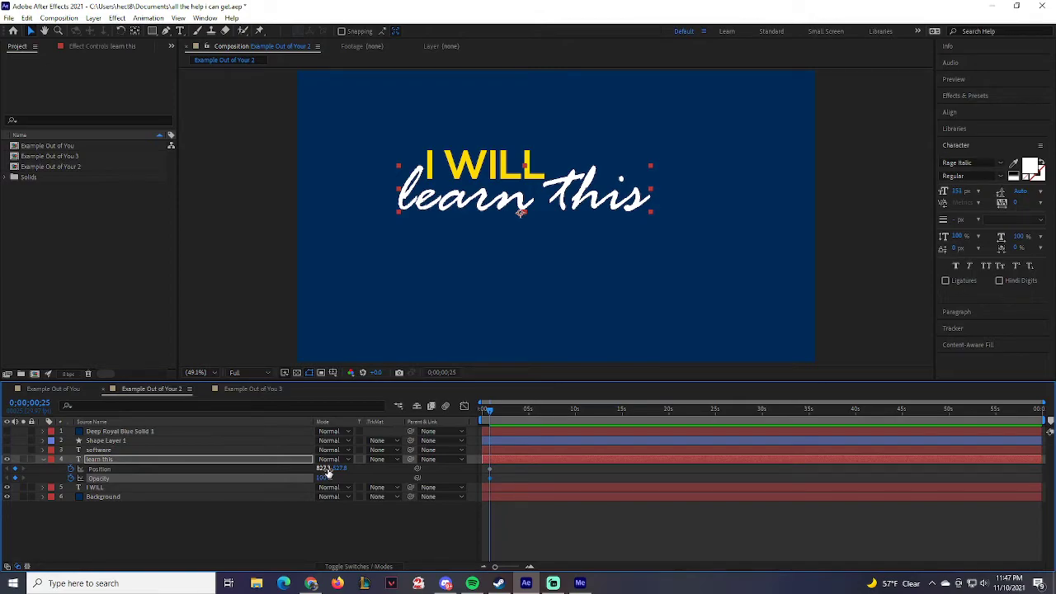
click(29, 403)
text(110)
key(Return)
click(15, 478)
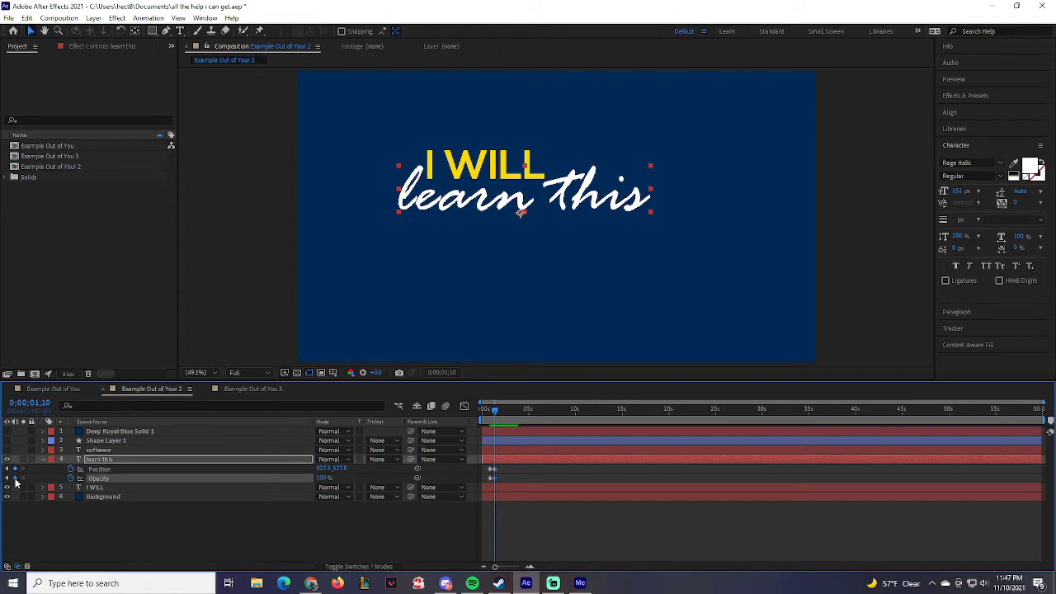
Step: At the learn this layer's first keyframes, shift its X position to about 323.3 and set Opacity to 0%
click(6, 469)
drag(321, 469, 24, 459)
click(319, 477)
text(0)
key(Return)
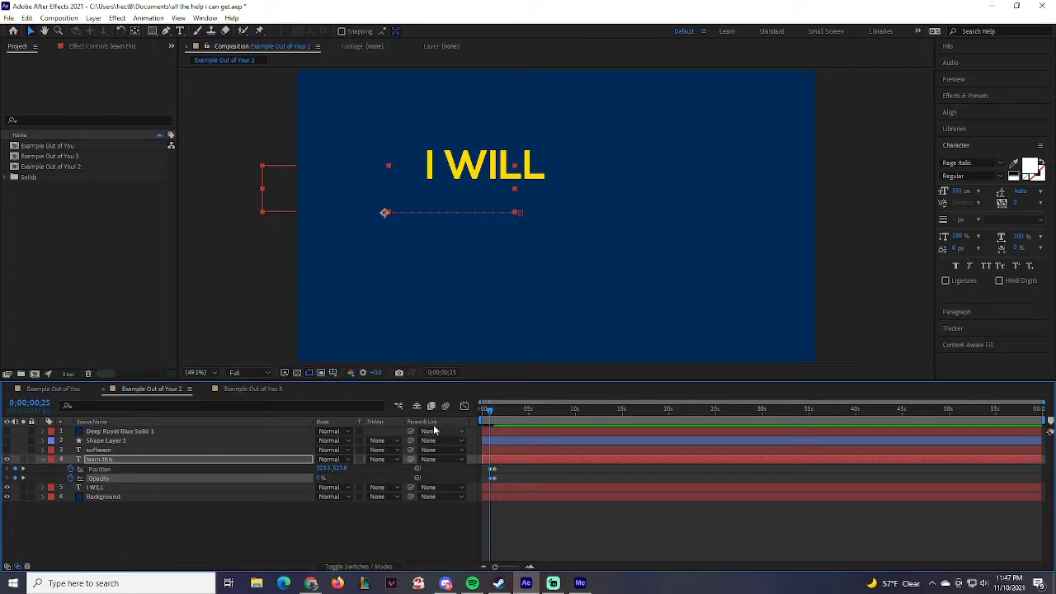
Step: Preview the I WILL and learn this animations from the start of the composition
drag(490, 416, 471, 421)
key(space)
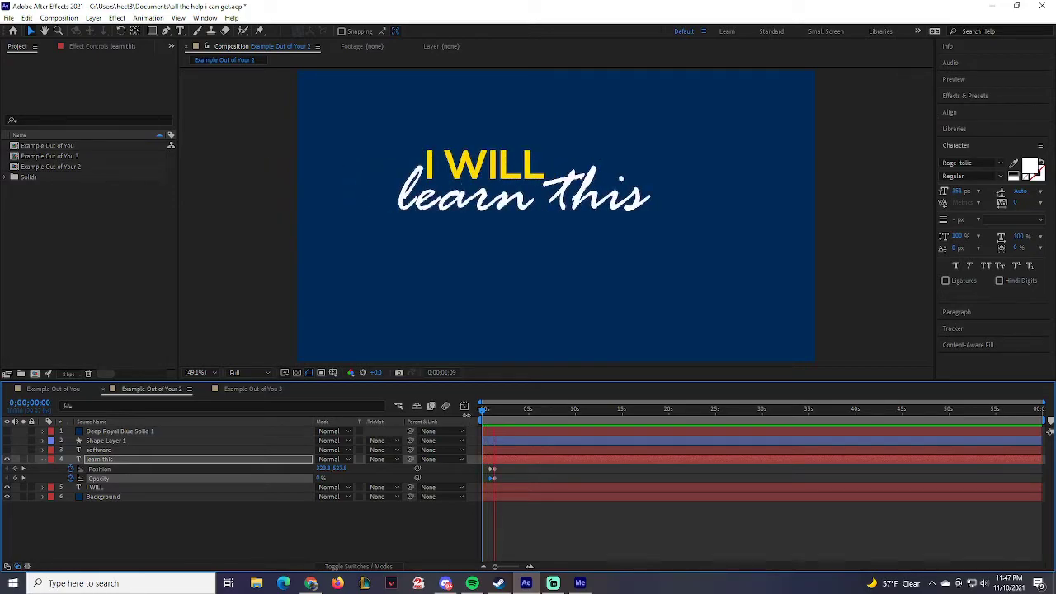
key(space)
drag(495, 409, 494, 409)
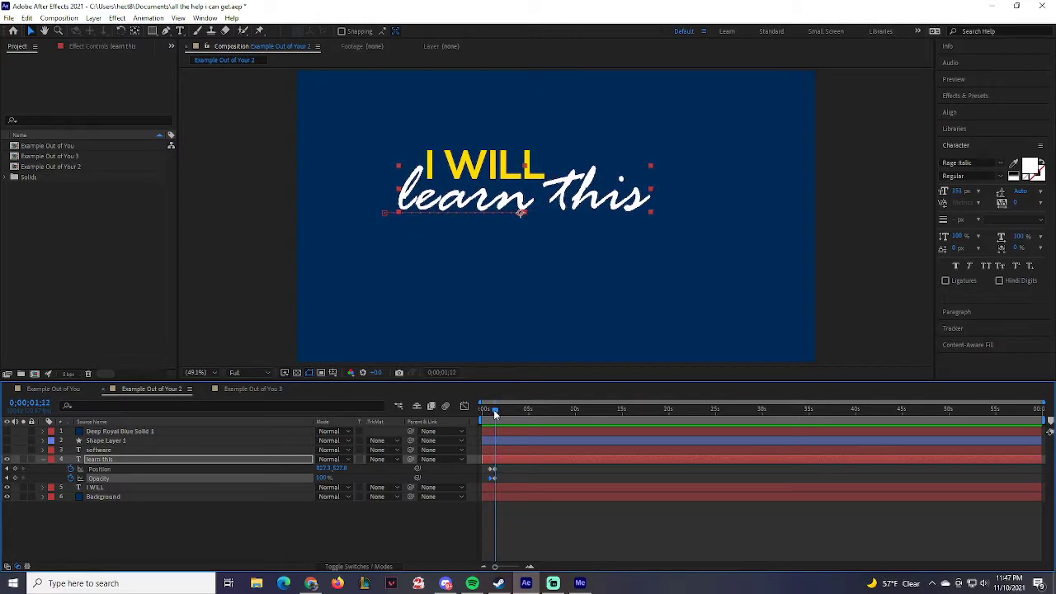
Step: Make the software layer visible and move the current time to 0;00;01;11
click(42, 460)
click(7, 450)
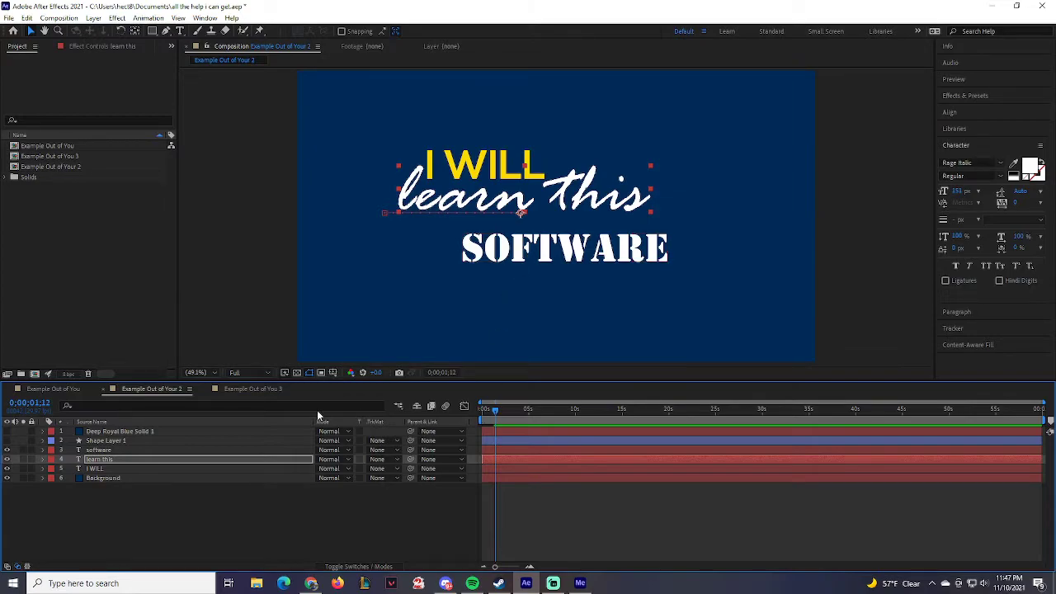
click(492, 409)
drag(492, 410, 495, 409)
Step: Browse to the Animate In group of the text animation presets
click(975, 98)
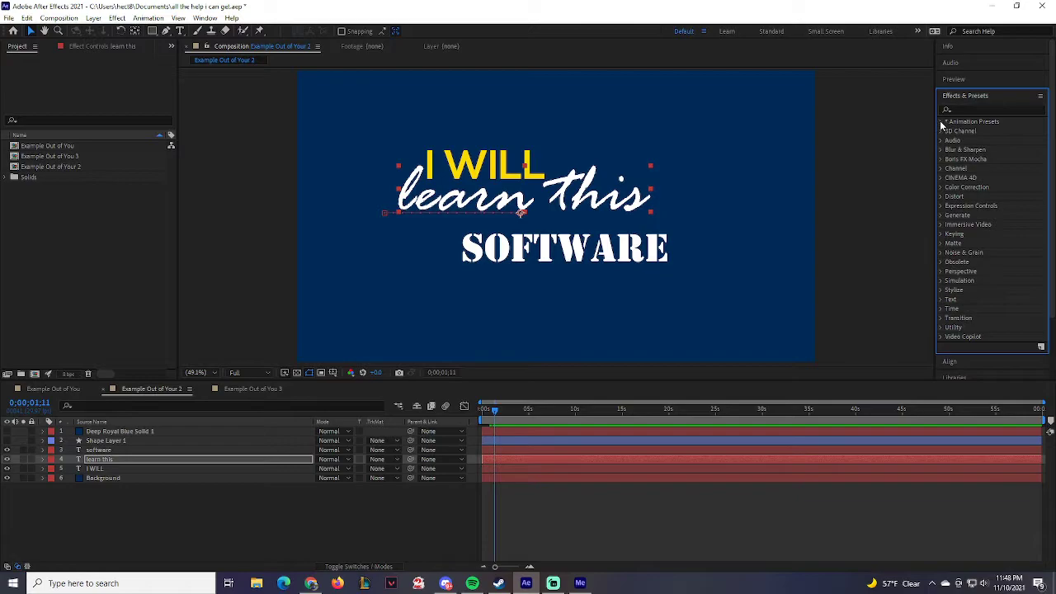
click(941, 122)
click(951, 205)
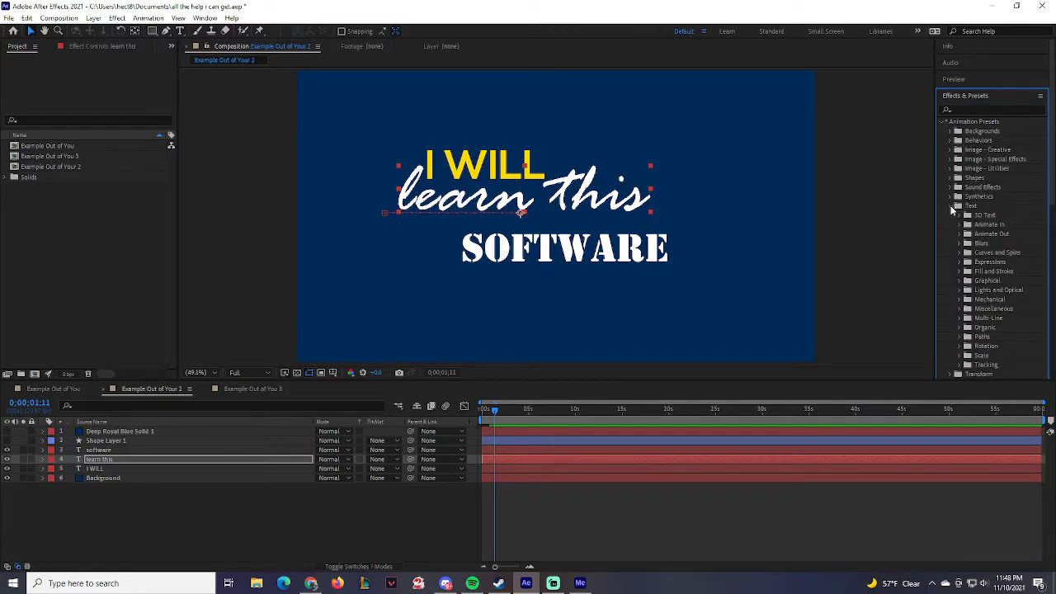
click(958, 224)
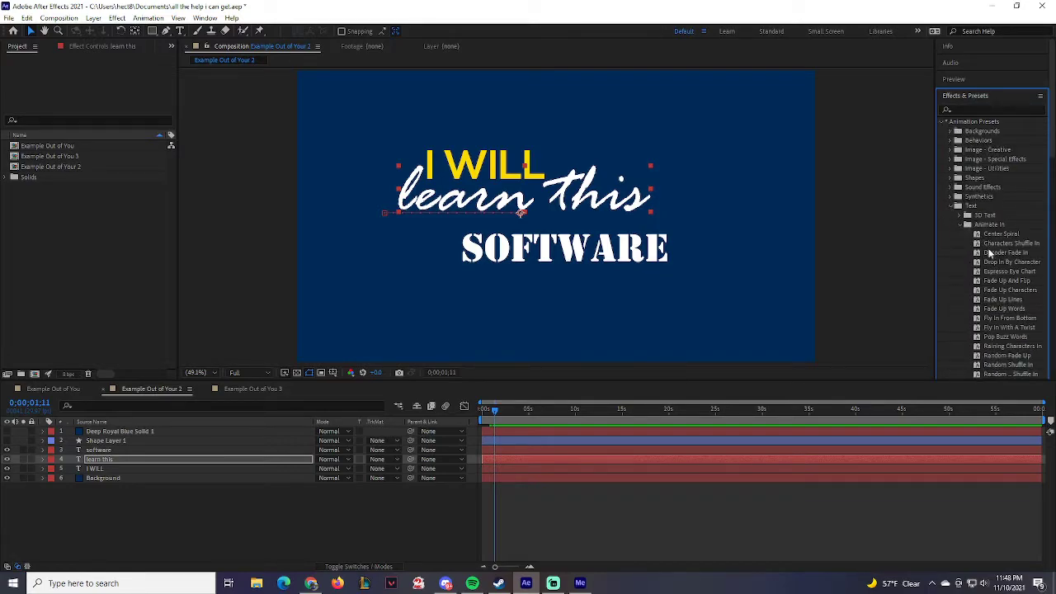
scroll(976, 308, down, 1)
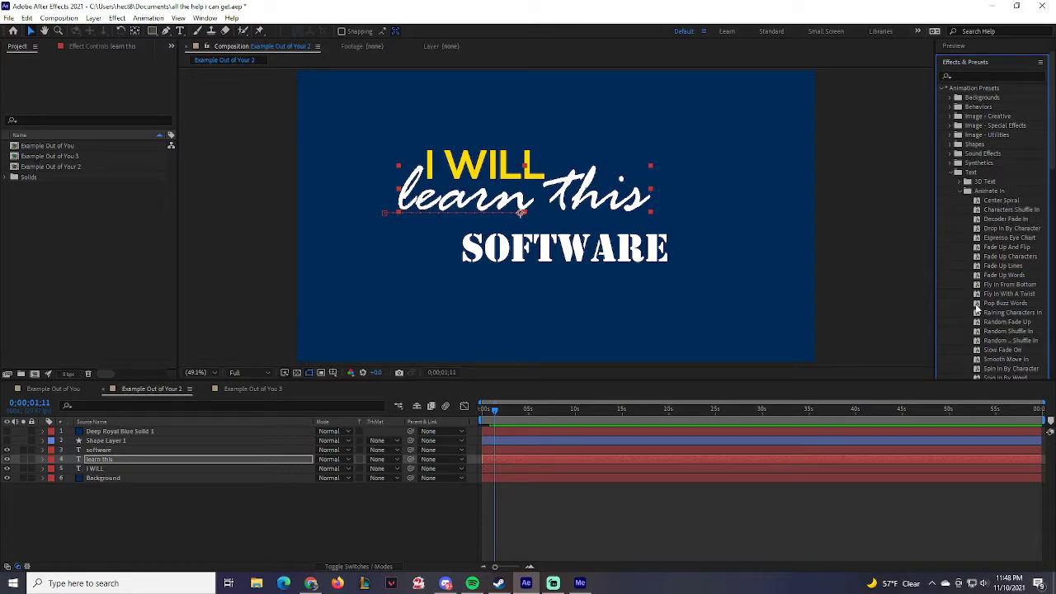
Step: Try the Pop Buzz Words preset on the SOFTWARE text, preview it, and undo it
drag(1008, 302, 623, 276)
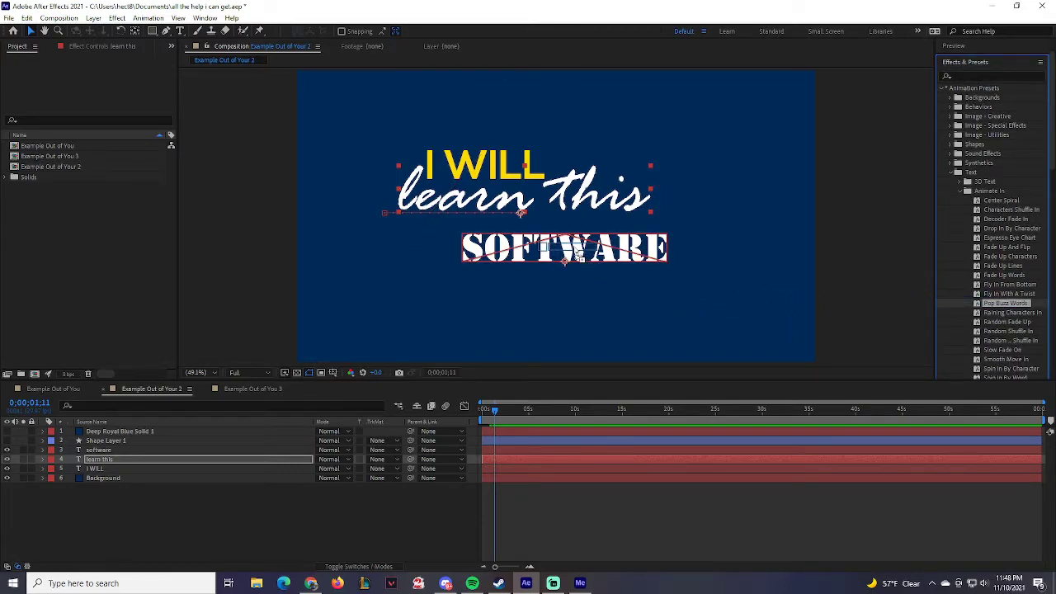
key(space)
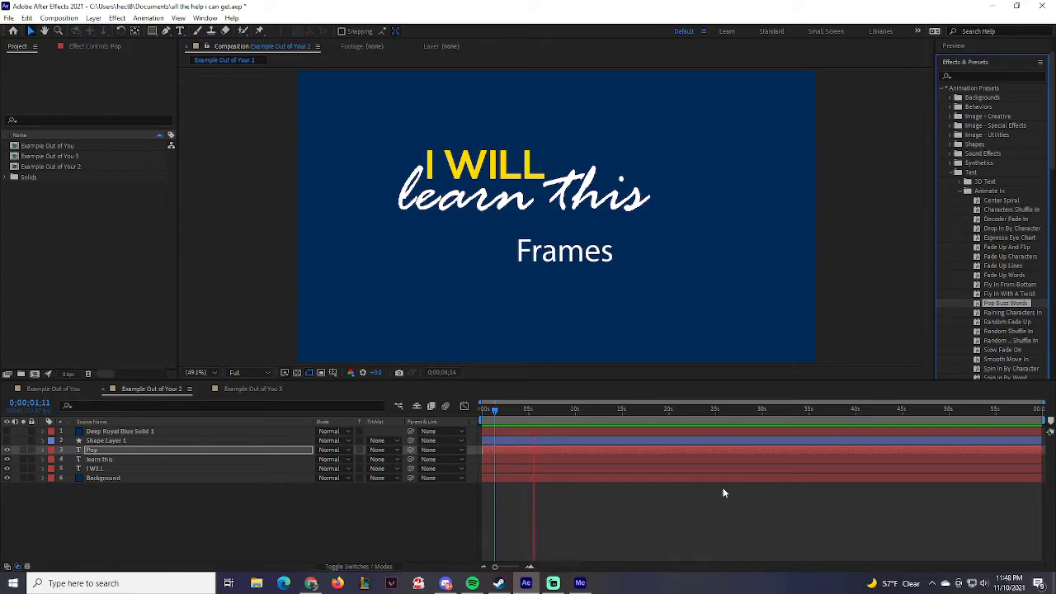
key(space)
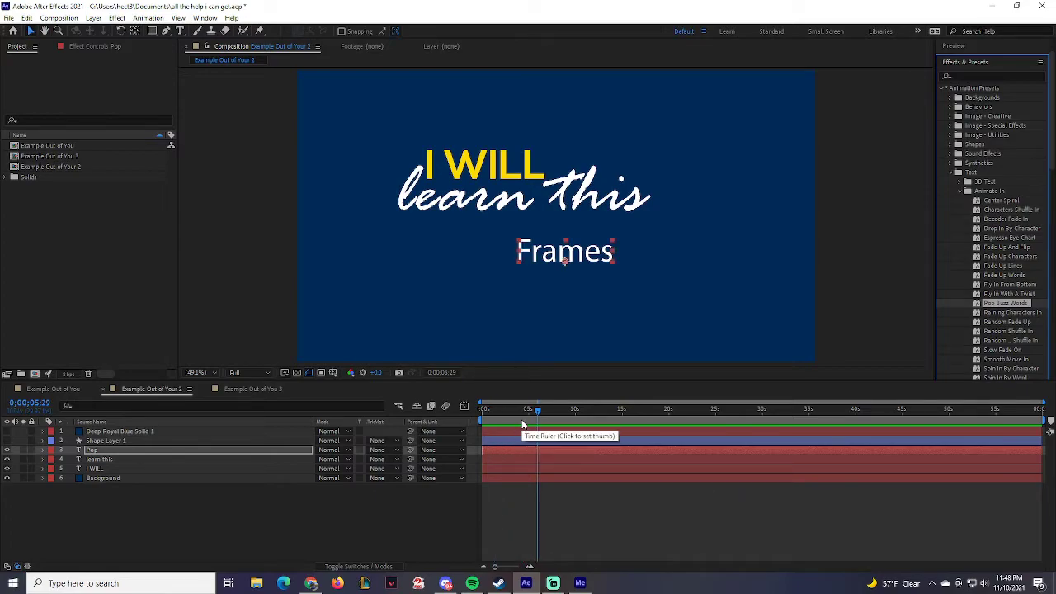
key(ctrl+z)
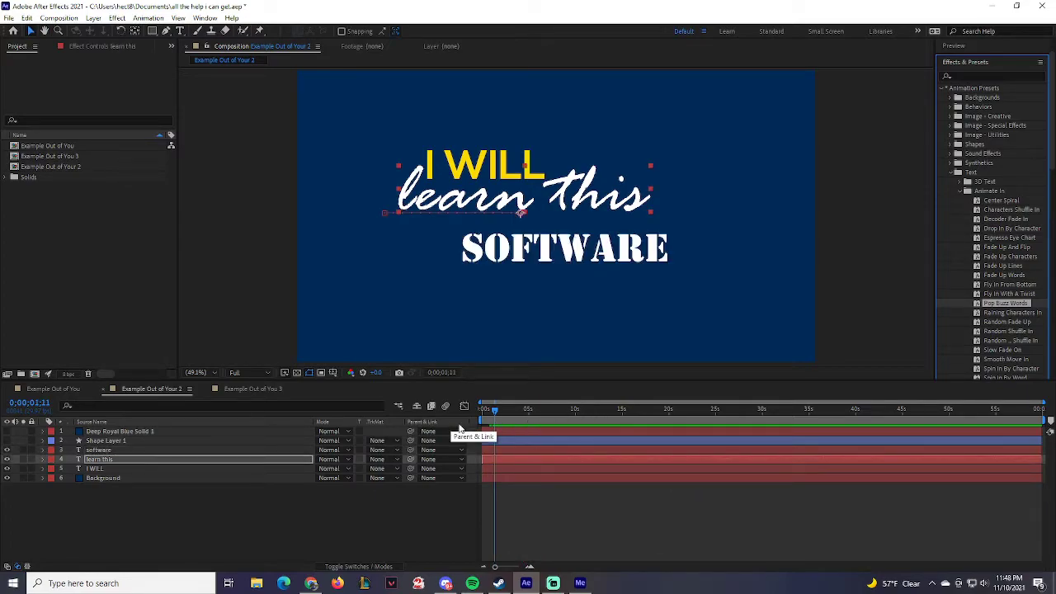
Step: Apply the Smooth Move In preset to the software layer at 0;00;01;11 and preview the animation from the start
scroll(995, 347, down, 1)
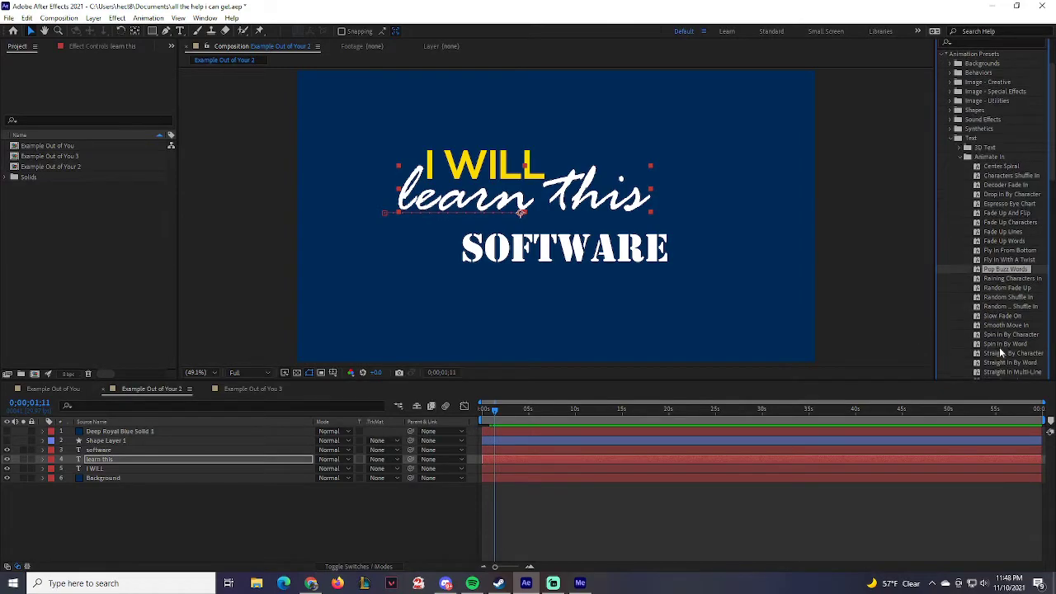
drag(1018, 330, 106, 452)
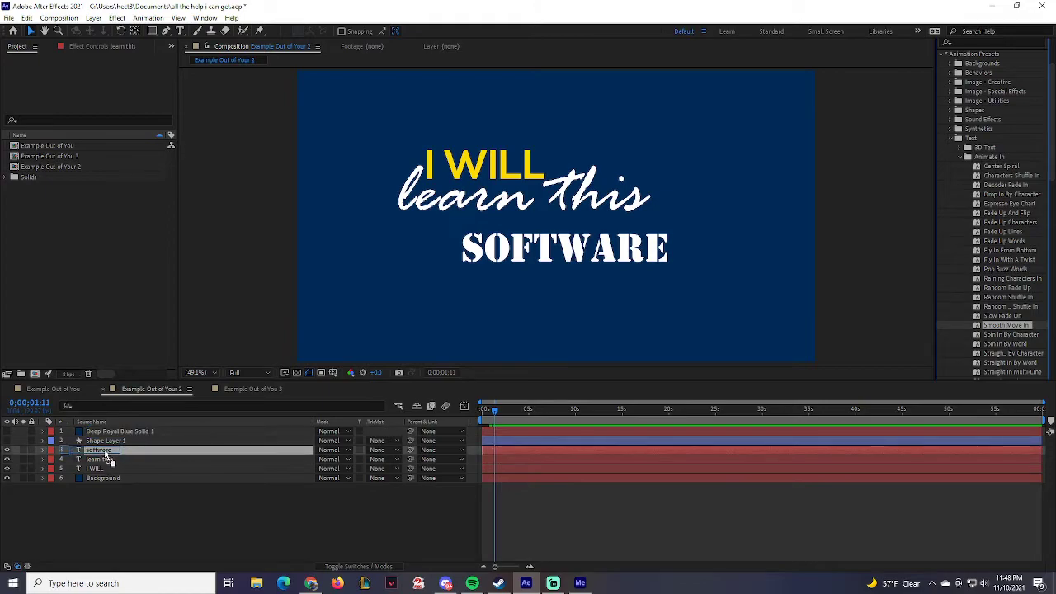
key(space)
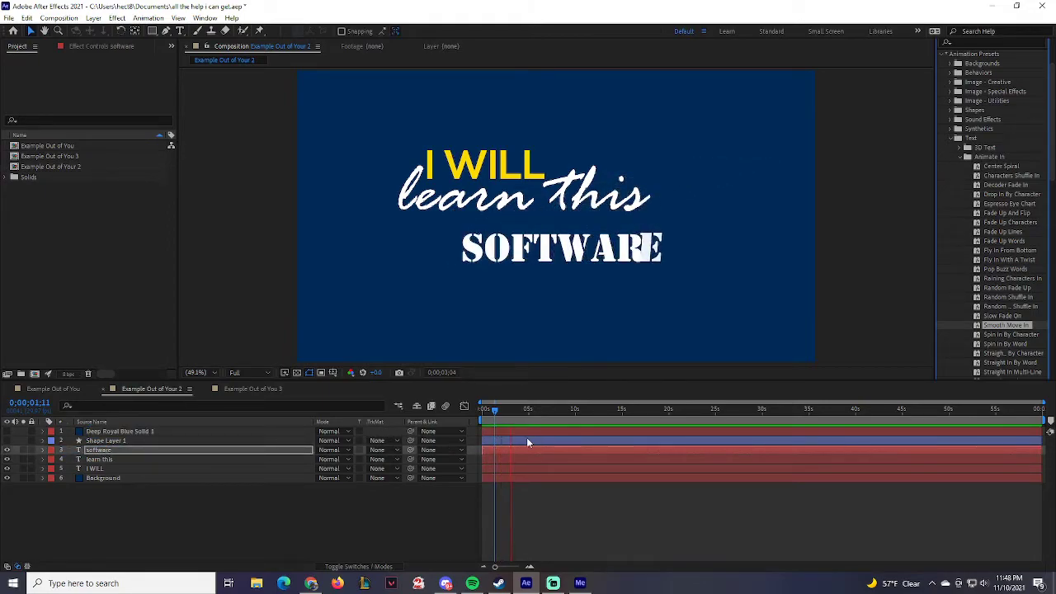
drag(519, 412, 434, 414)
key(space)
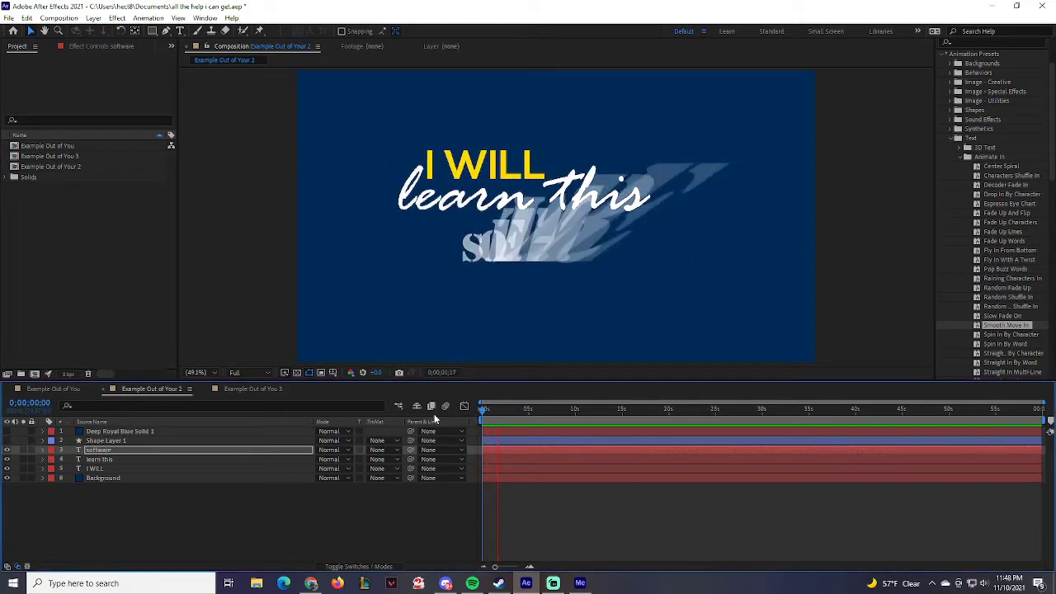
key(space)
mouse_move(509, 410)
mouse_down()
mouse_move(484, 411)
mouse_move(511, 414)
mouse_up()
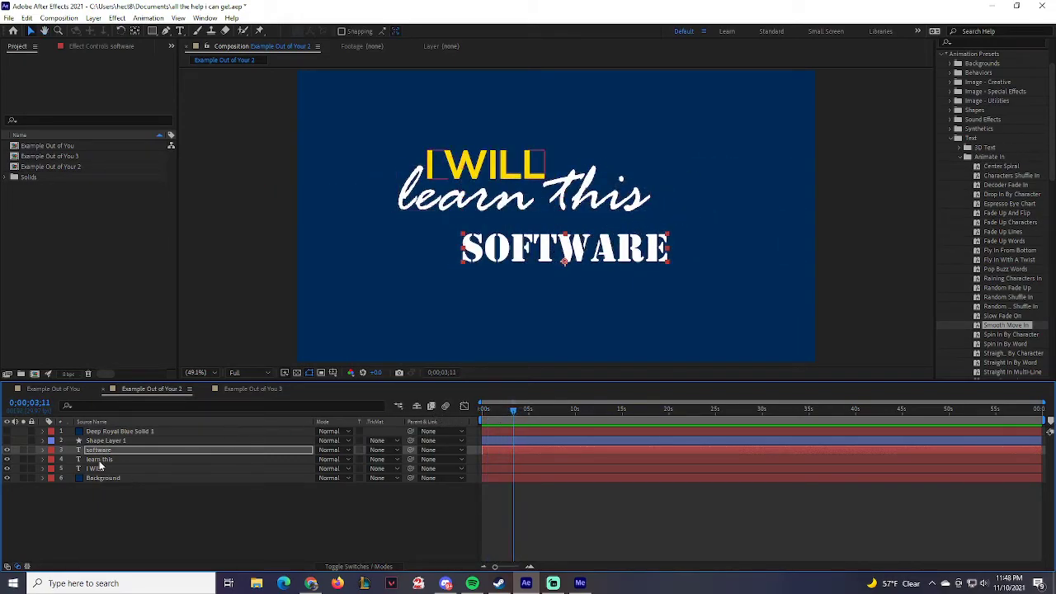
Step: Reveal the keyframed properties of the software, learn this and I WILL layers to compare their timing
key(u)
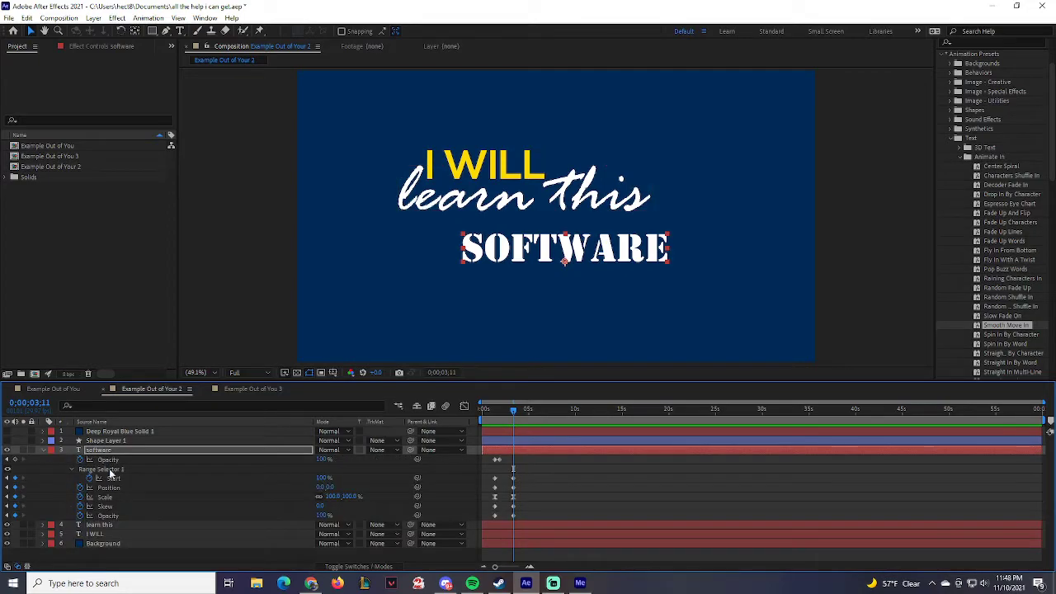
click(109, 525)
key(u)
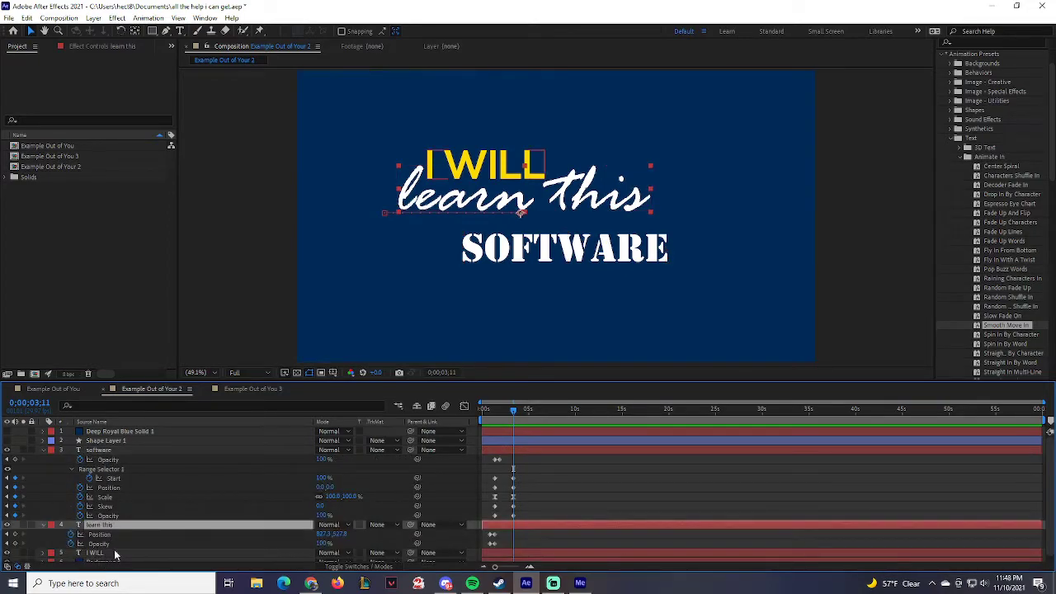
click(97, 551)
key(u)
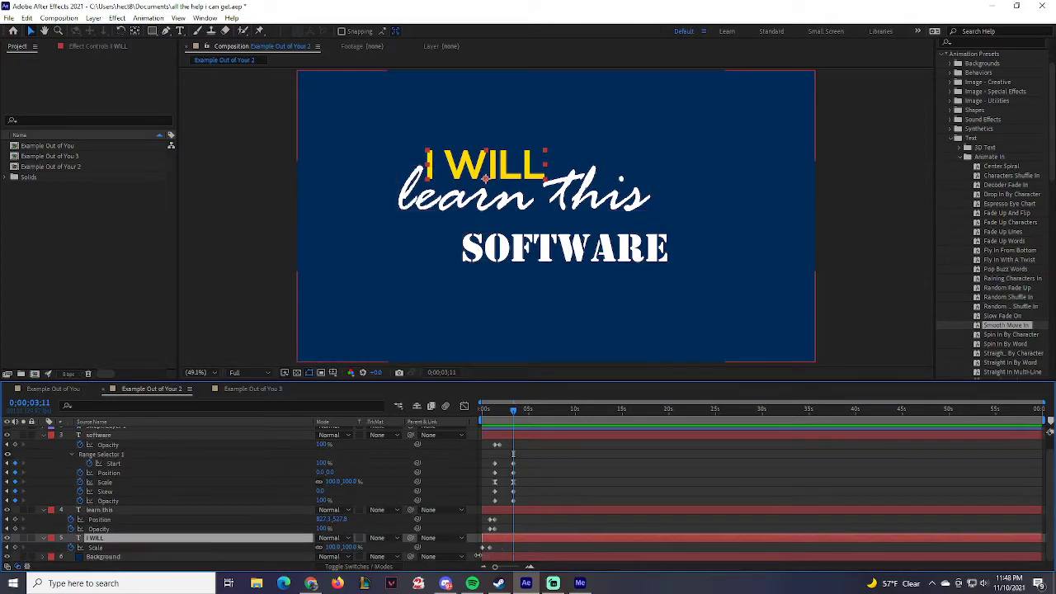
scroll(520, 466, up, 2)
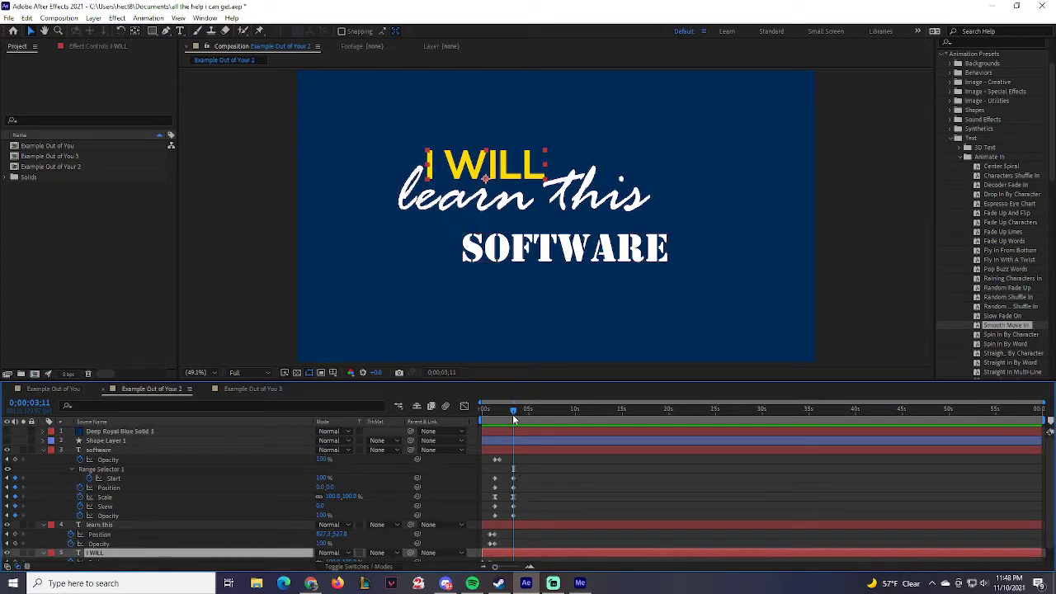
Step: At 0;00;03;12, make Shape Layer 1 visible, add Trim Paths to its contents and expand the Trim Paths properties
mouse_move(513, 410)
mouse_down()
mouse_move(503, 415)
mouse_move(513, 409)
mouse_up()
click(123, 441)
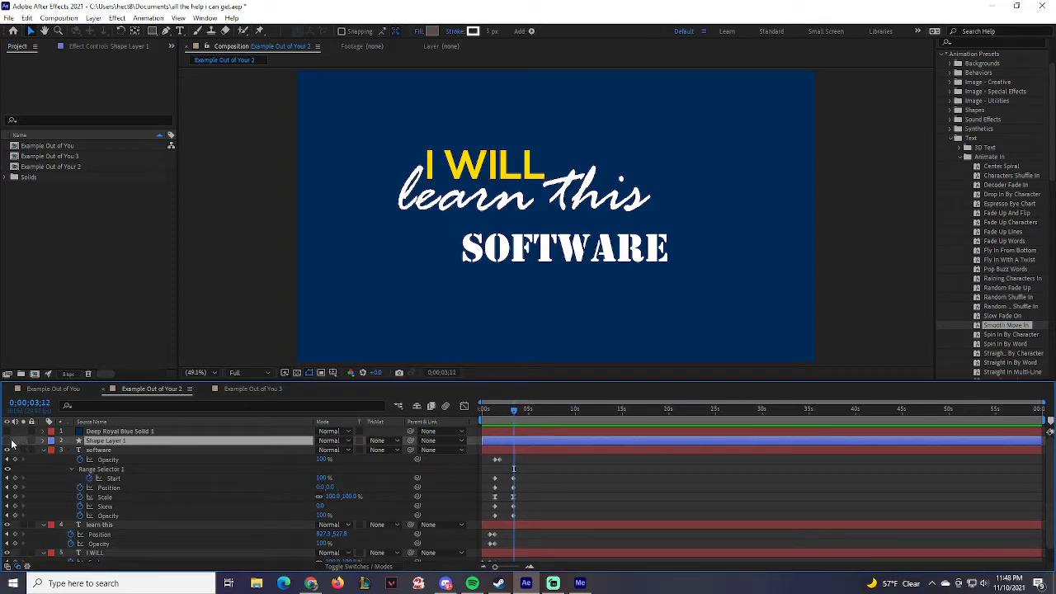
click(50, 440)
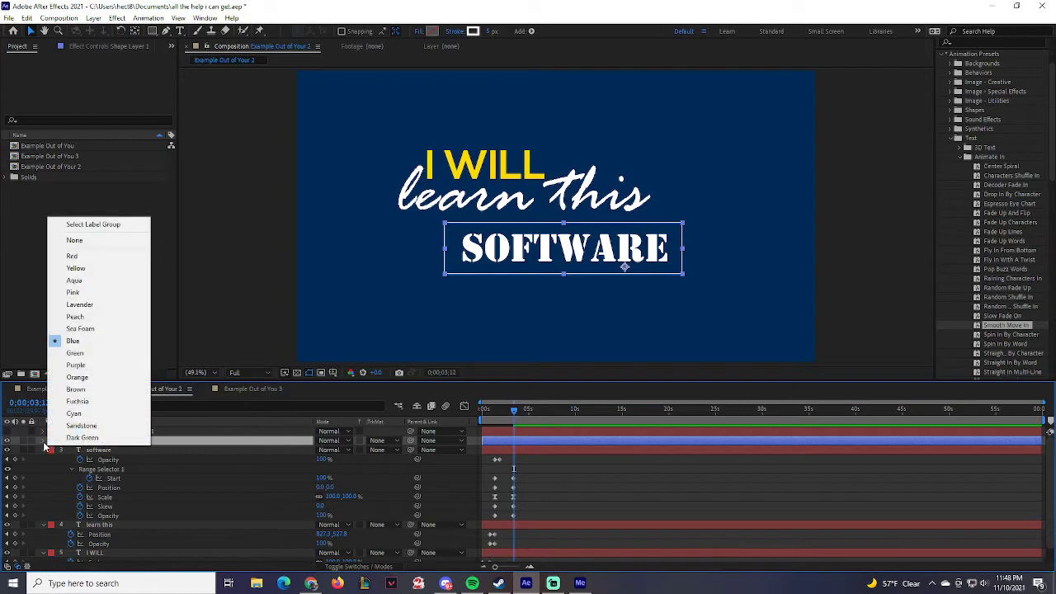
click(44, 440)
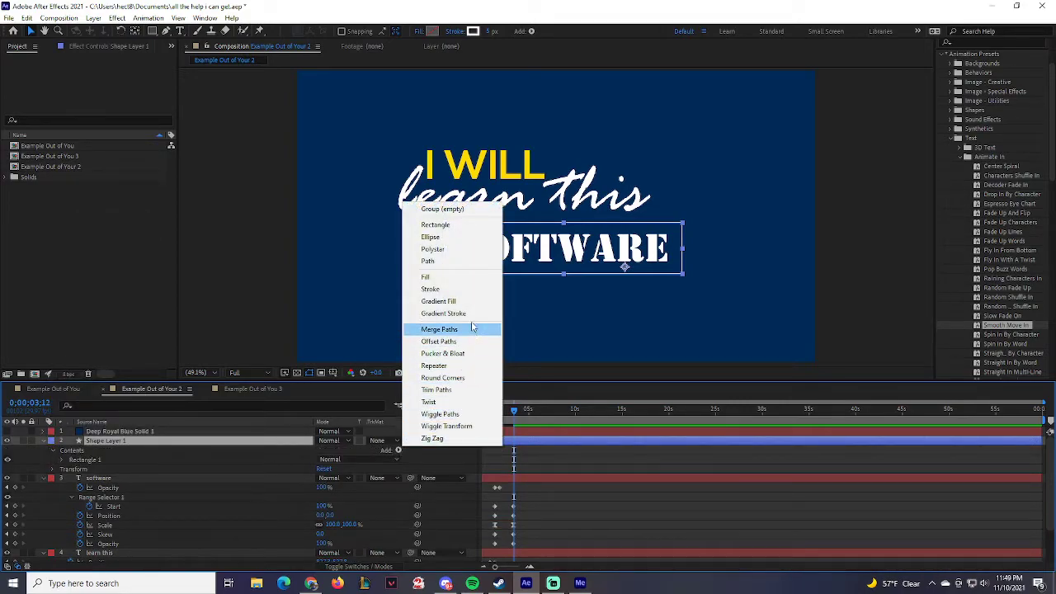
click(435, 389)
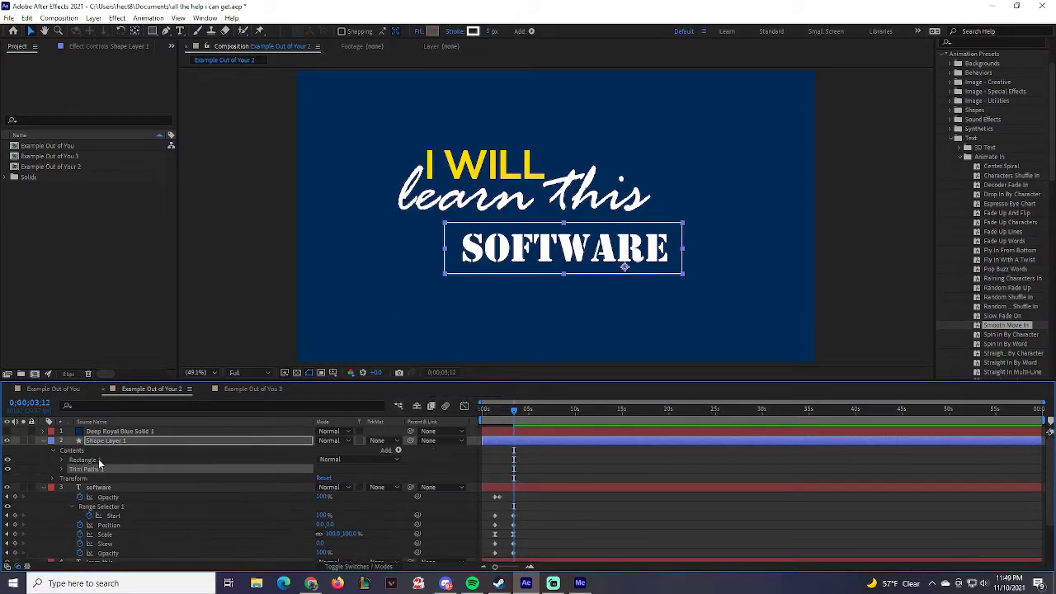
click(62, 471)
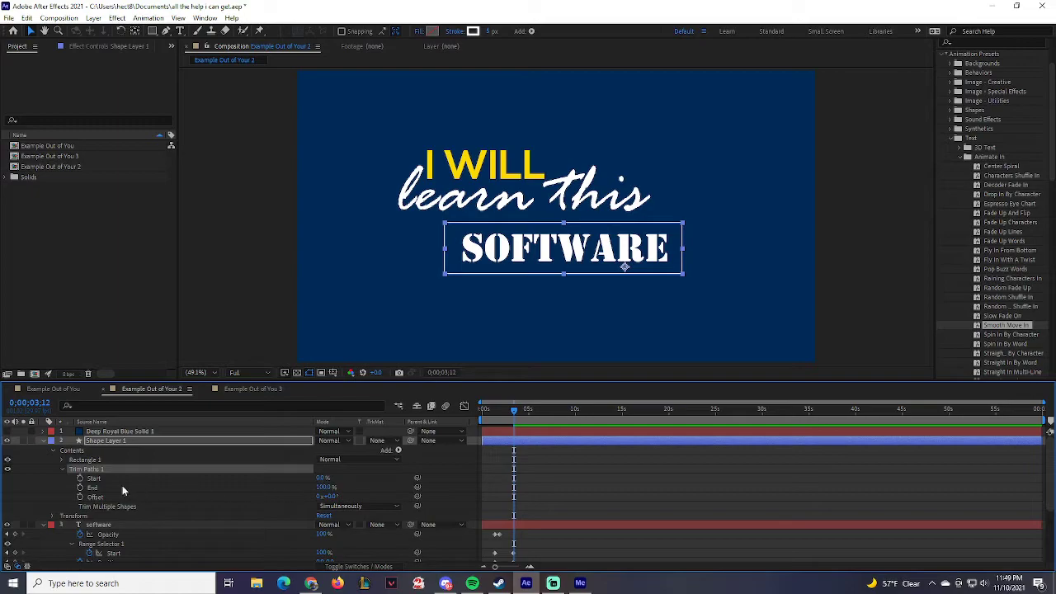
Step: Keyframe the Trim Paths Start from 0% at 0;00;03;12 to 100% at 0;00;04;04 and preview the box animation
click(80, 479)
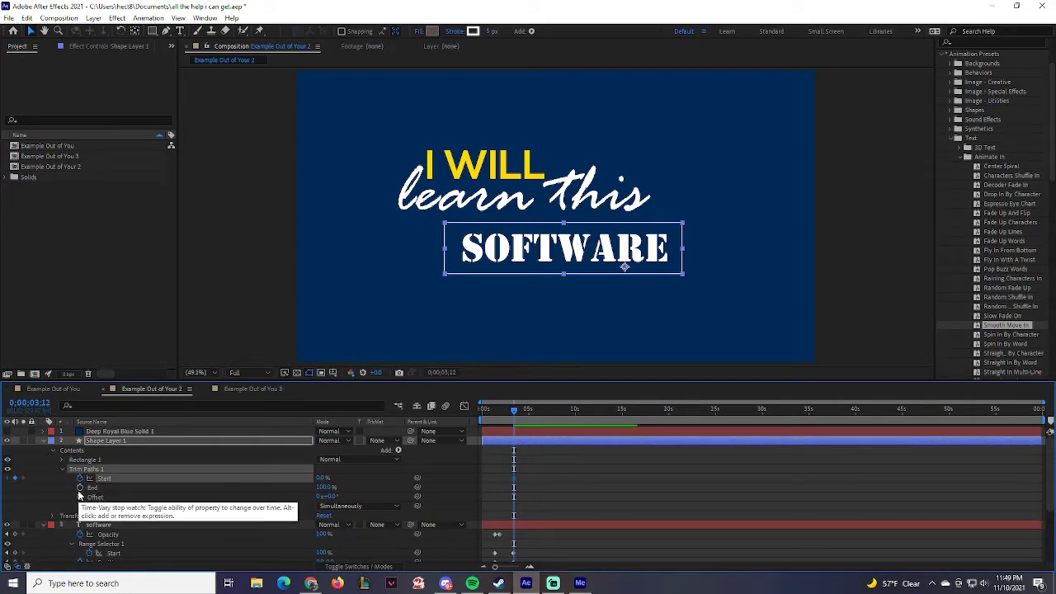
drag(514, 409, 520, 409)
drag(326, 481, 375, 477)
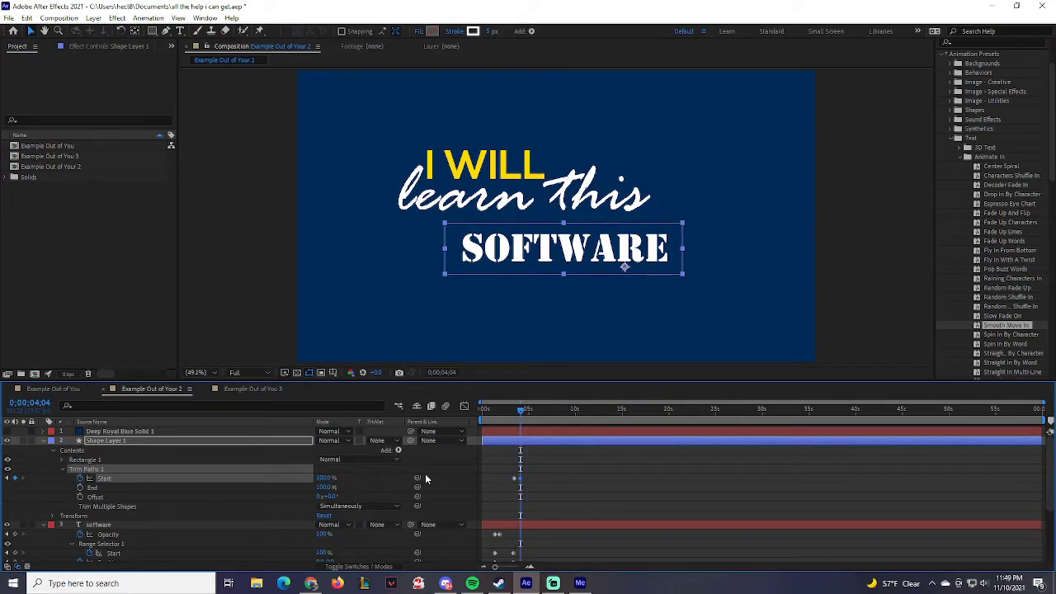
click(559, 468)
drag(520, 409, 506, 409)
key(space)
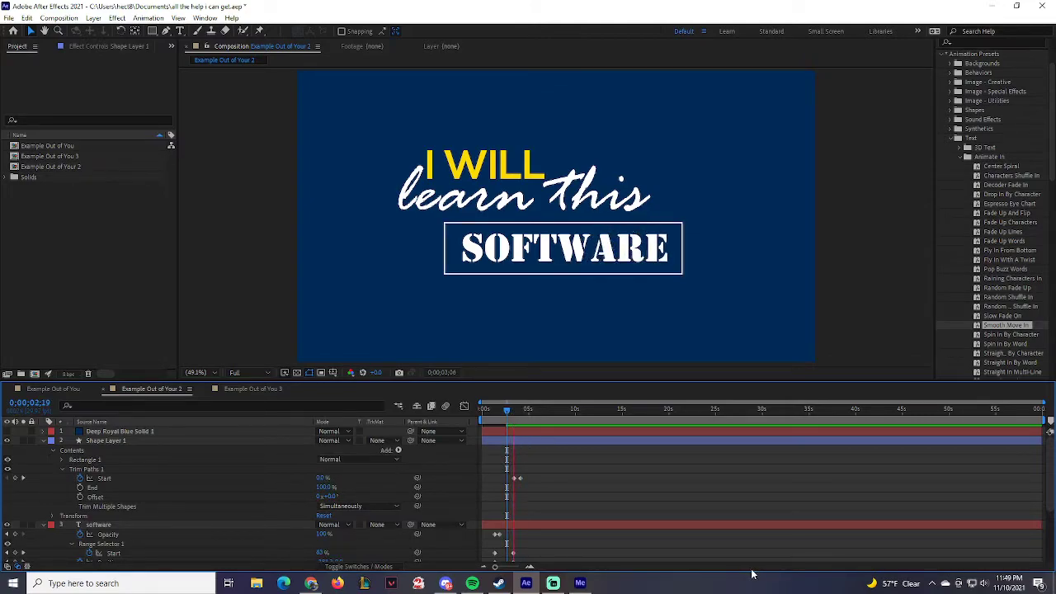
key(space)
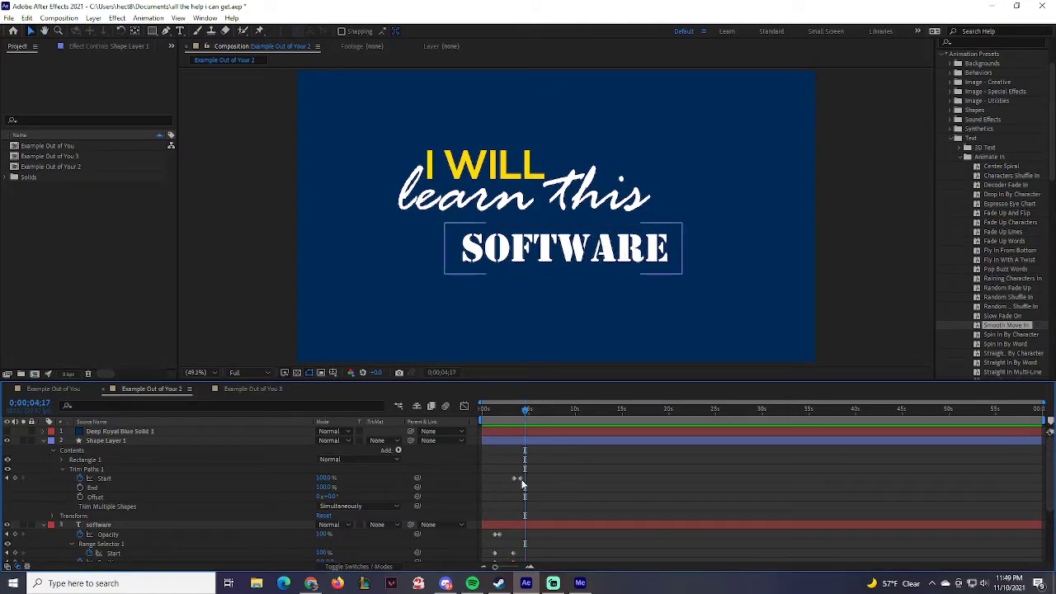
Step: Swap the two Trim Paths Start keyframes so the value runs from 100% to 0%, and scrub through the box animation
click(514, 479)
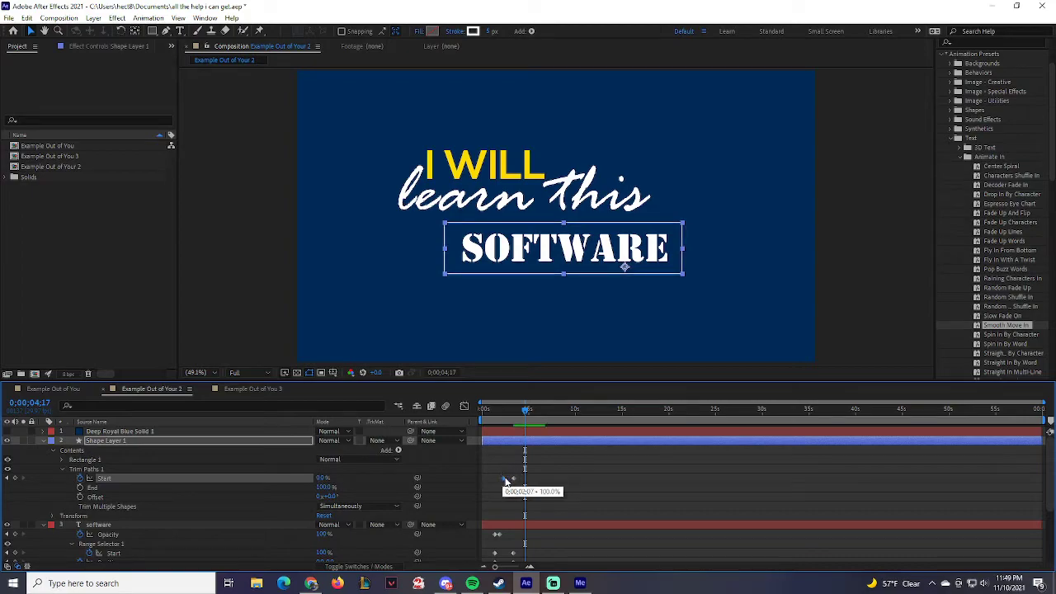
drag(514, 480, 524, 482)
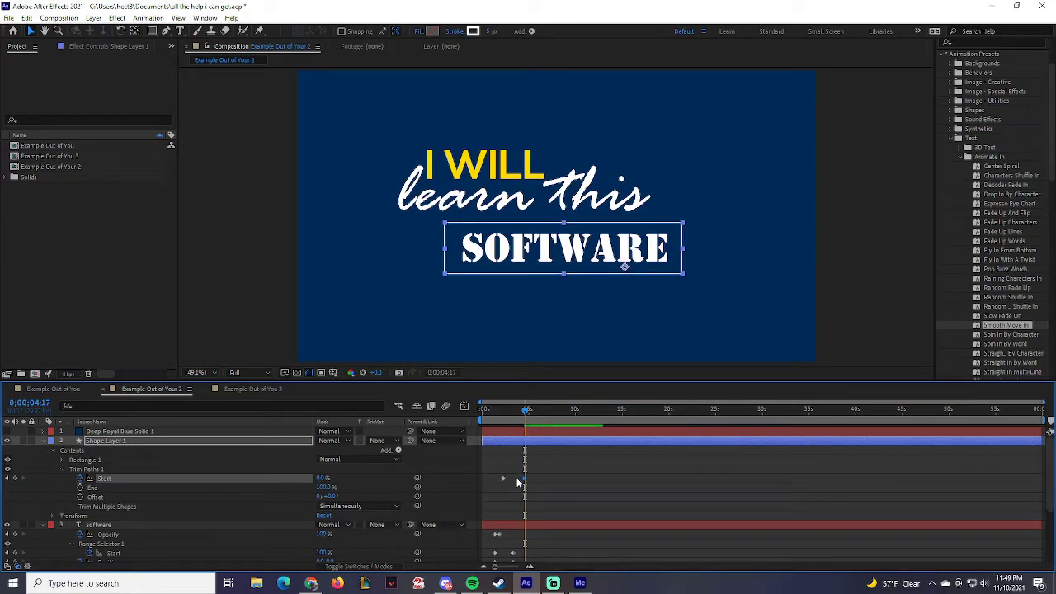
click(517, 410)
mouse_move(515, 409)
mouse_down()
mouse_move(529, 446)
mouse_move(527, 414)
mouse_up()
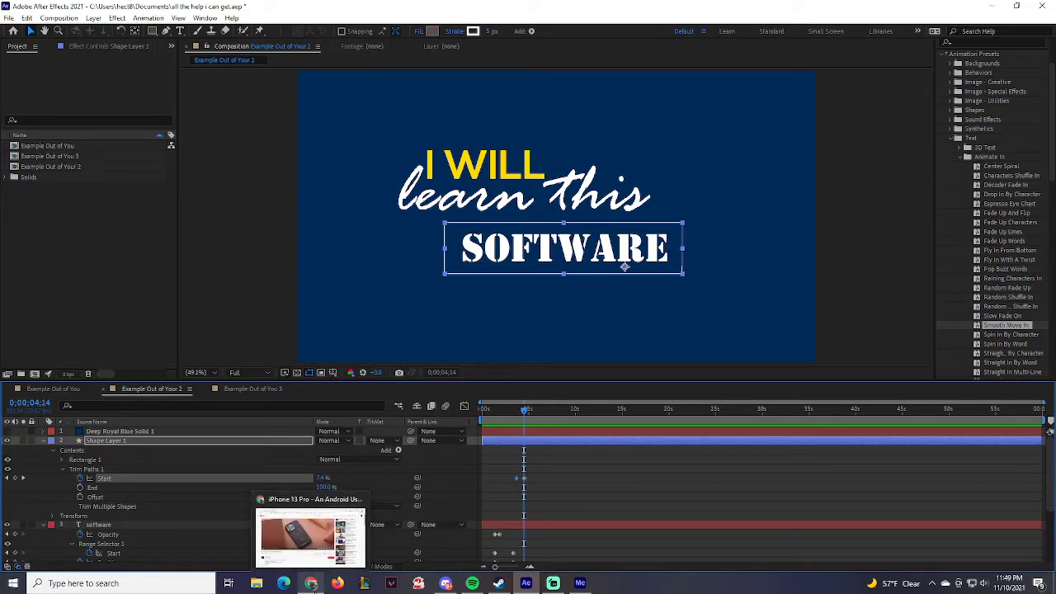
Step: Switch to Chrome and open the featured music page on Epidemic Sound
click(311, 583)
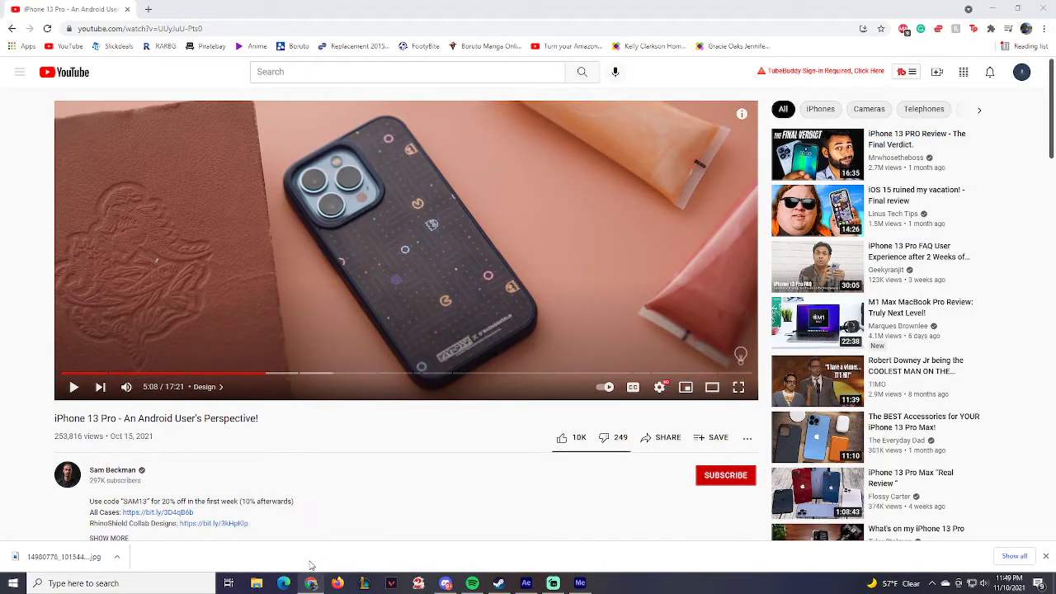
click(302, 75)
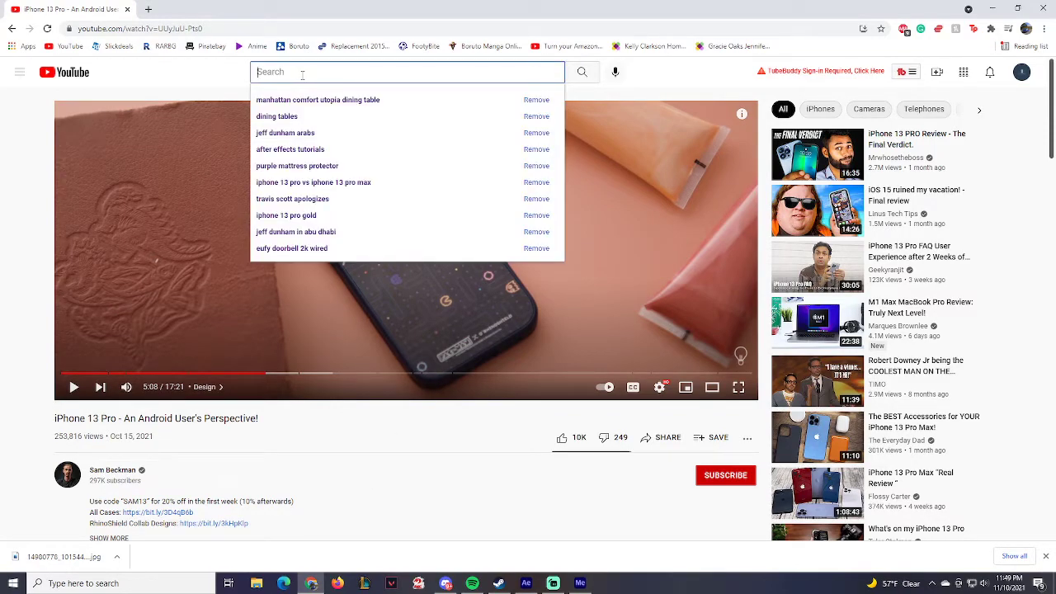
click(291, 29)
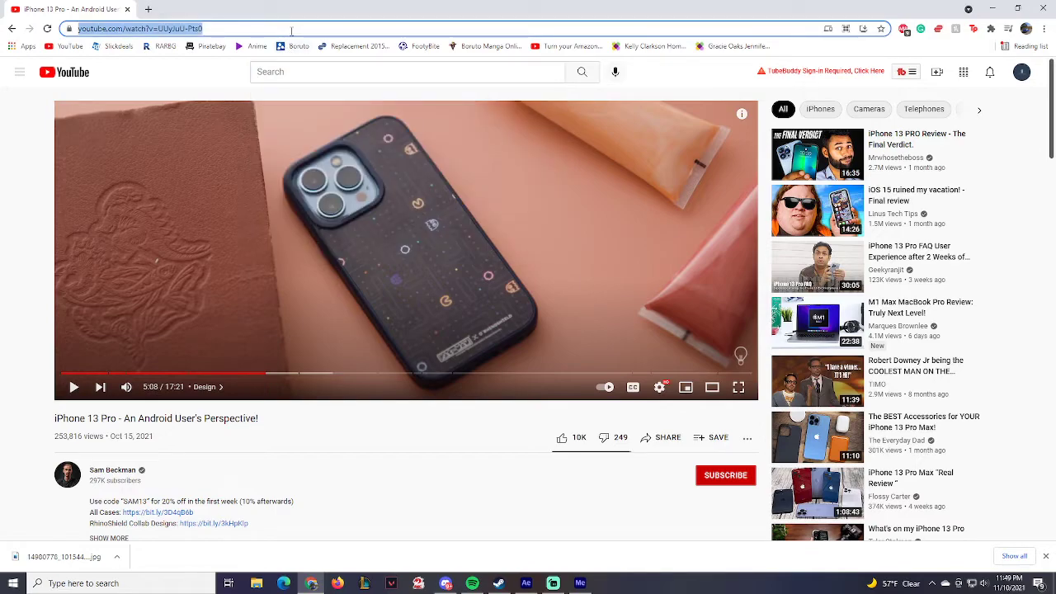
text(epidemic)
key(Down)
key(Down)
key(Down)
key(Down)
key(Down)
key(Down)
key(Return)
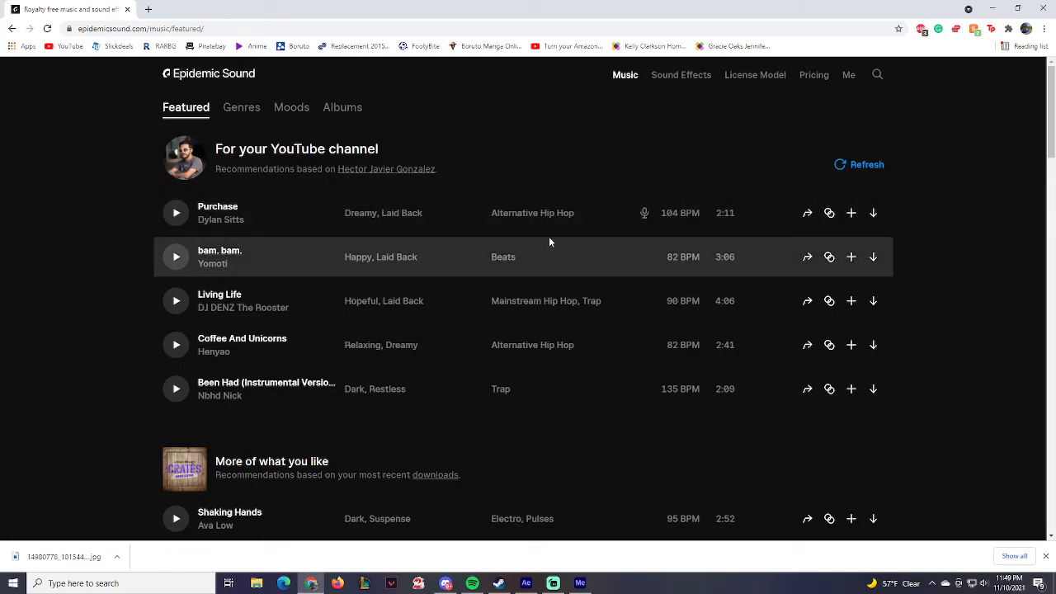
Step: Download the full mix of the track Purchase and show the MP3 file in its folder
click(873, 215)
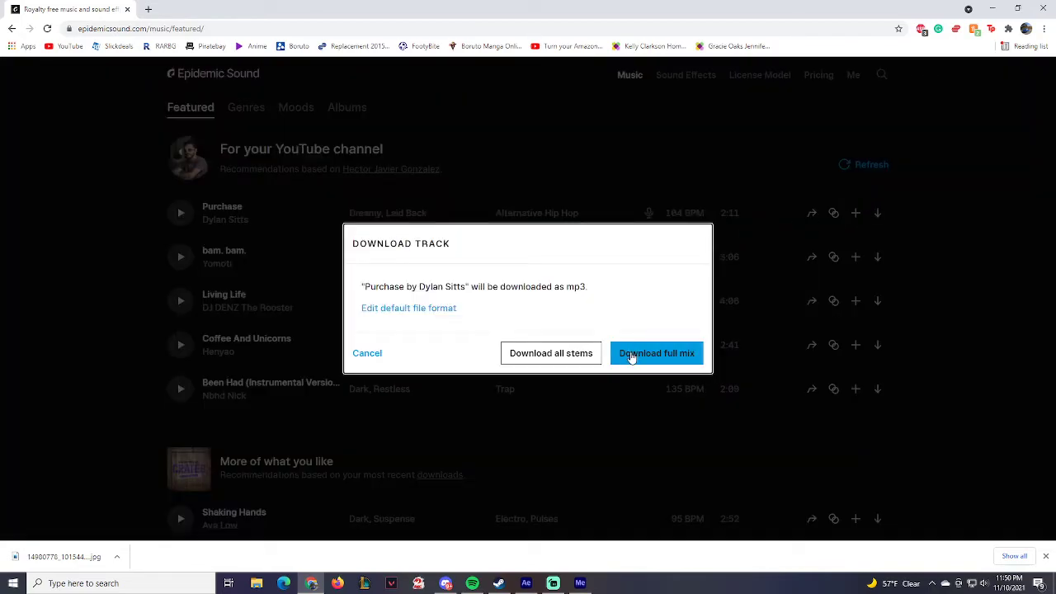
click(630, 354)
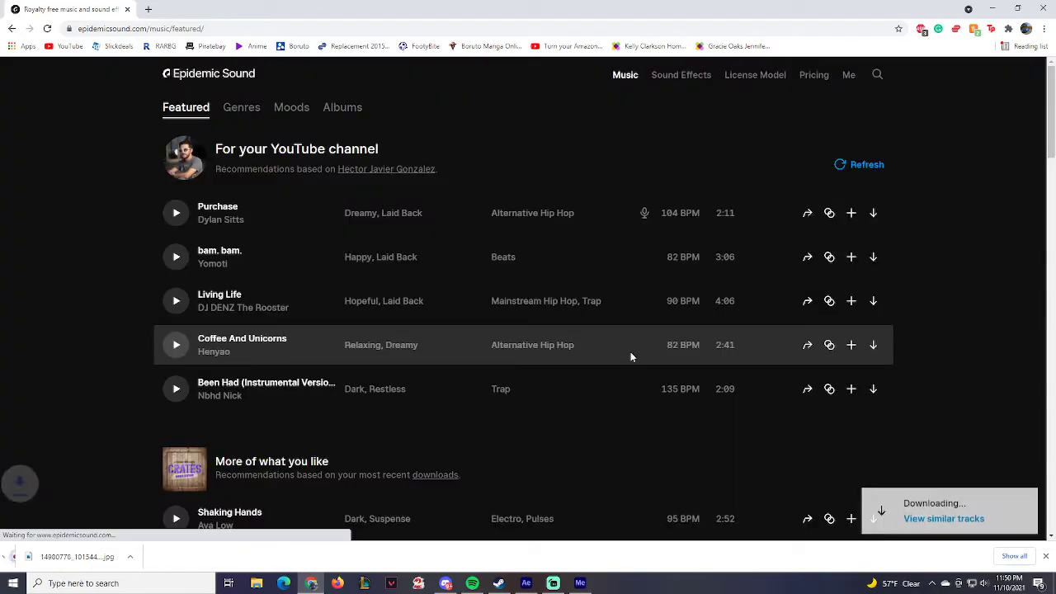
click(117, 557)
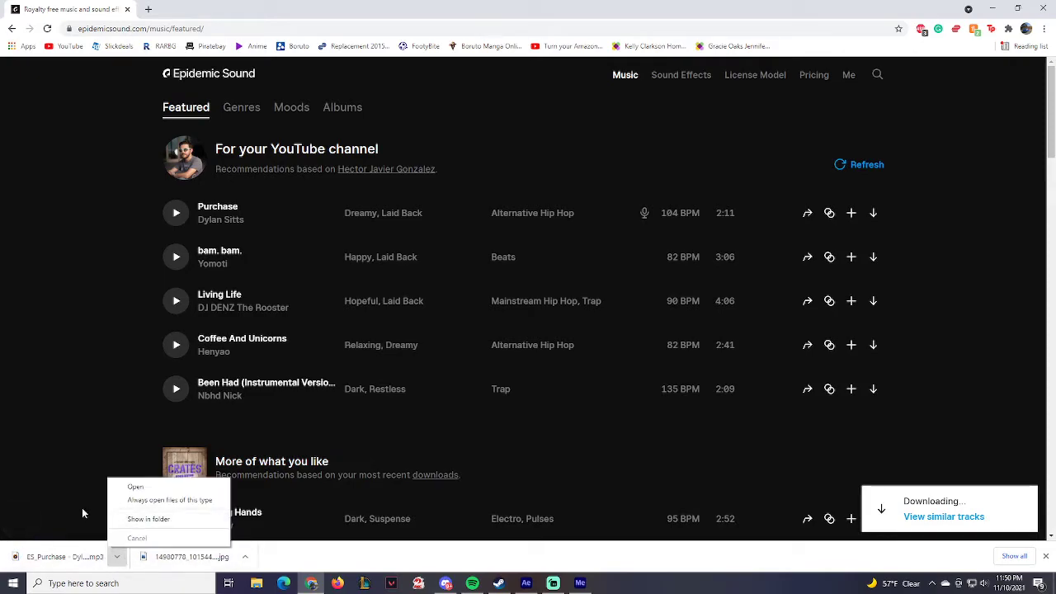
click(148, 518)
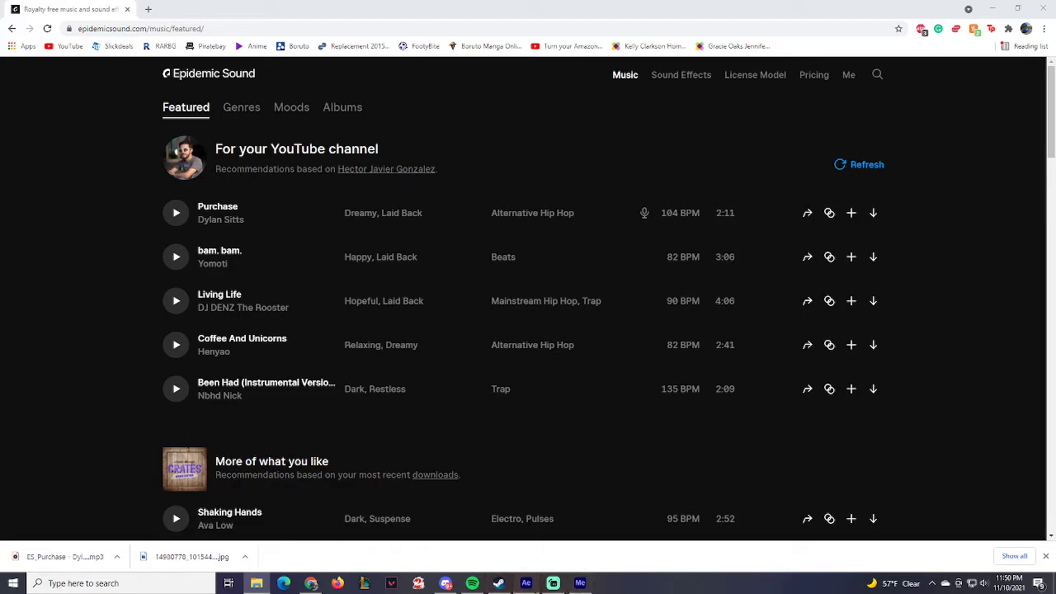
Step: Switch to After Effects and import the downloaded ES_Purchase MP3 into the project
click(526, 583)
click(71, 232)
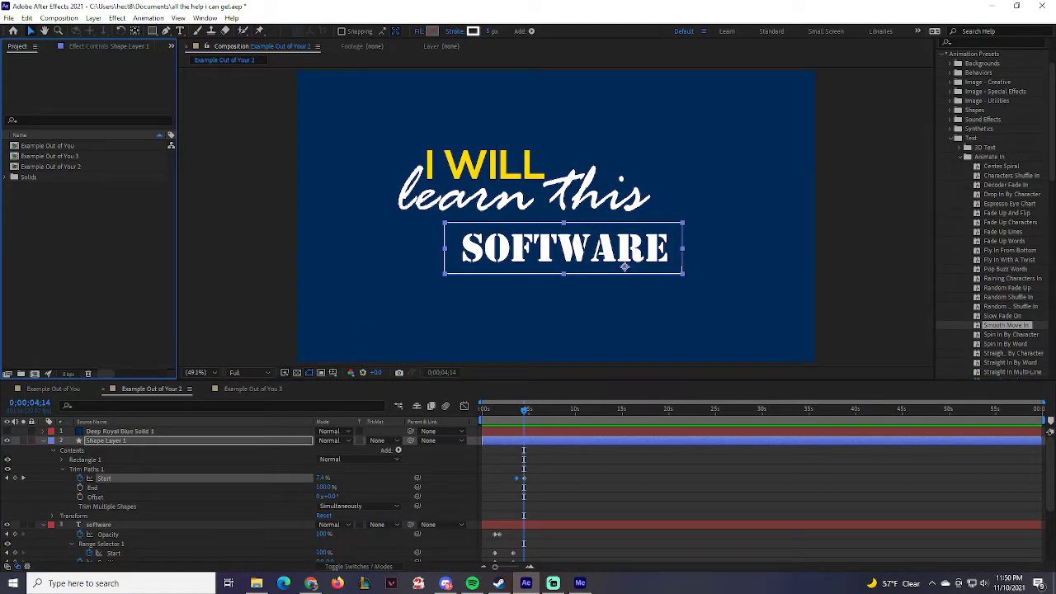
drag(9, 507, 63, 212)
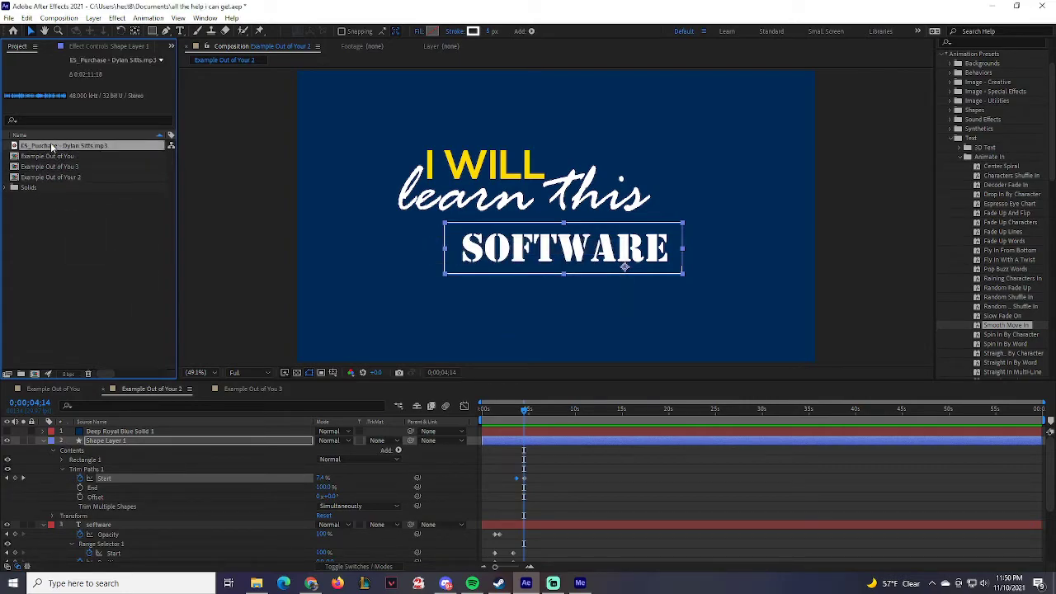
Step: Delete the Deep Royal Blue Solid 1 layer and collapse the properties of all remaining layers
click(108, 432)
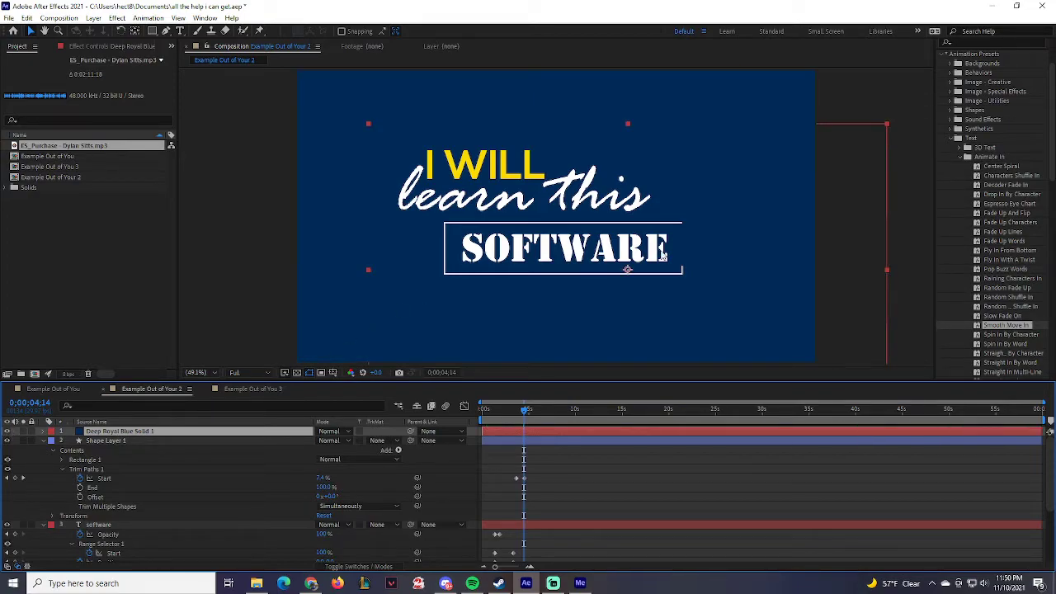
drag(770, 282, 669, 354)
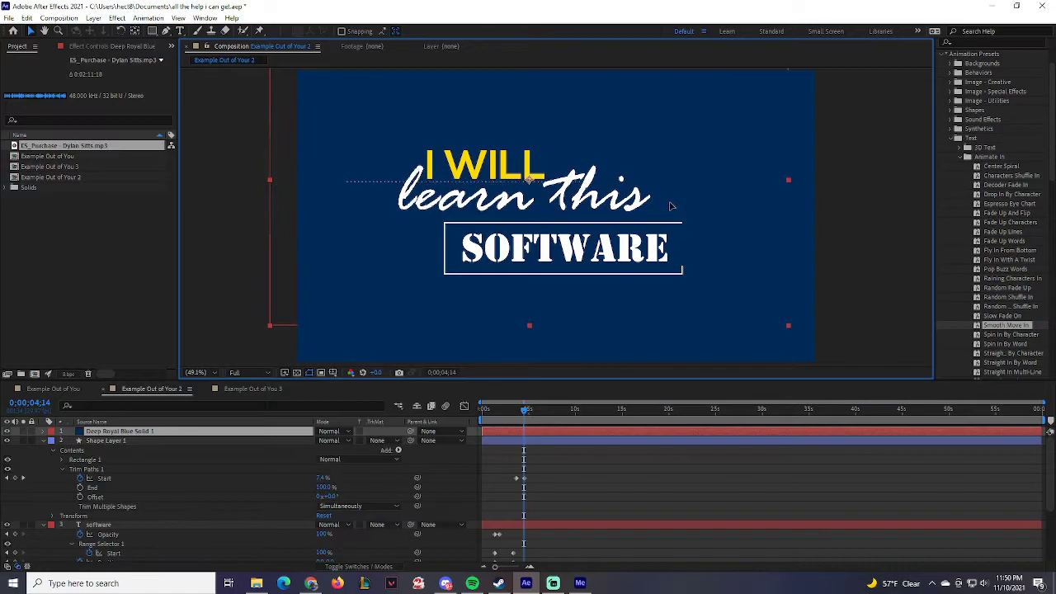
click(130, 433)
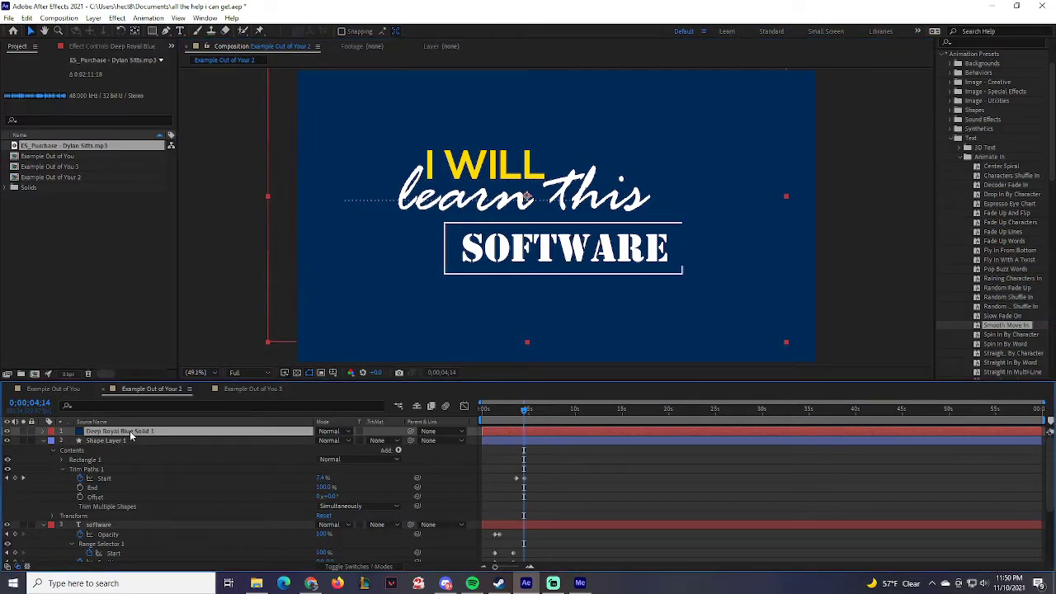
key(Delete)
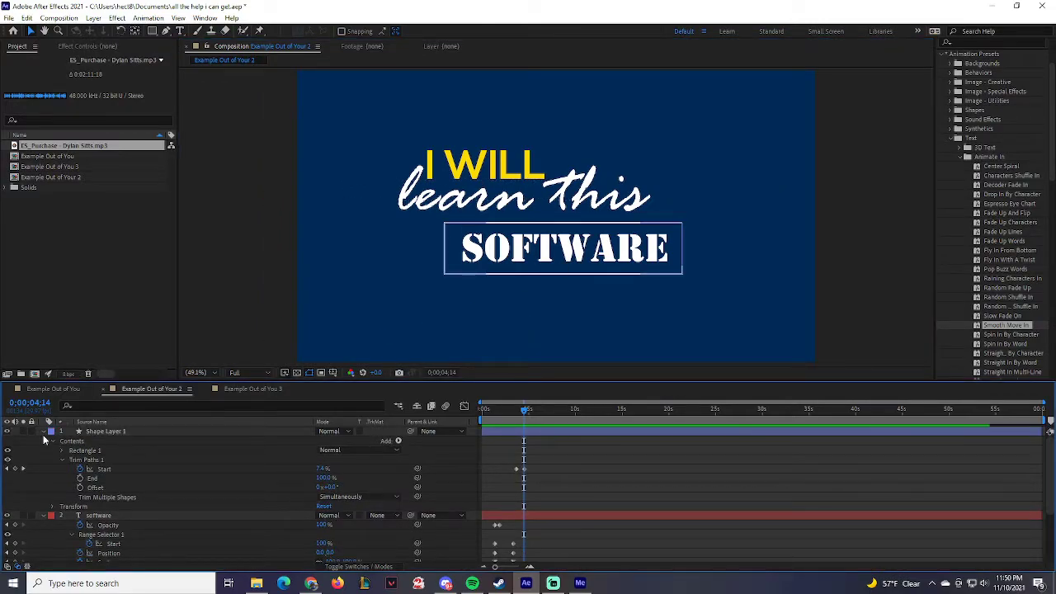
key(u)
click(45, 459)
key(u)
click(44, 460)
Step: Create a new orange 1920 × 1080 px solid layer in the composition
right_click(153, 493)
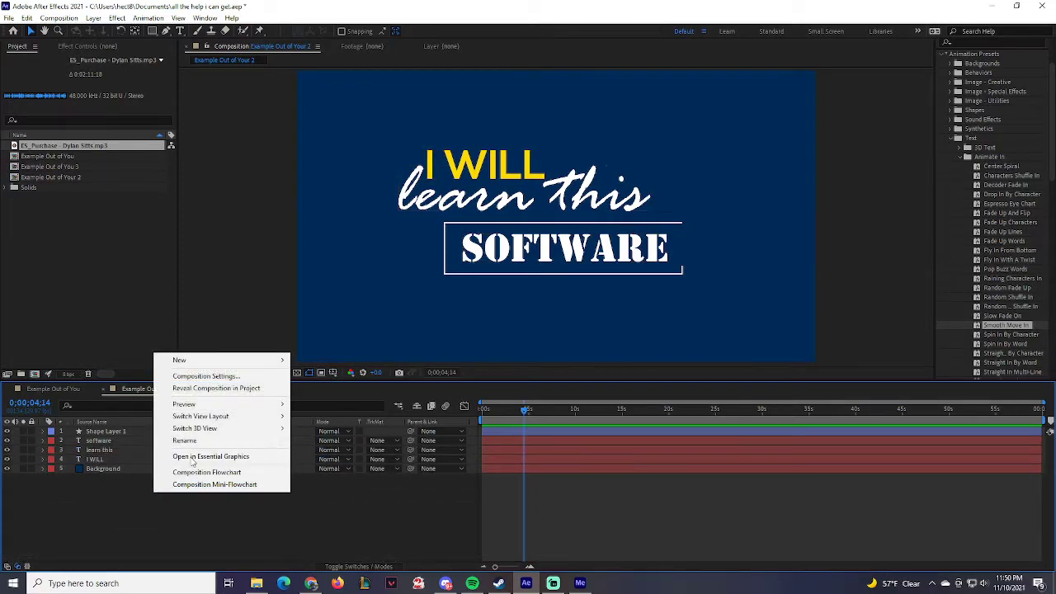
mouse_move(215, 363)
click(350, 393)
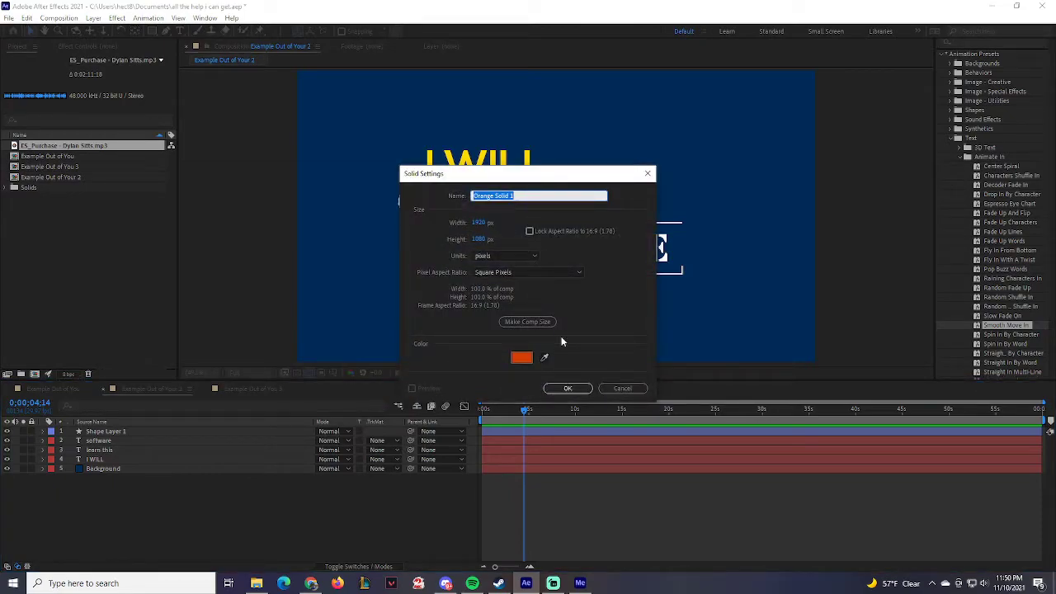
click(566, 387)
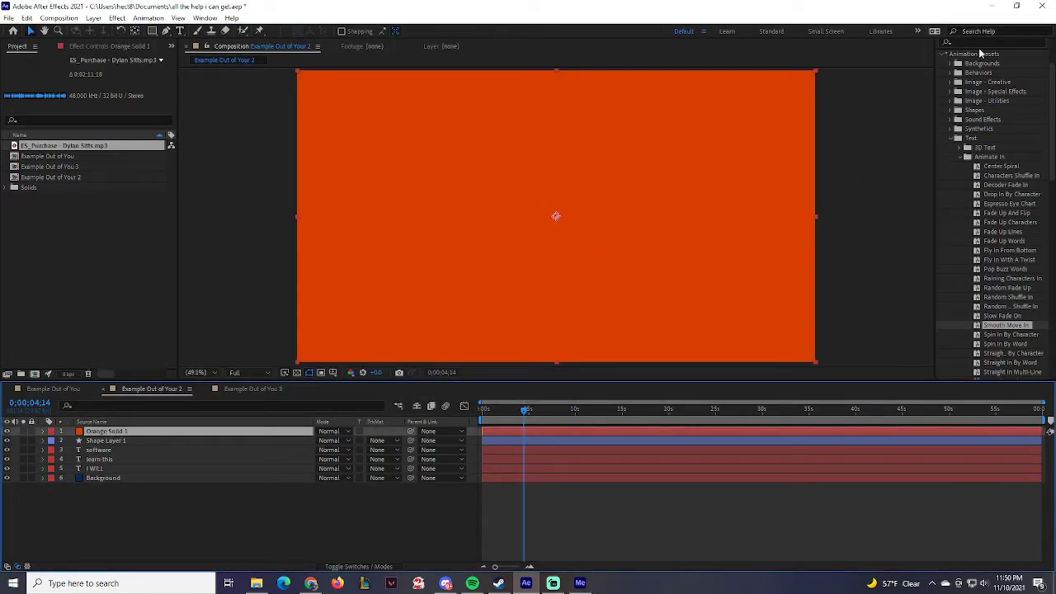
Step: Search the effects for "audio" and apply Audio Spectrum to the Orange Solid 1 layer
click(973, 108)
text(audio)
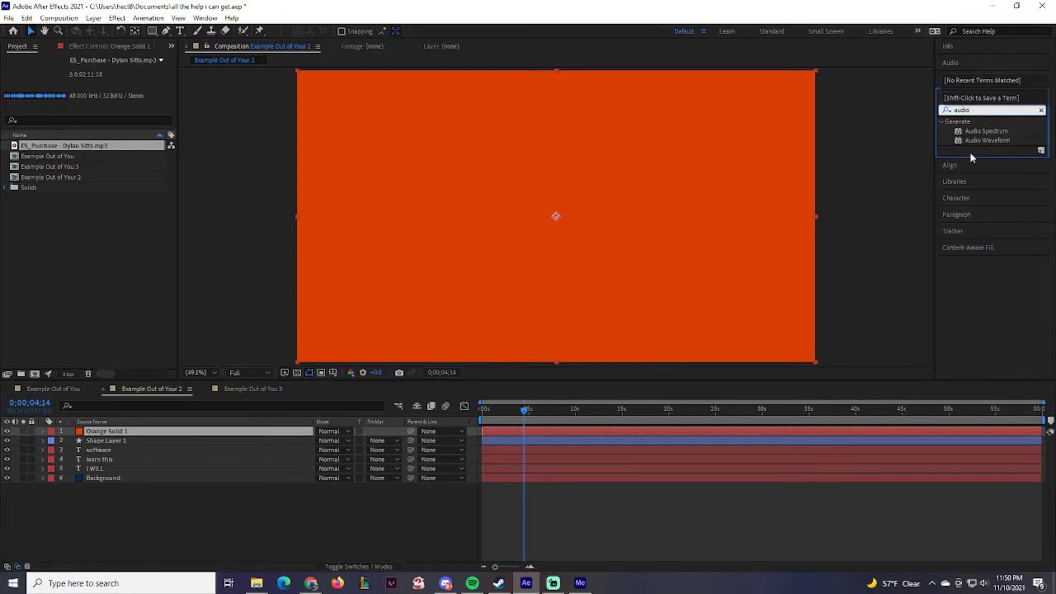
click(989, 131)
drag(998, 133, 116, 431)
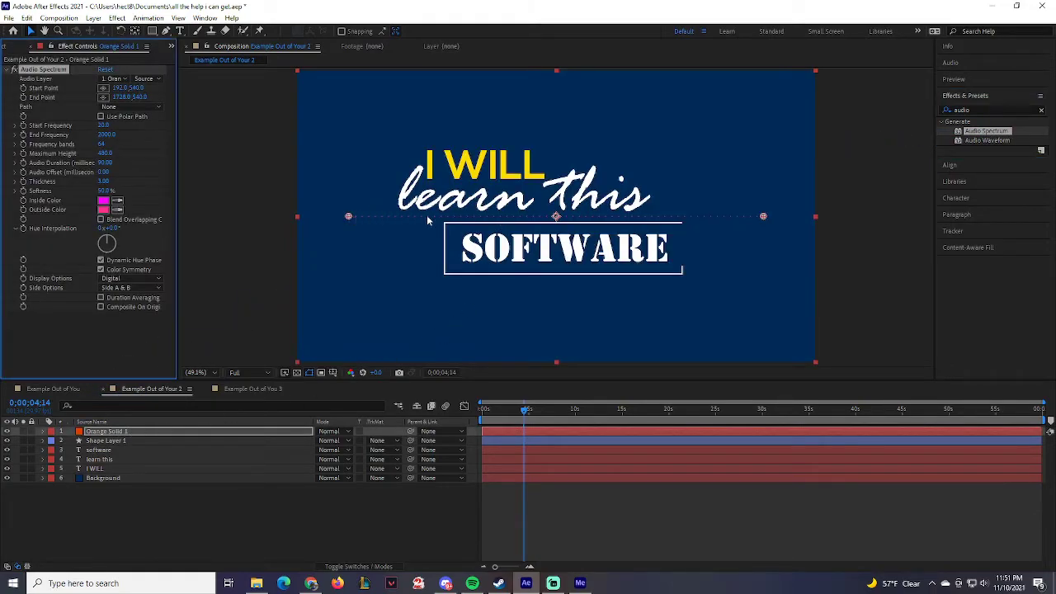
Step: Trim the beginning of the Orange Solid 1 layer to 0;00;04;20
click(764, 217)
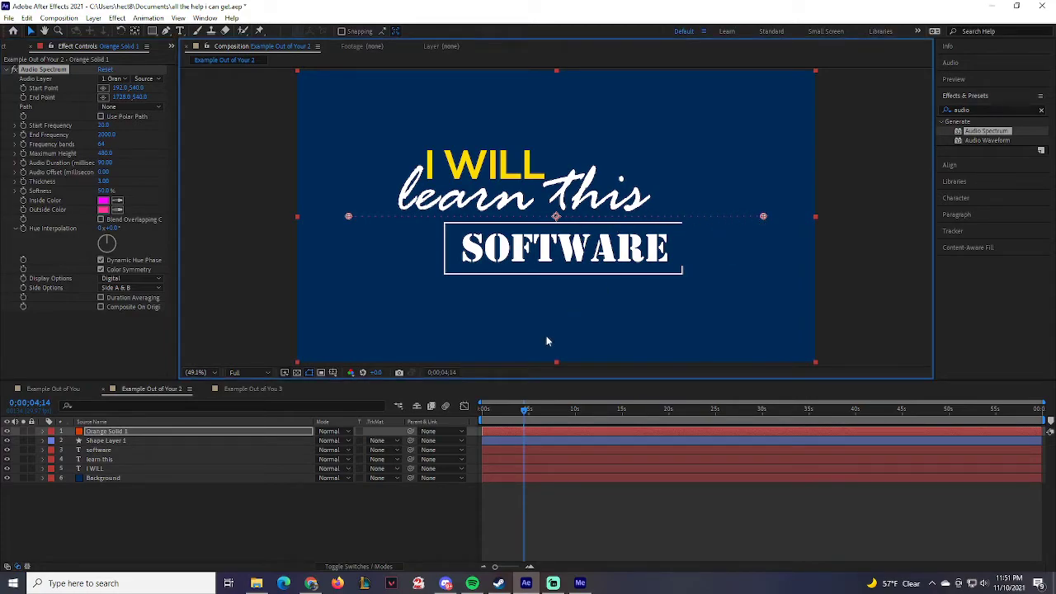
mouse_move(524, 411)
mouse_down()
mouse_move(513, 411)
mouse_move(525, 412)
mouse_up()
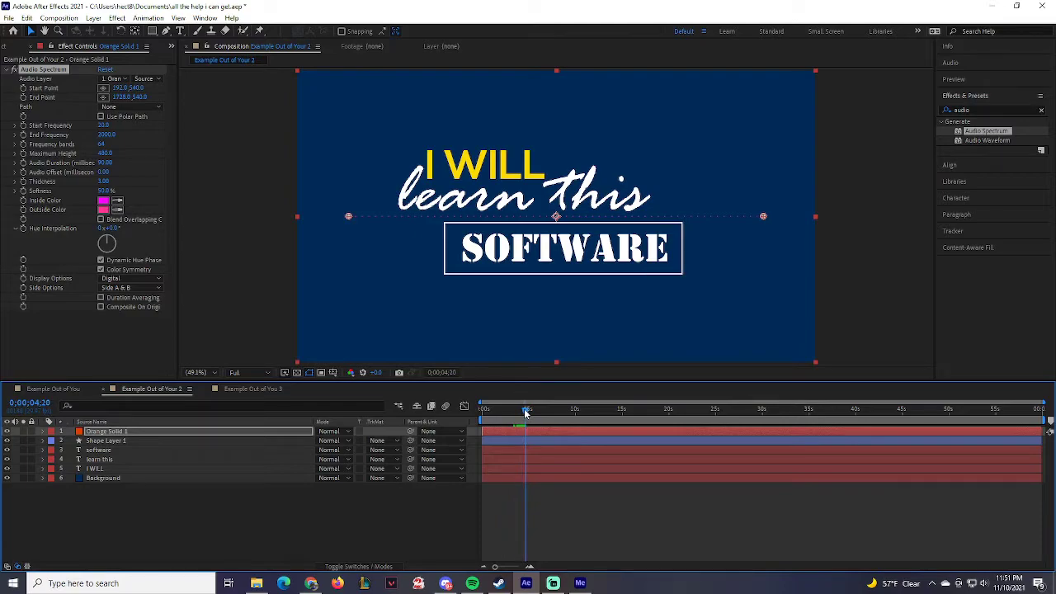
click(487, 435)
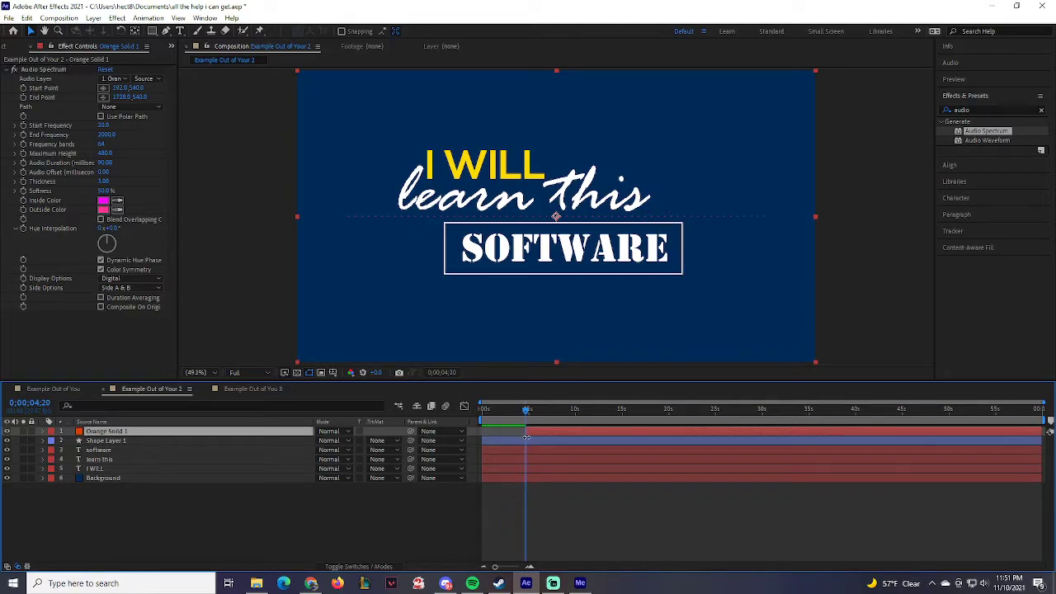
Step: Place the Audio Spectrum start and end points on the box's lower-left and lower-right corners, about 550,754 and 1425,754
click(46, 69)
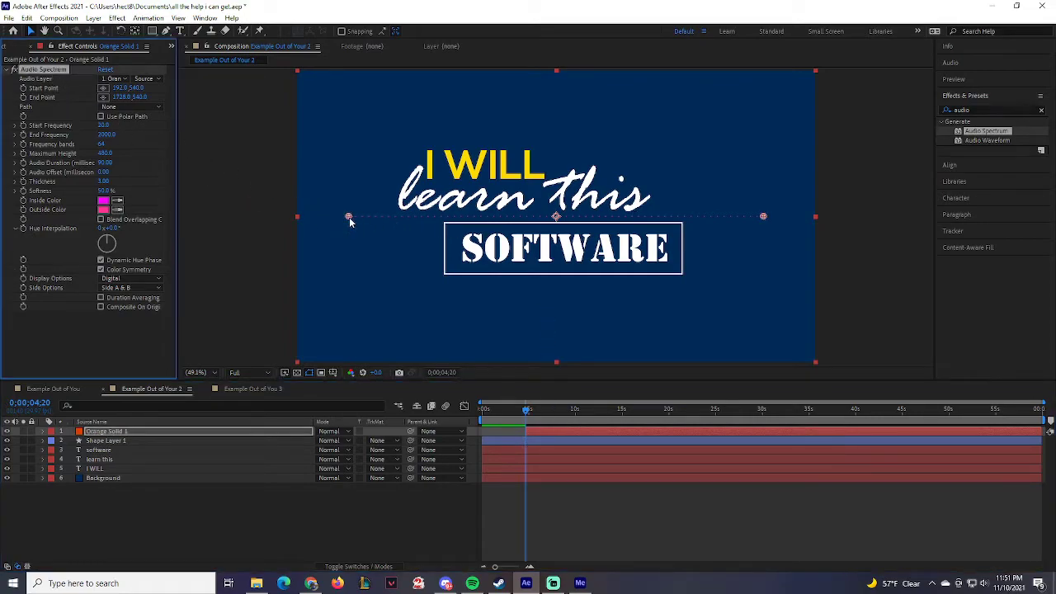
drag(349, 218, 444, 276)
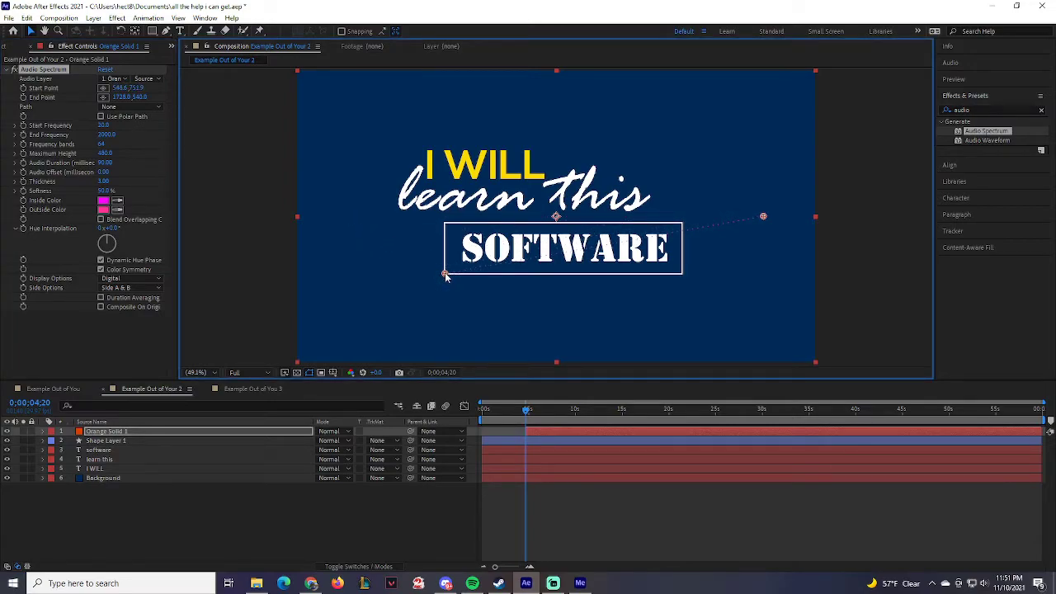
drag(763, 217, 683, 279)
drag(444, 276, 444, 276)
Step: Set the Audio Spectrum's Inside Color and Outside Color to white, FFFFFF
click(105, 202)
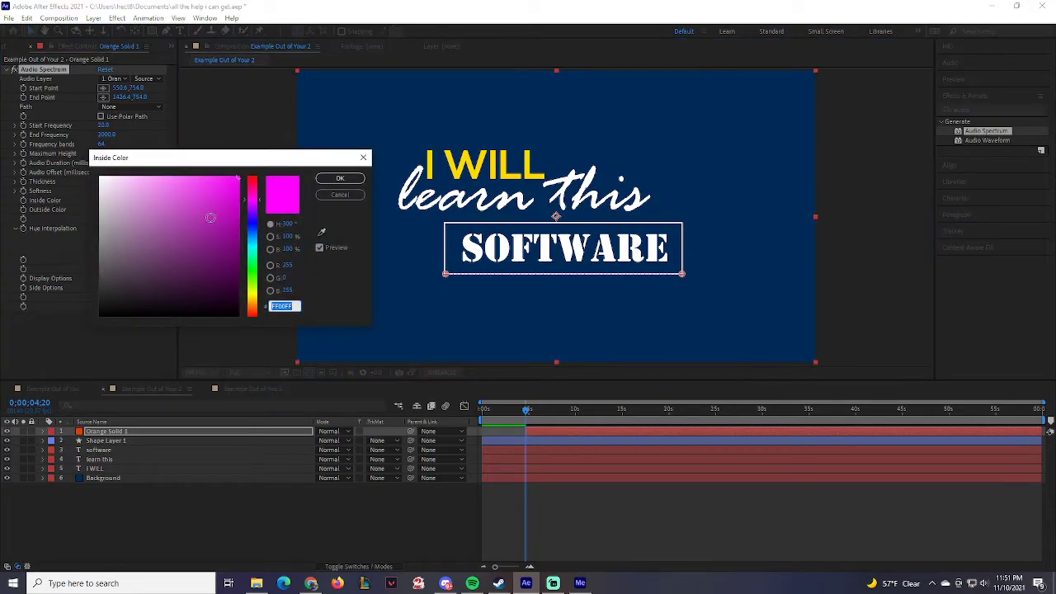
text(FFFFFF)
click(339, 180)
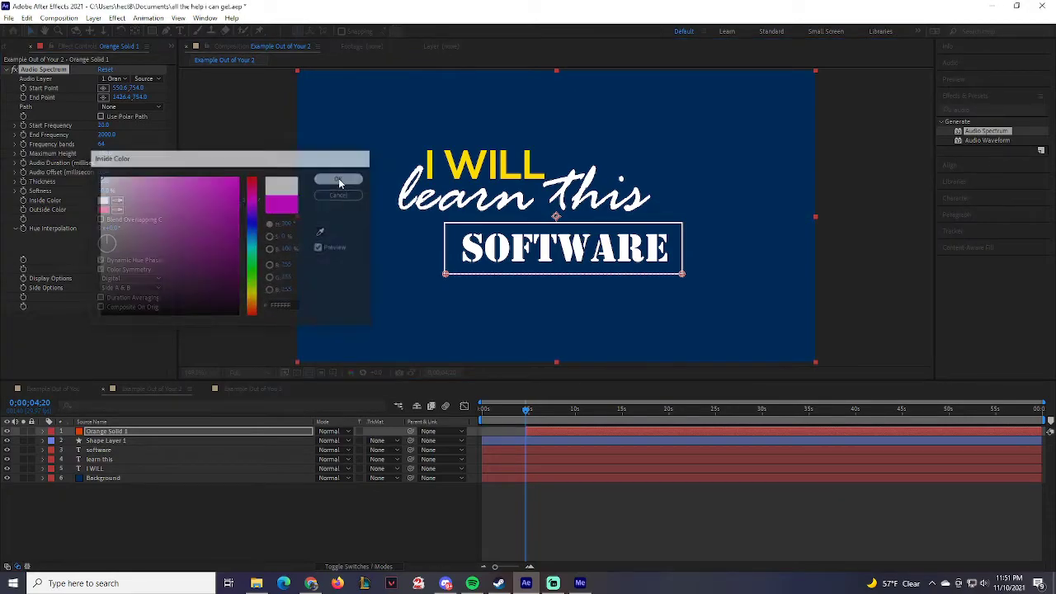
click(105, 209)
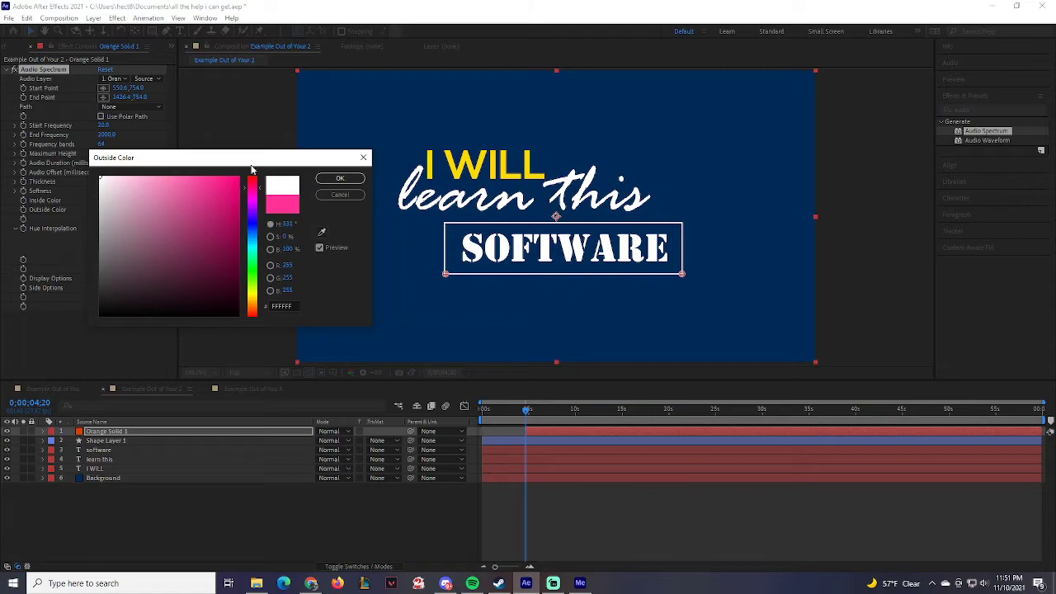
click(339, 179)
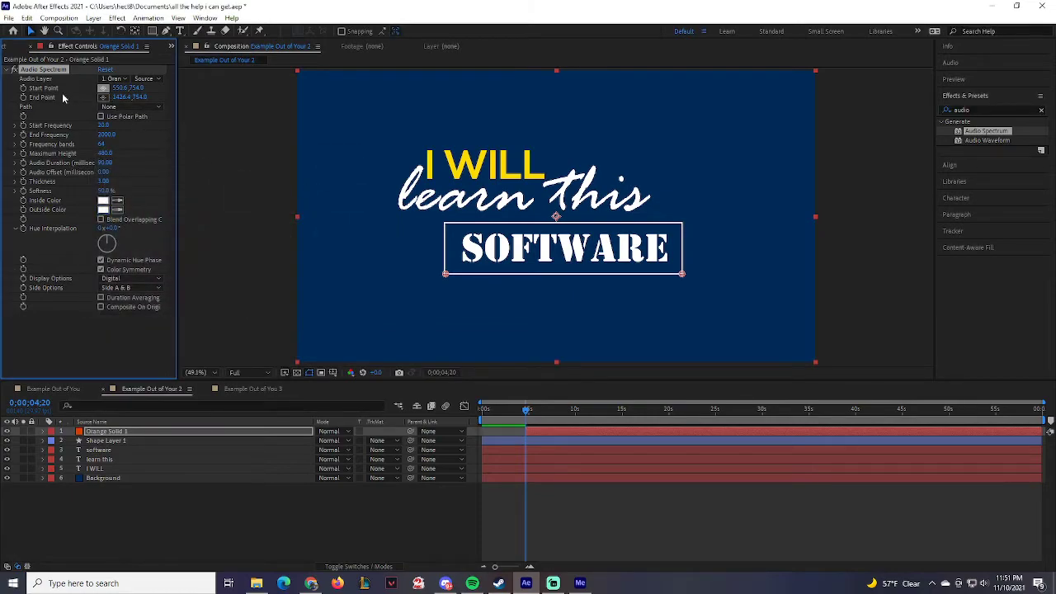
Step: Add the ES_Purchase music file below the Background layer in Example Out of Your 2 and start it at 0;00;04;20
click(115, 79)
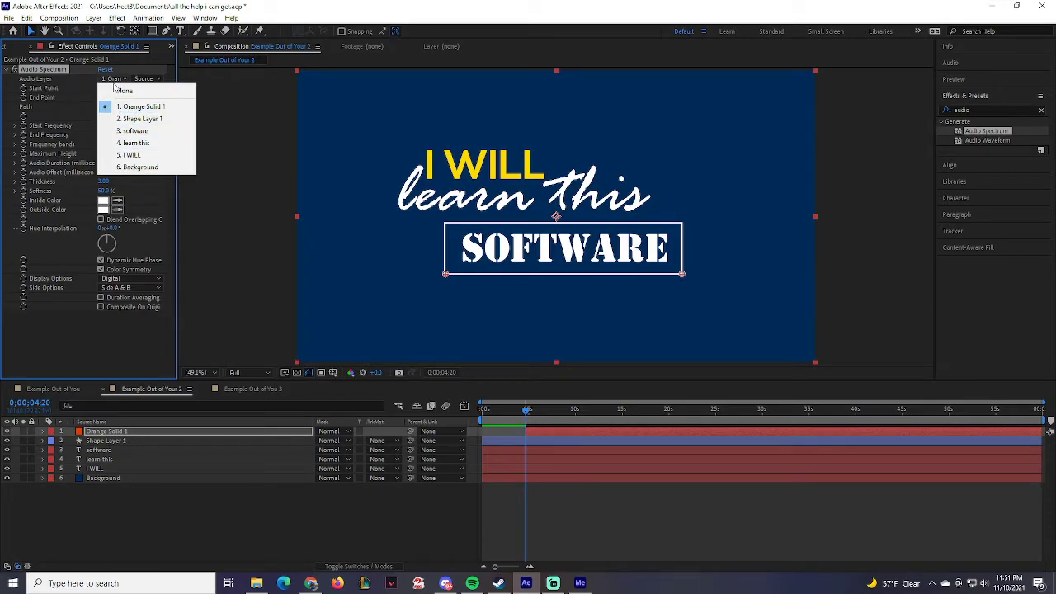
click(39, 71)
click(7, 47)
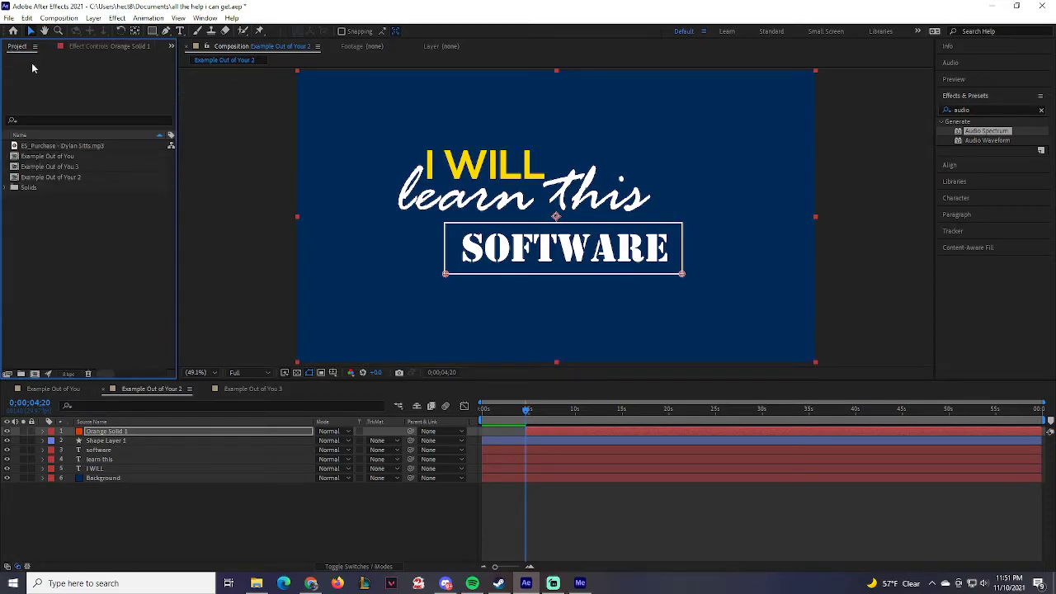
click(50, 145)
drag(49, 146, 303, 518)
drag(493, 491, 531, 492)
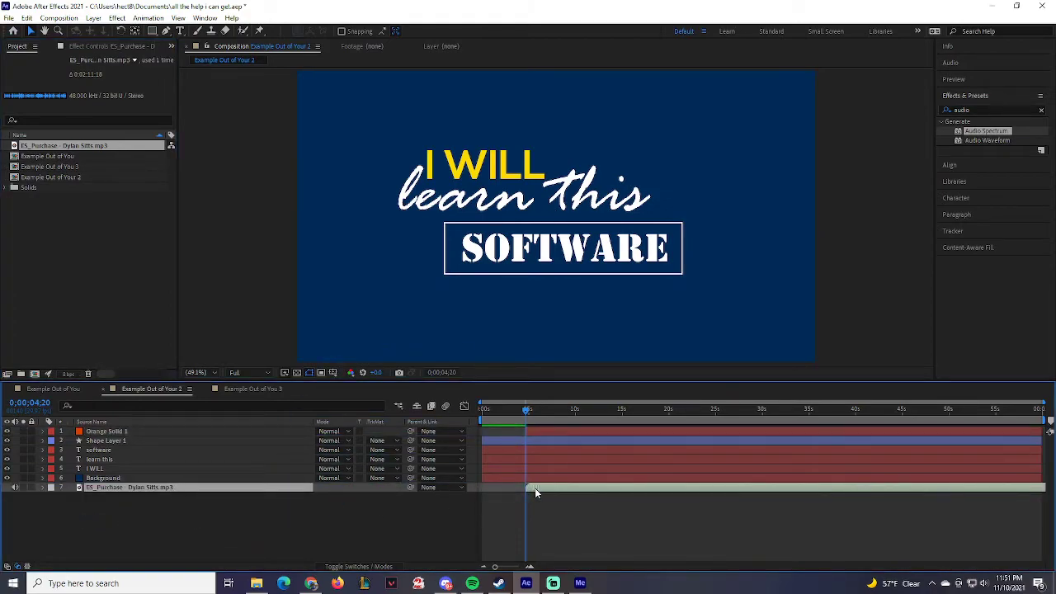
Step: Set the Audio Layer of Orange Solid 1's Audio Spectrum to the ES_Purchase music layer
click(107, 431)
click(89, 46)
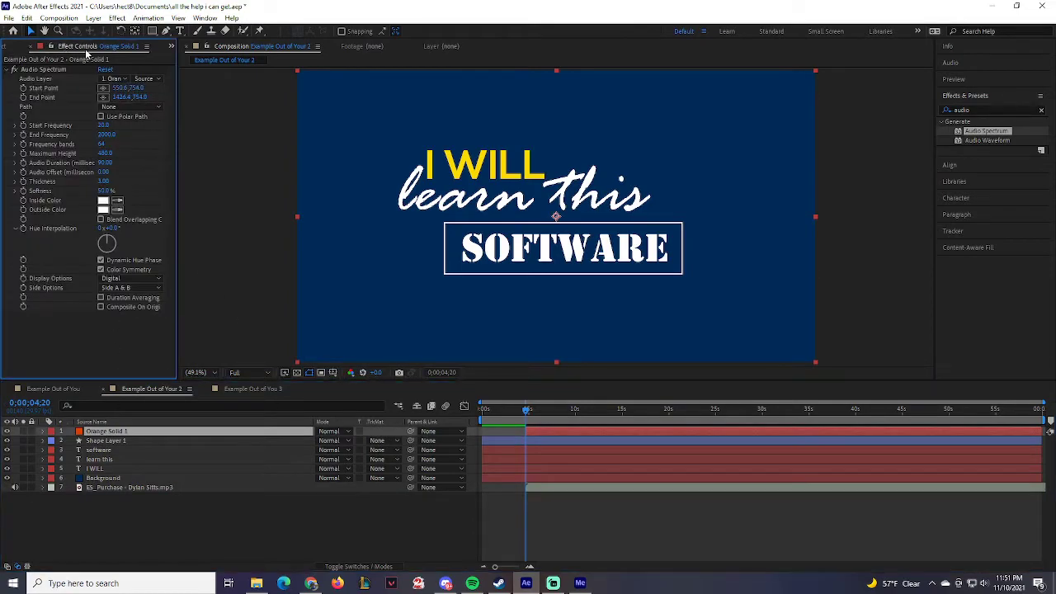
click(113, 79)
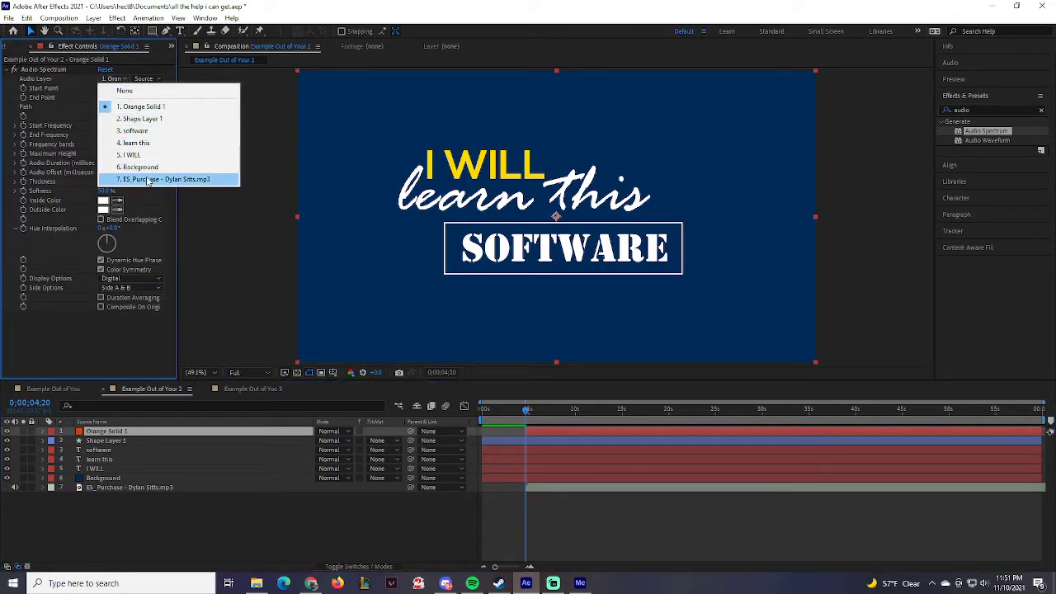
click(148, 179)
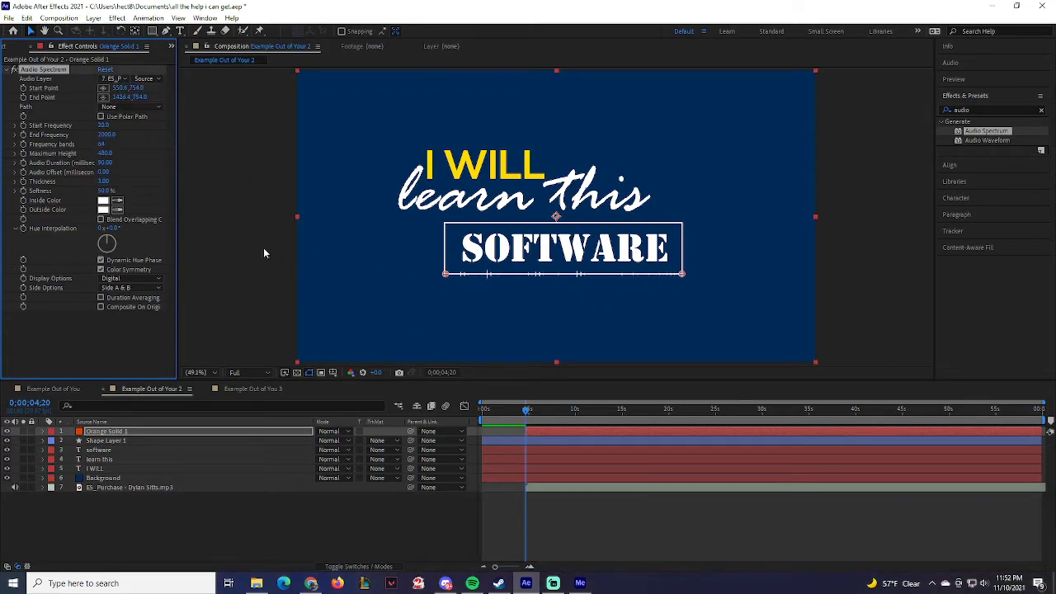
Step: Set the Audio Spectrum's Maximum Height to 740 and its Frequency bands to about 95
click(102, 125)
text(800)
click(103, 153)
key(Escape)
click(106, 154)
text(600)
key(Return)
drag(102, 145, 121, 145)
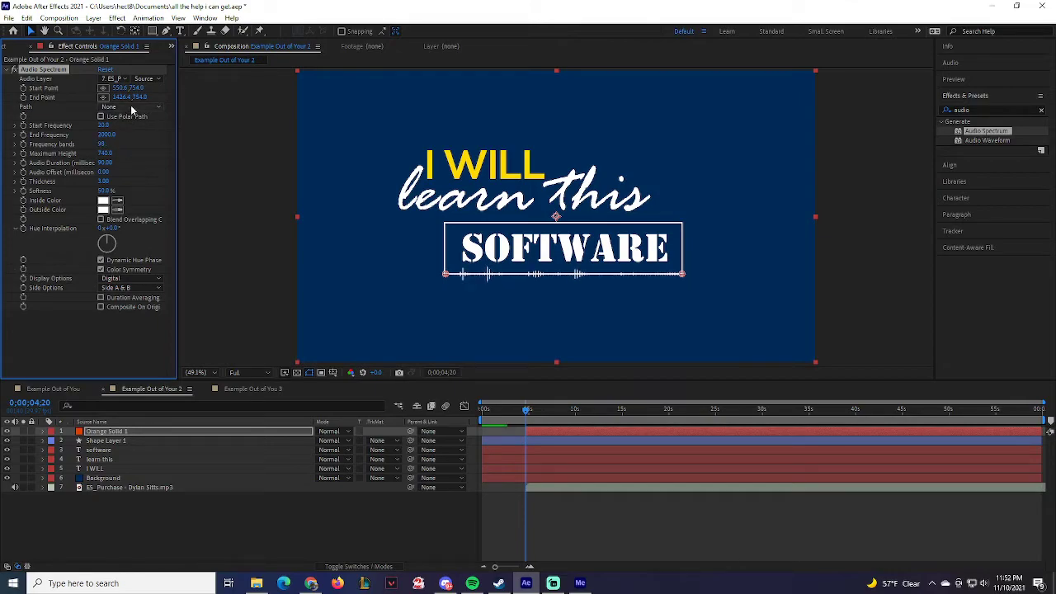
click(132, 108)
click(71, 102)
click(103, 201)
click(339, 178)
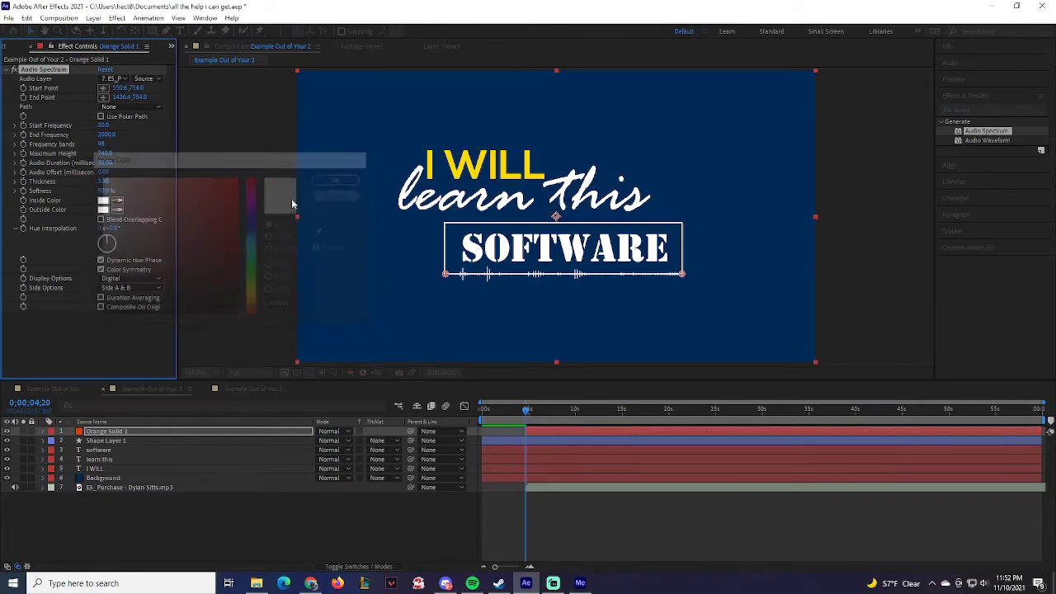
Step: Set the Audio Spectrum's Side Options to Side B so the bars extend only below the box
click(132, 288)
click(142, 302)
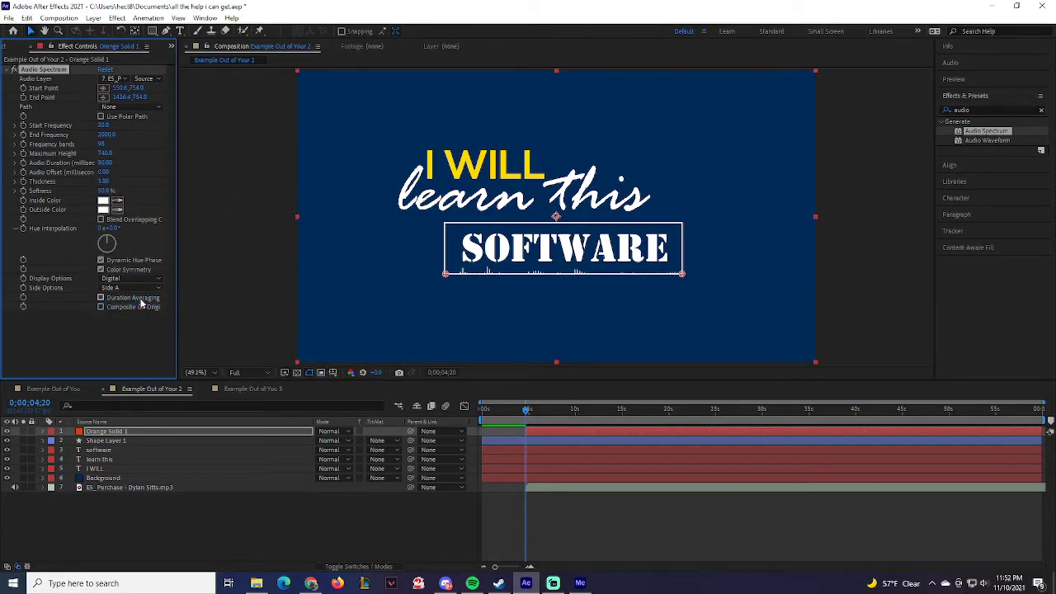
click(134, 288)
click(128, 311)
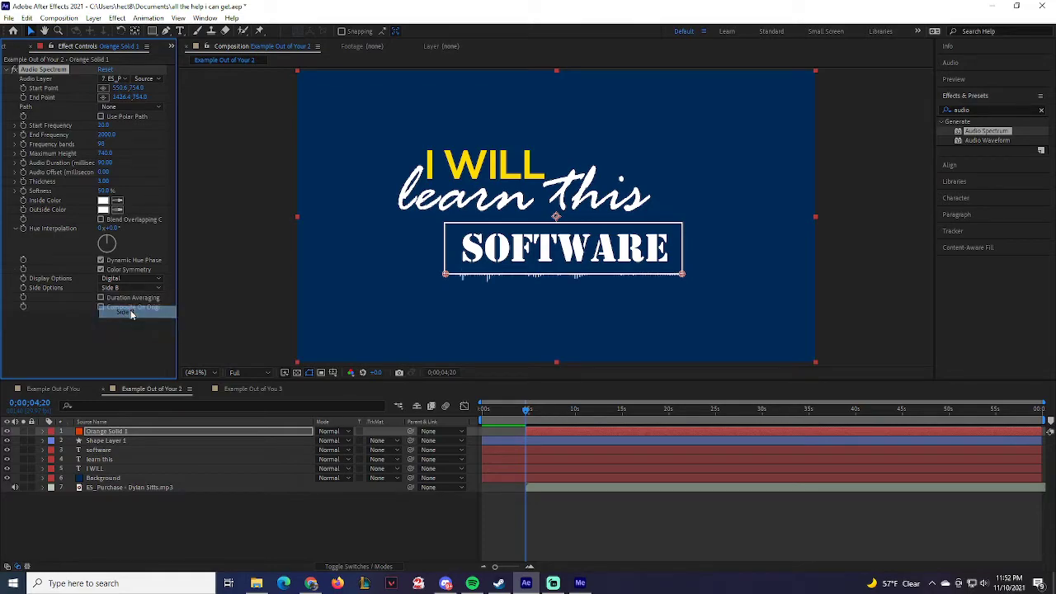
click(139, 288)
click(132, 323)
click(139, 288)
click(126, 311)
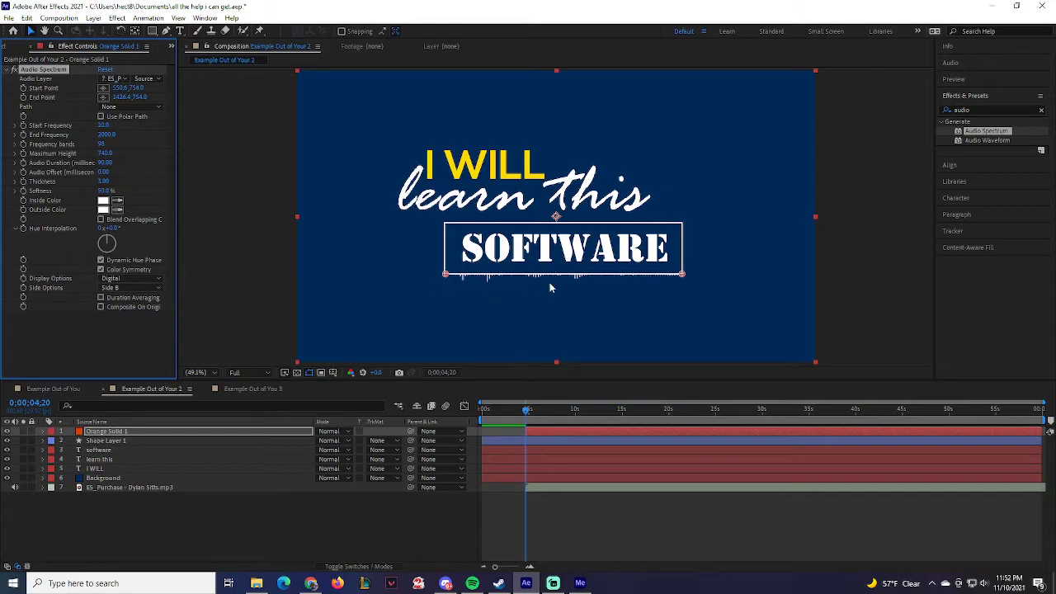
Step: Try the Audio Spectrum's Analog lines and Analog dots display options and return to Digital
click(127, 279)
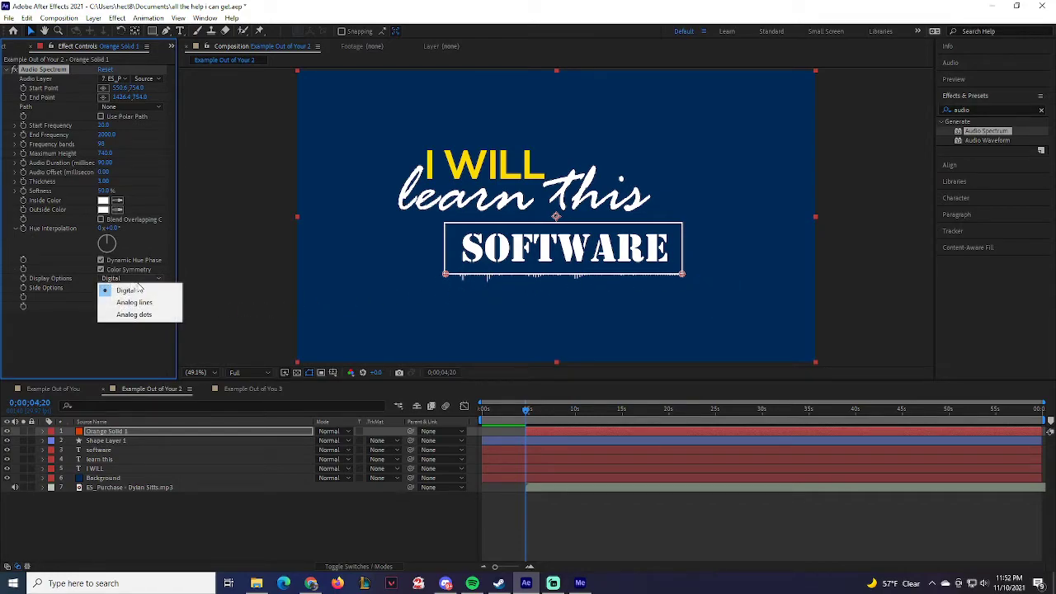
click(130, 303)
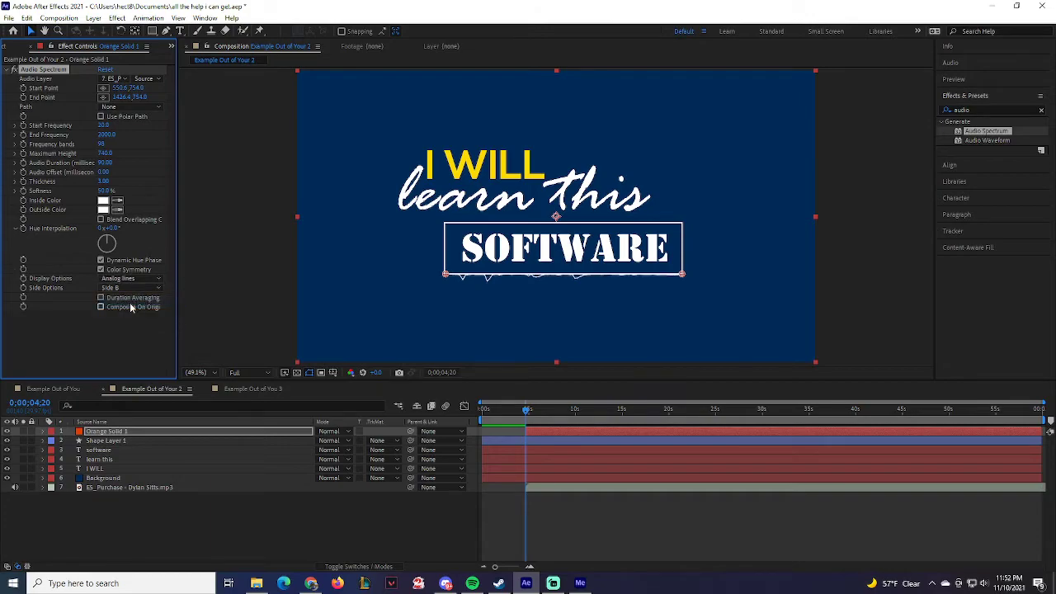
click(131, 279)
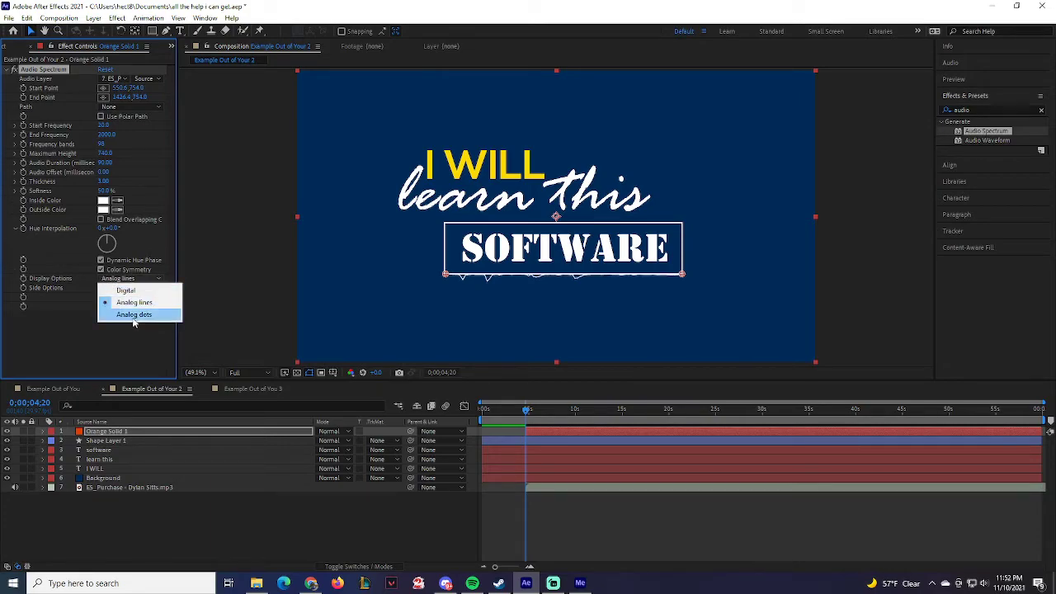
click(132, 315)
click(136, 280)
click(132, 292)
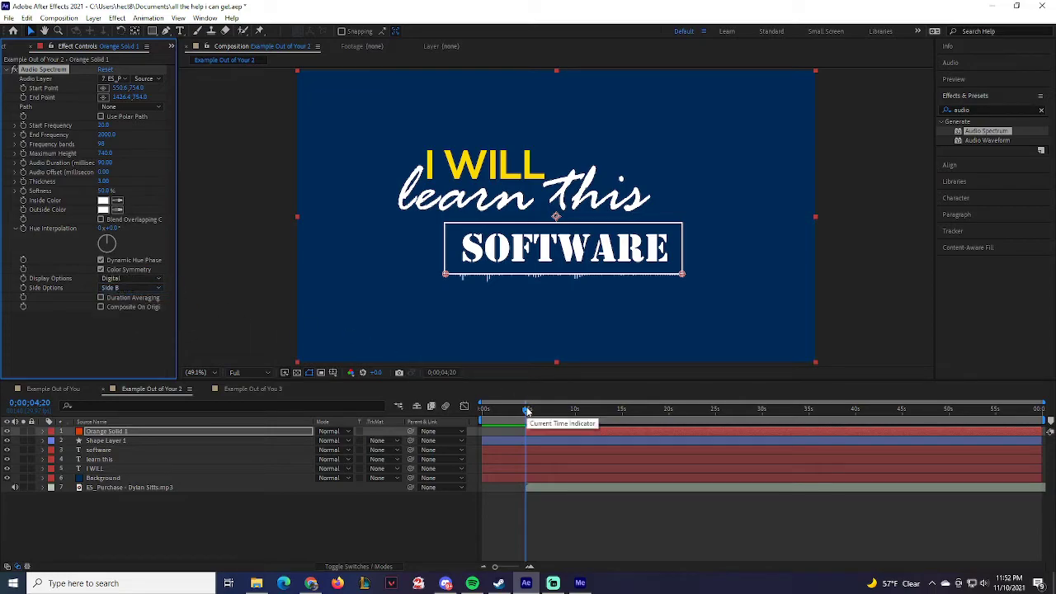
Step: Preview the audio spectrum with the music from 0;00;04;20 and again from the start of the composition
key(space)
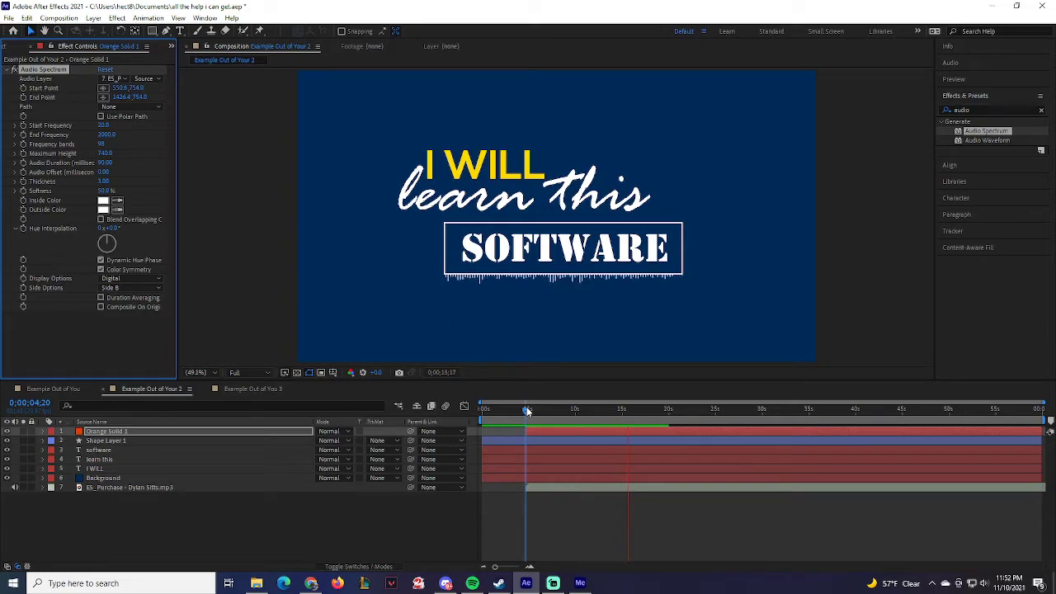
key(space)
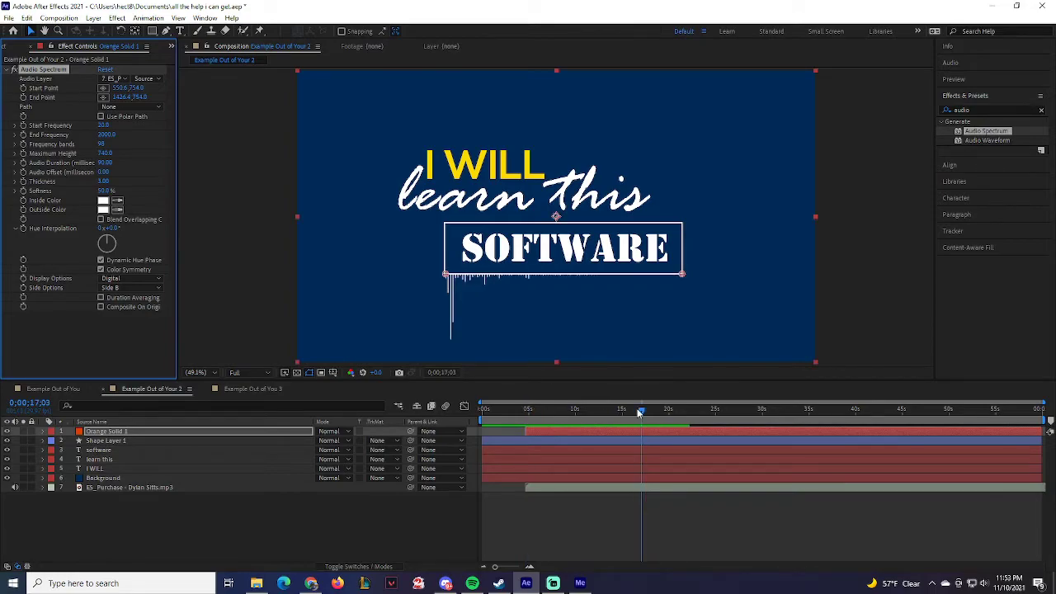
drag(581, 409, 478, 412)
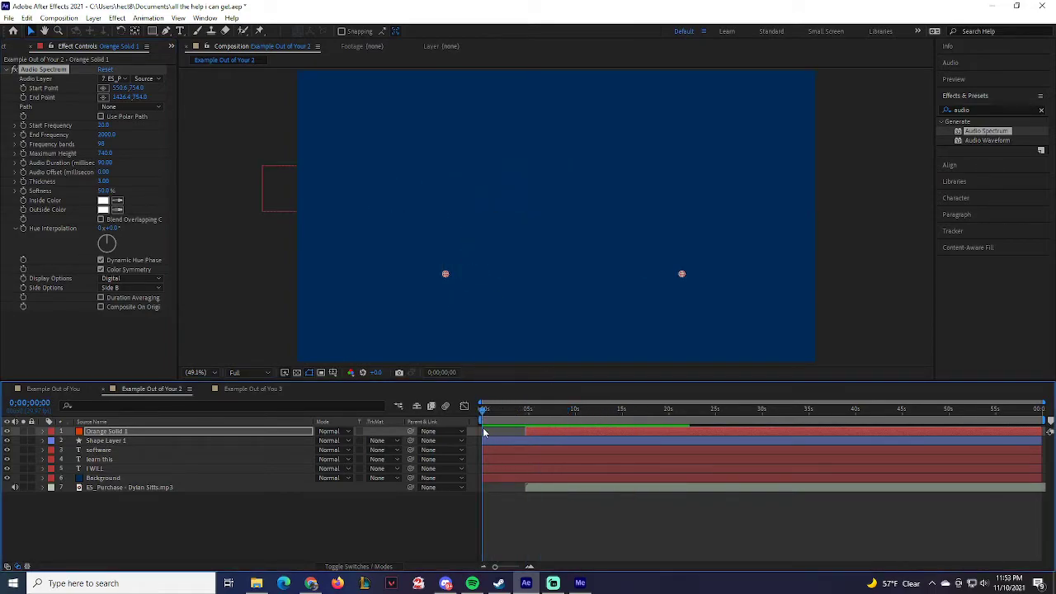
key(space)
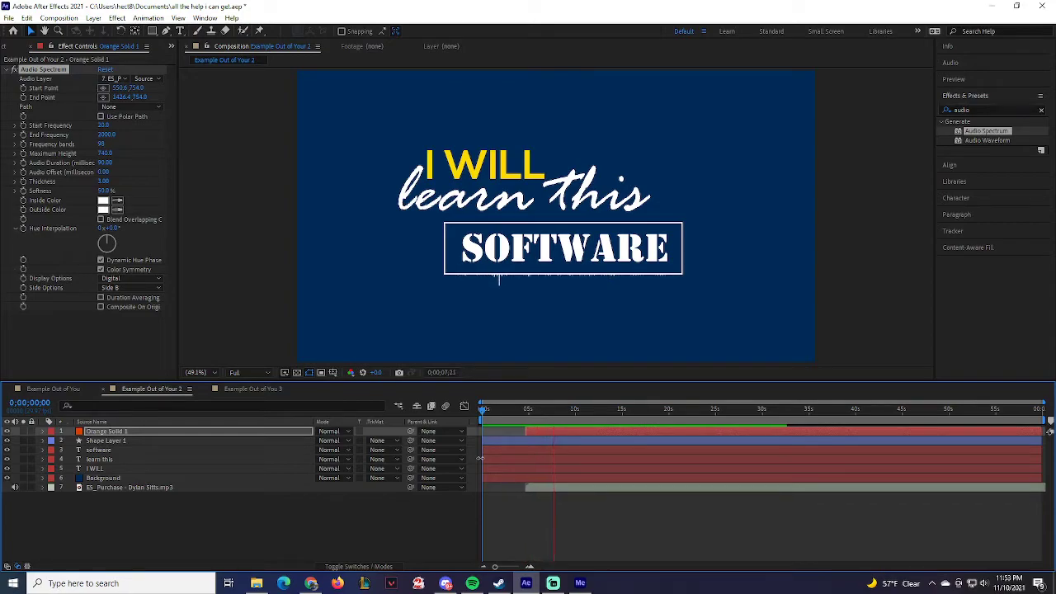
key(space)
Step: End the work area at 0;00;15;00 and trim the composition to the work area
drag(614, 412, 623, 416)
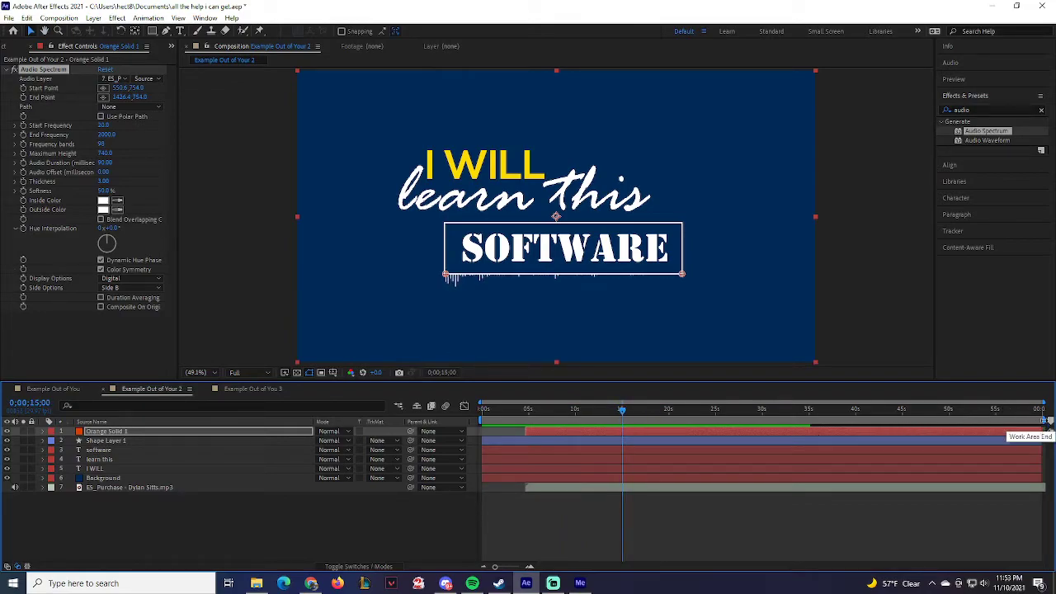
right_click(608, 419)
click(648, 453)
Step: Return to the composition's start and add Example Out of Your 2 to the Adobe Media Encoder queue
drag(532, 409, 485, 409)
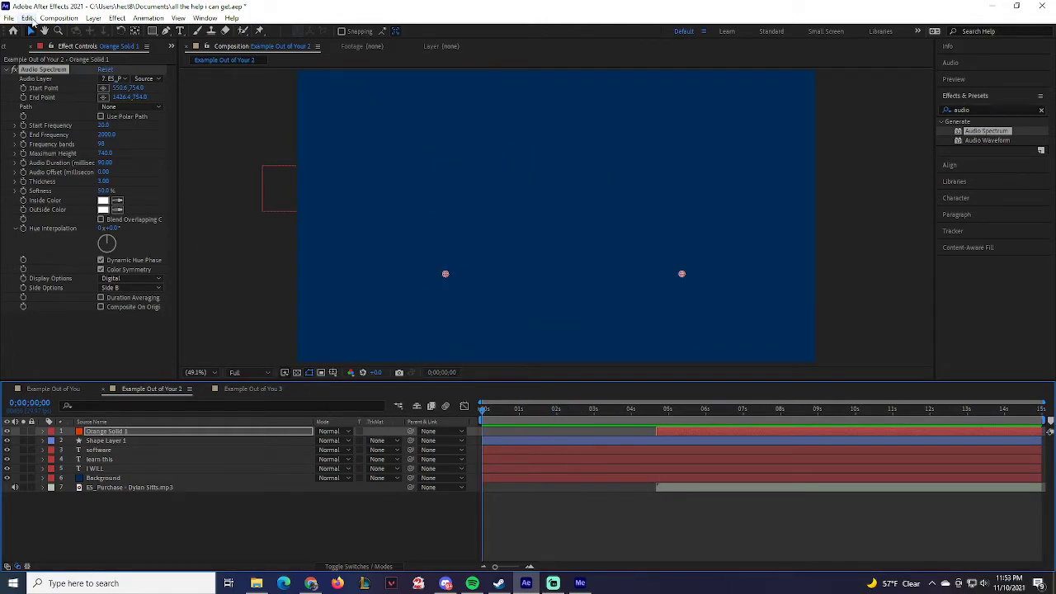
click(59, 17)
click(105, 99)
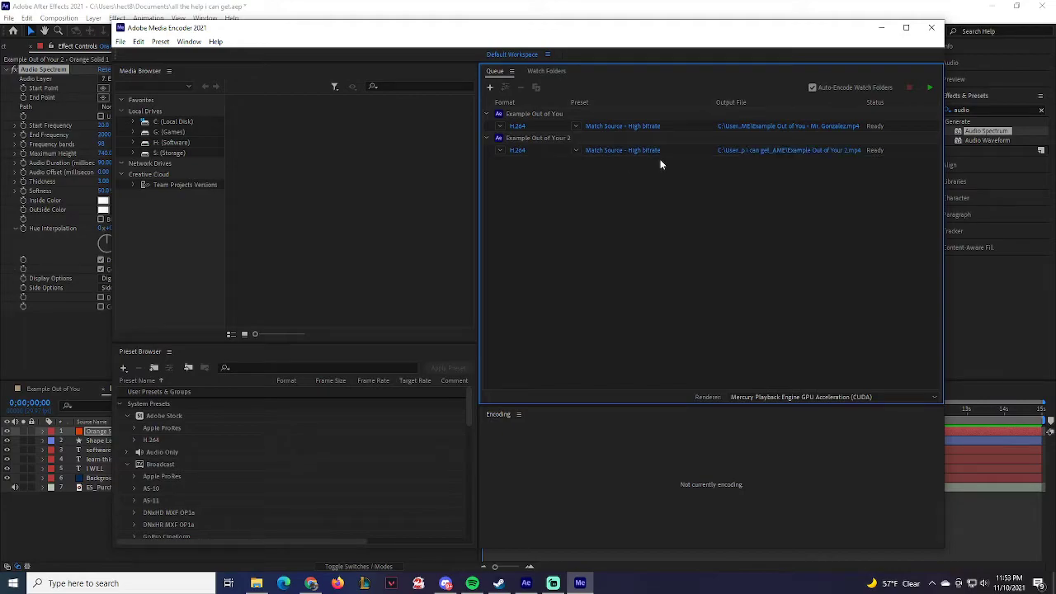
Step: Name the second queue item's output "Example Out of You 2" followed by the teacher's name, and start encoding the queue
click(832, 152)
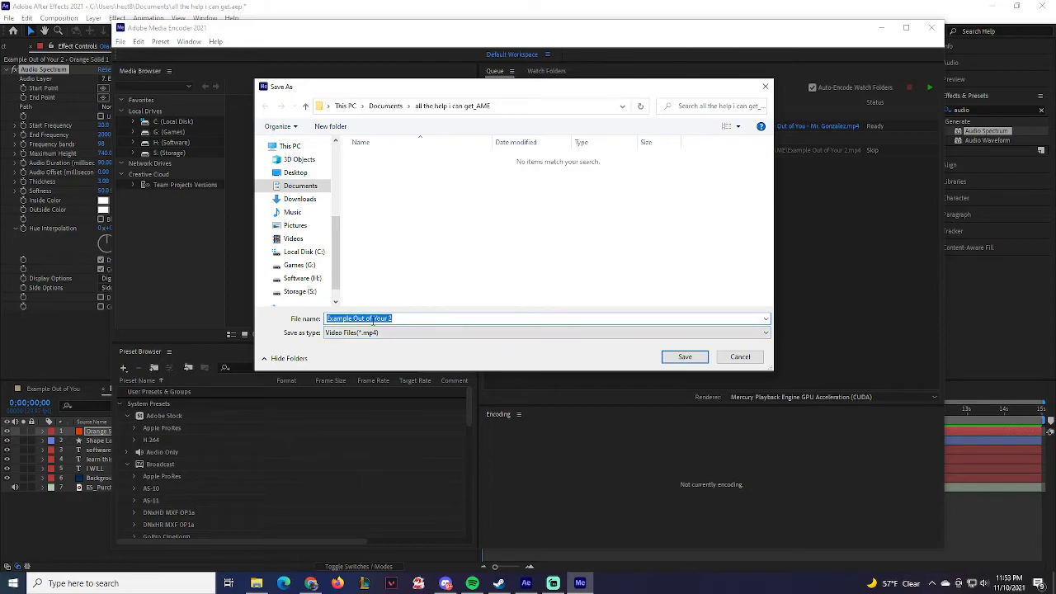
click(414, 320)
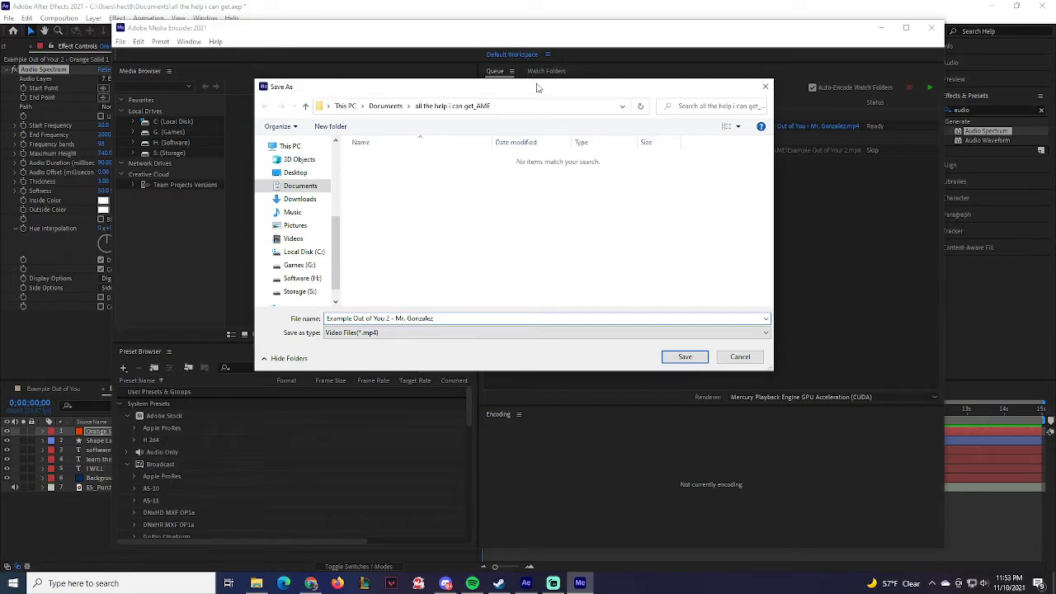
drag(537, 86, 702, 131)
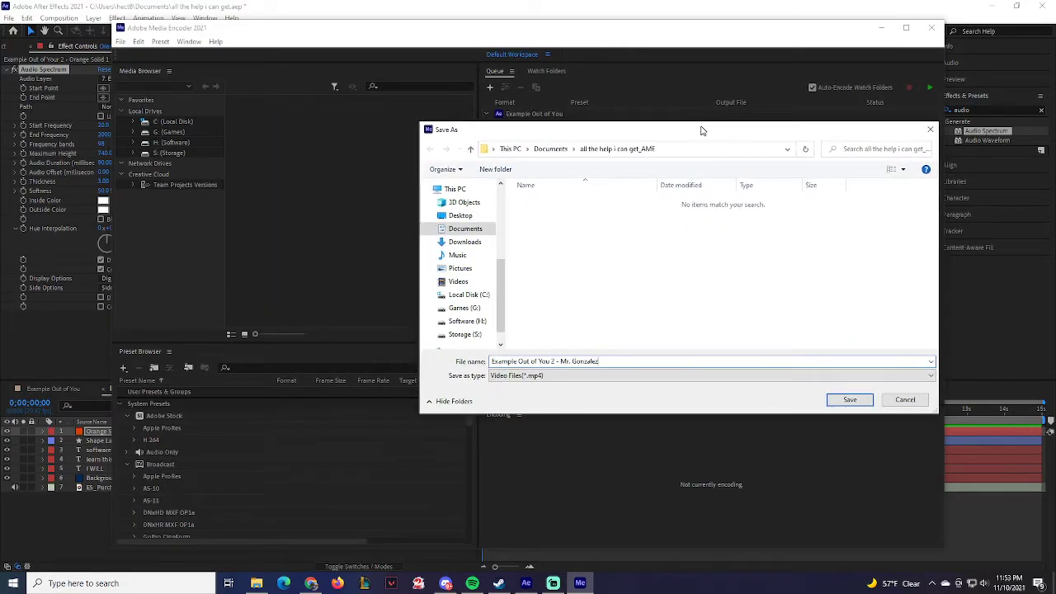
click(850, 400)
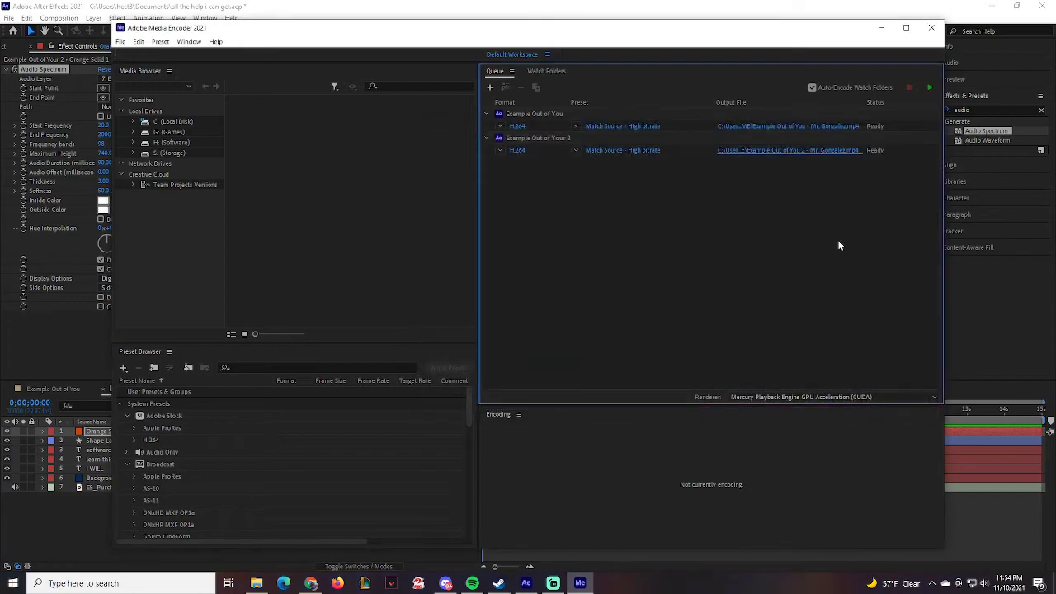
click(929, 88)
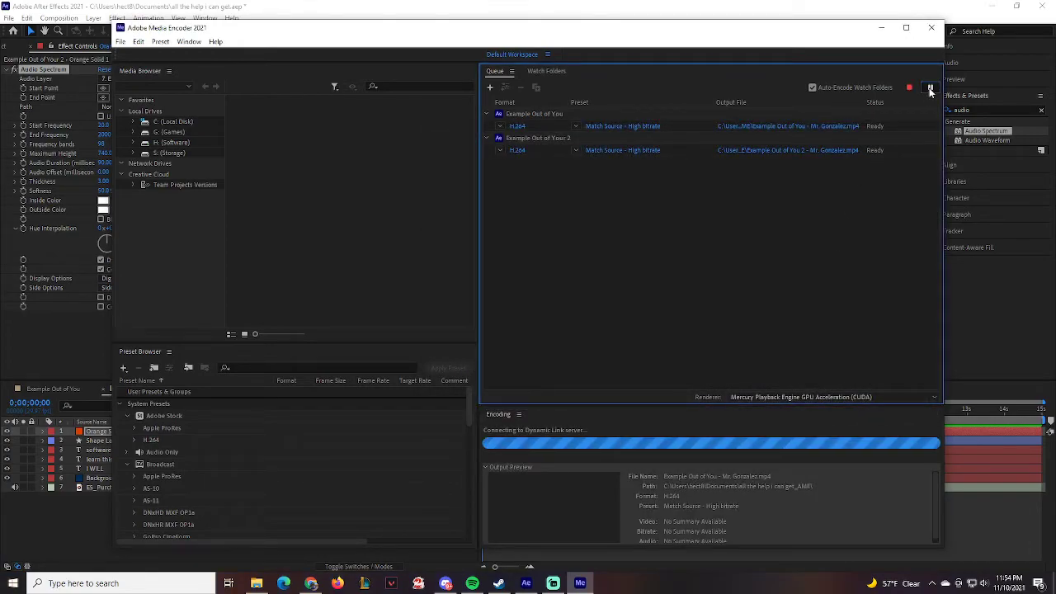
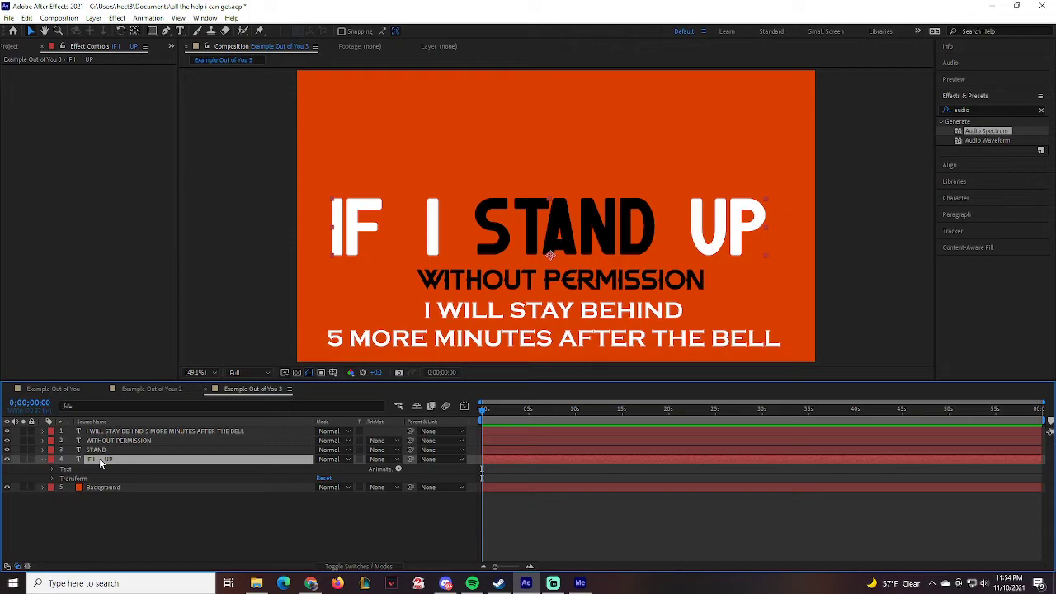
Step: Keyframe the opacity of the IF I UP text layer from 0% at 0;00;00;00 to 100% at 0;00;00;24
key(t)
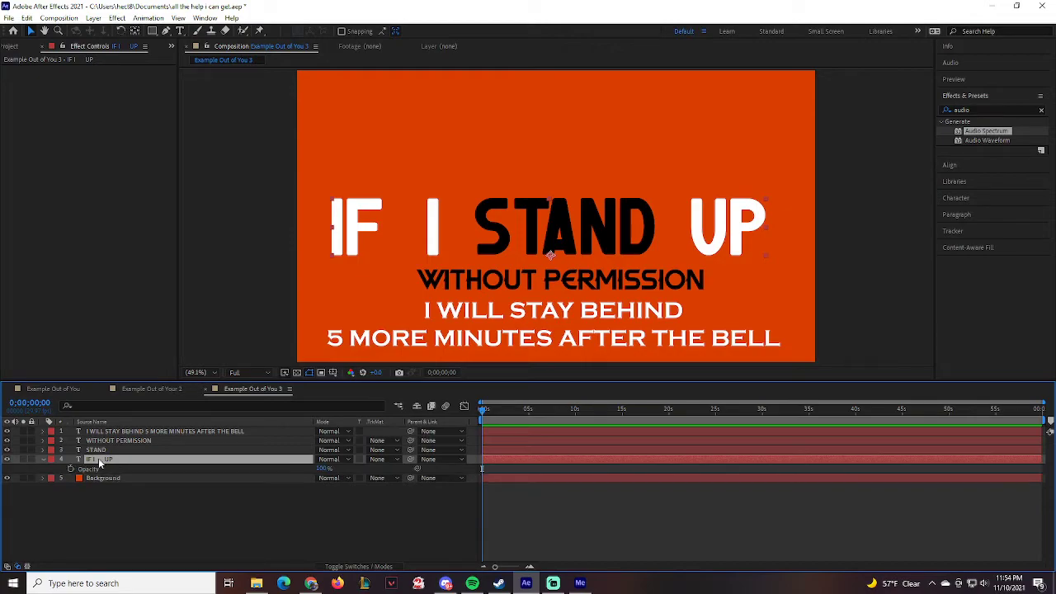
click(70, 468)
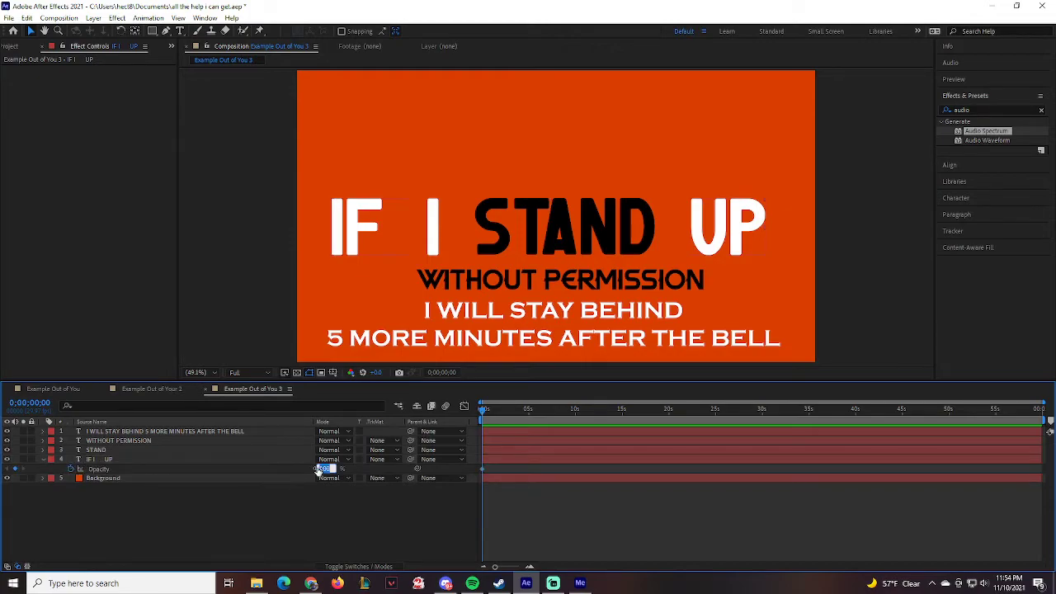
drag(318, 471, 273, 471)
click(30, 402)
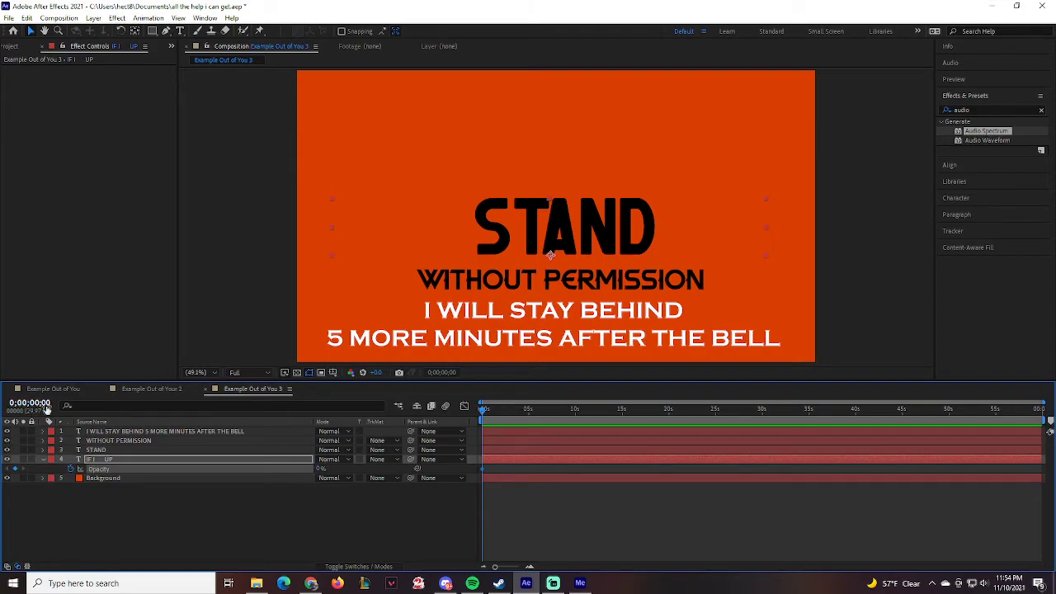
text(24)
key(Return)
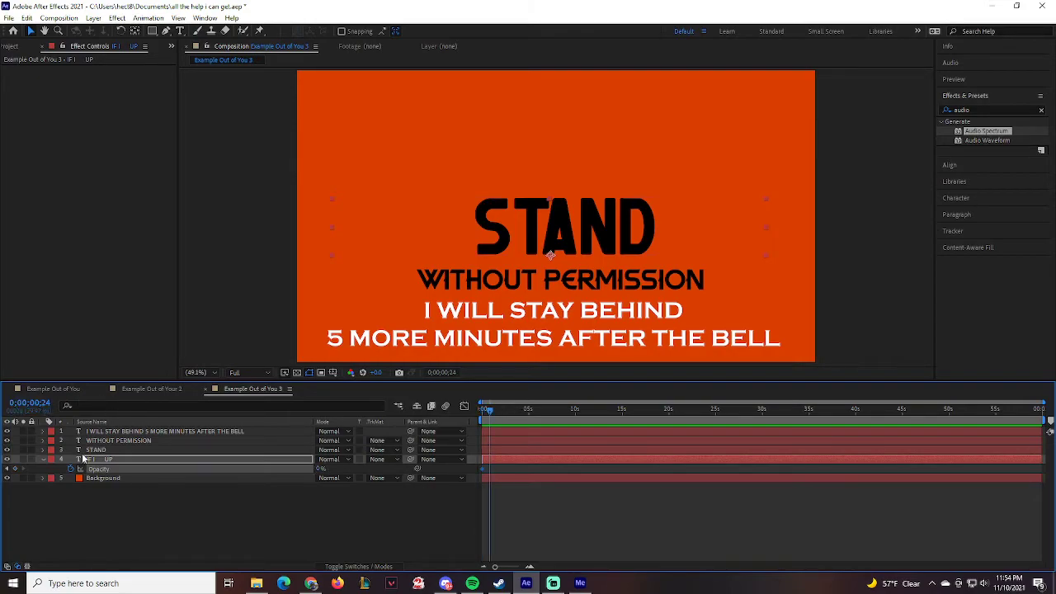
click(320, 468)
text(100)
key(Return)
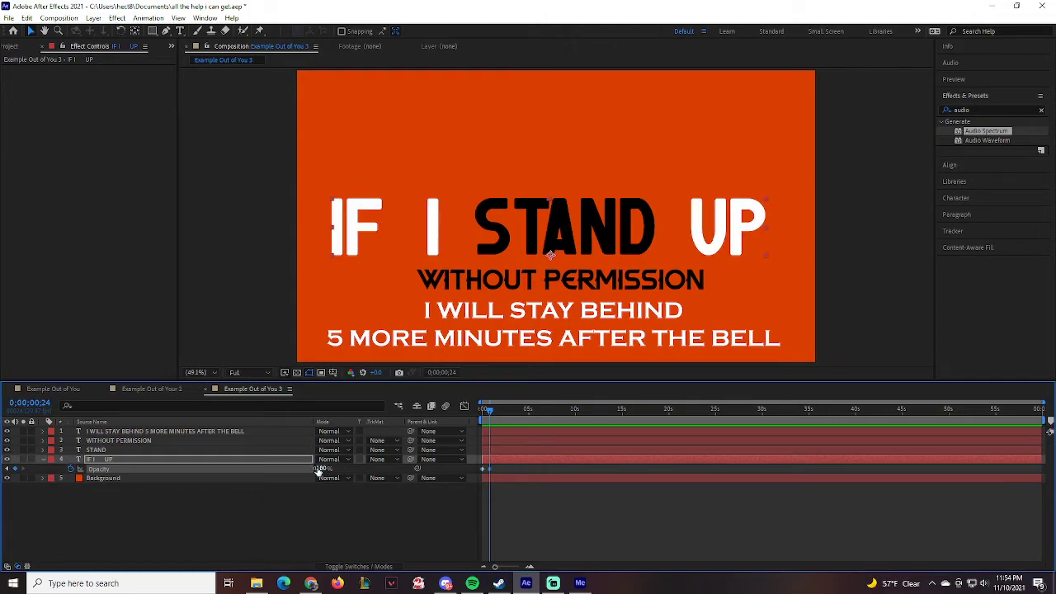
Step: Preview the IF I UP fade-in from the start and place the current time at 0;00;00;28
drag(486, 410, 434, 416)
key(space)
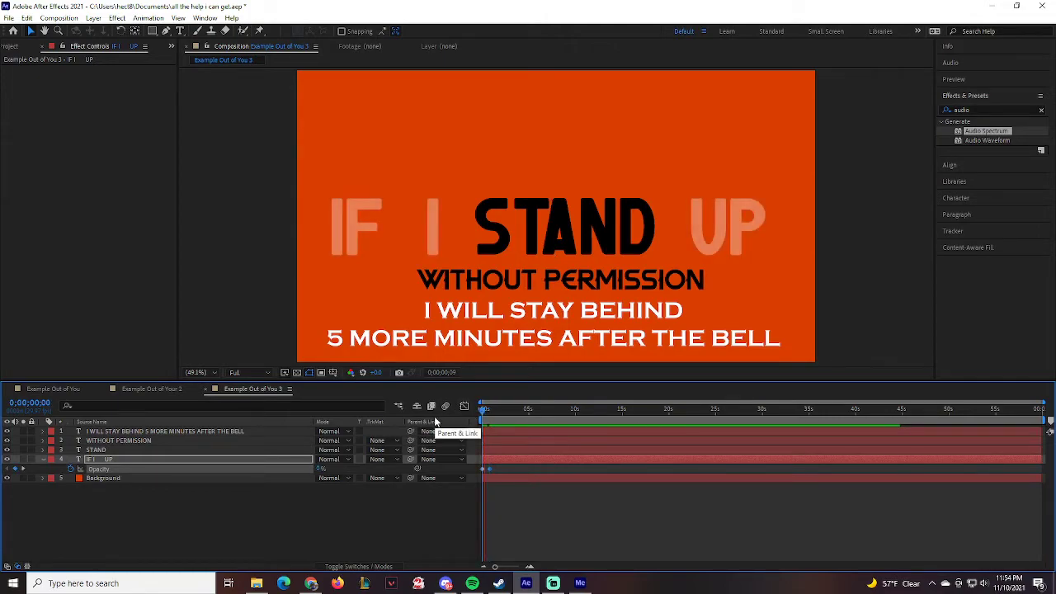
click(492, 412)
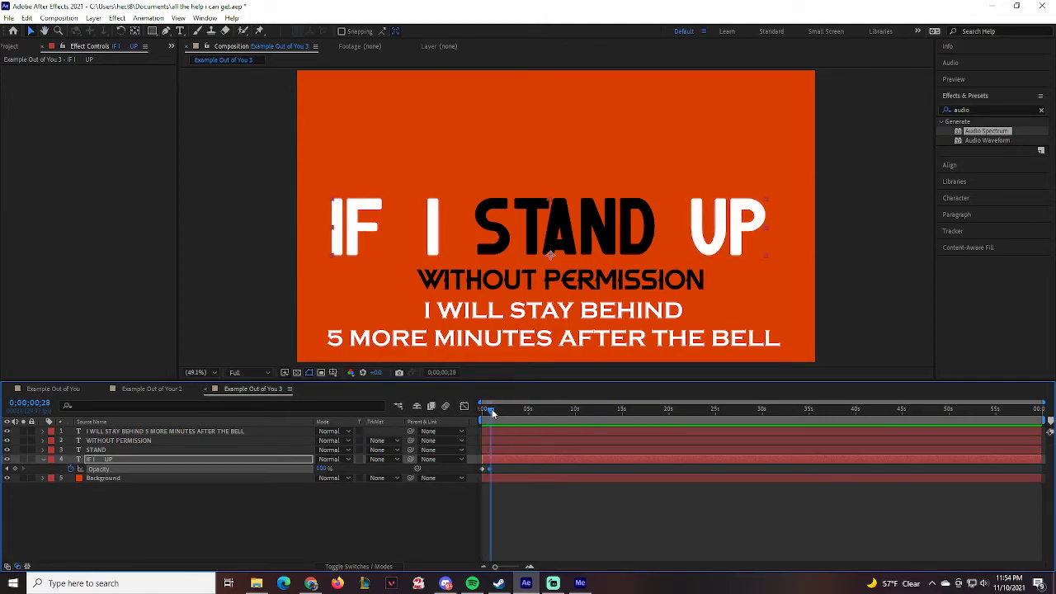
Step: Start scale keyframing on the STAND text layer at 0;00;00;26
drag(492, 410, 491, 409)
click(498, 450)
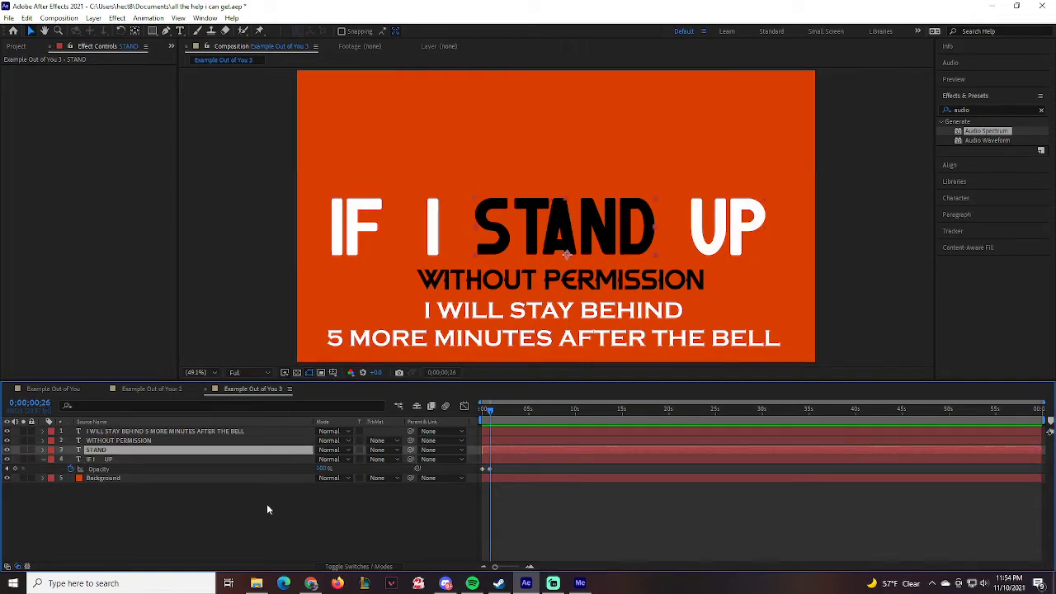
click(43, 451)
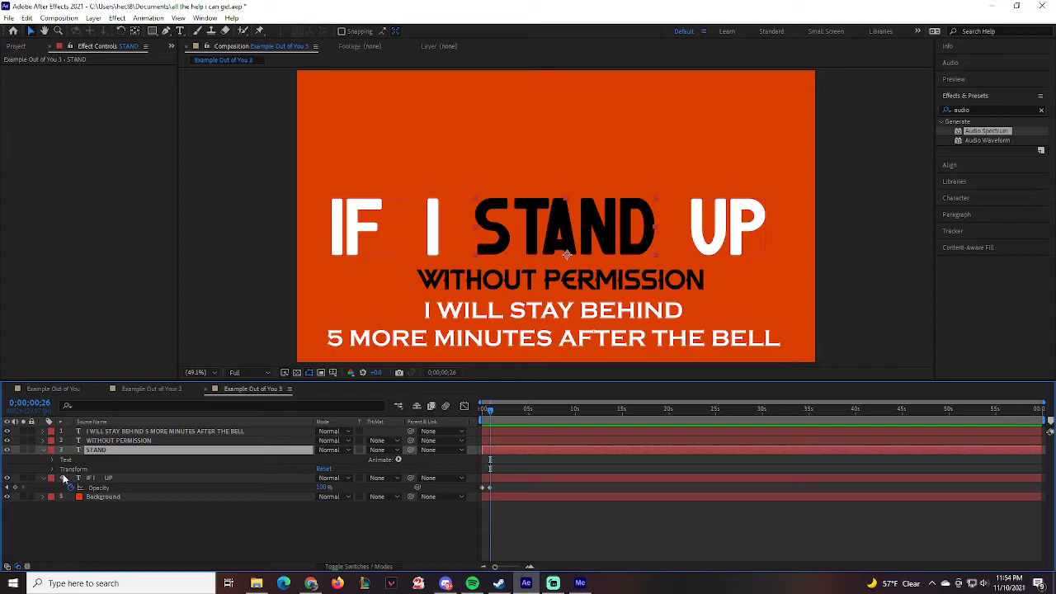
key(s)
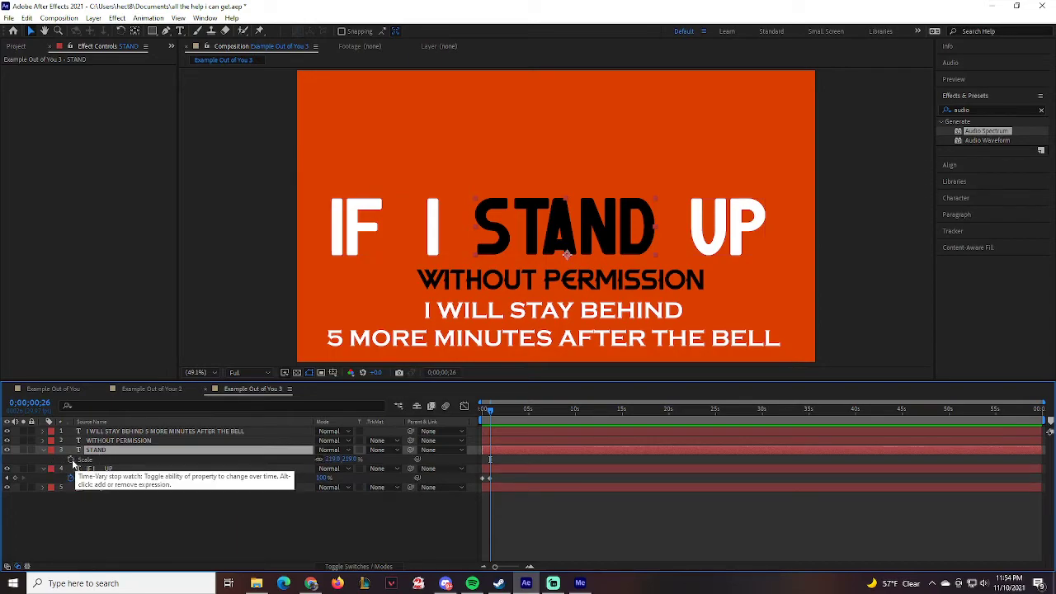
click(71, 459)
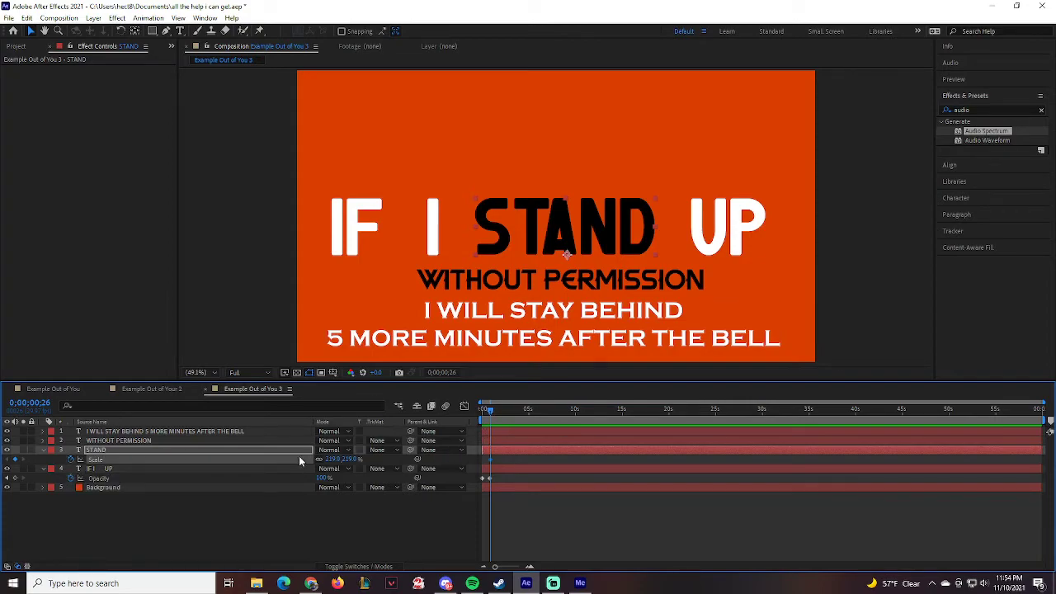
Step: Add a second scale keyframe to the STAND layer at 0;00;01;24, keeping its full-size value
click(332, 459)
click(30, 403)
text(100)
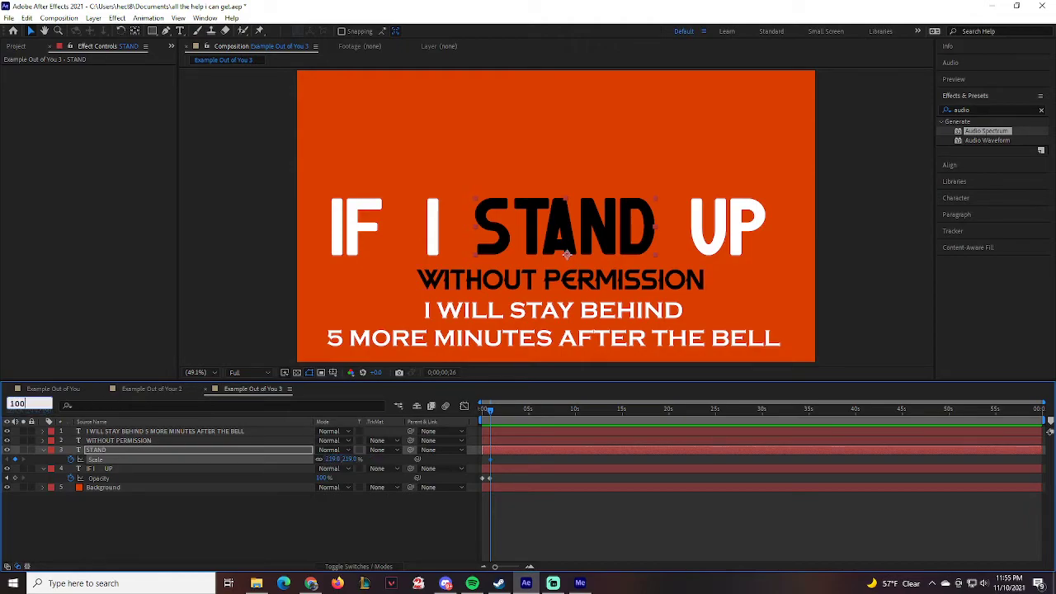
key(Return)
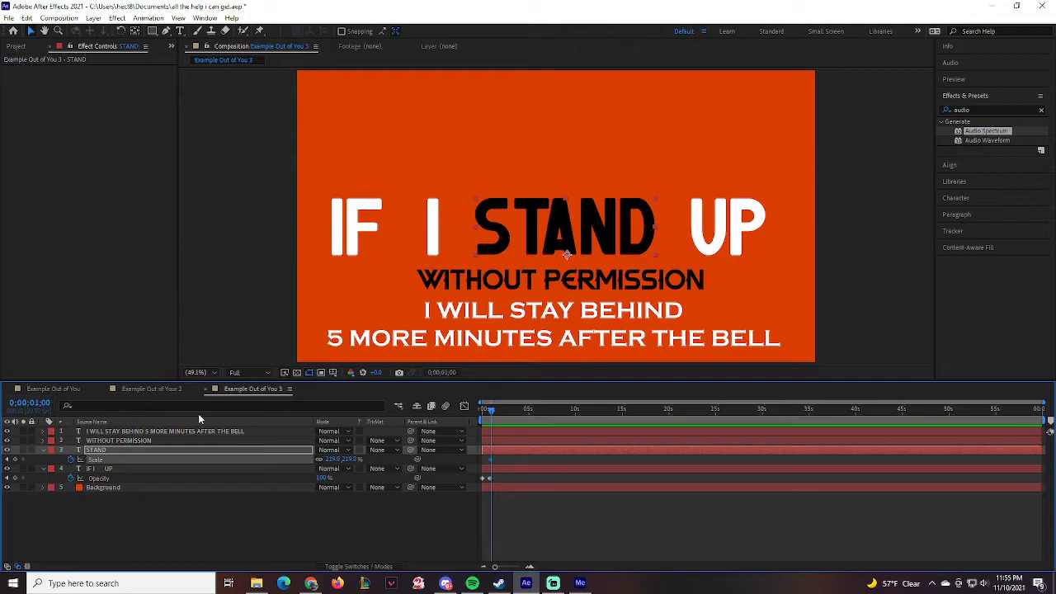
click(48, 403)
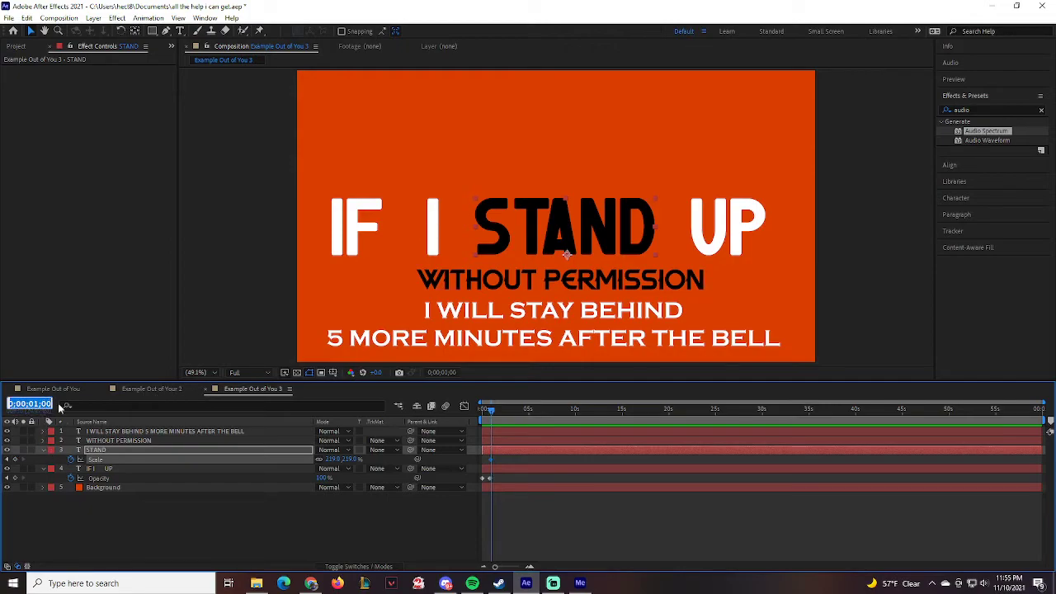
text(124)
key(Return)
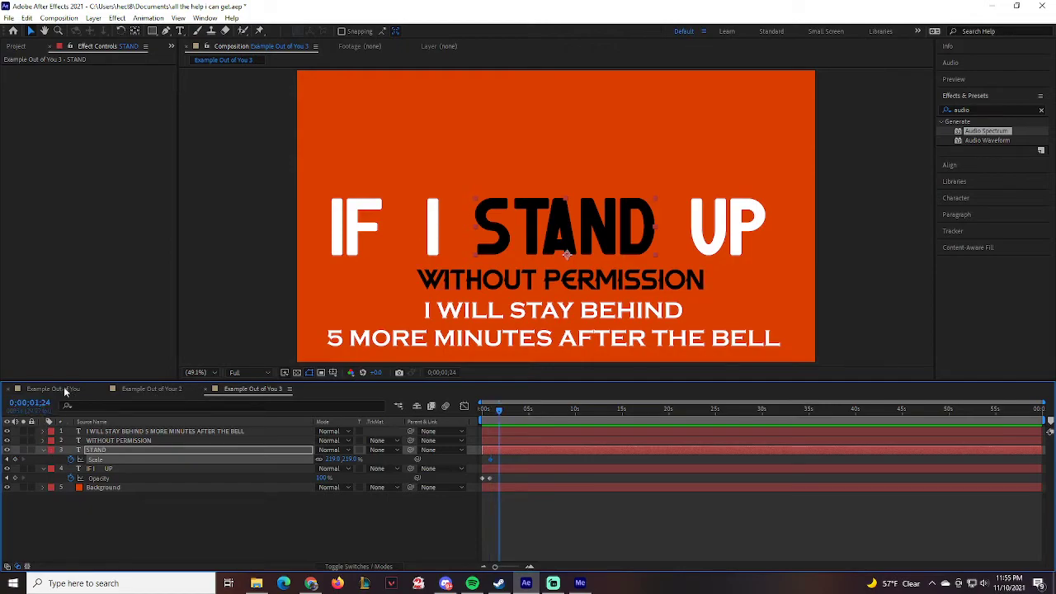
click(14, 459)
Step: Set the STAND layer's first scale keyframe, at 0;00;00;26, to 0%
click(7, 459)
click(330, 460)
text(0)
key(Return)
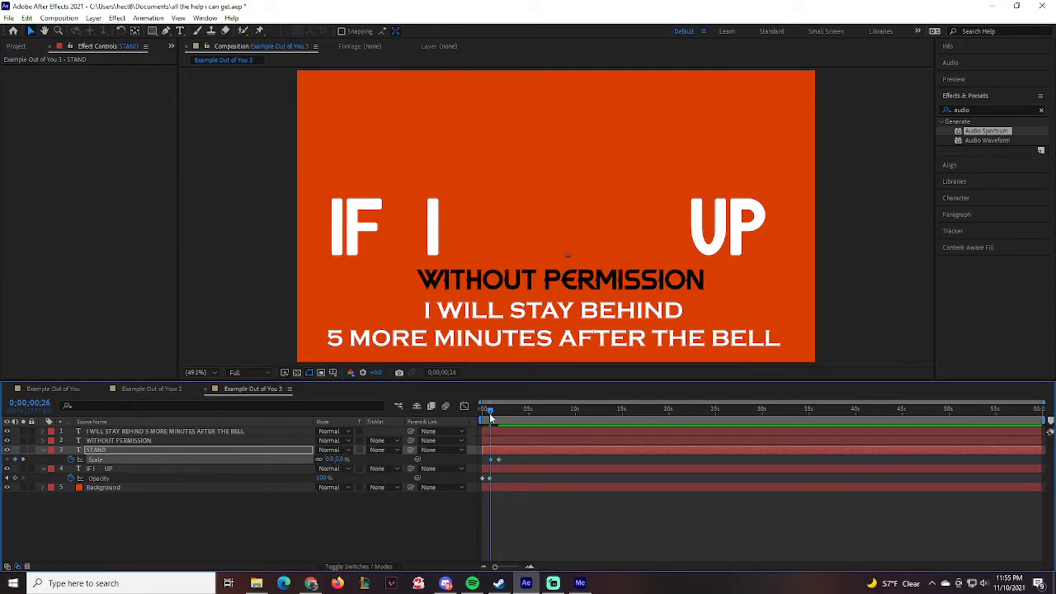
Step: At 0;00;02;12, unlink STAND's scale proportions and stretch only its vertical scale to 385%
drag(490, 416, 503, 411)
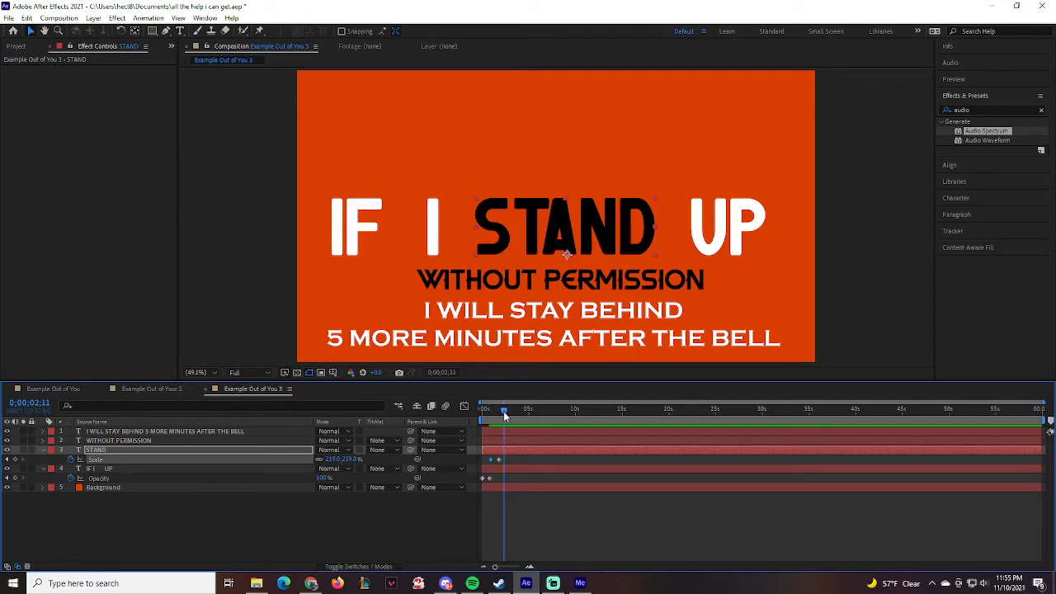
click(29, 402)
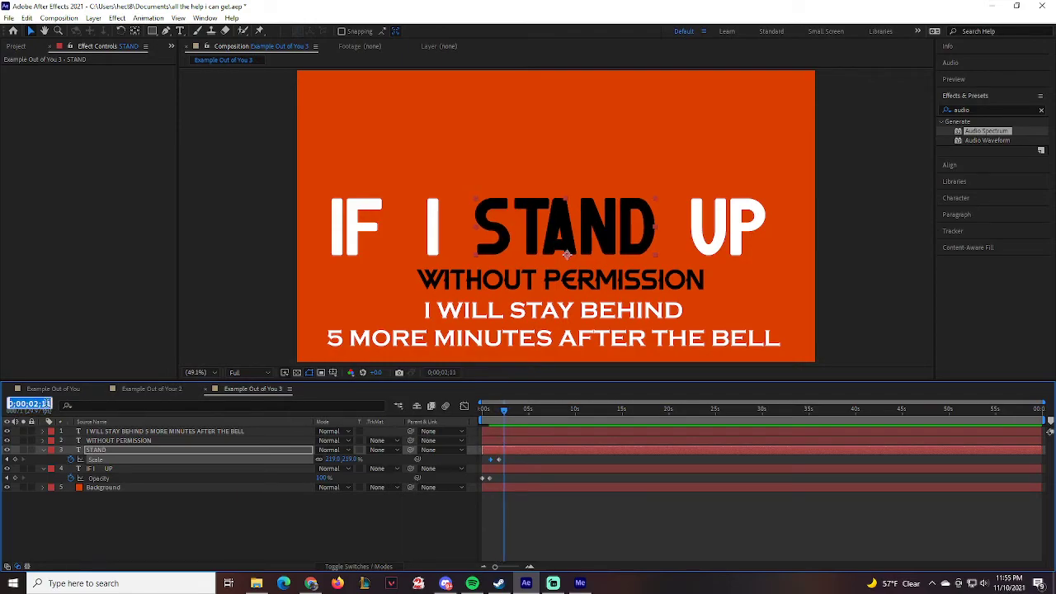
text(22)
key(Return)
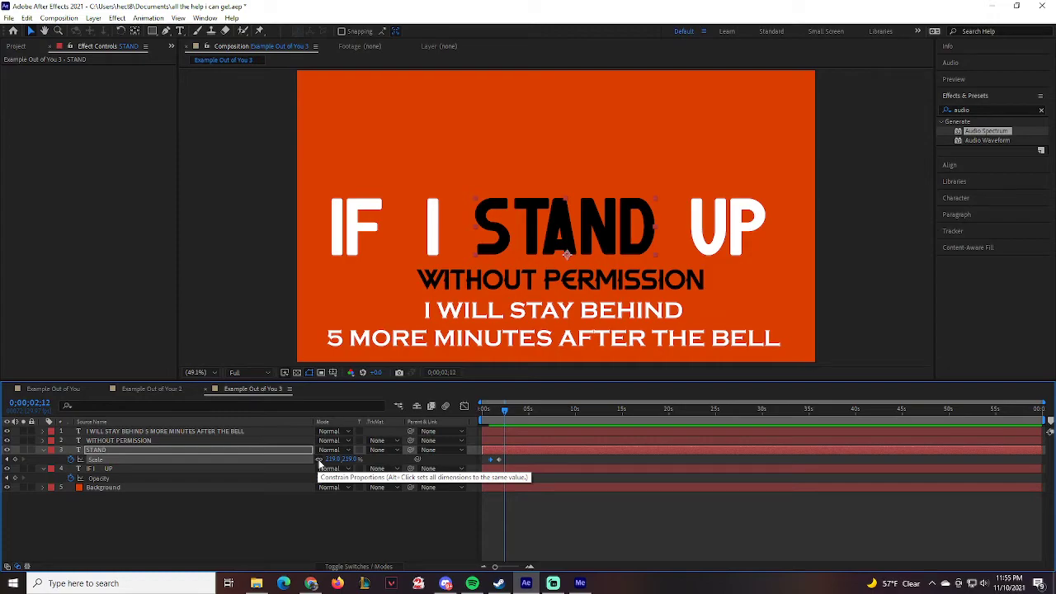
click(348, 460)
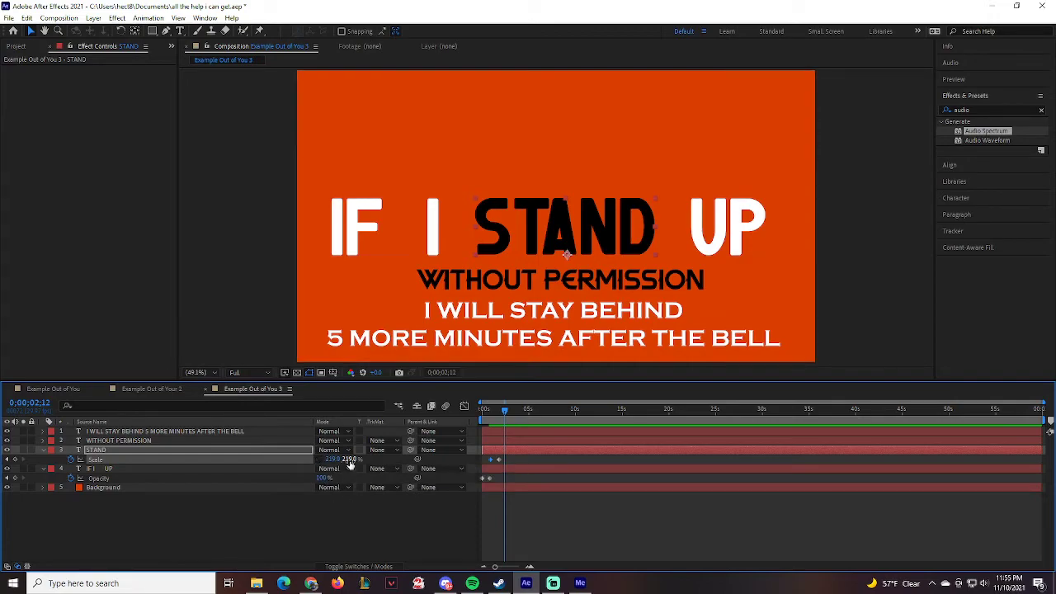
drag(348, 458, 428, 449)
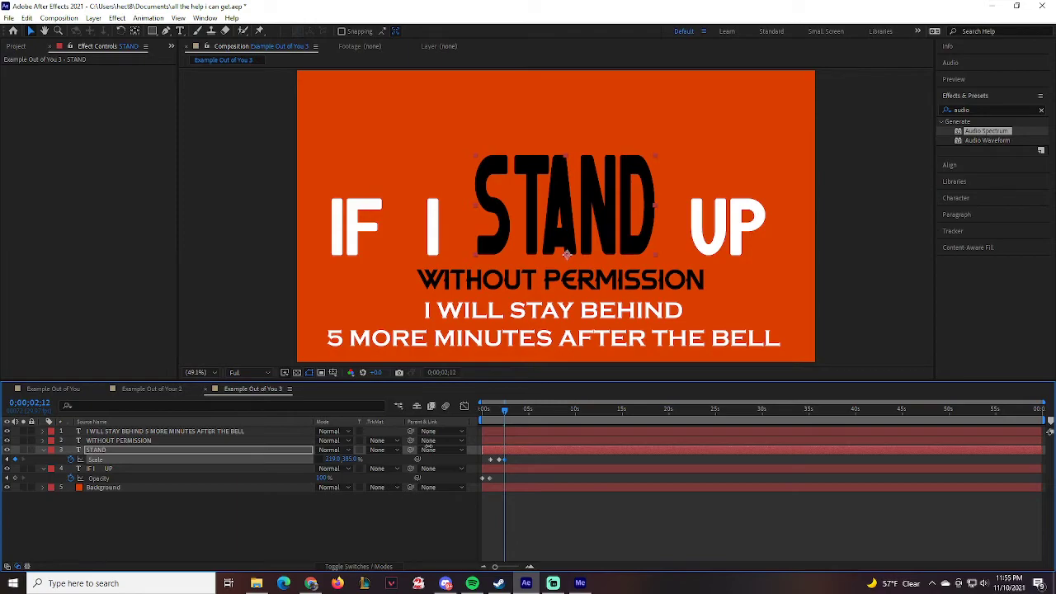
Step: At 0;00;02;24, reduce the STAND layer's vertical scale to about 199%
click(30, 402)
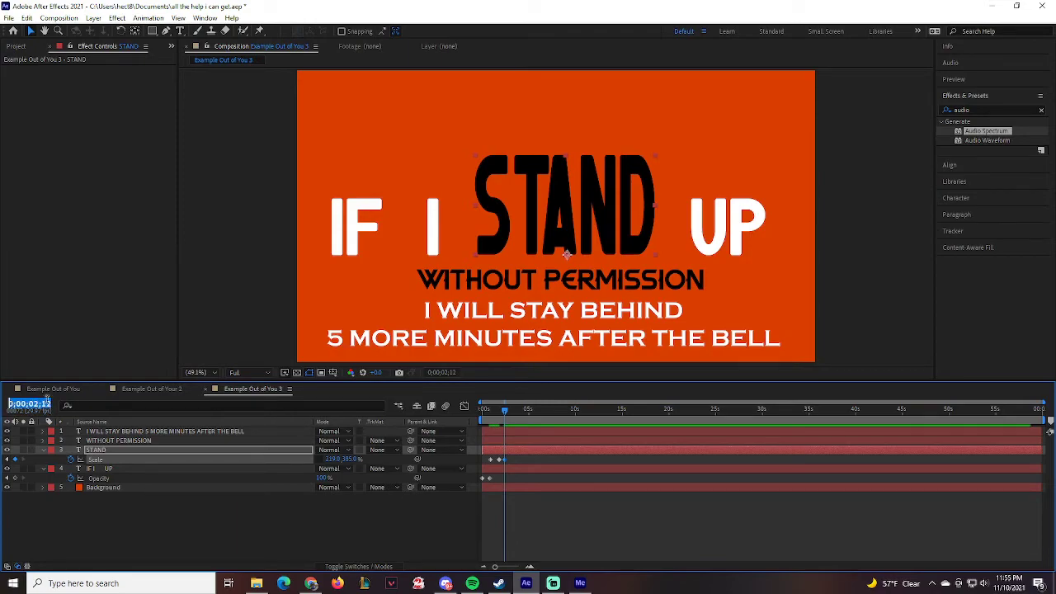
text(224)
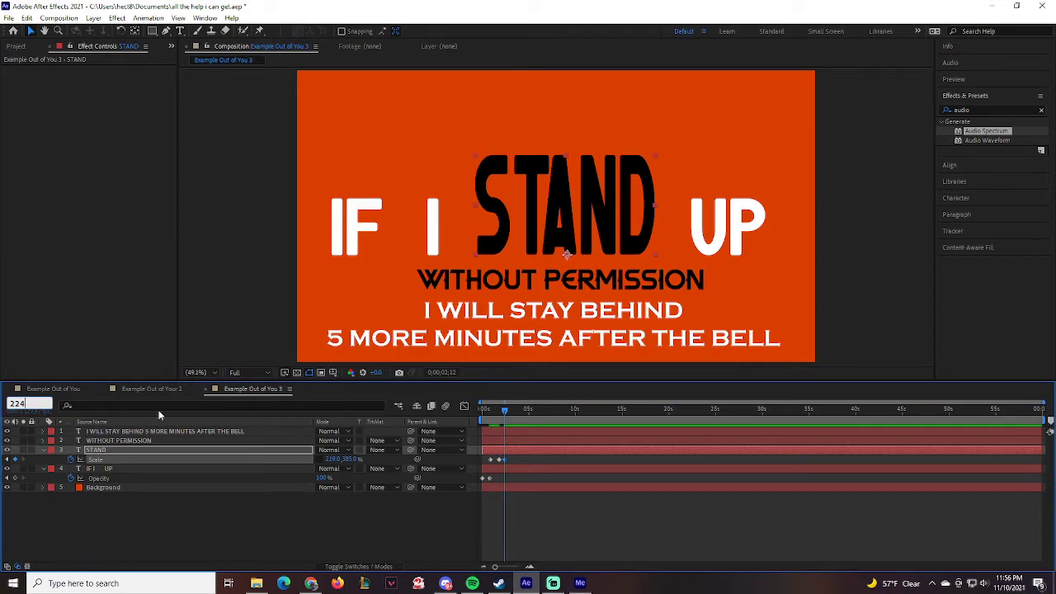
key(Return)
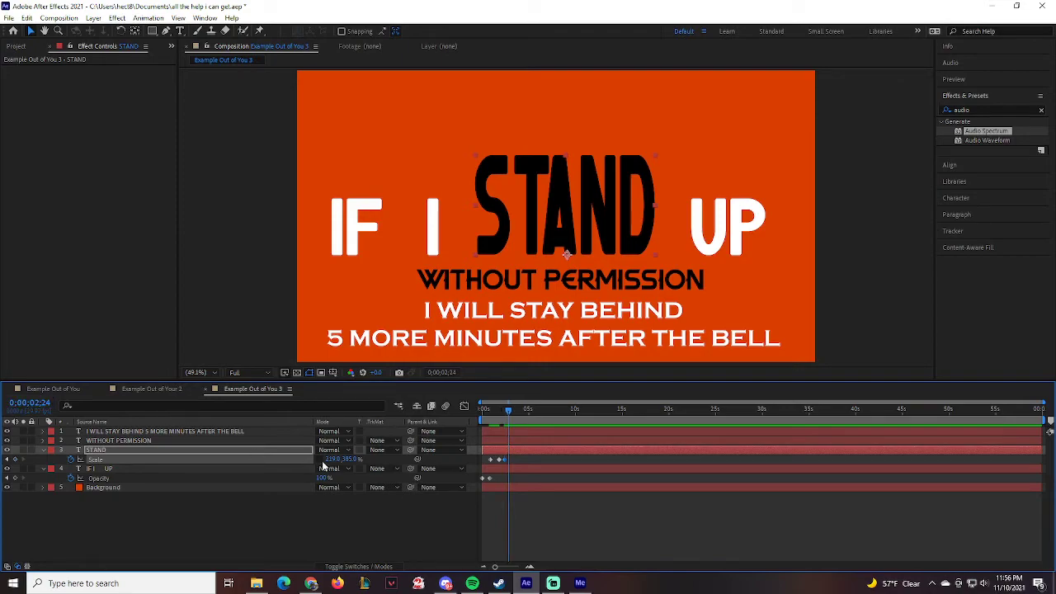
drag(346, 460, 268, 472)
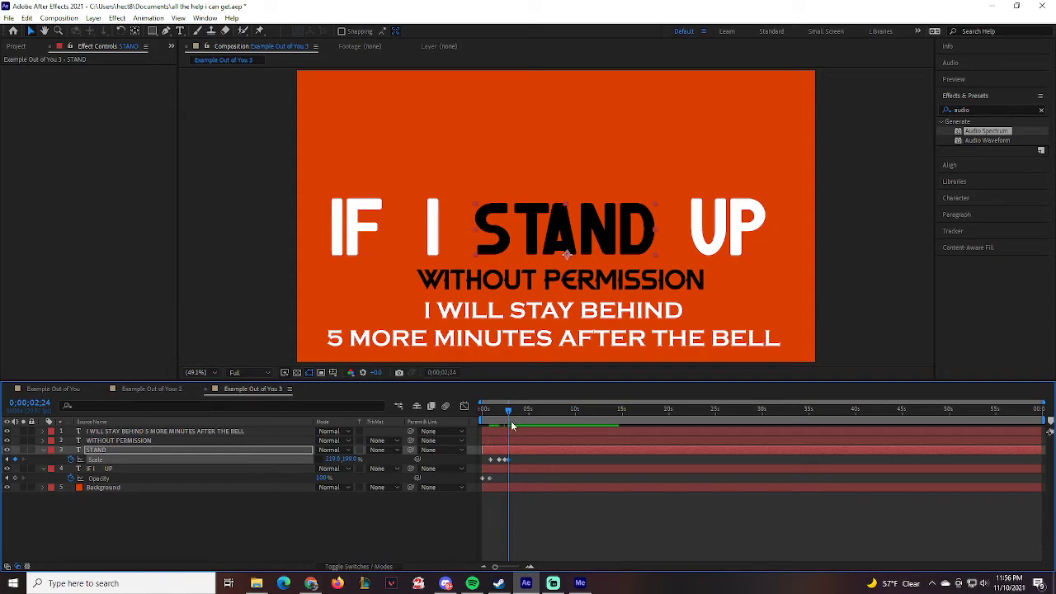
Step: At 0;00;02;28, set the STAND layer's vertical scale to 219%
click(508, 410)
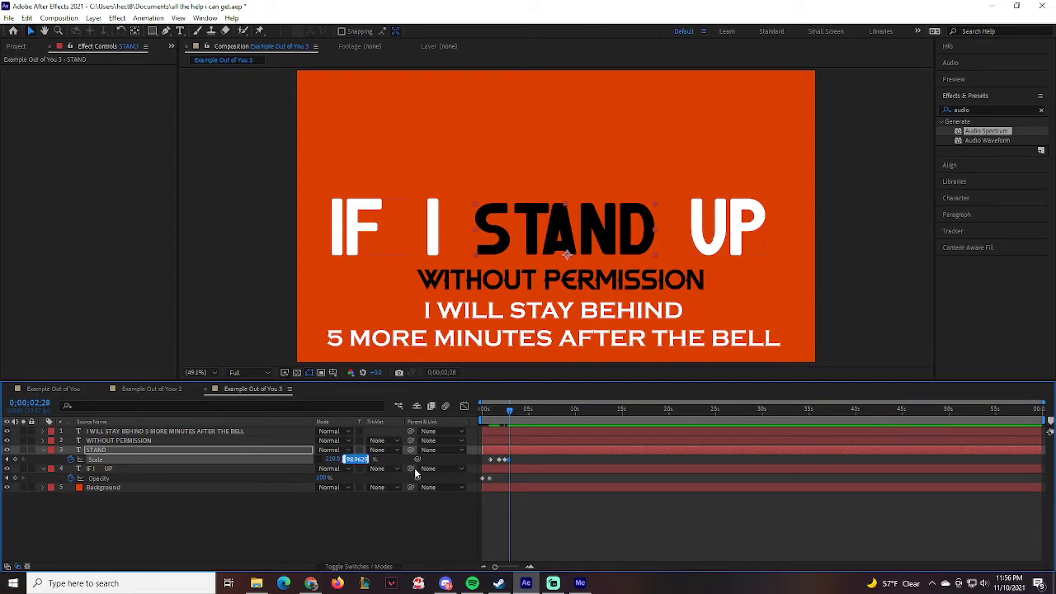
click(353, 459)
key(Return)
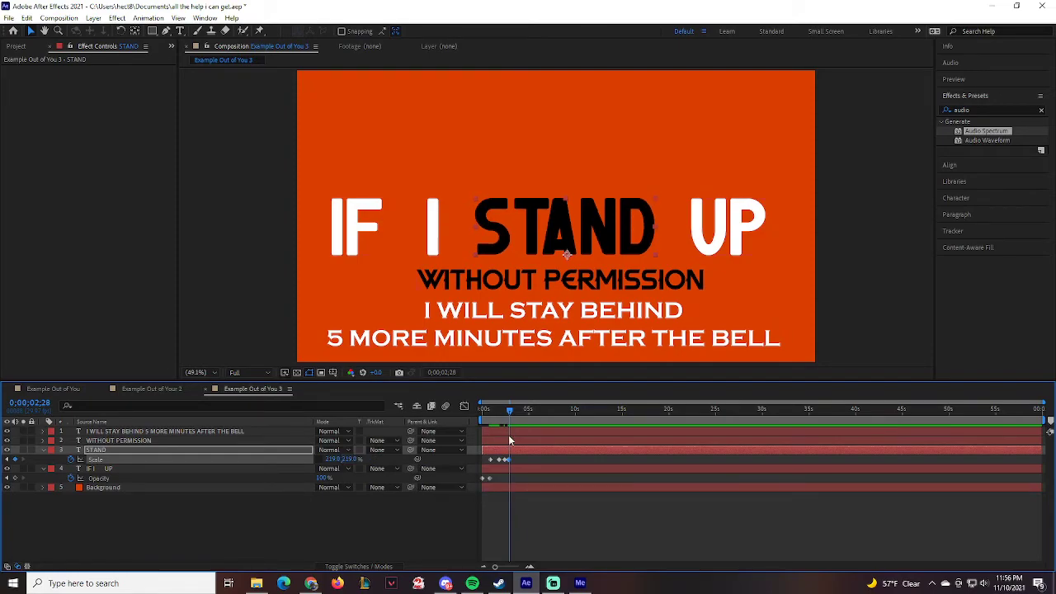
Step: Preview the STAND scale animation from the start of the composition
drag(512, 413, 431, 425)
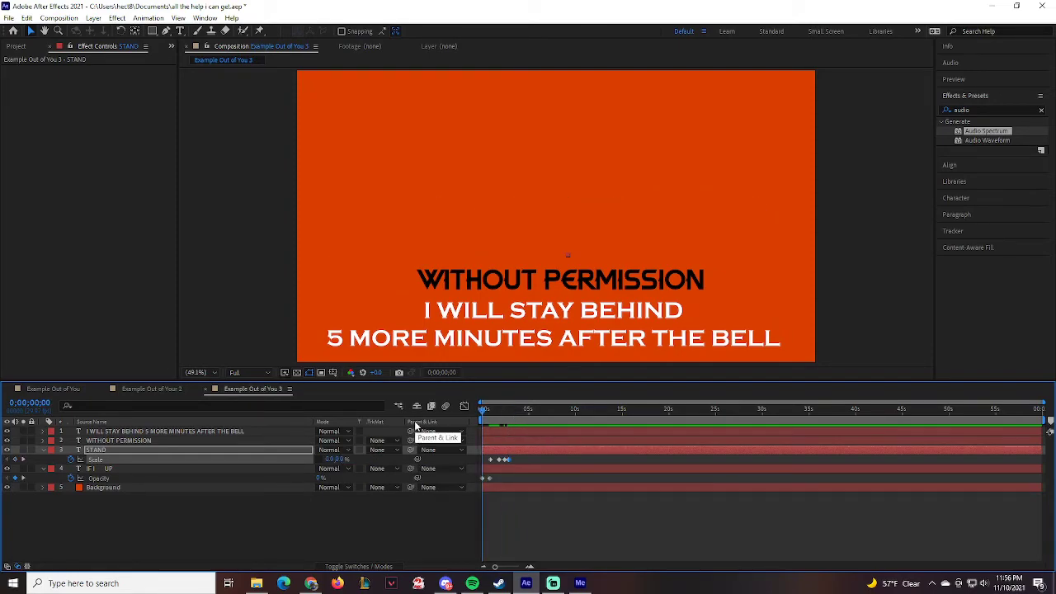
key(space)
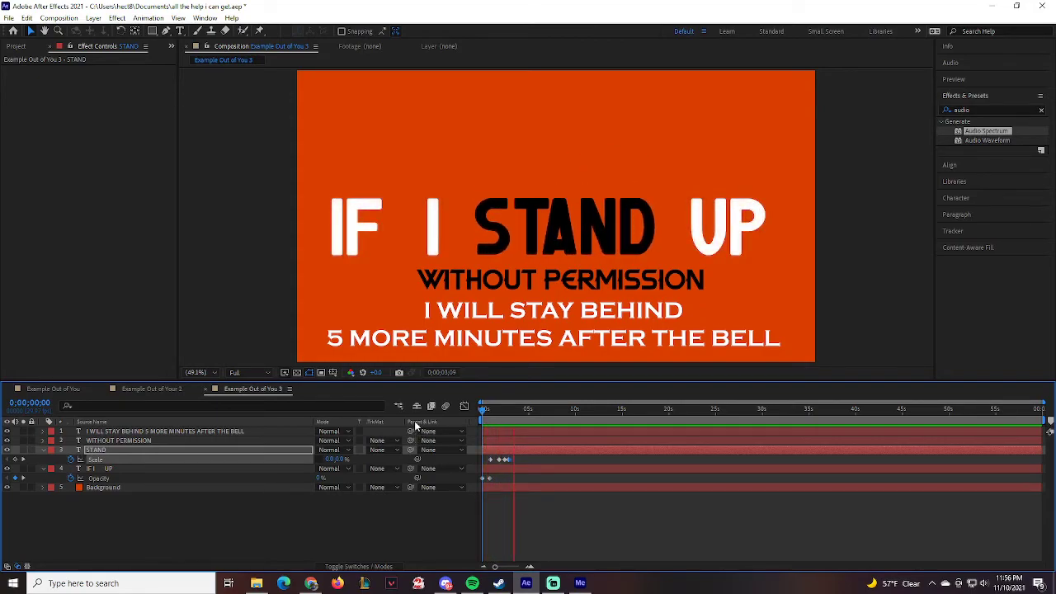
key(space)
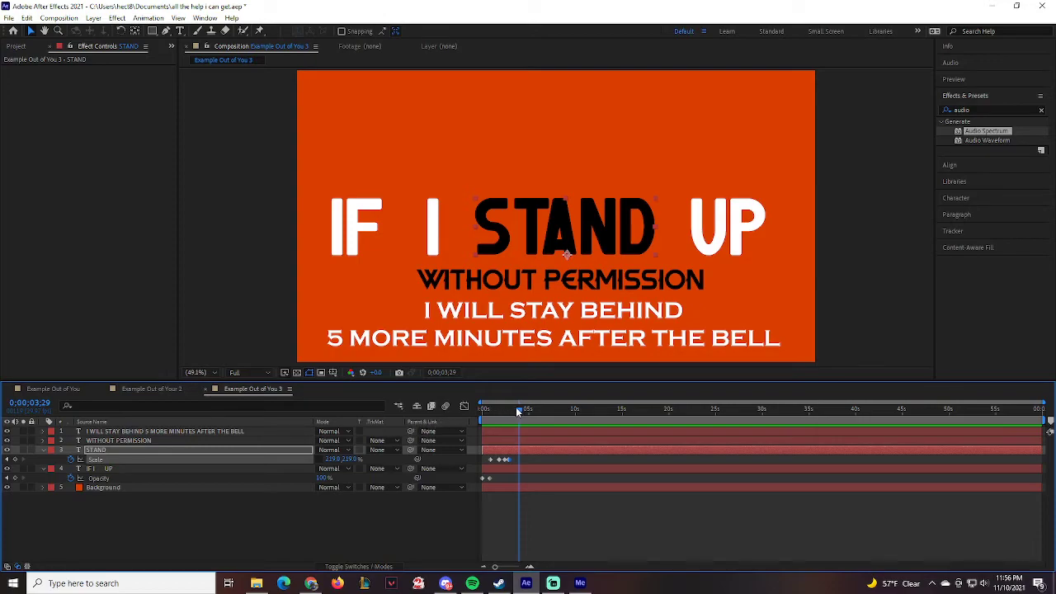
Step: Apply Easy Ease to all of the STAND layer's scale keyframes
drag(484, 463, 517, 463)
right_click(508, 460)
mouse_move(561, 463)
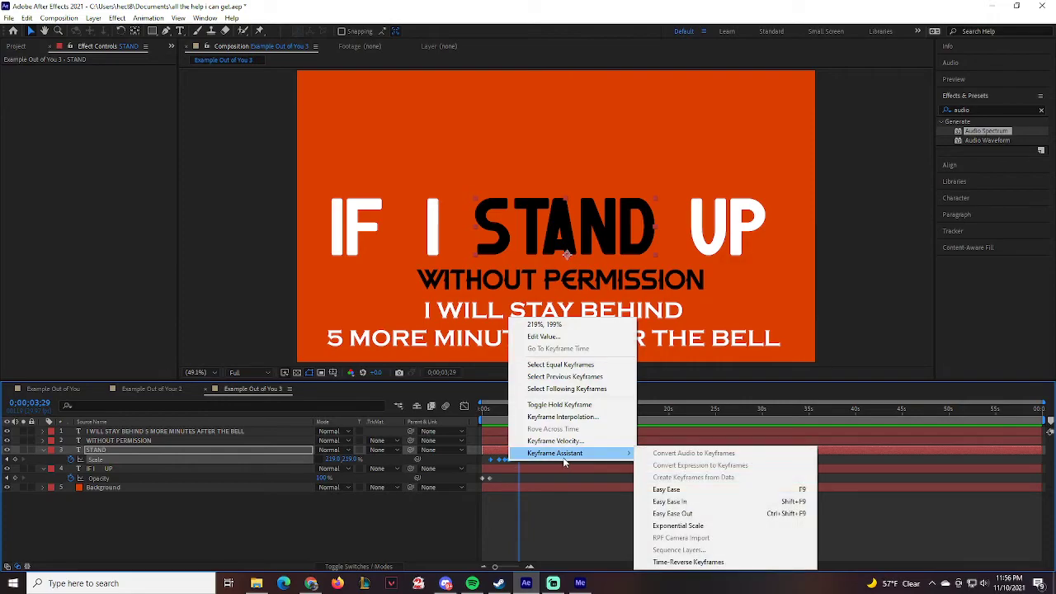
click(692, 491)
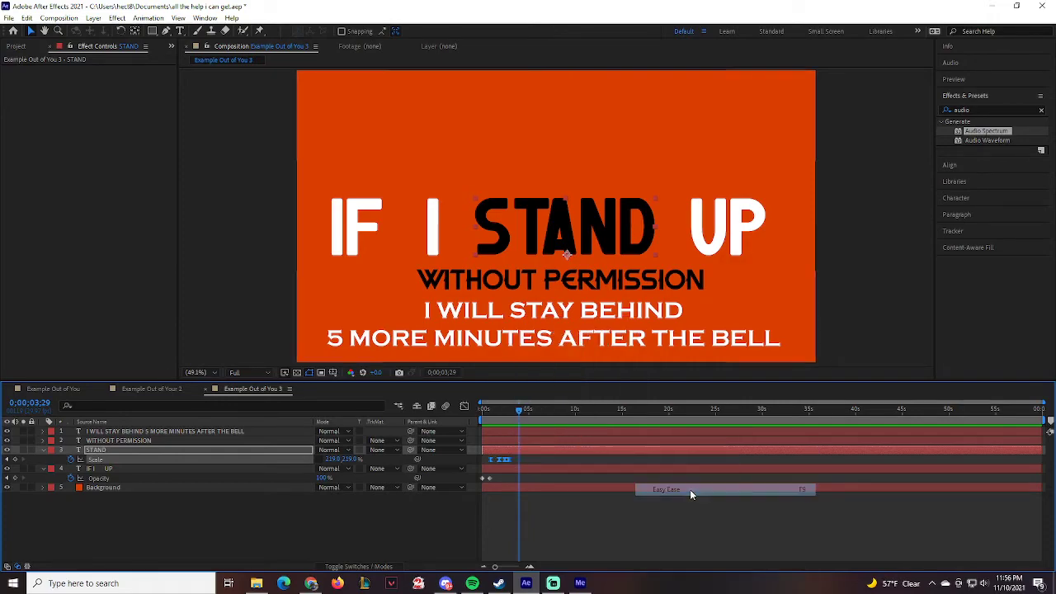
Step: Preview the eased STAND animation from 0;00;00;00
drag(520, 410, 490, 414)
key(space)
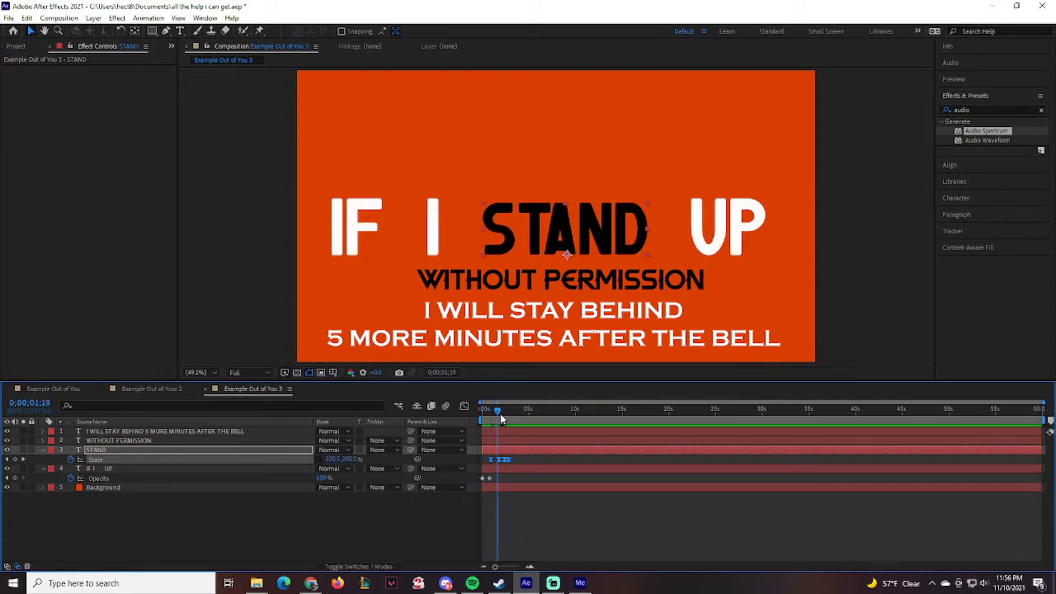
click(485, 419)
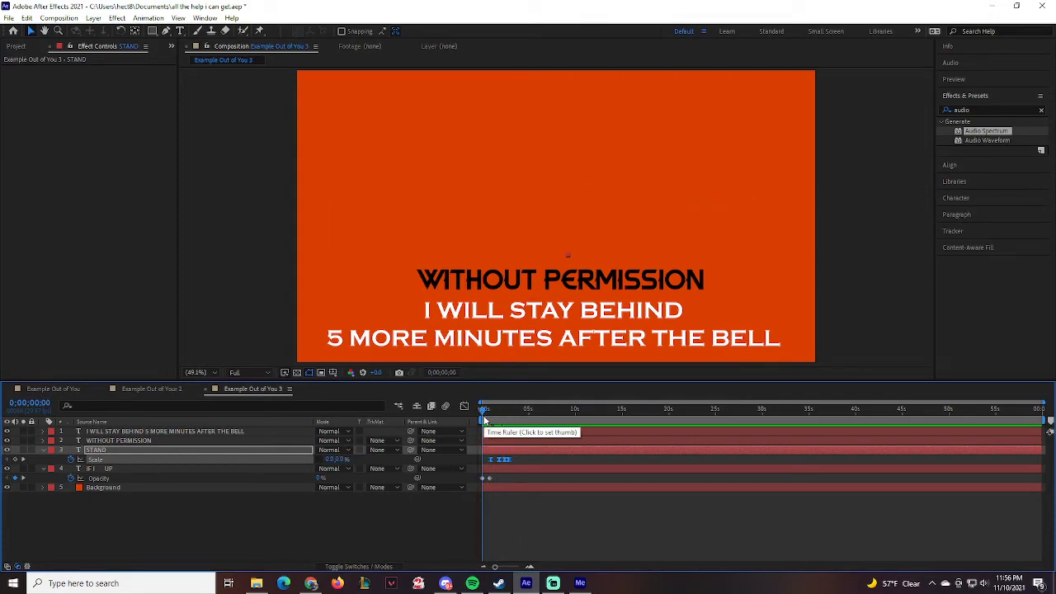
key(space)
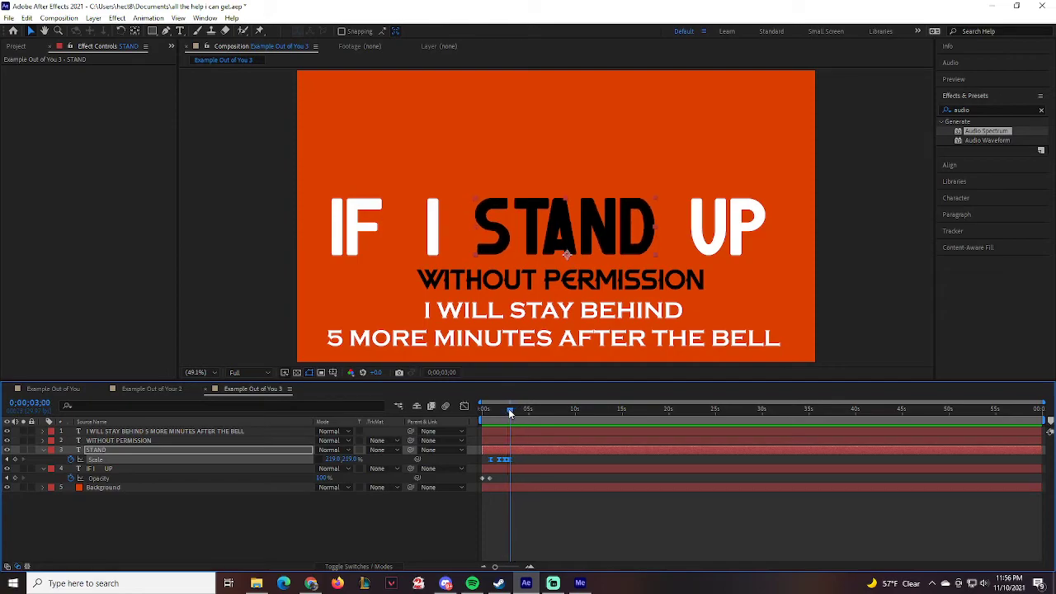
Step: Collapse the STAND and IF I UP layers and start position keyframing on WITHOUT PERMISSION at 0;00;02;28
click(509, 408)
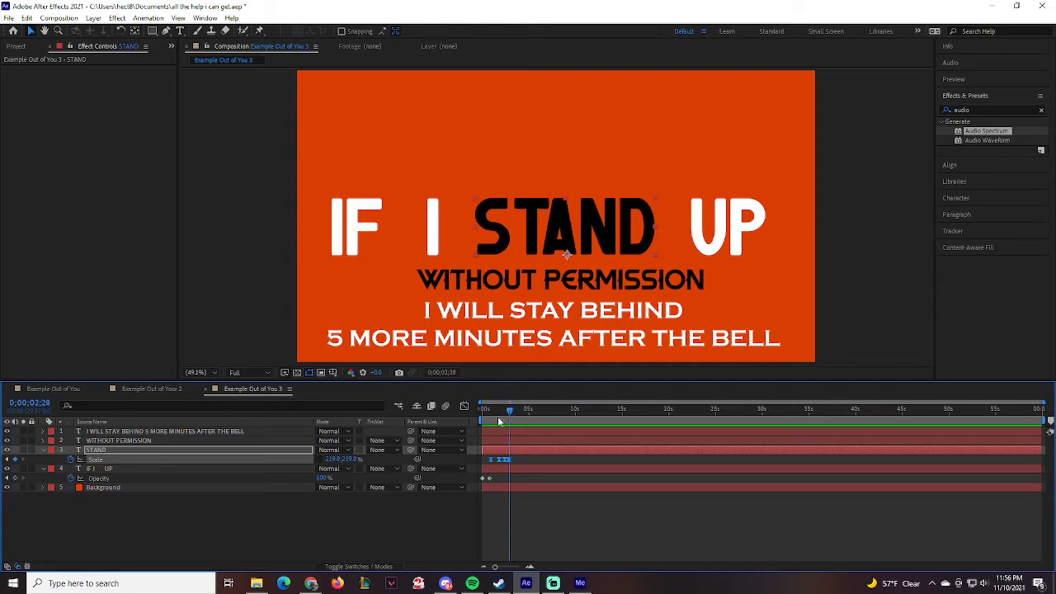
click(44, 450)
click(43, 458)
click(54, 441)
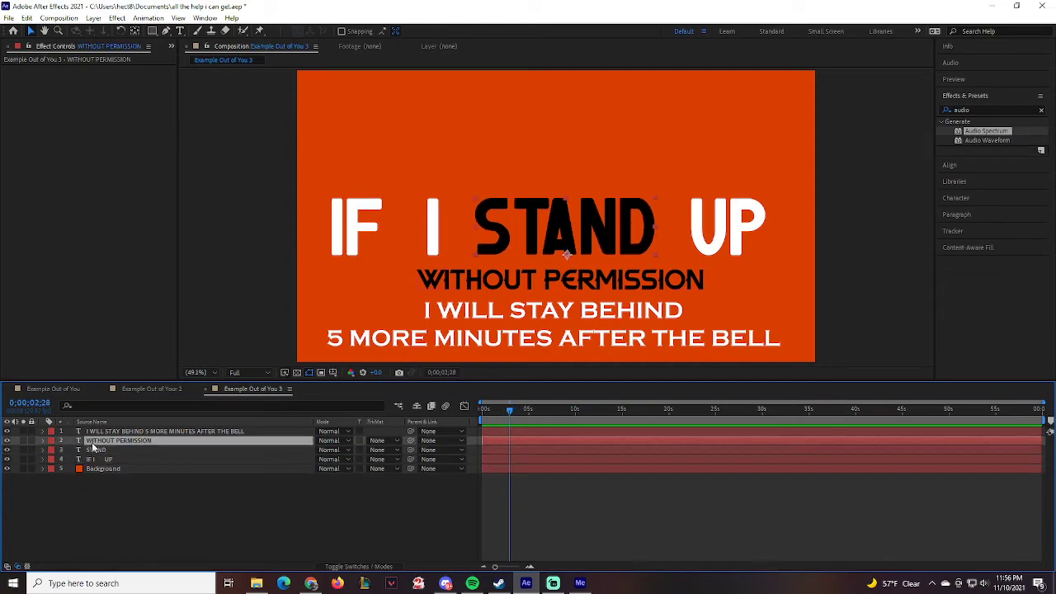
click(43, 440)
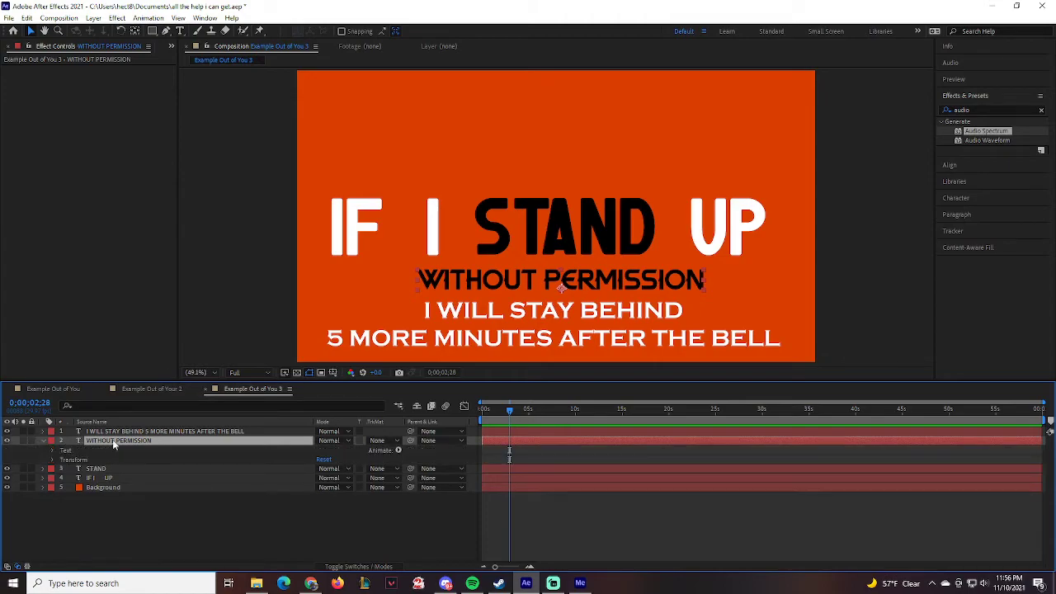
key(p)
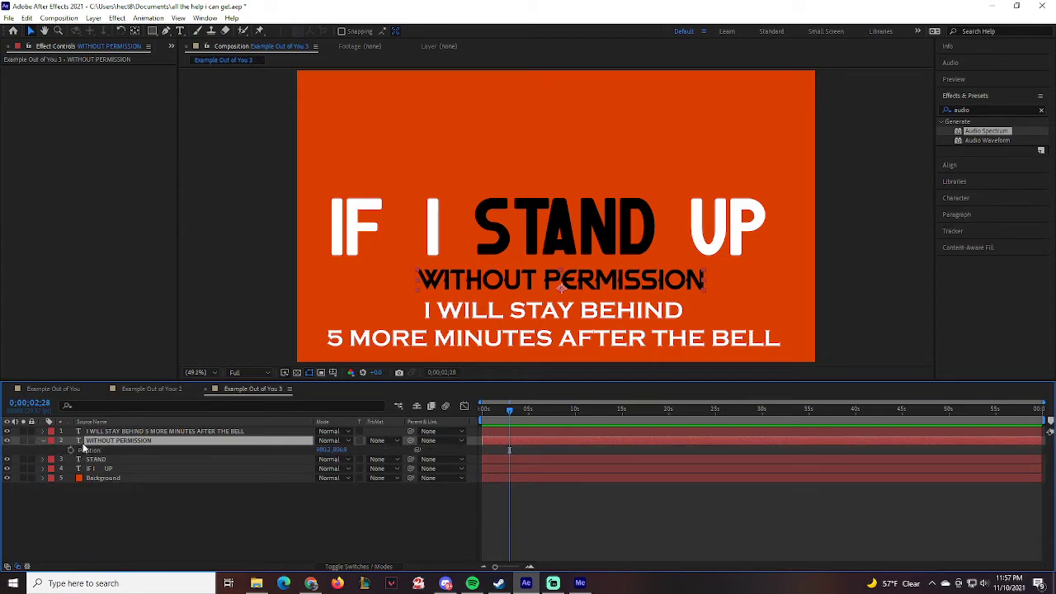
click(71, 450)
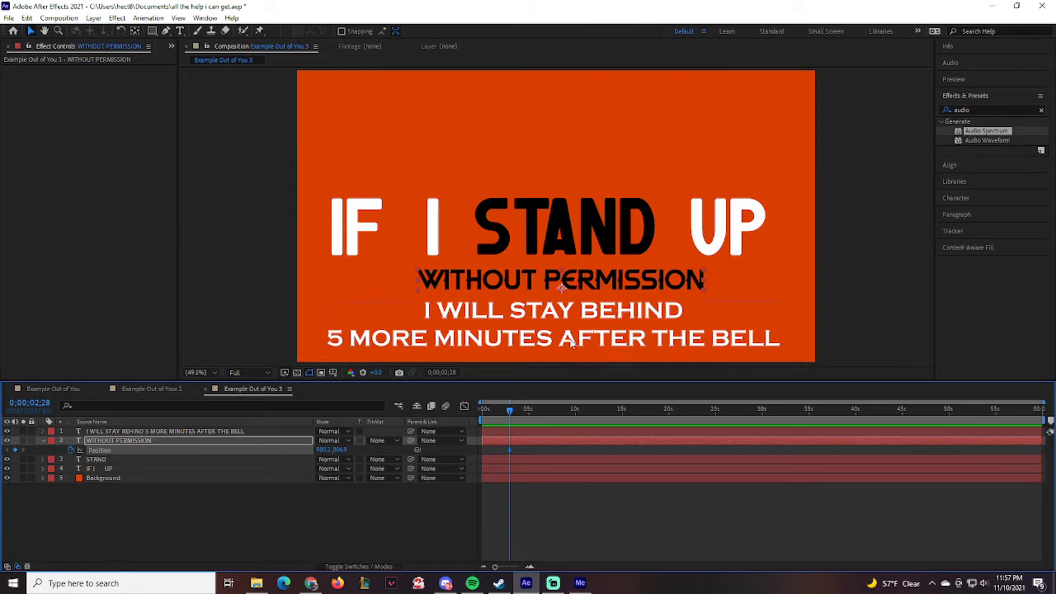
Step: Add a WITHOUT PERMISSION position keyframe at 0;00;03;14, shift the first keyframe's text off the frame's left side, and preview the slide-in
drag(509, 415, 514, 415)
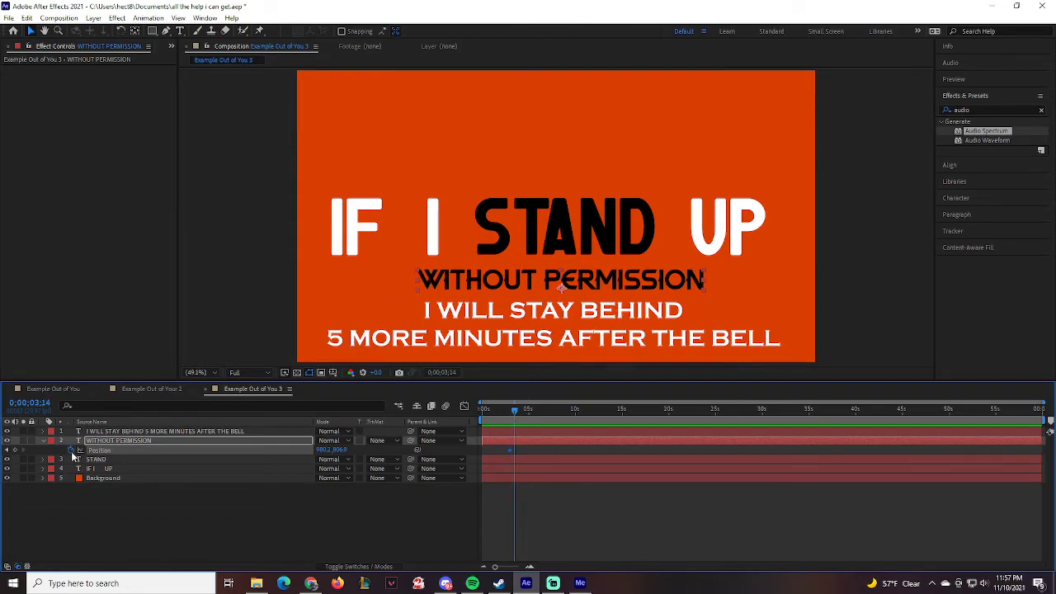
click(14, 450)
click(9, 451)
drag(326, 451, 143, 460)
drag(277, 452, 139, 452)
key(space)
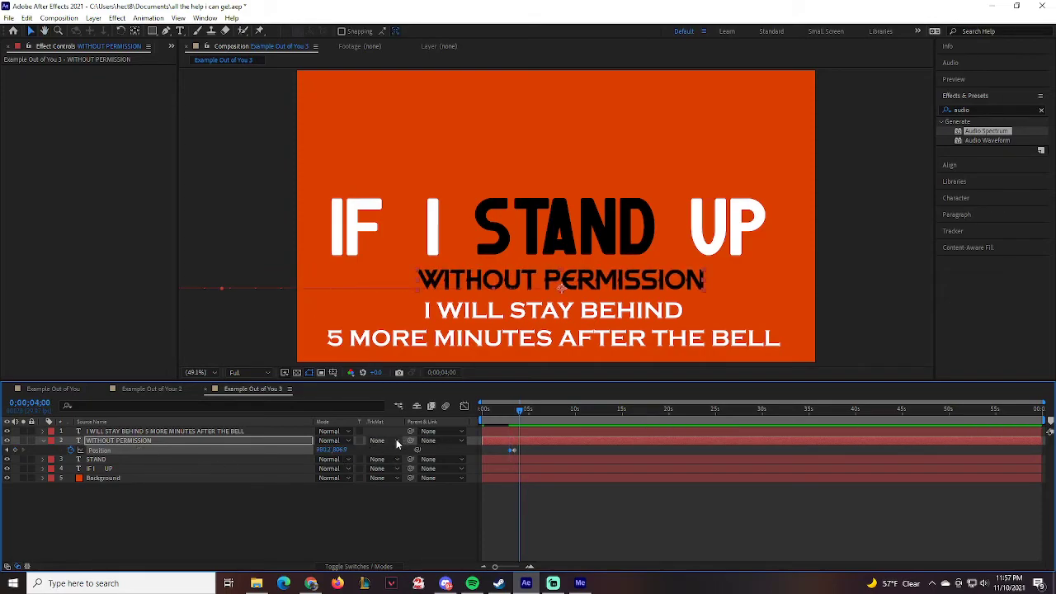
Step: Enable motion blur on the WITHOUT PERMISSION layer and preview its slide-in from the start of the composition
click(340, 565)
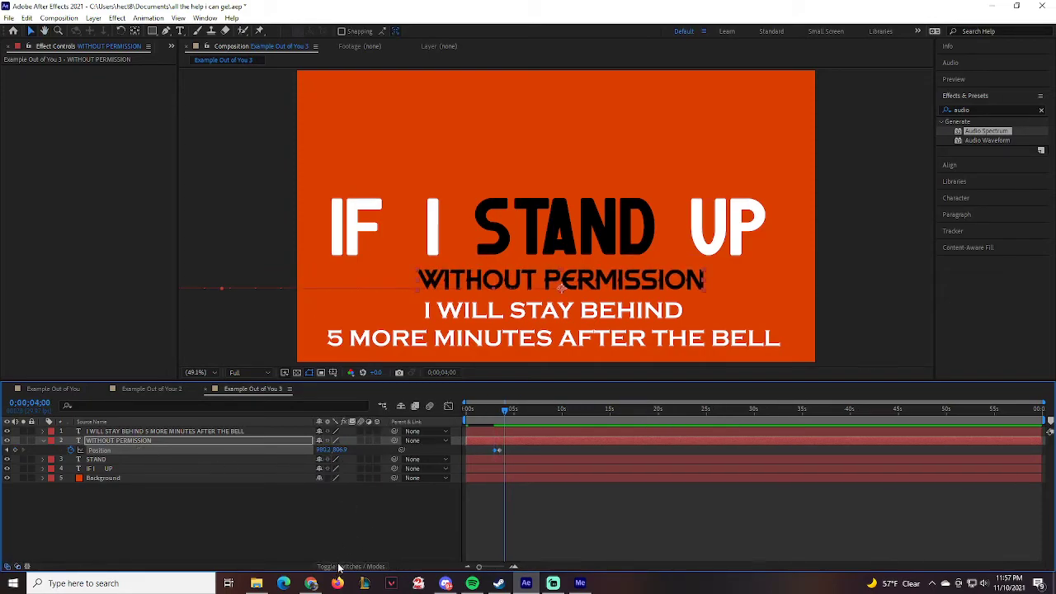
click(362, 441)
click(496, 415)
drag(496, 415, 455, 414)
key(space)
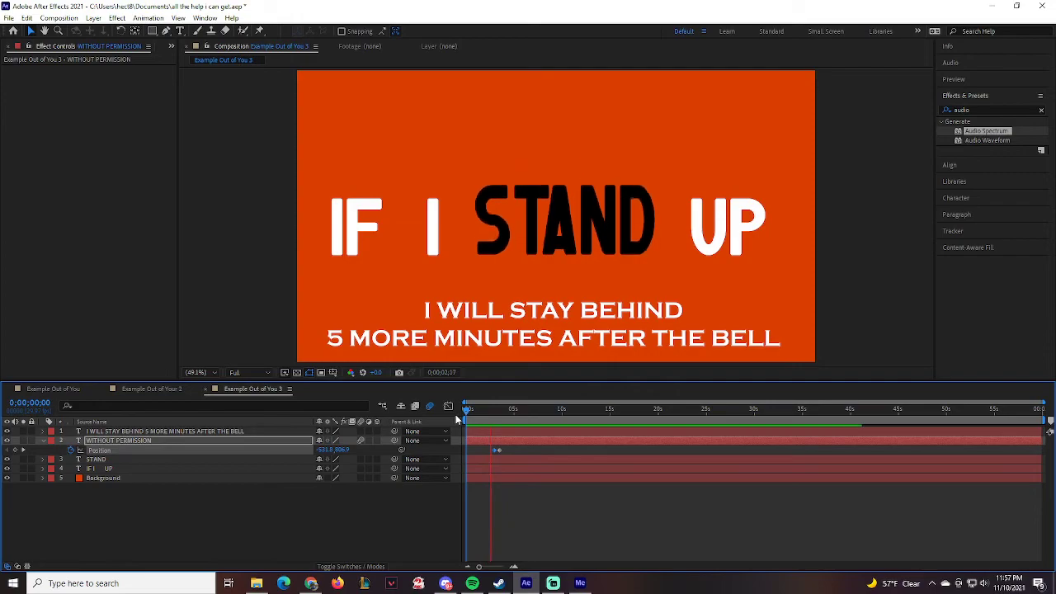
key(space)
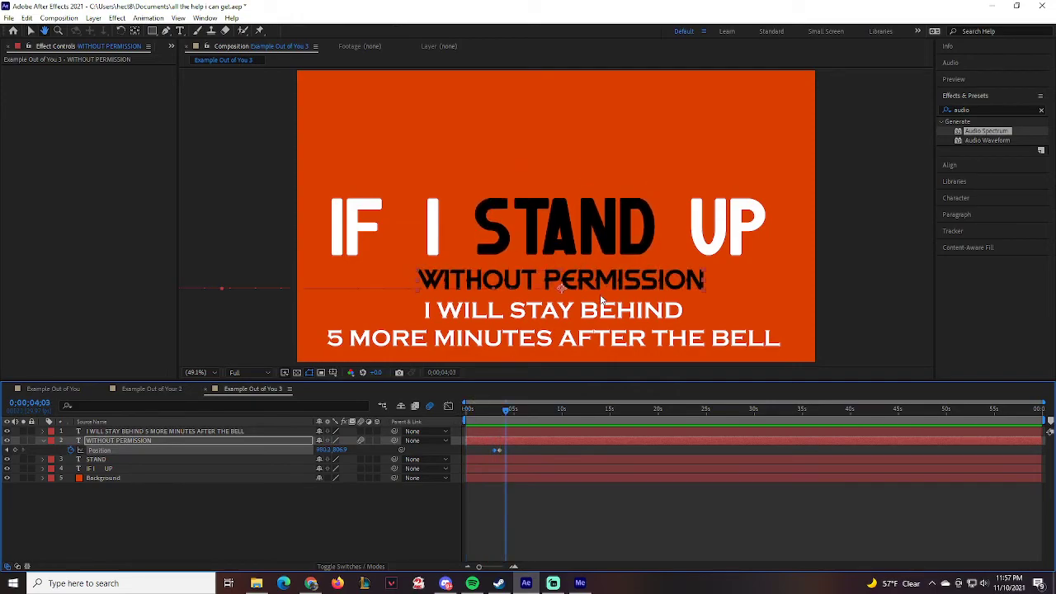
Step: Start opacity keyframing on the I WILL STAY BEHIND 5 MORE MINUTES AFTER THE BELL layer at 0;00;03;15 with 0%
drag(506, 409, 500, 411)
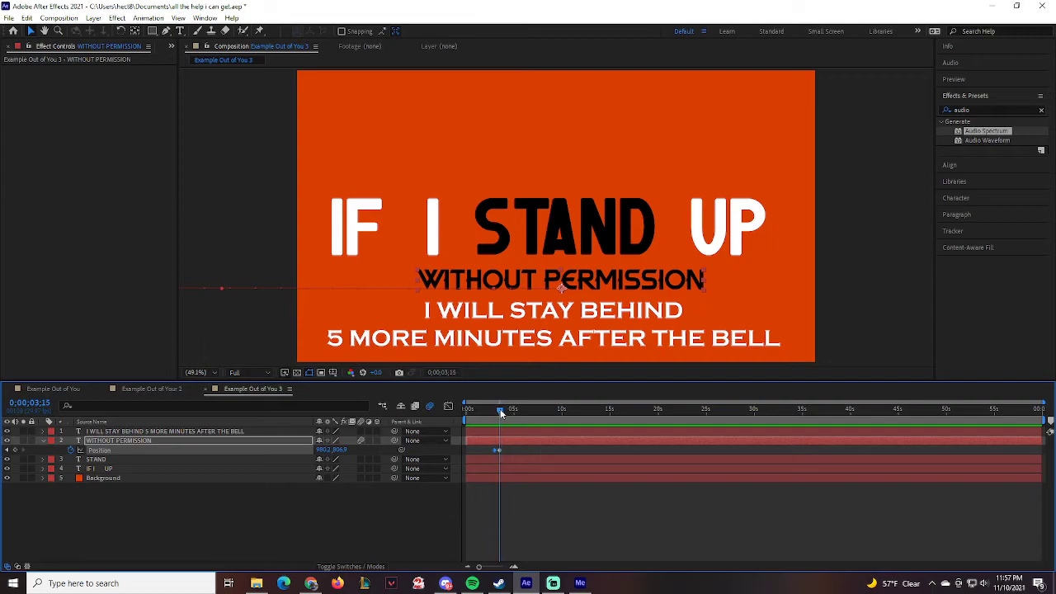
click(117, 432)
key(t)
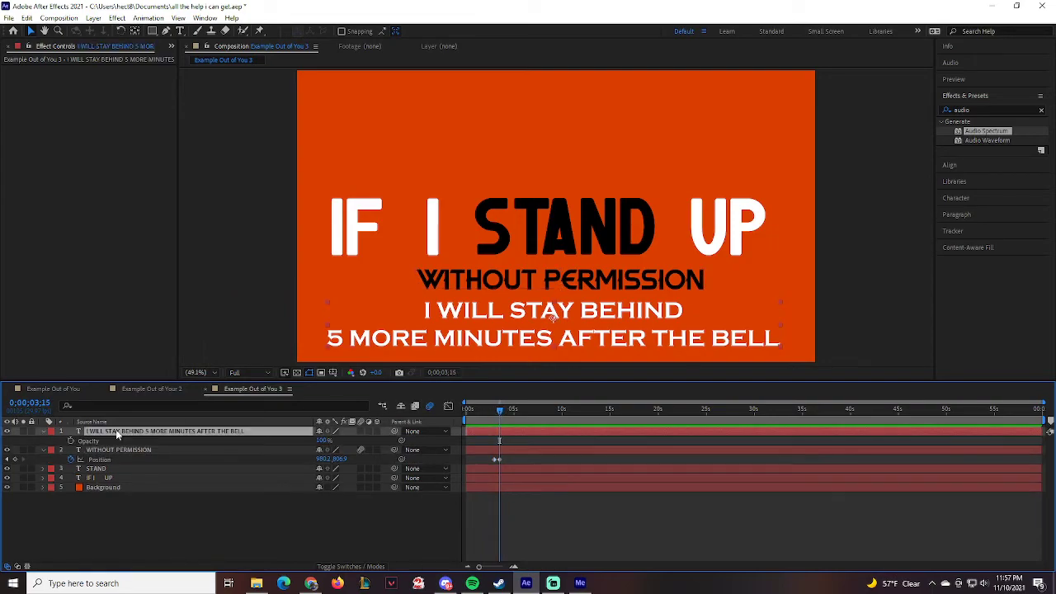
click(71, 440)
click(326, 441)
text(0)
key(Return)
Step: Add a 100% opacity keyframe at 0;00;04;04 on the I WILL STAY BEHIND layer
drag(498, 410, 505, 410)
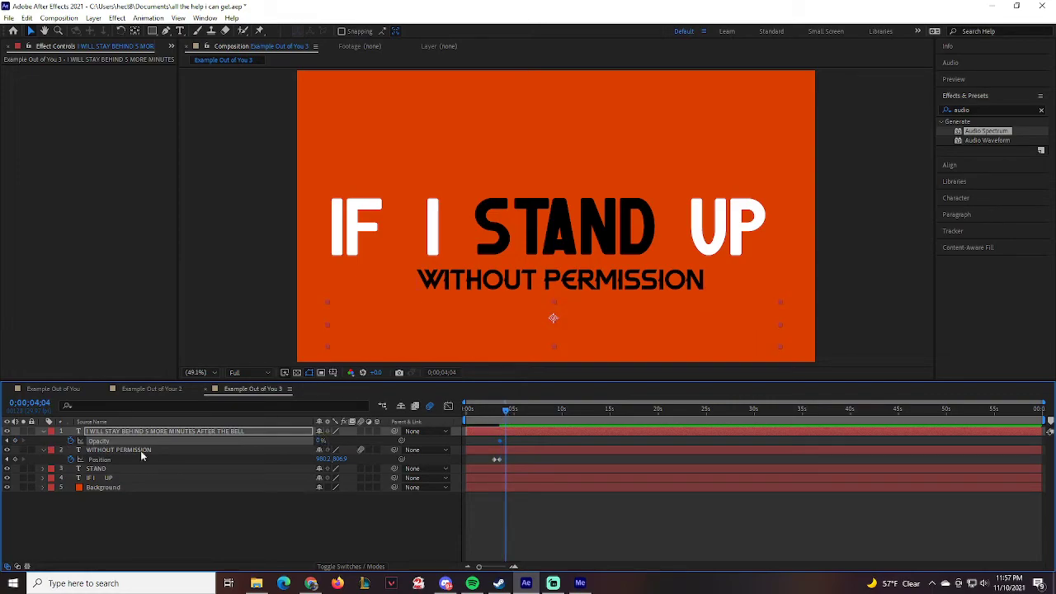
click(318, 442)
text(100)
key(Return)
Step: End the work area at 0;00;07;00, trim the composition to it, and return the current time to 0;00;00;00
drag(505, 411, 519, 411)
click(37, 403)
text(700)
key(Return)
drag(1043, 420, 537, 458)
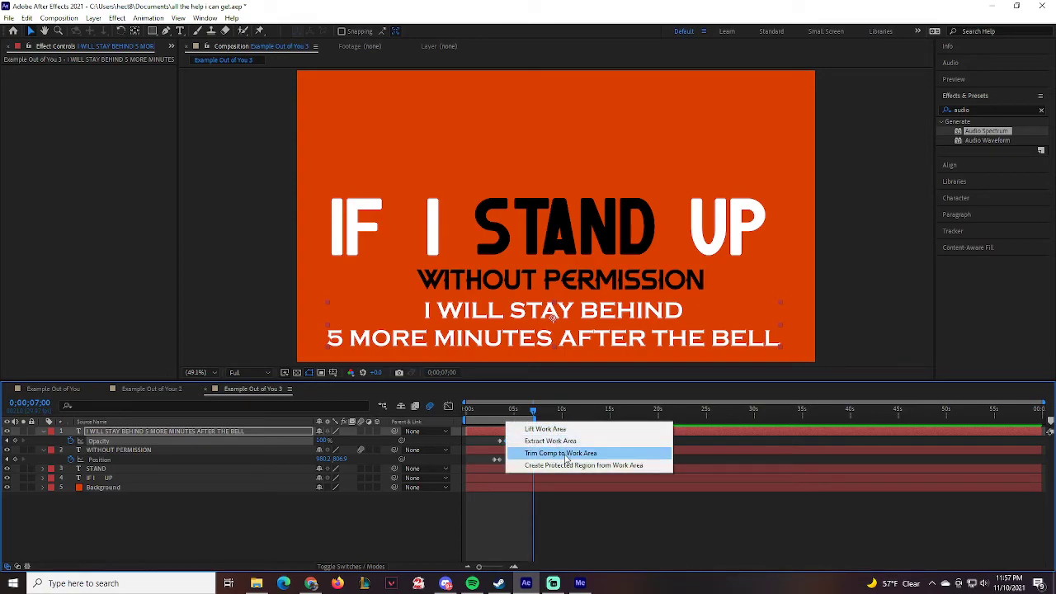
click(566, 454)
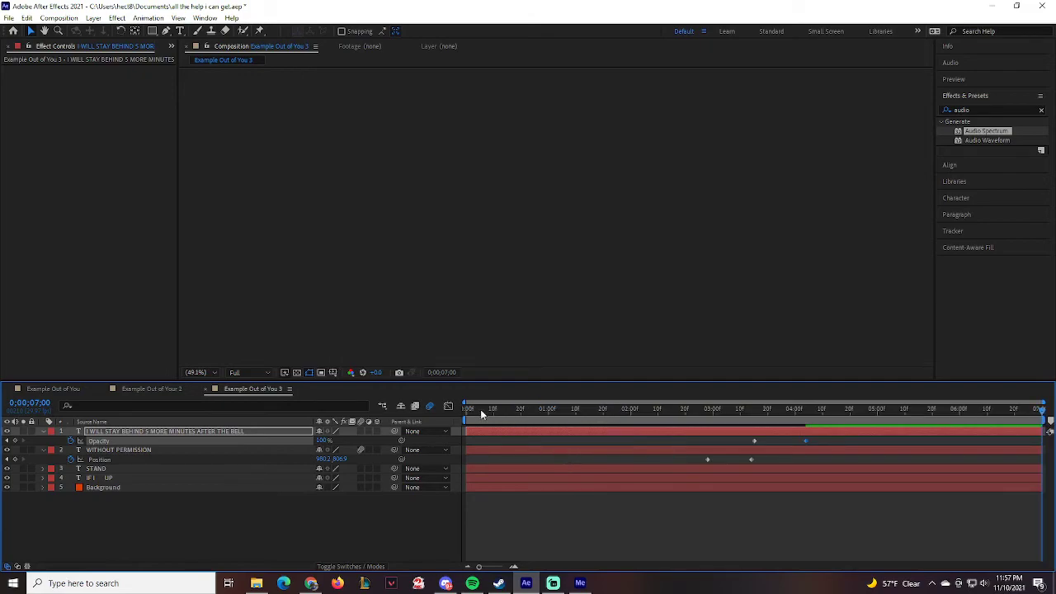
drag(499, 410, 467, 419)
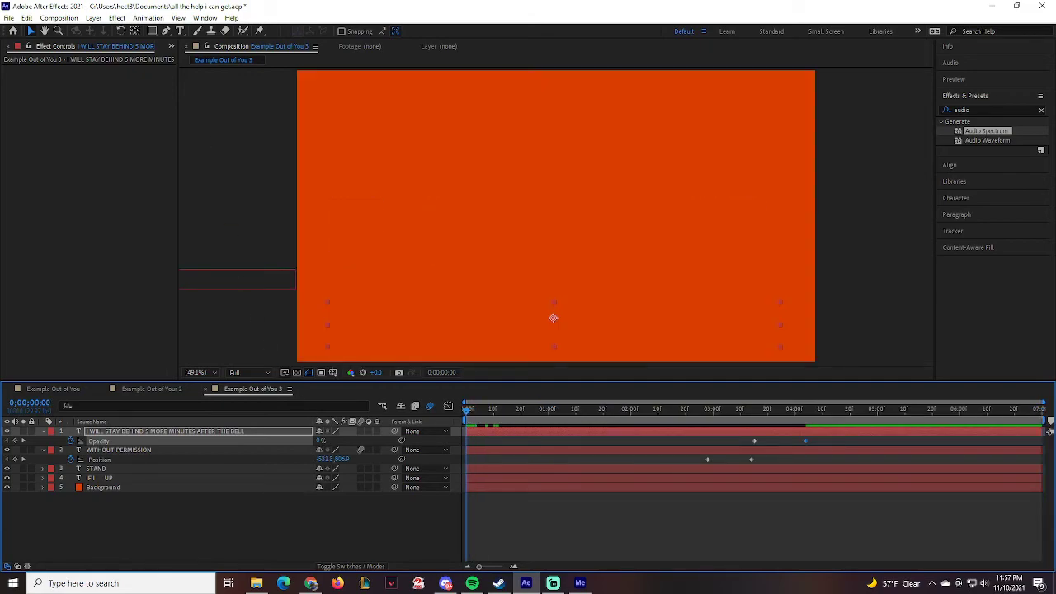
Step: Add Example Out of You 3 to the Adobe Media Encoder queue and switch to Media Encoder
click(63, 19)
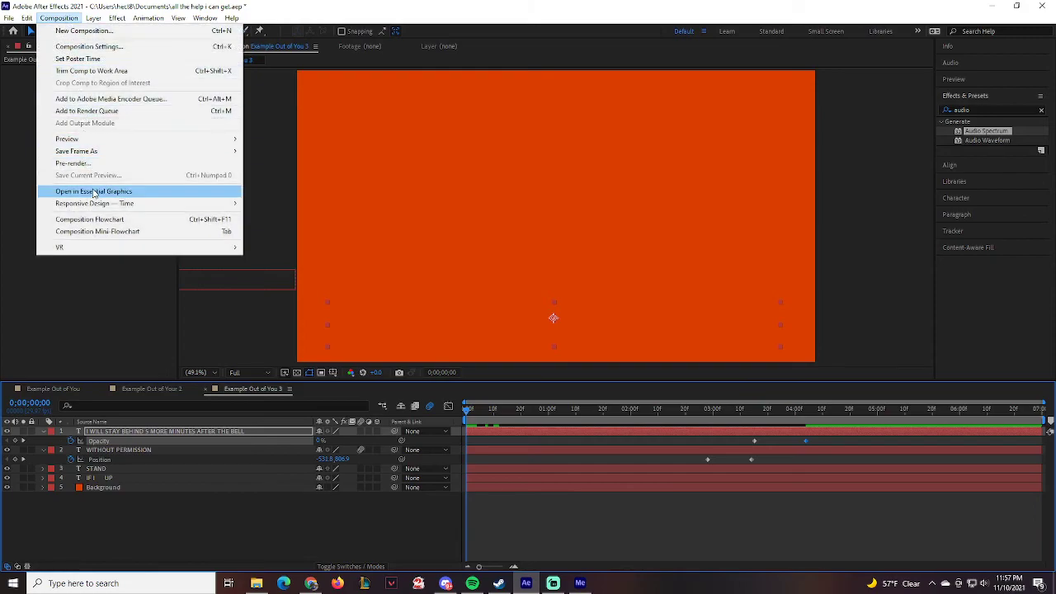
click(111, 113)
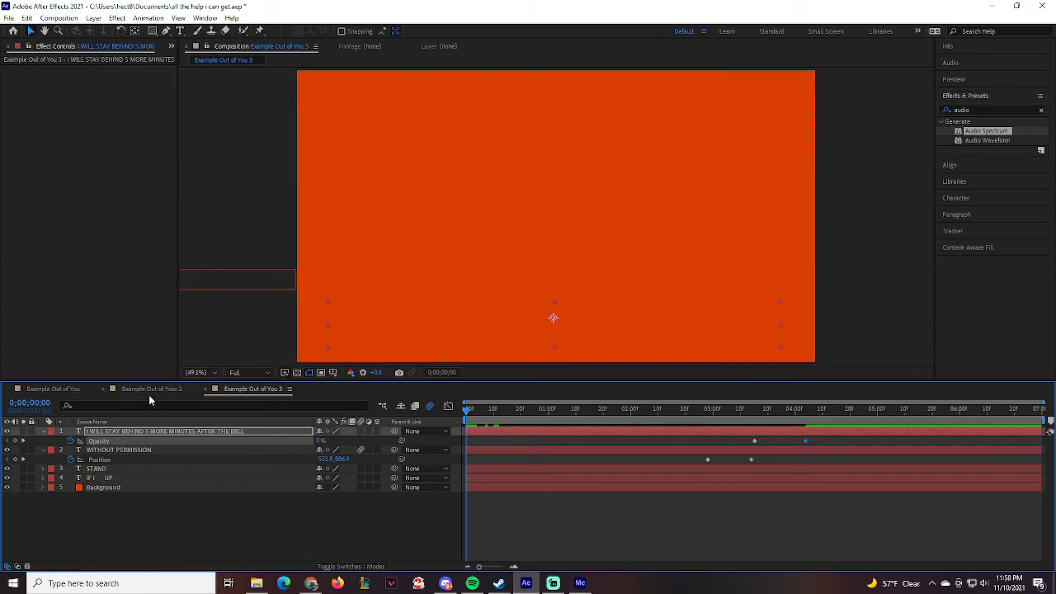
click(580, 584)
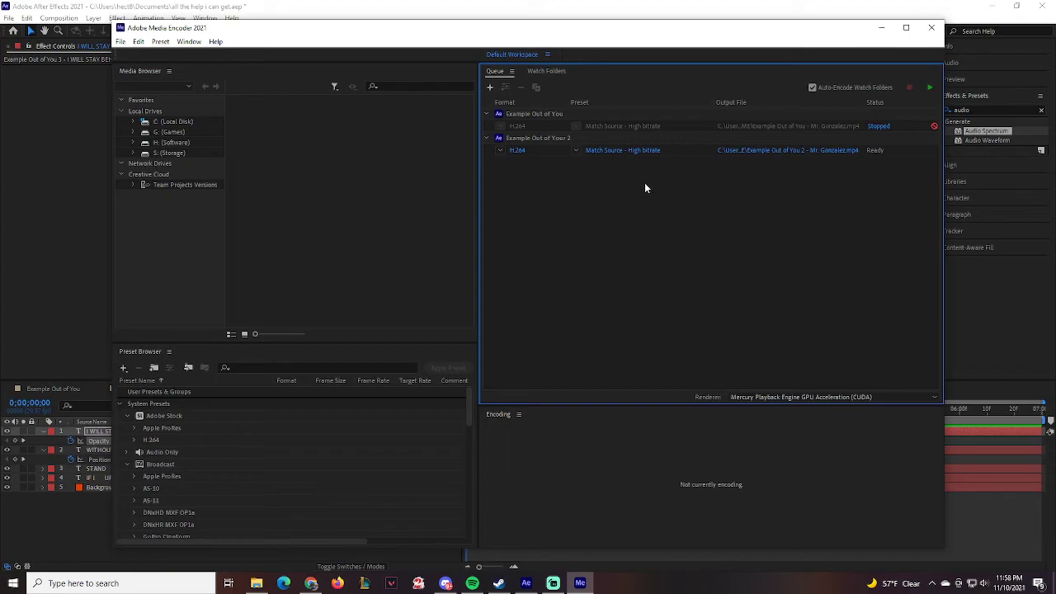
Step: Append a hyphen and the teacher's name to the Example Out of You 3 output file name, save it, and return to After Effects
click(768, 174)
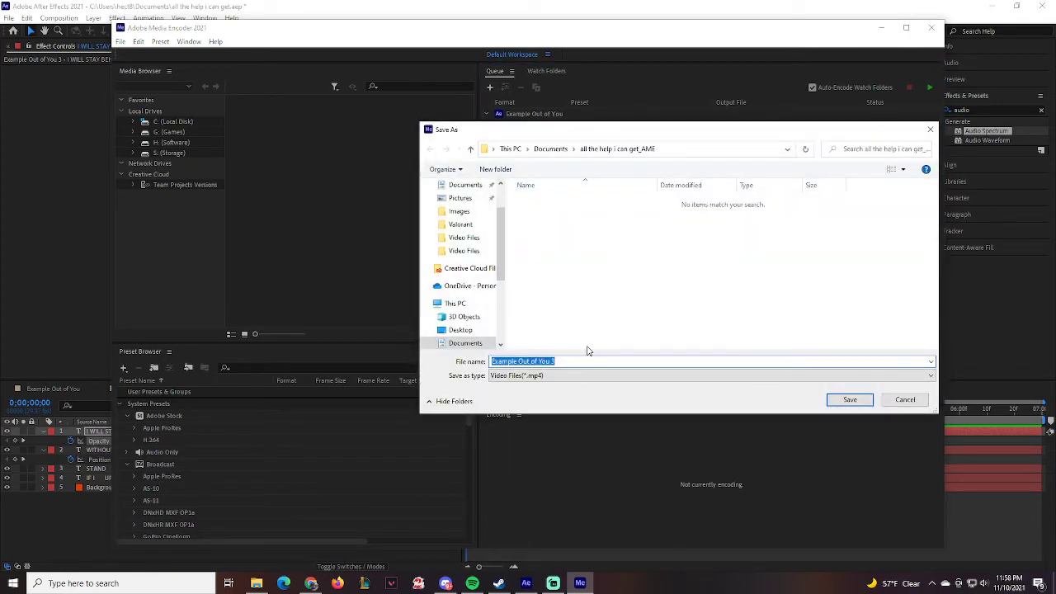
click(575, 362)
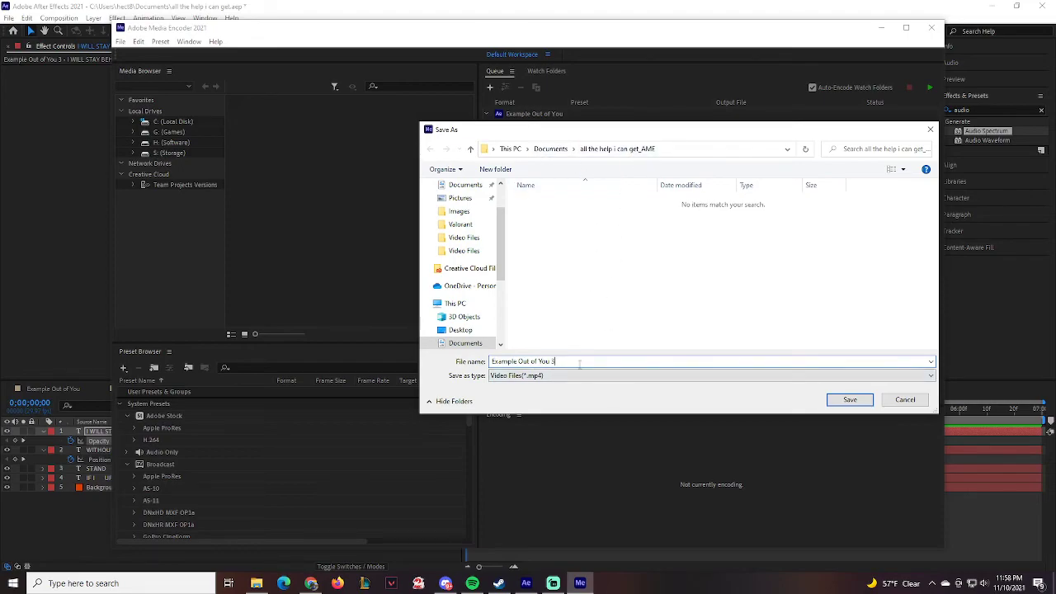
text(- Mr. Gonzalez)
click(849, 400)
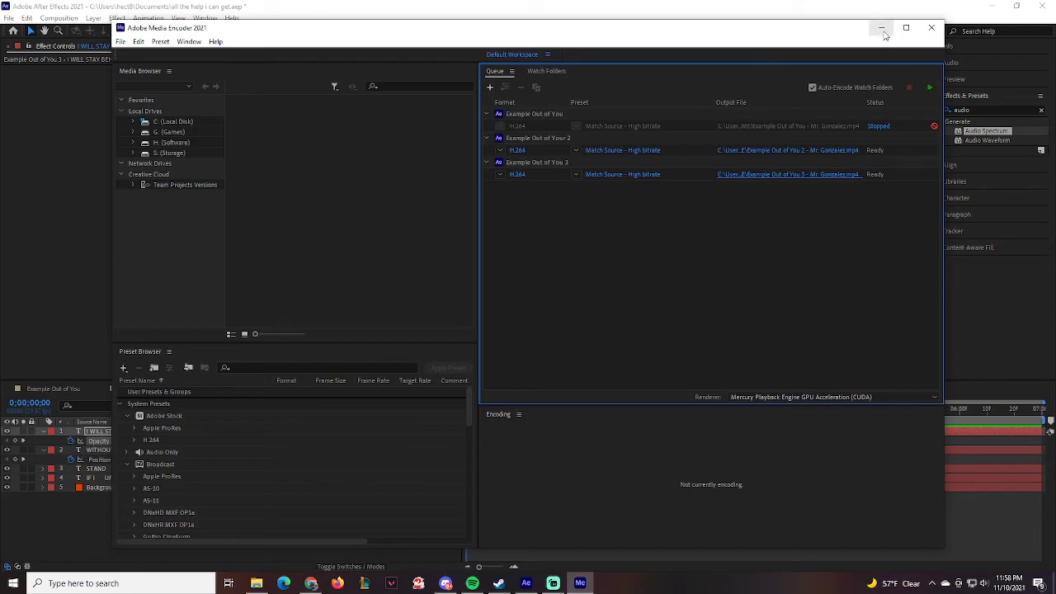
click(681, 14)
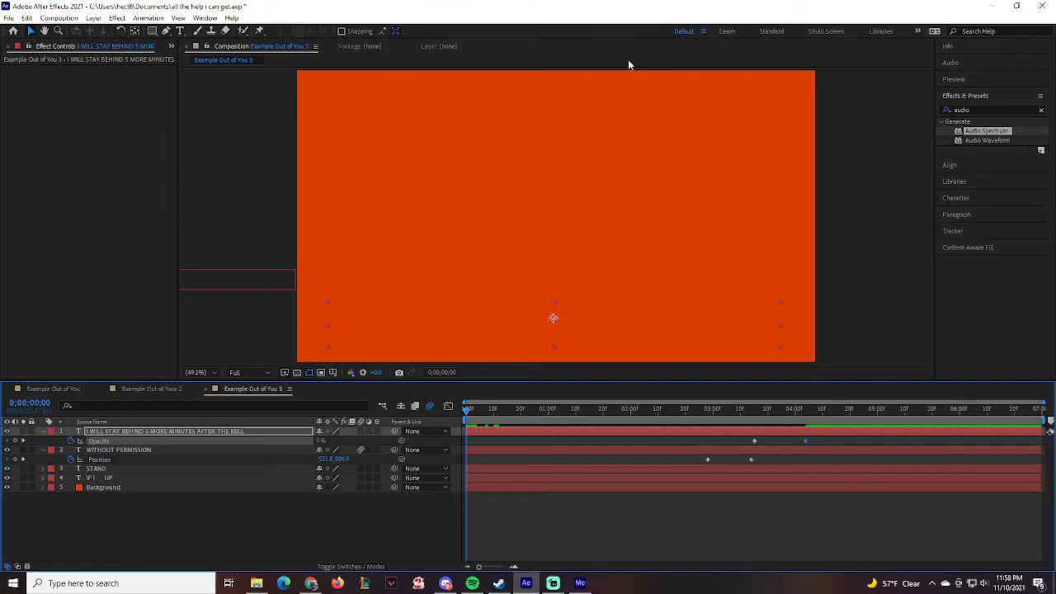
Step: Review the compositions Example Out of You, Example Out of Your 2 and Example Out of You 3, comparing their text designs and layers
click(151, 389)
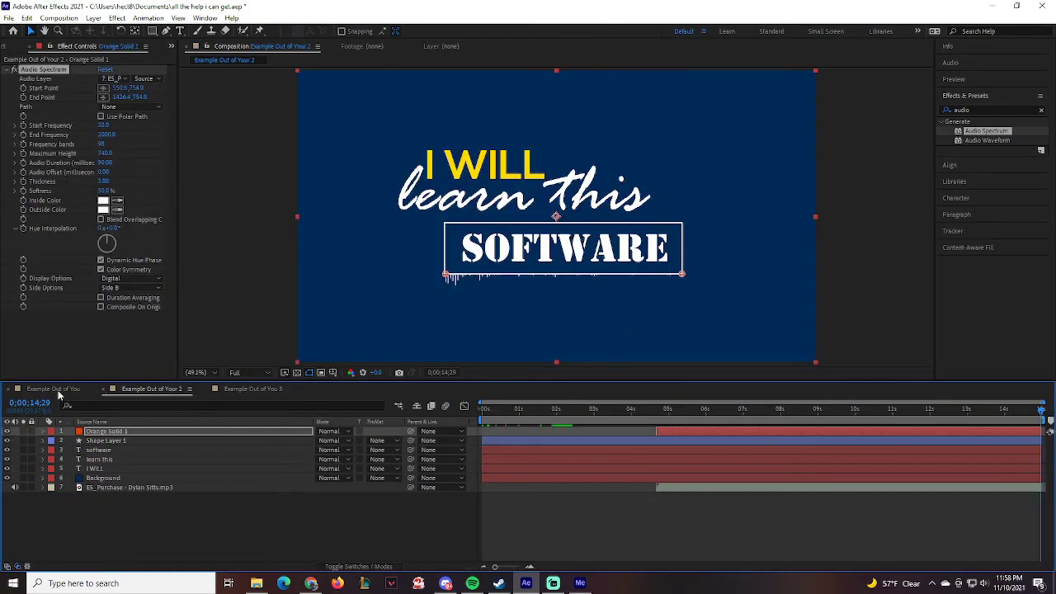
click(61, 389)
click(223, 389)
click(151, 388)
click(55, 388)
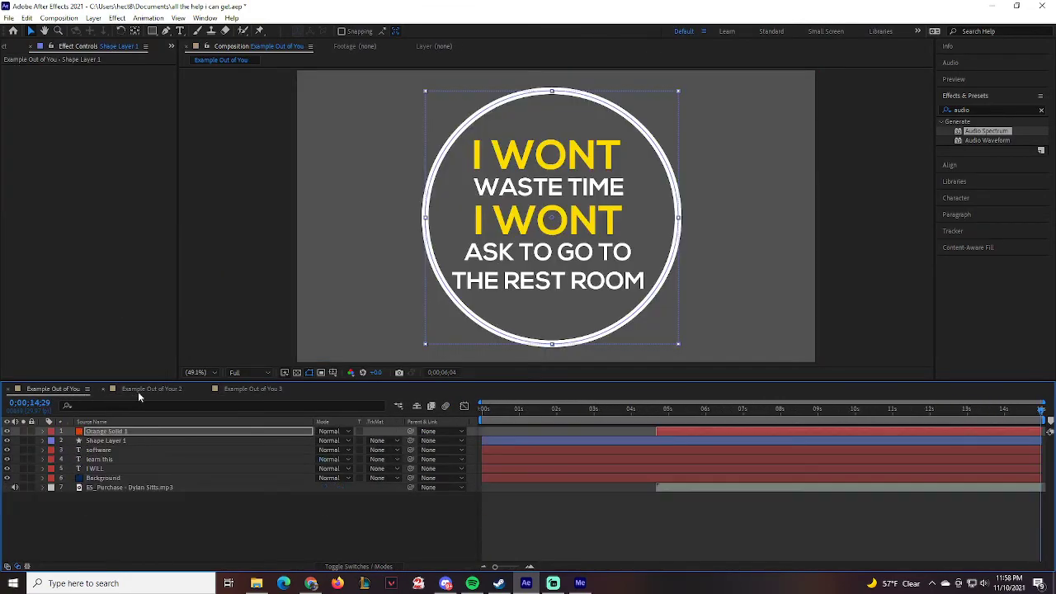
click(251, 388)
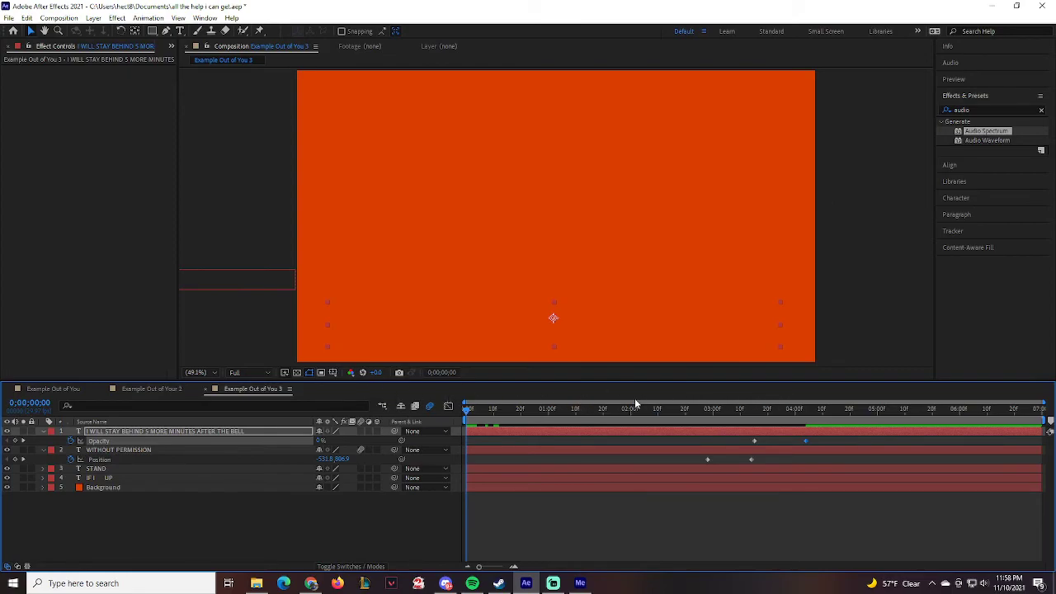
click(151, 389)
click(55, 389)
click(251, 388)
click(151, 388)
click(54, 389)
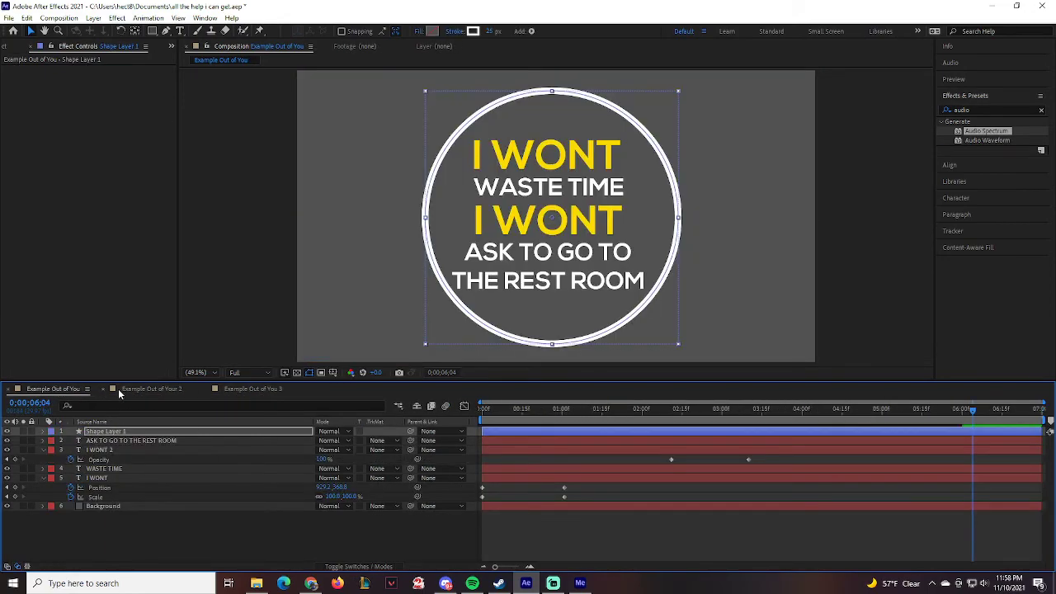
click(118, 389)
key(shift+period)
key(shift+period)
key(shift+period)
key(shift+period)
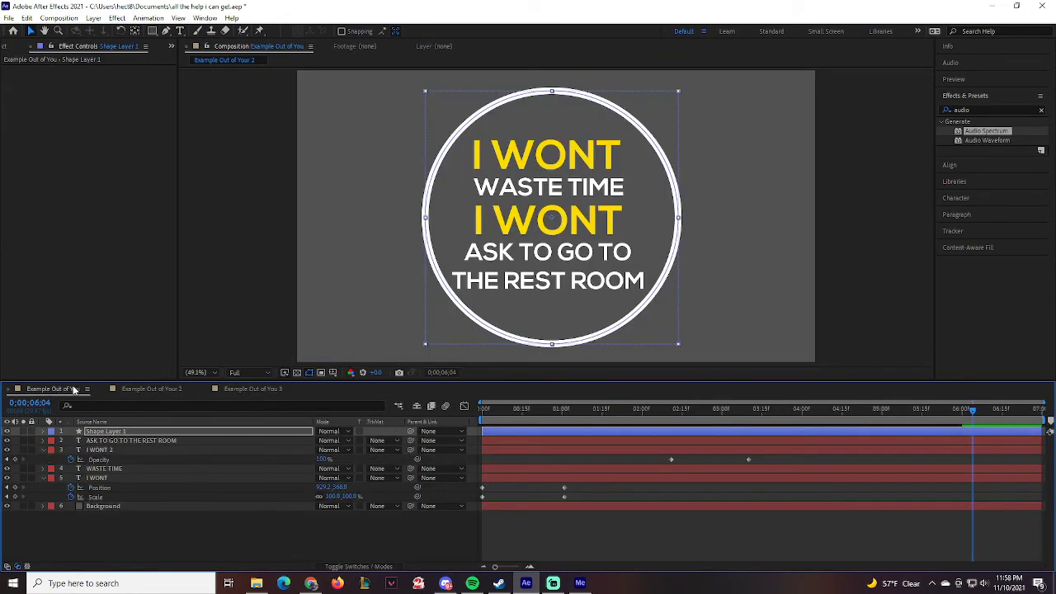
key(shift+comma)
key(shift+comma)
key(shift+comma)
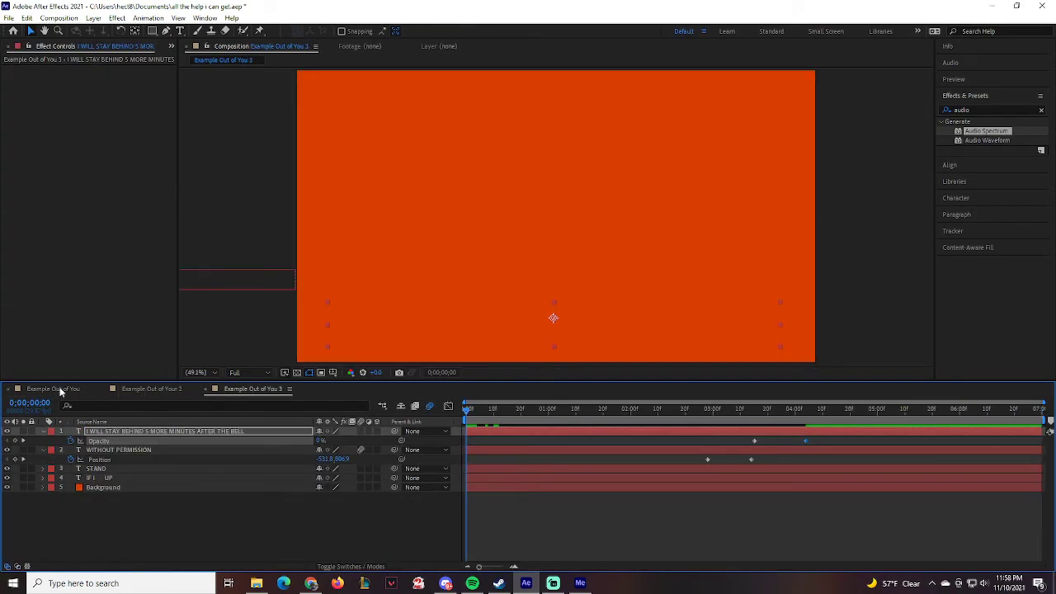
click(149, 388)
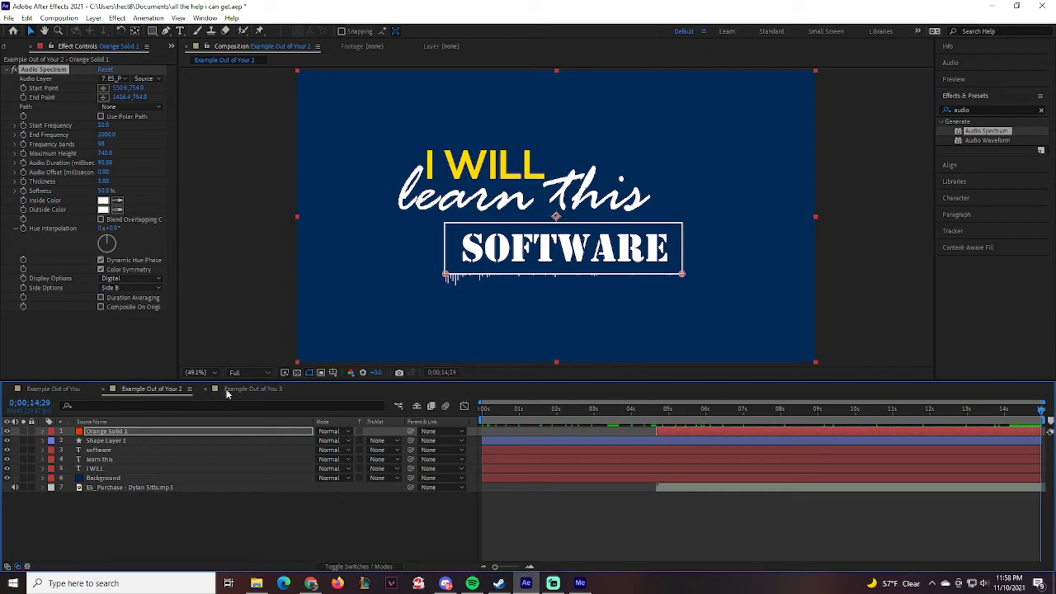
click(69, 392)
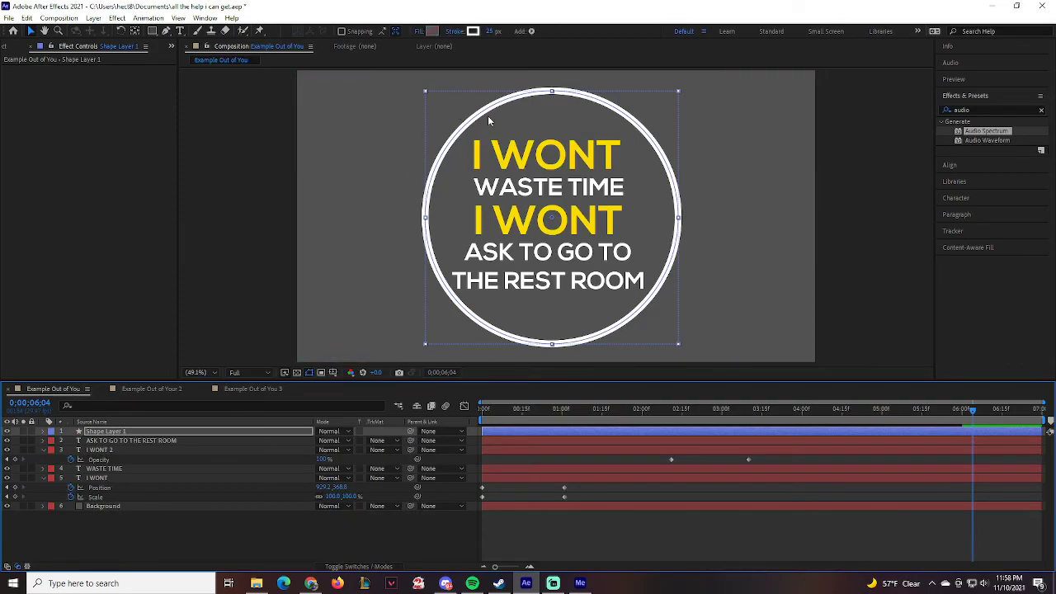
click(149, 392)
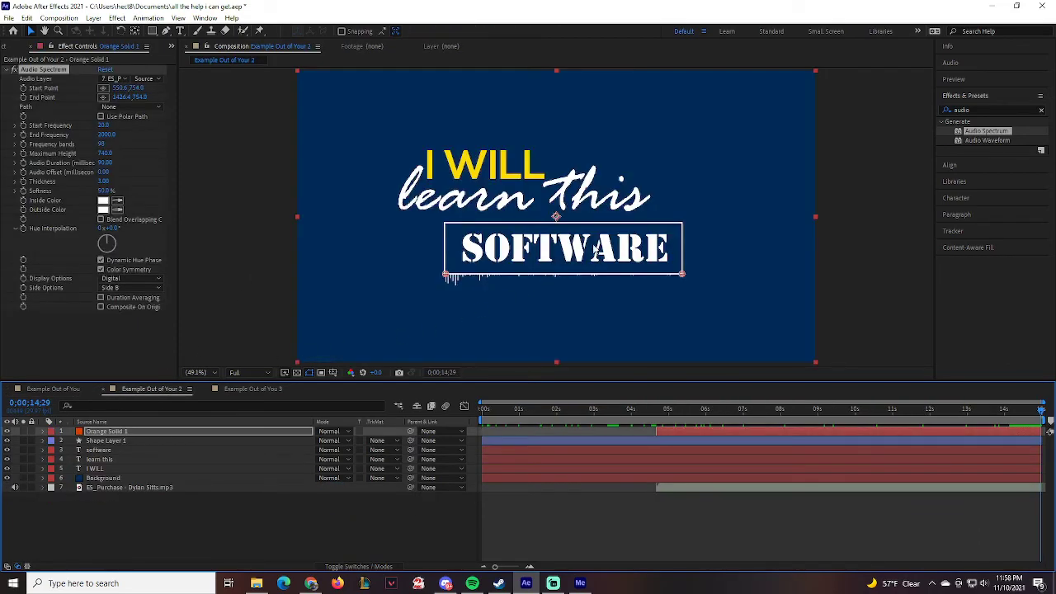
click(54, 393)
click(125, 390)
click(248, 389)
click(125, 389)
click(48, 393)
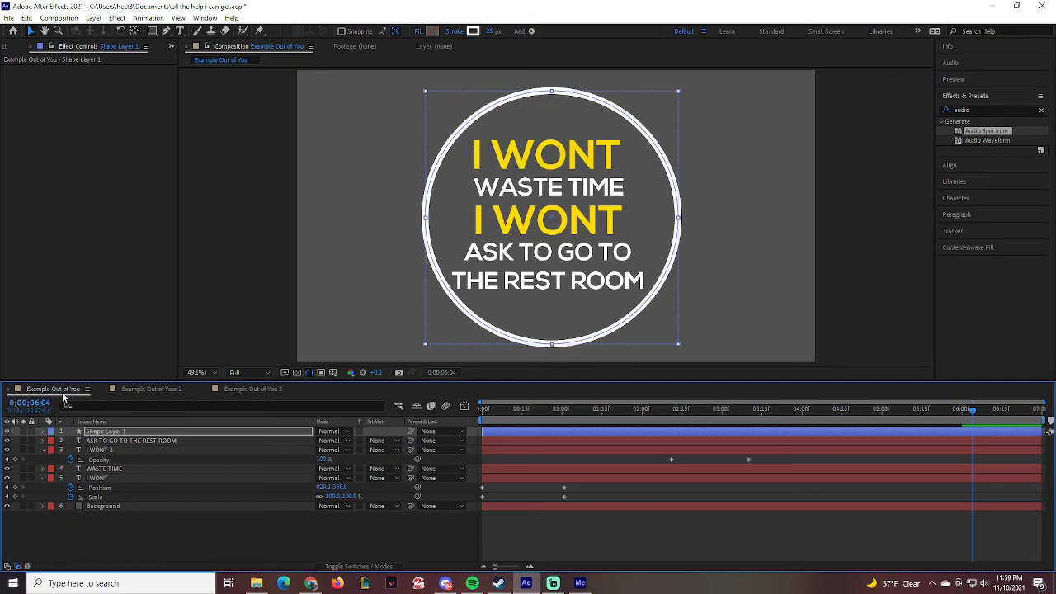
click(152, 389)
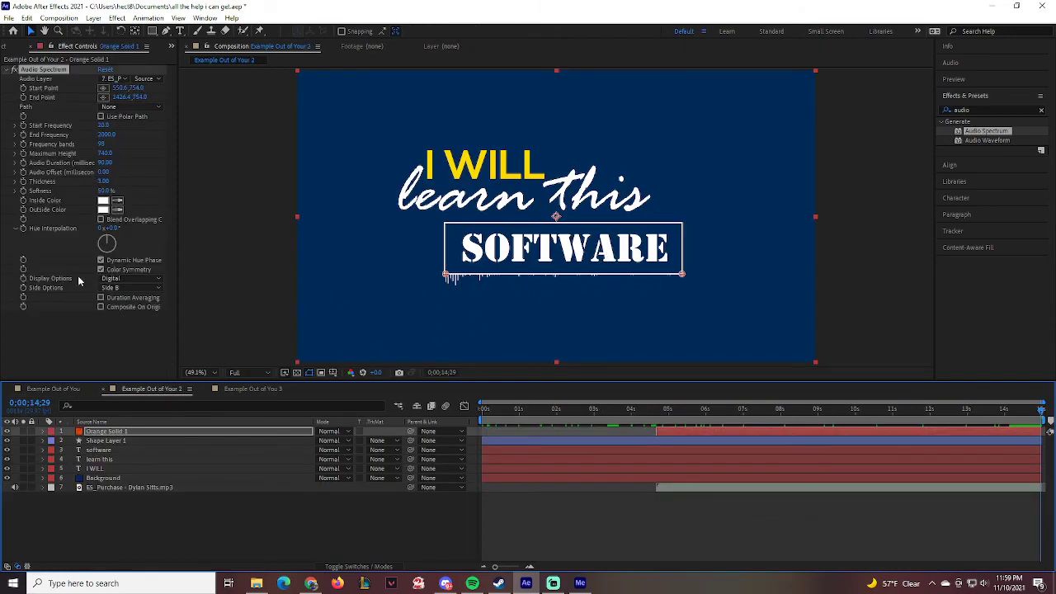
click(254, 390)
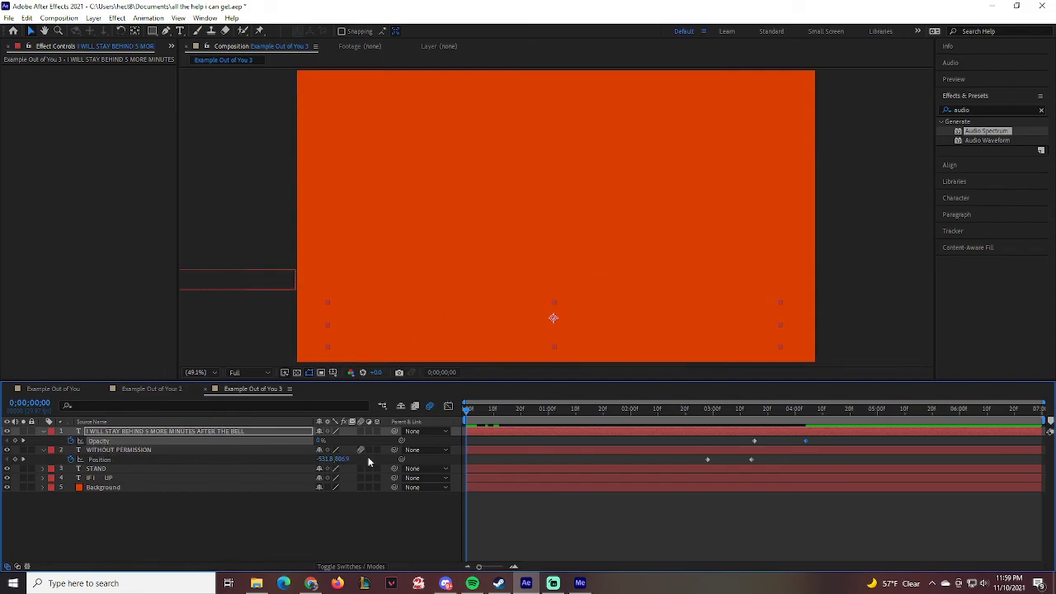
Step: Collapse the WITHOUT PERMISSION and I WILL STAY BEHIND layers, then inspect the STAND layer's transform properties and collapse it
click(42, 450)
click(42, 432)
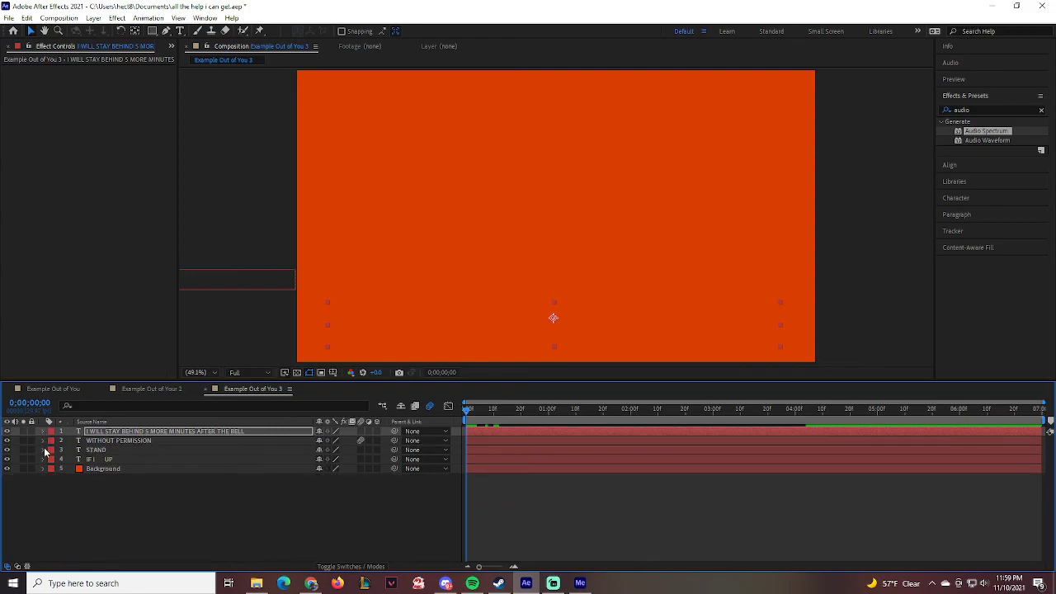
click(100, 451)
key(Return)
key(p)
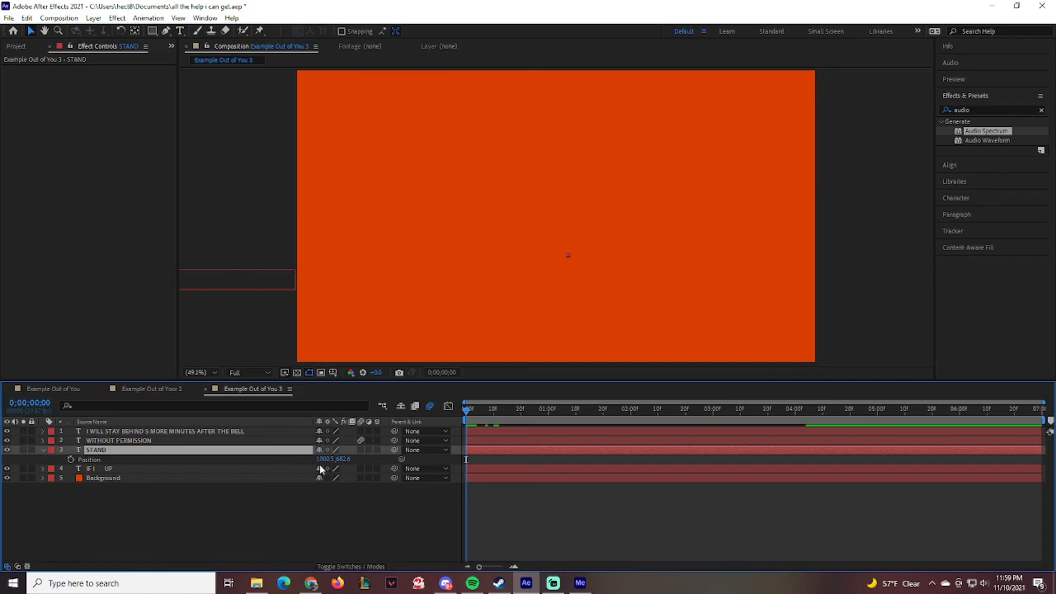
click(43, 450)
click(43, 450)
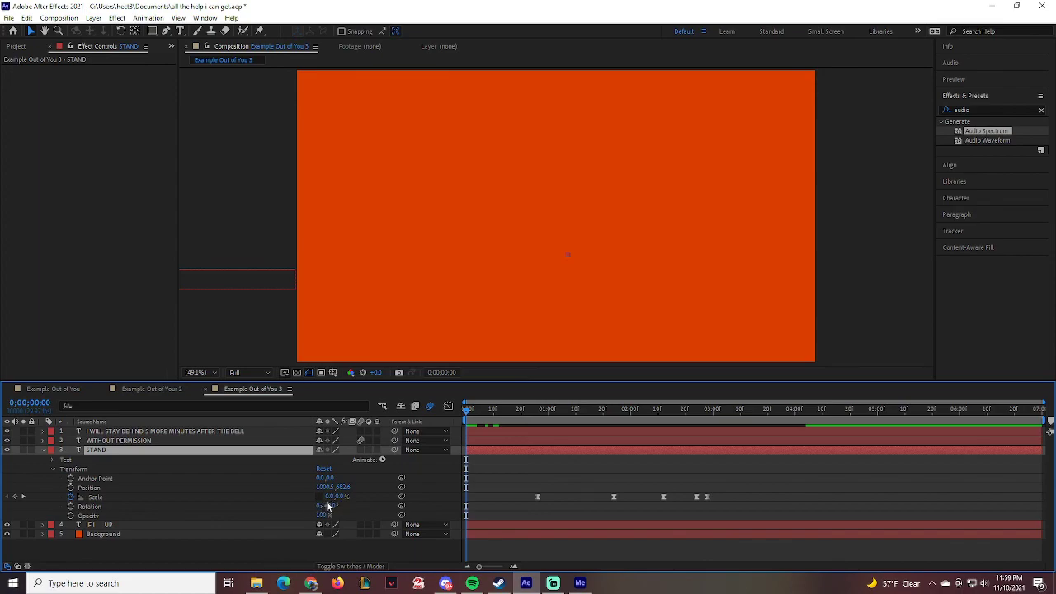
click(43, 449)
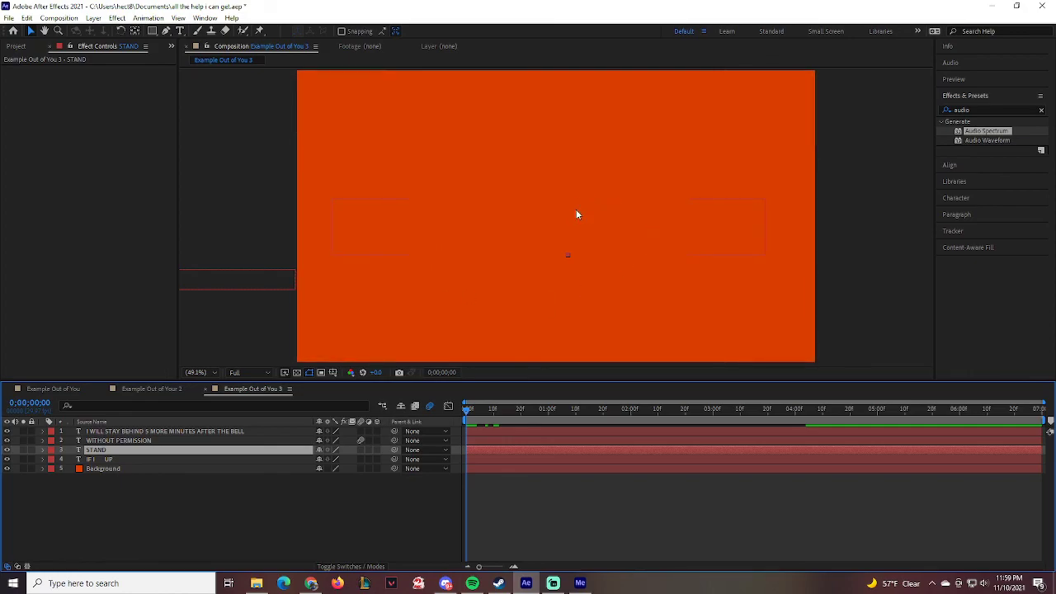